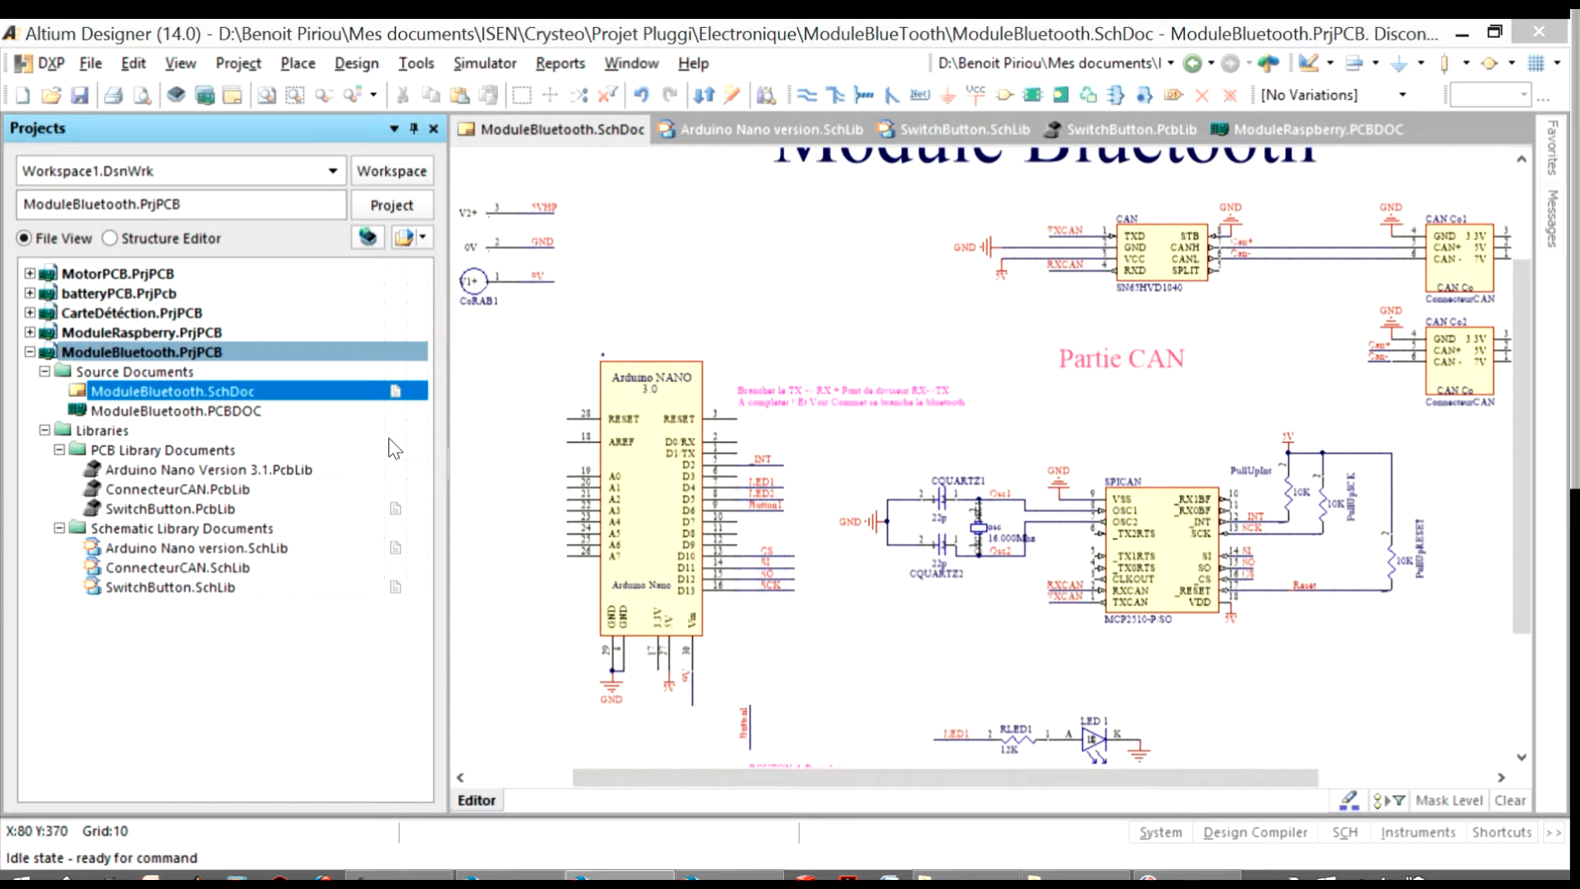
Open ModuleBluetooth.PCBDOC from the ModuleBluetooth project, and return to the ModuleBluetooth.SchDoc schematic
left_click(82, 356)
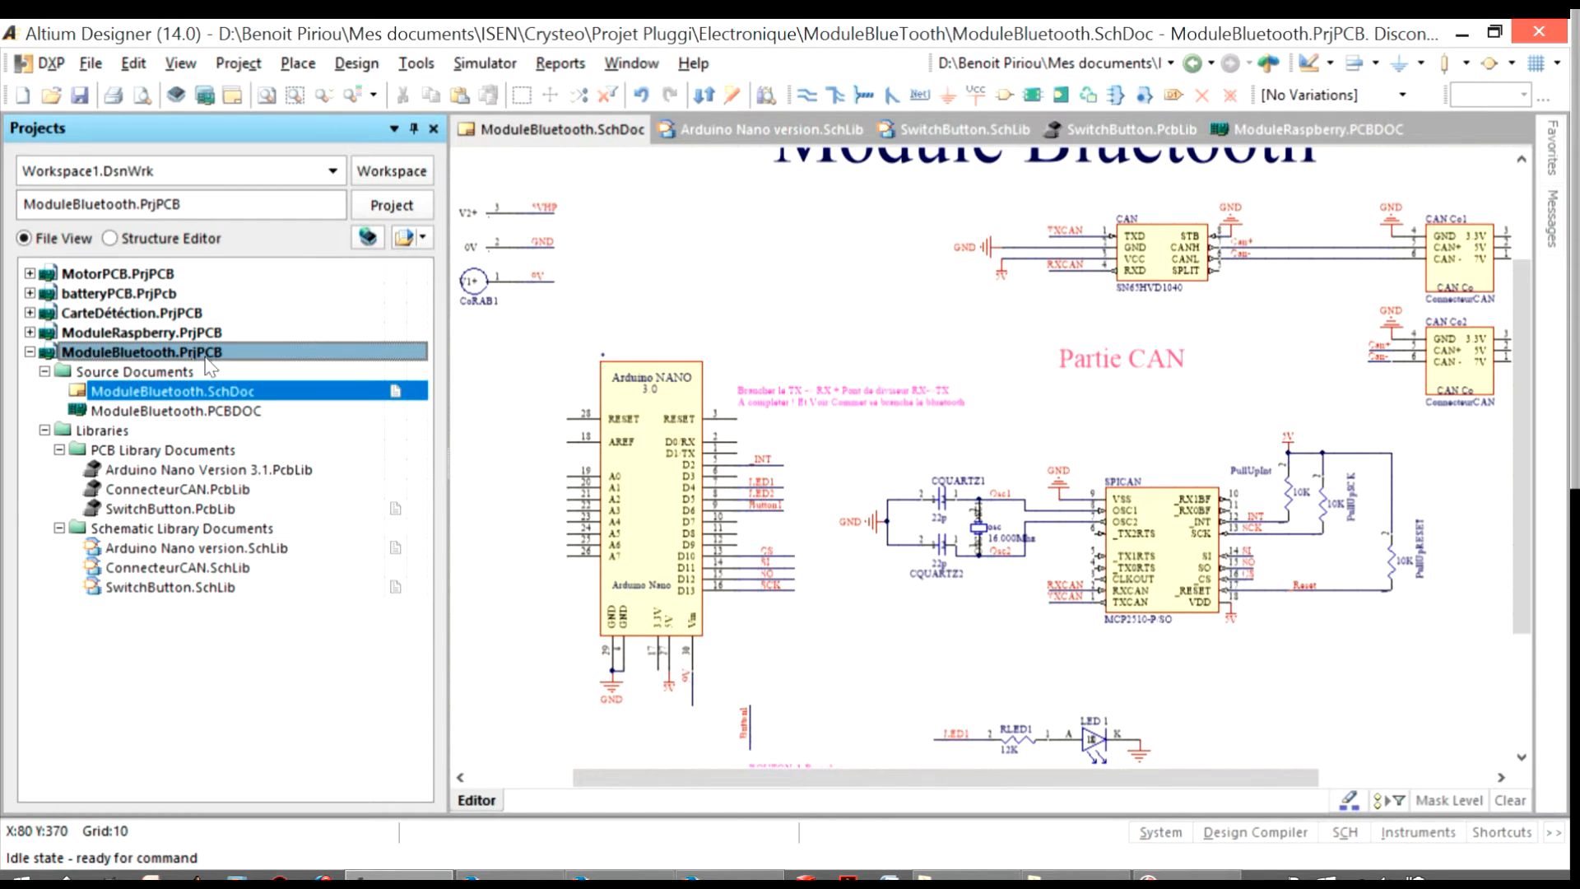
left_click(118, 411)
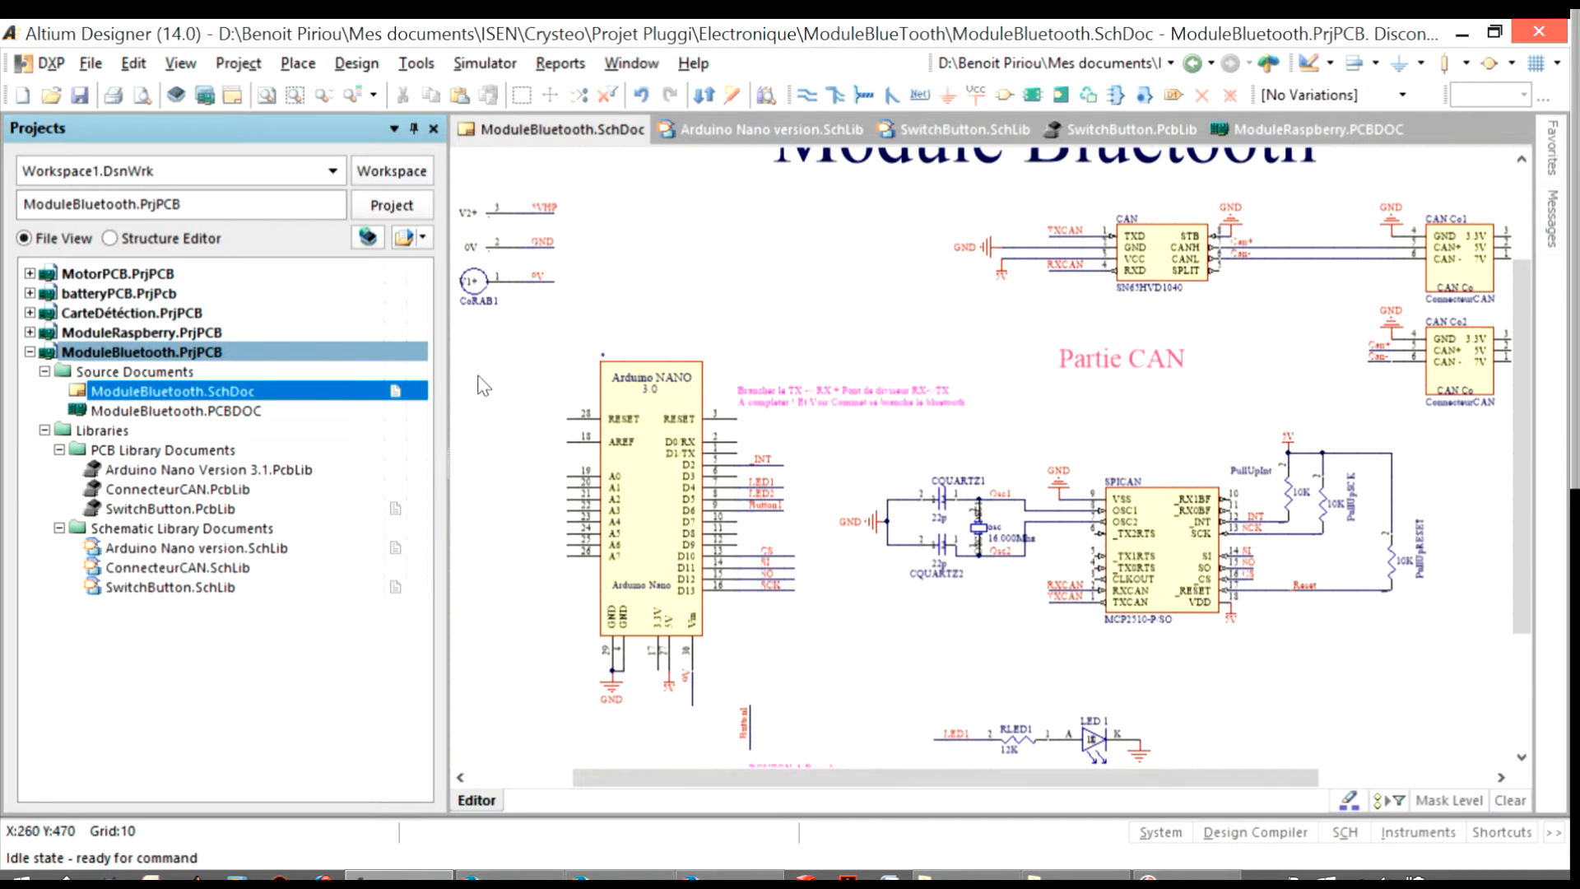
double_click(243, 411)
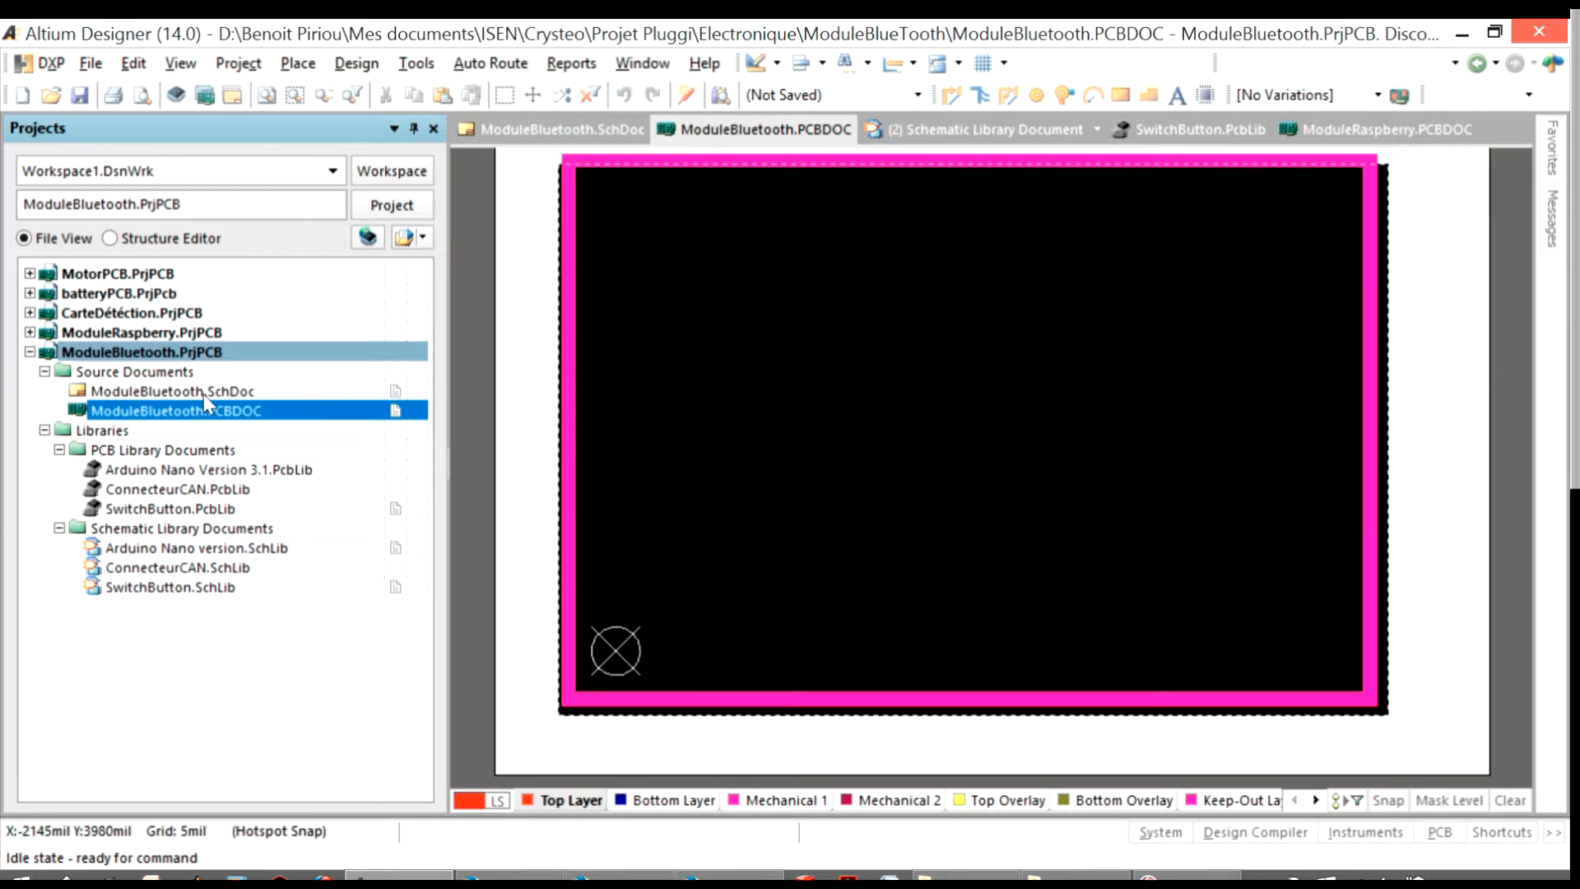
left_click(201, 394)
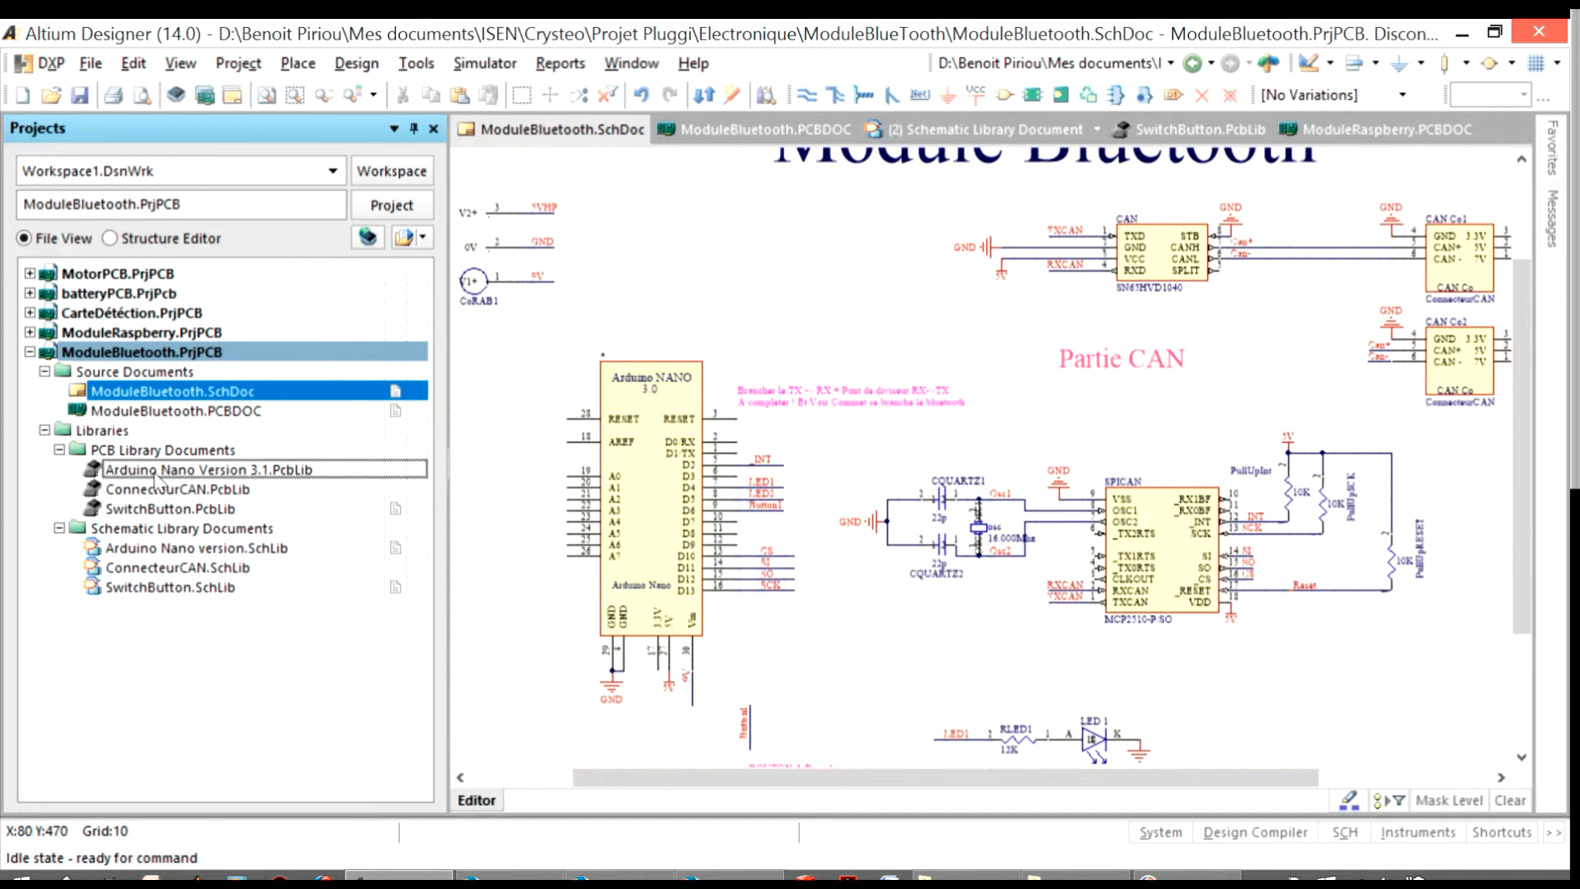
Examine the documents of the CarteDétection project and the PCB and schematic libraries of the batteryPCB project
left_click(29, 313)
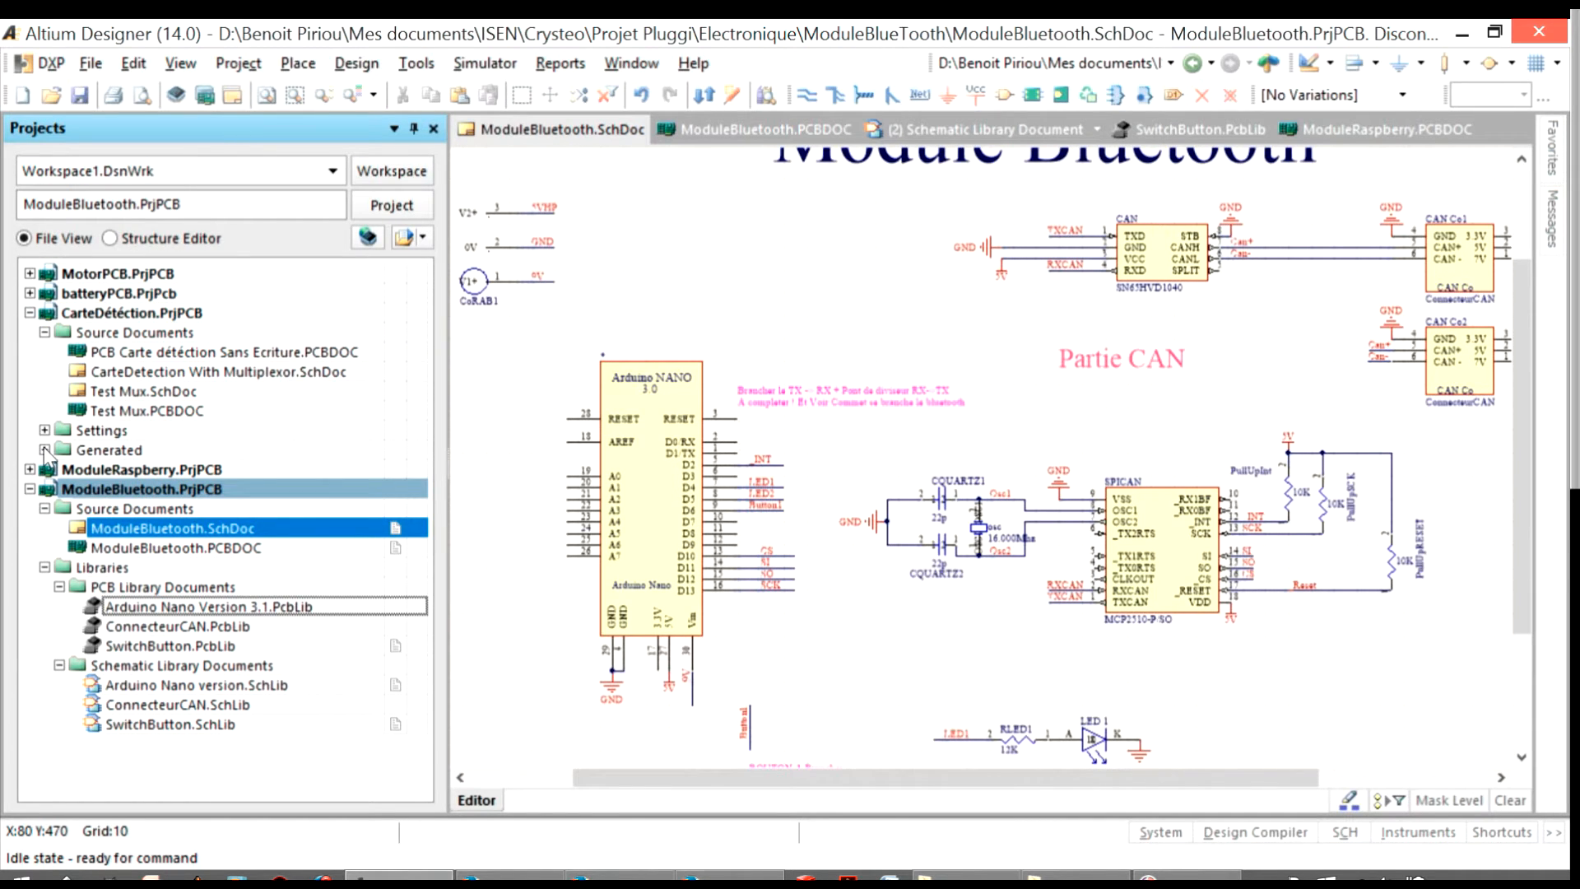
left_click(29, 312)
left_click(29, 293)
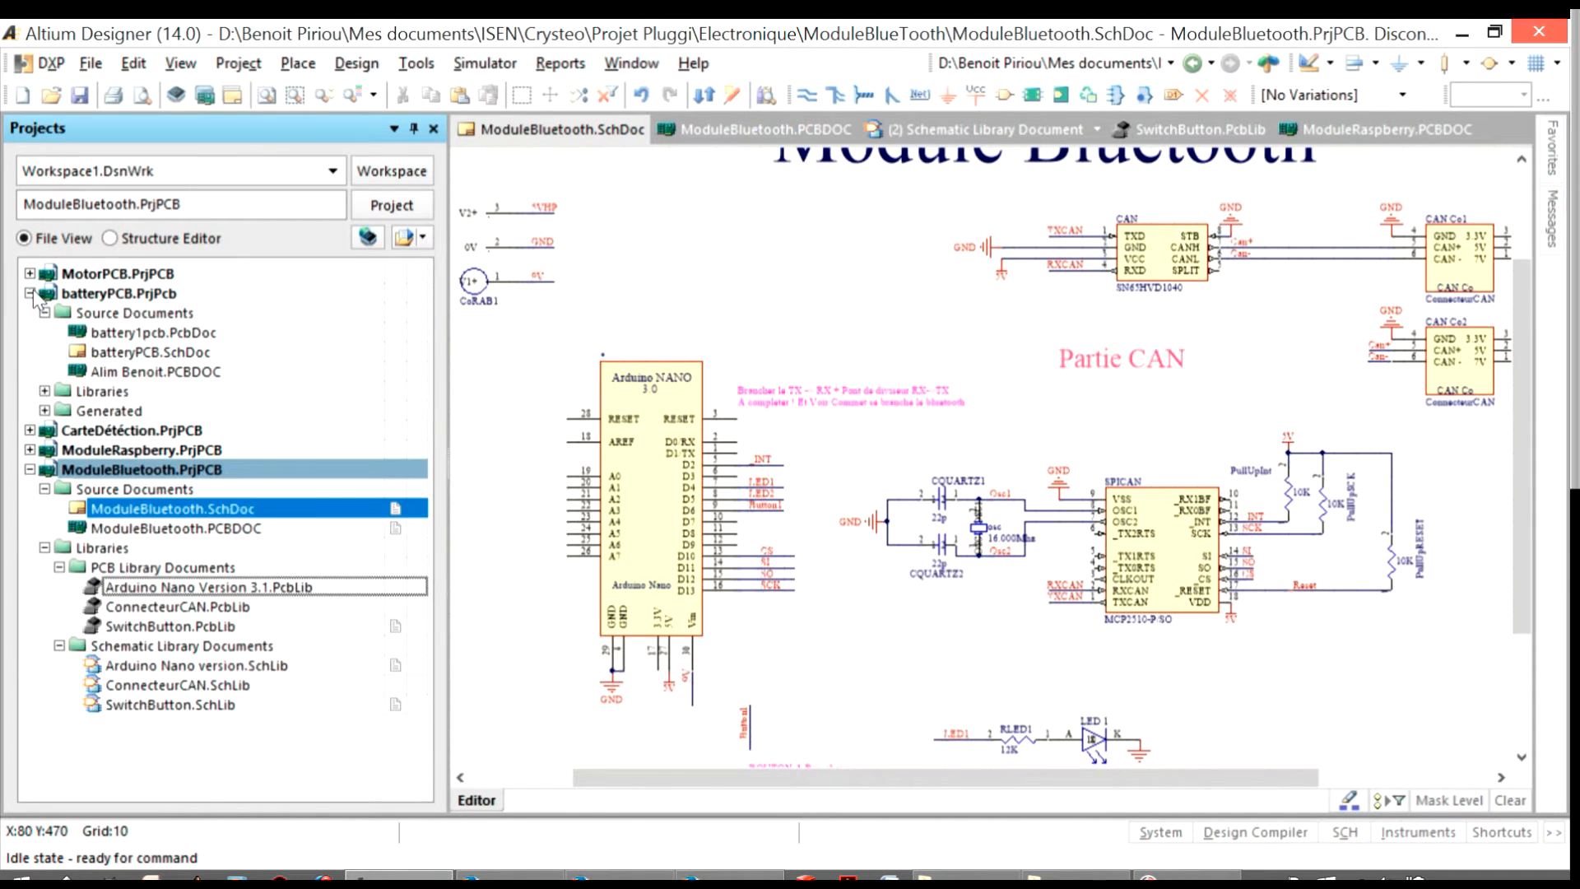
left_click(45, 391)
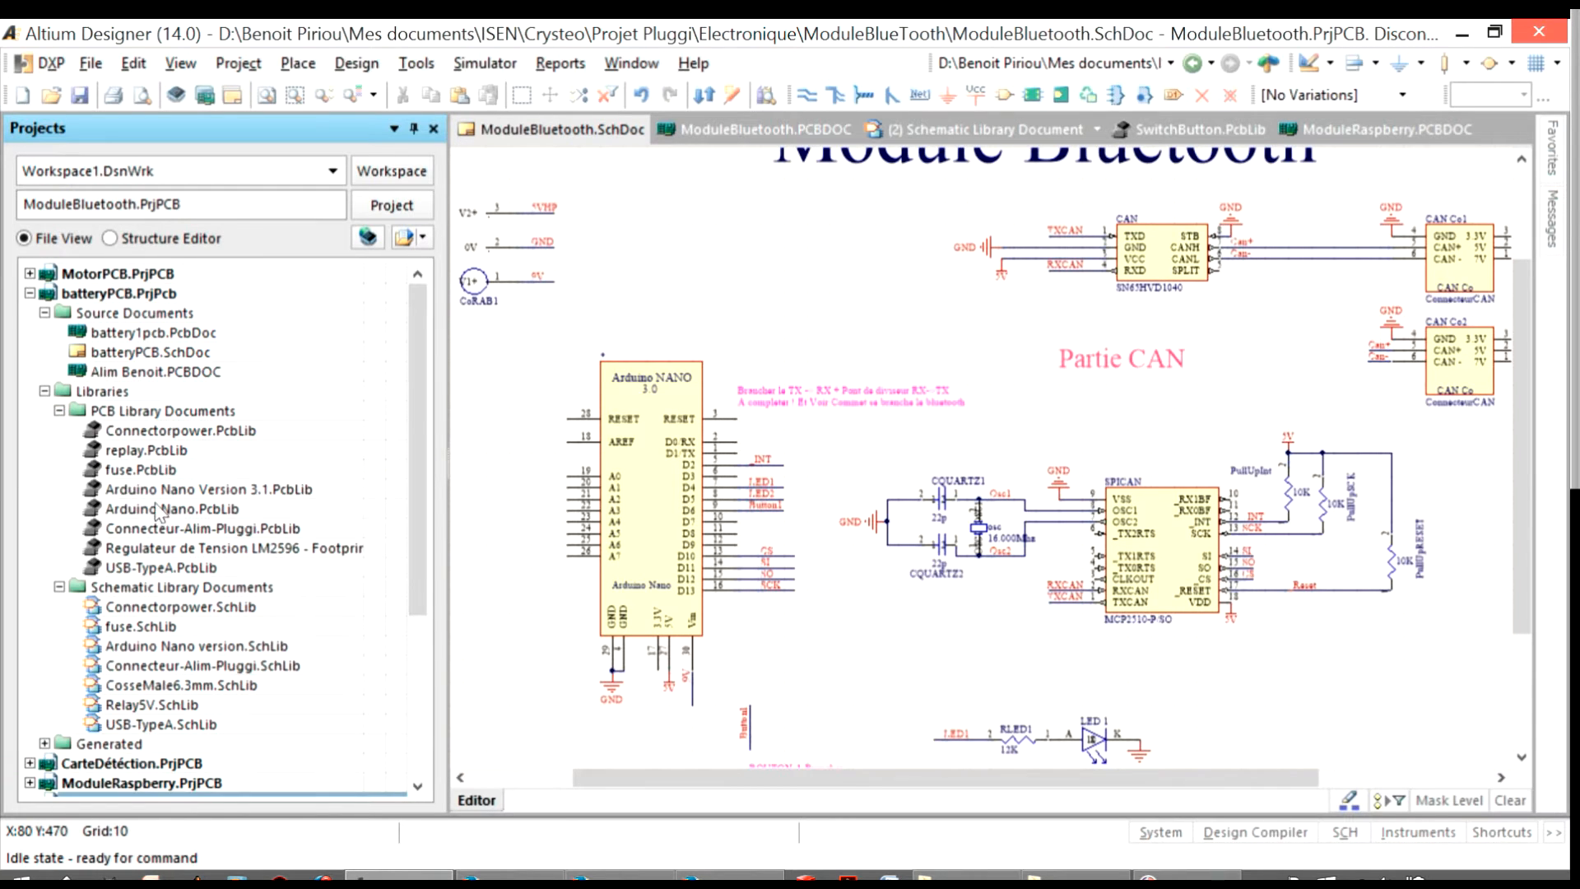
left_click_drag(418, 495, 298, 733)
left_click(273, 666)
scroll(254, 610, "up", 4)
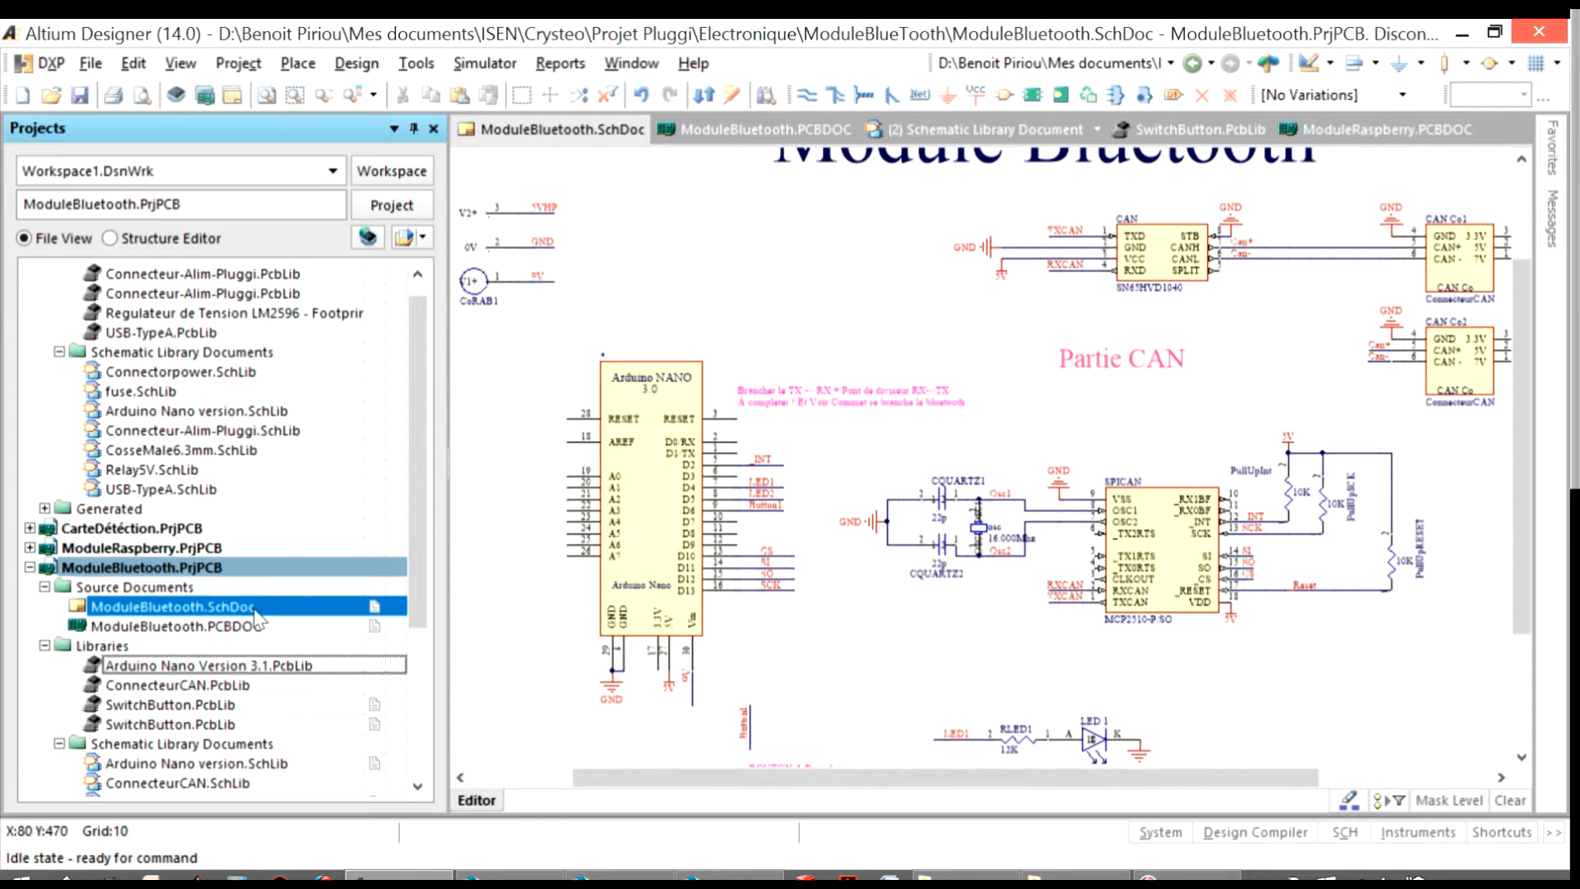
scroll(257, 619, "up", 4)
left_click(29, 295)
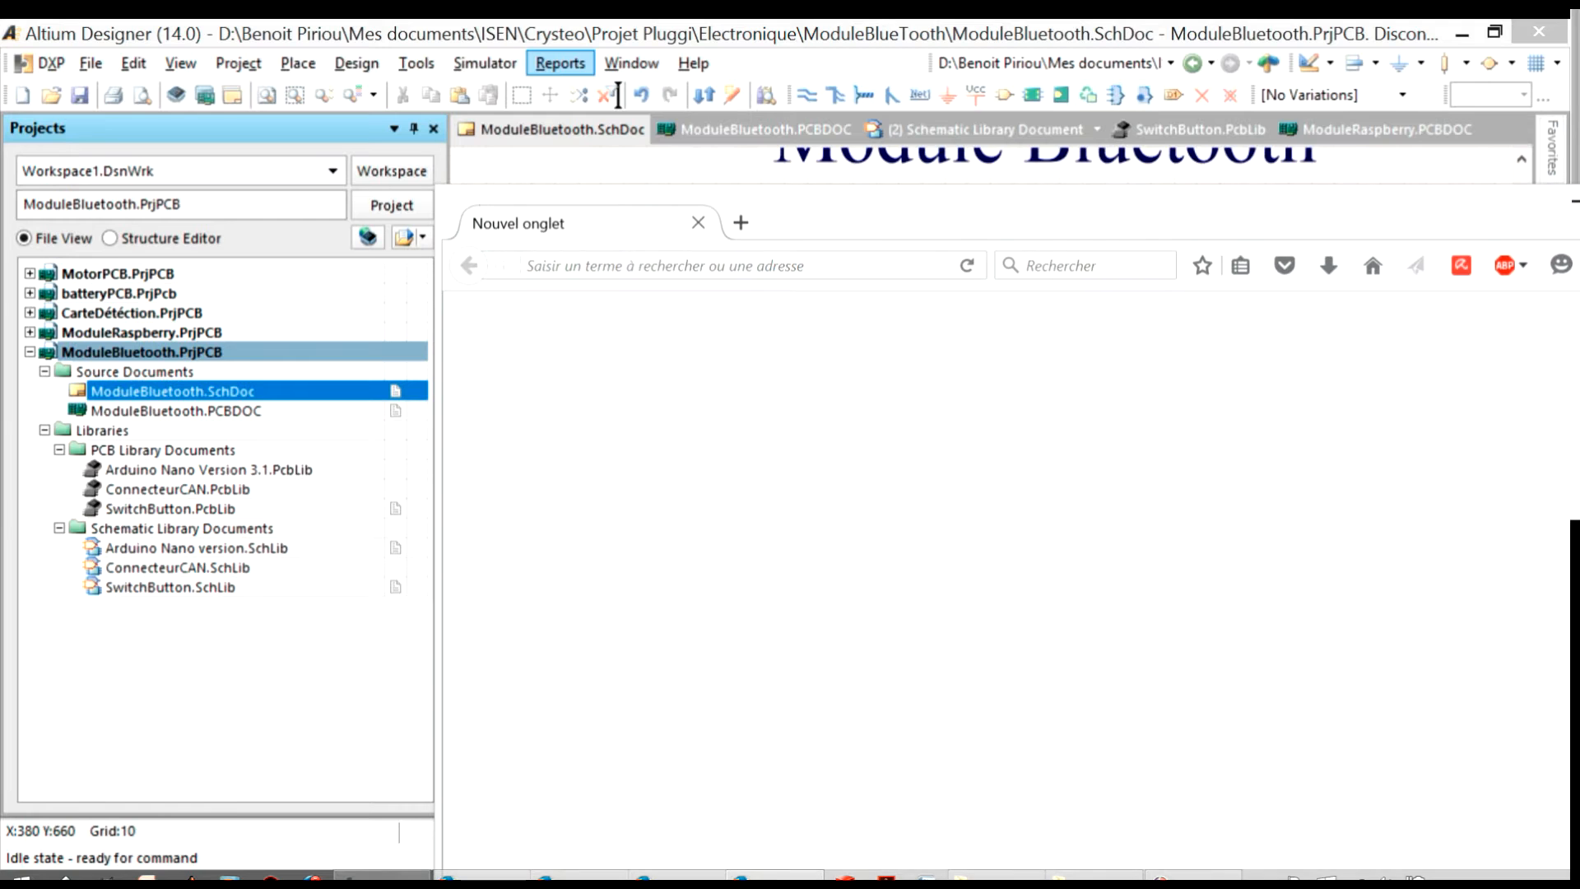
Examine the picture of the Bluetooth UART module in the web browser, and return to the project's libraries in Altium Designer
left_click_drag(1052, 214, 902, 49)
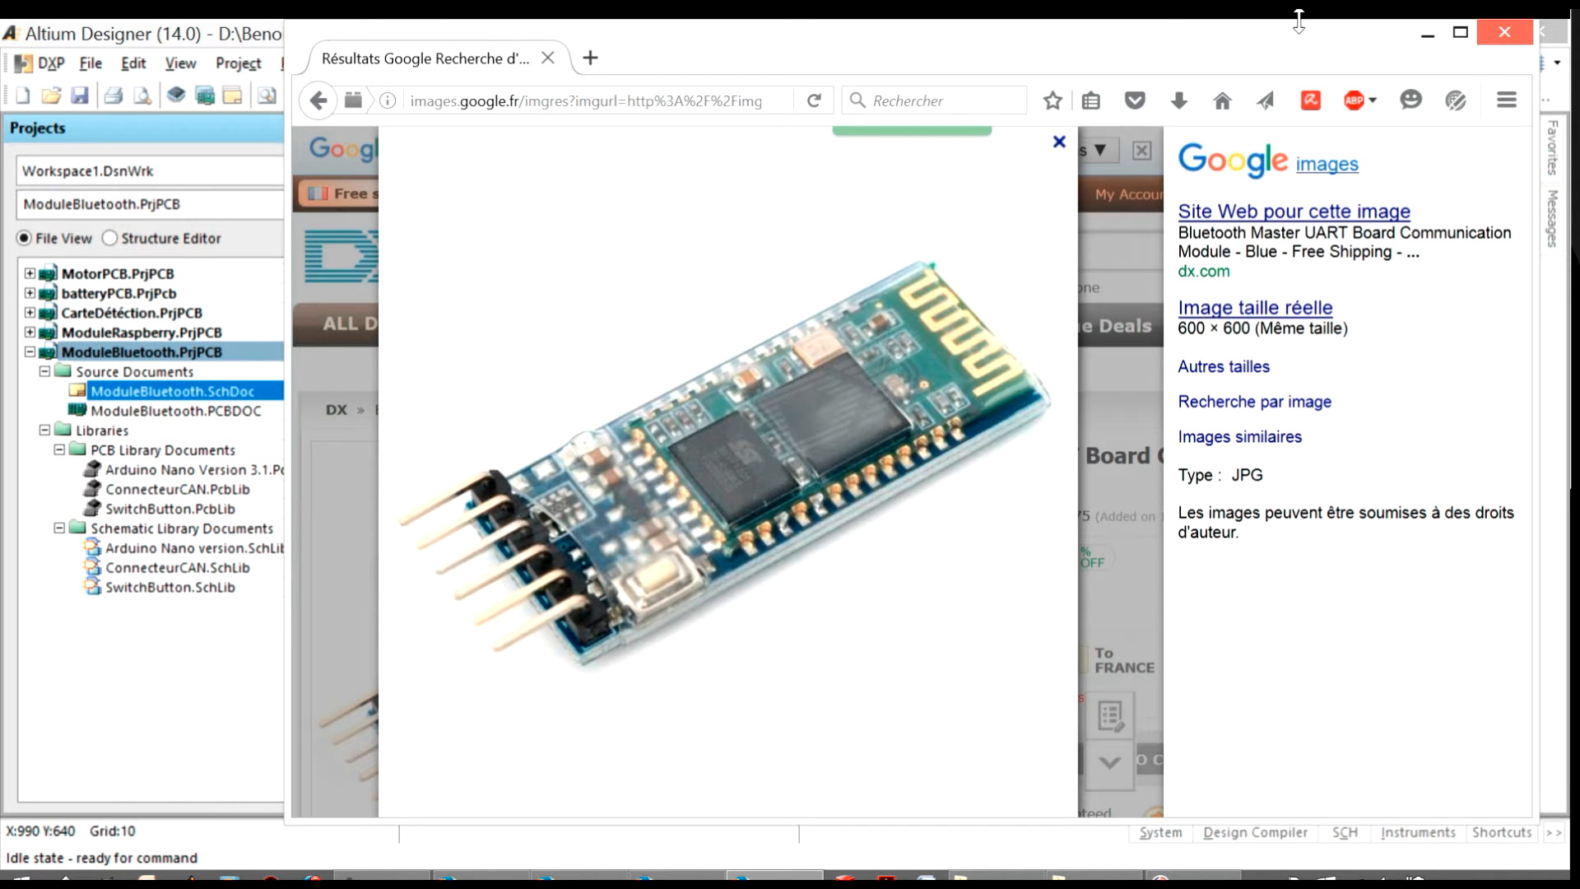
left_click(1427, 34)
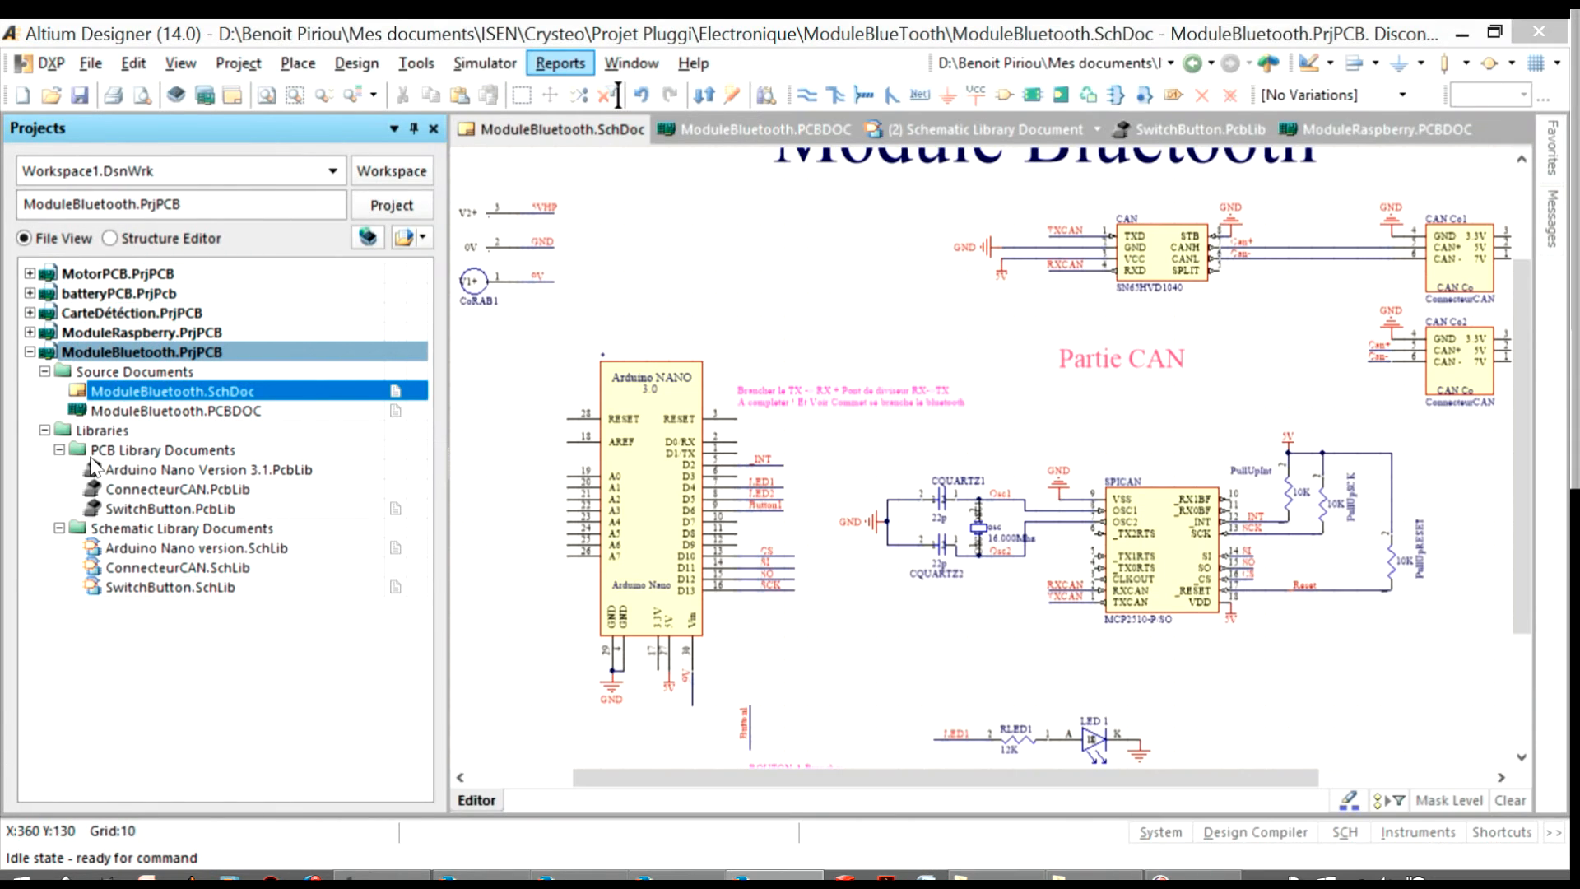
left_click(107, 435)
left_click(44, 431)
left_click(45, 431)
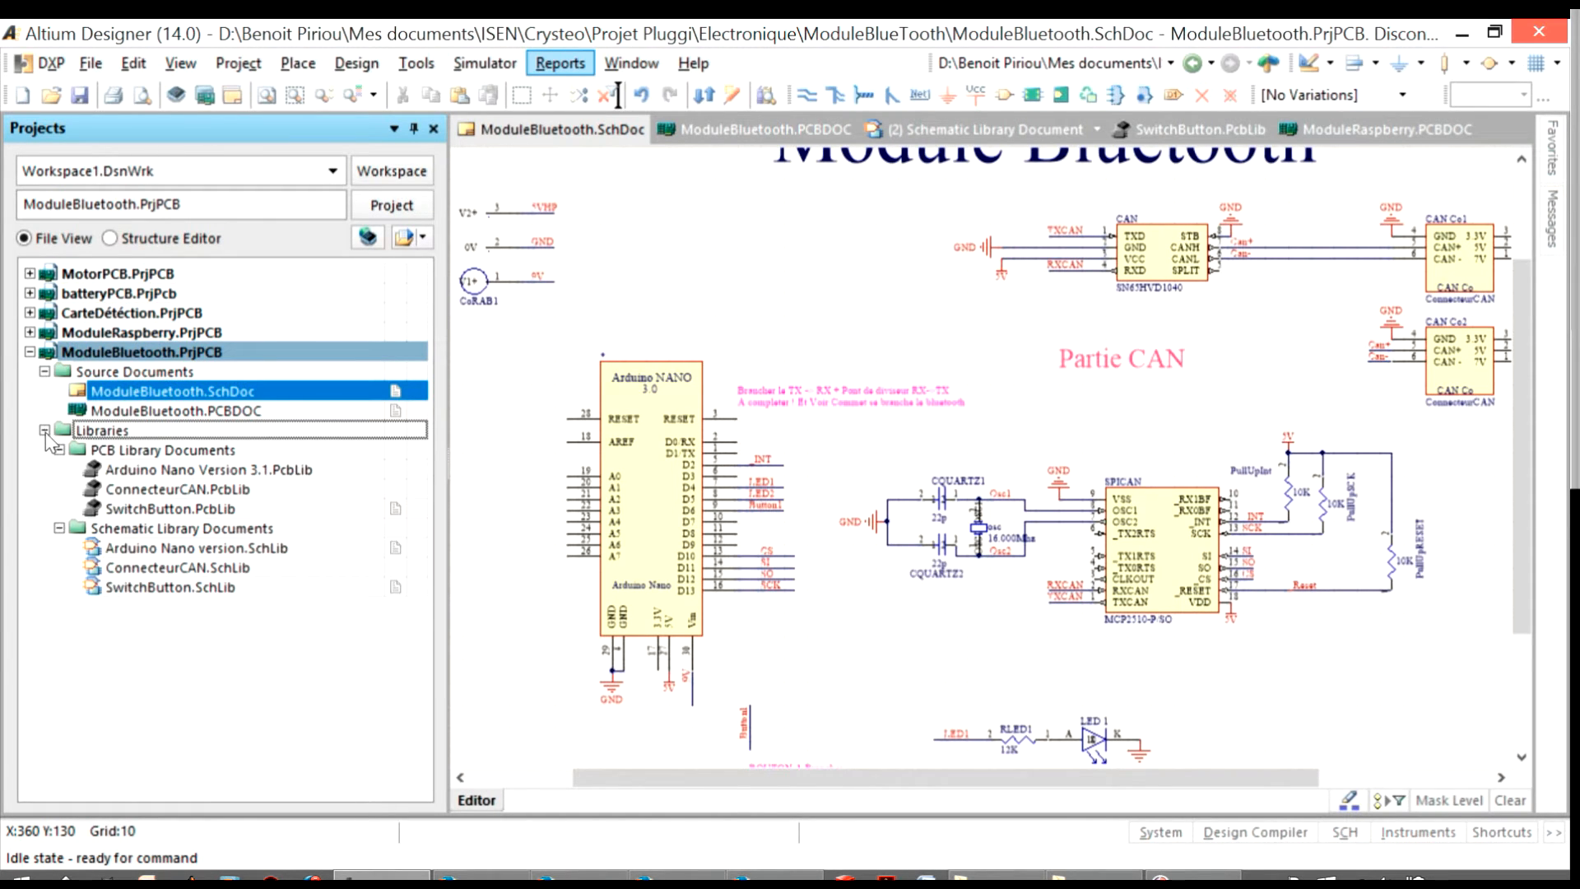
Add a new schematic library to the ModuleBluetooth project
right_click(127, 362)
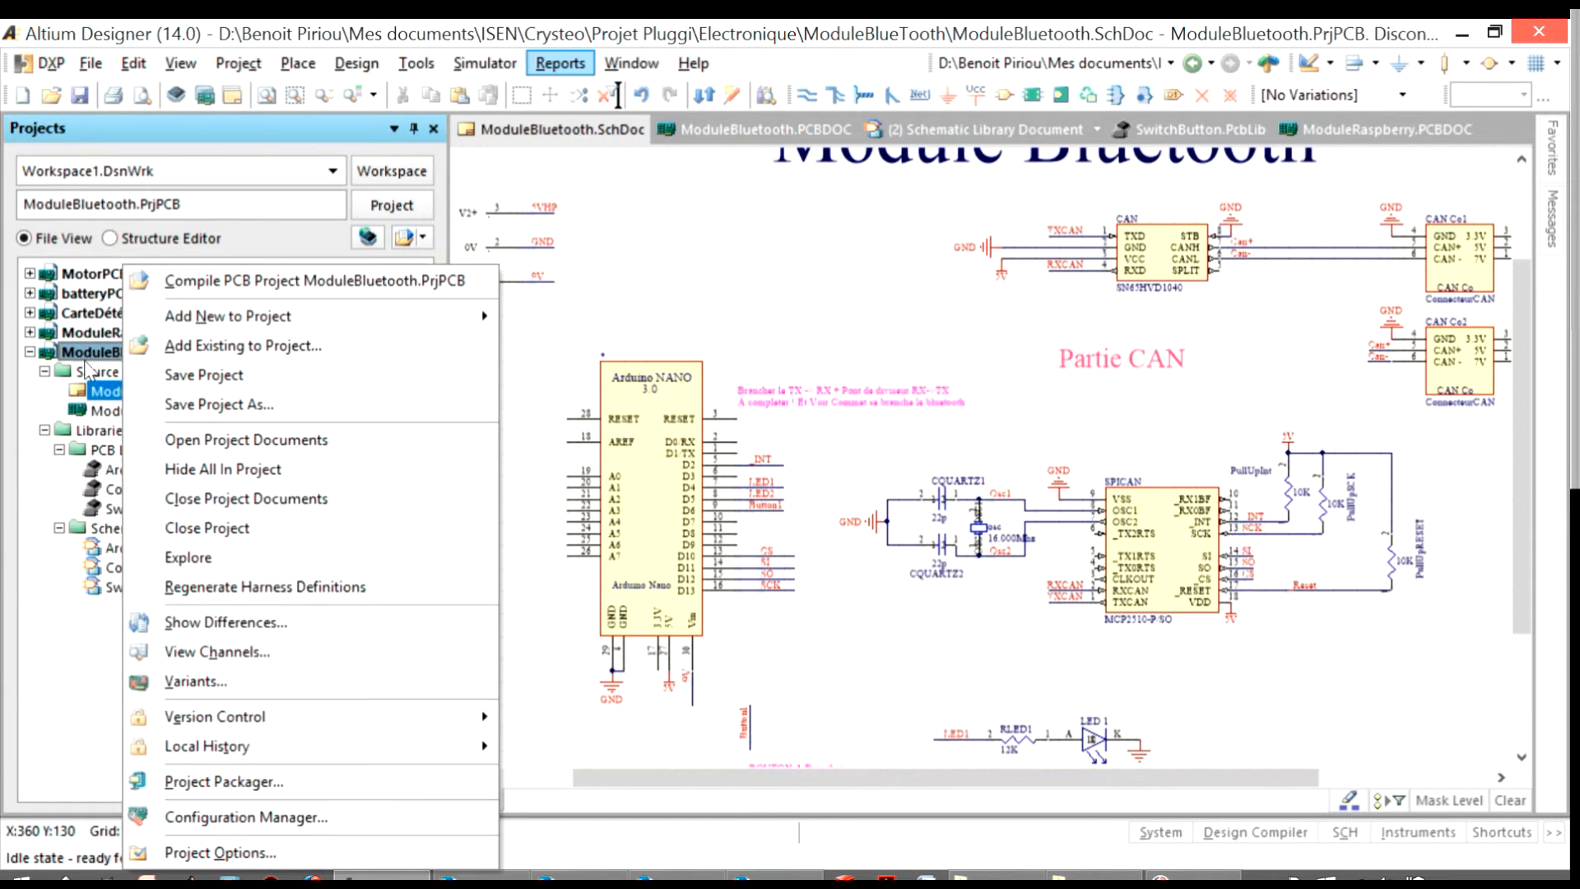
mouse_move(366, 319)
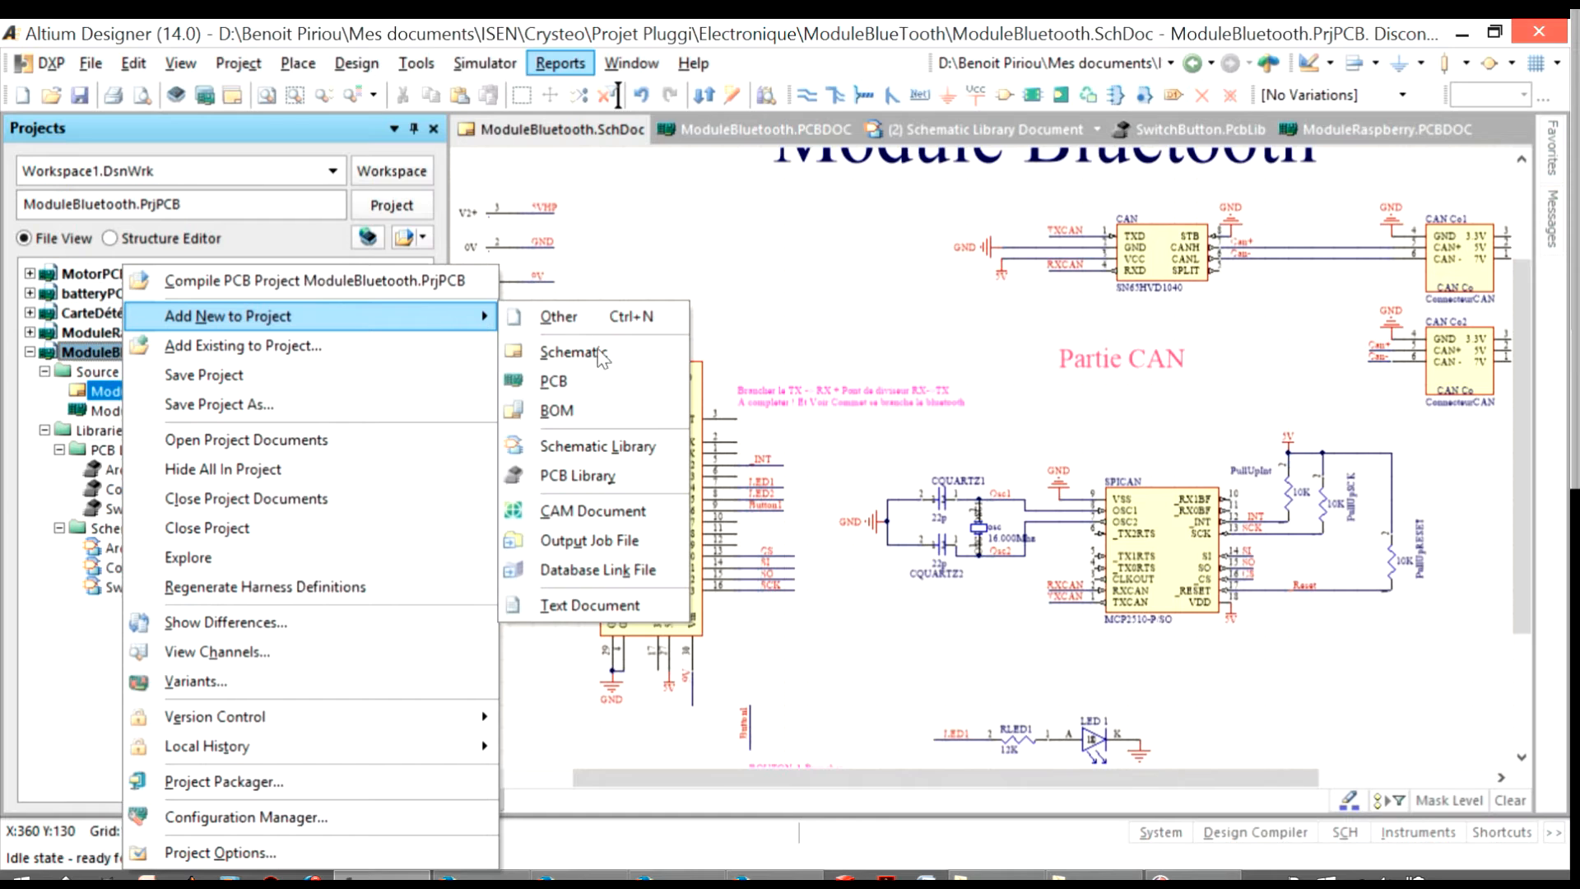
left_click(599, 449)
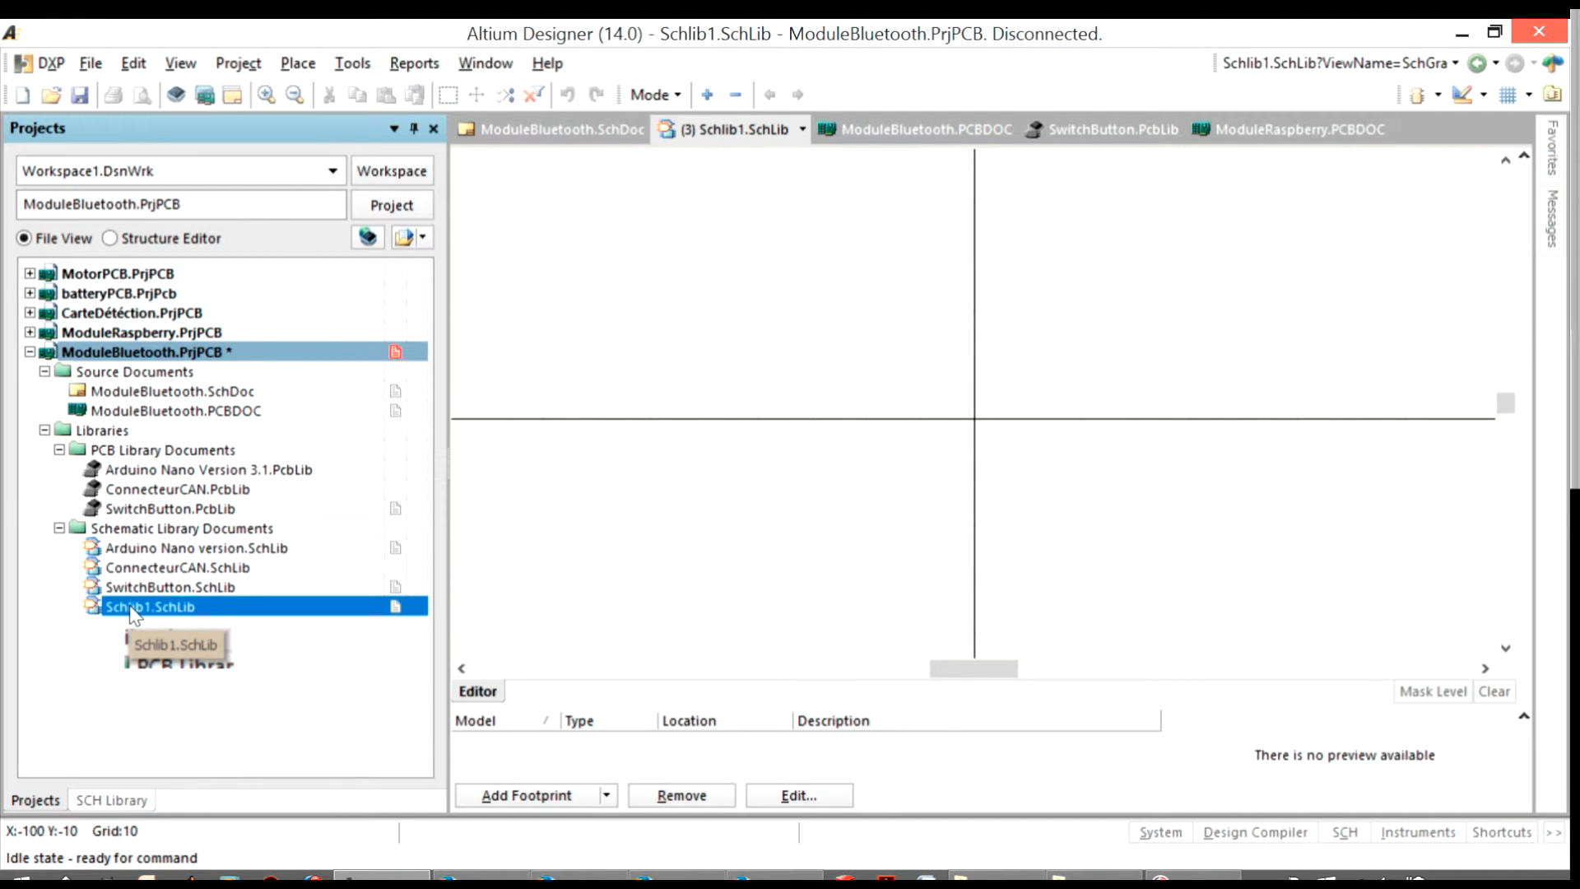
Save the new schematic library as ModuleBluetooth.SchLib in the ModuleBlueTooth folder, using the Advanced Schematic binary library format
right_click(132, 613)
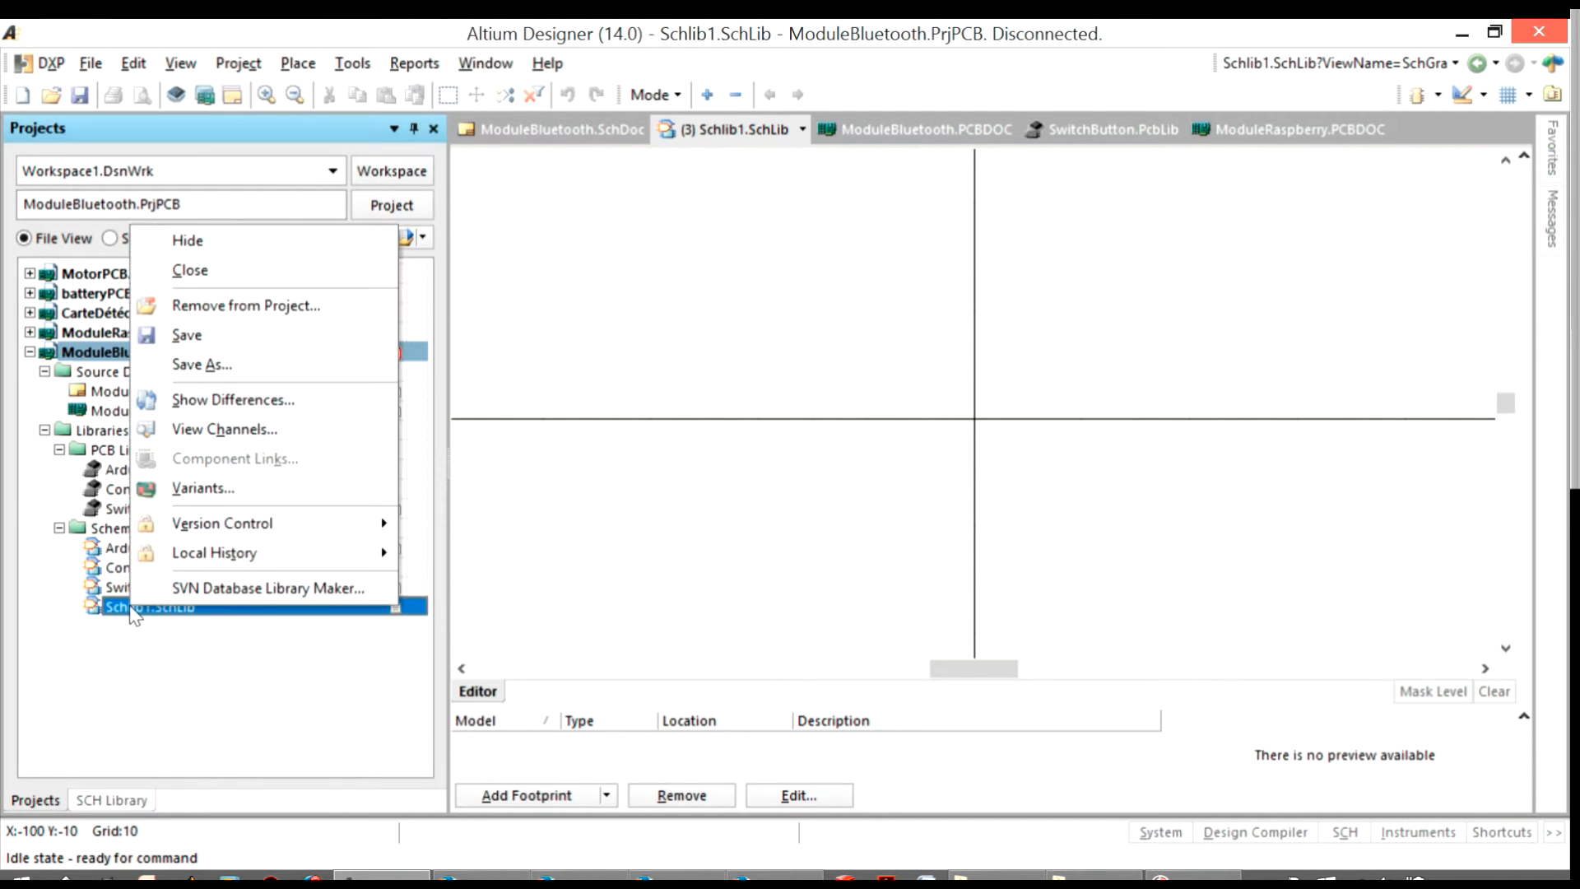
left_click(218, 363)
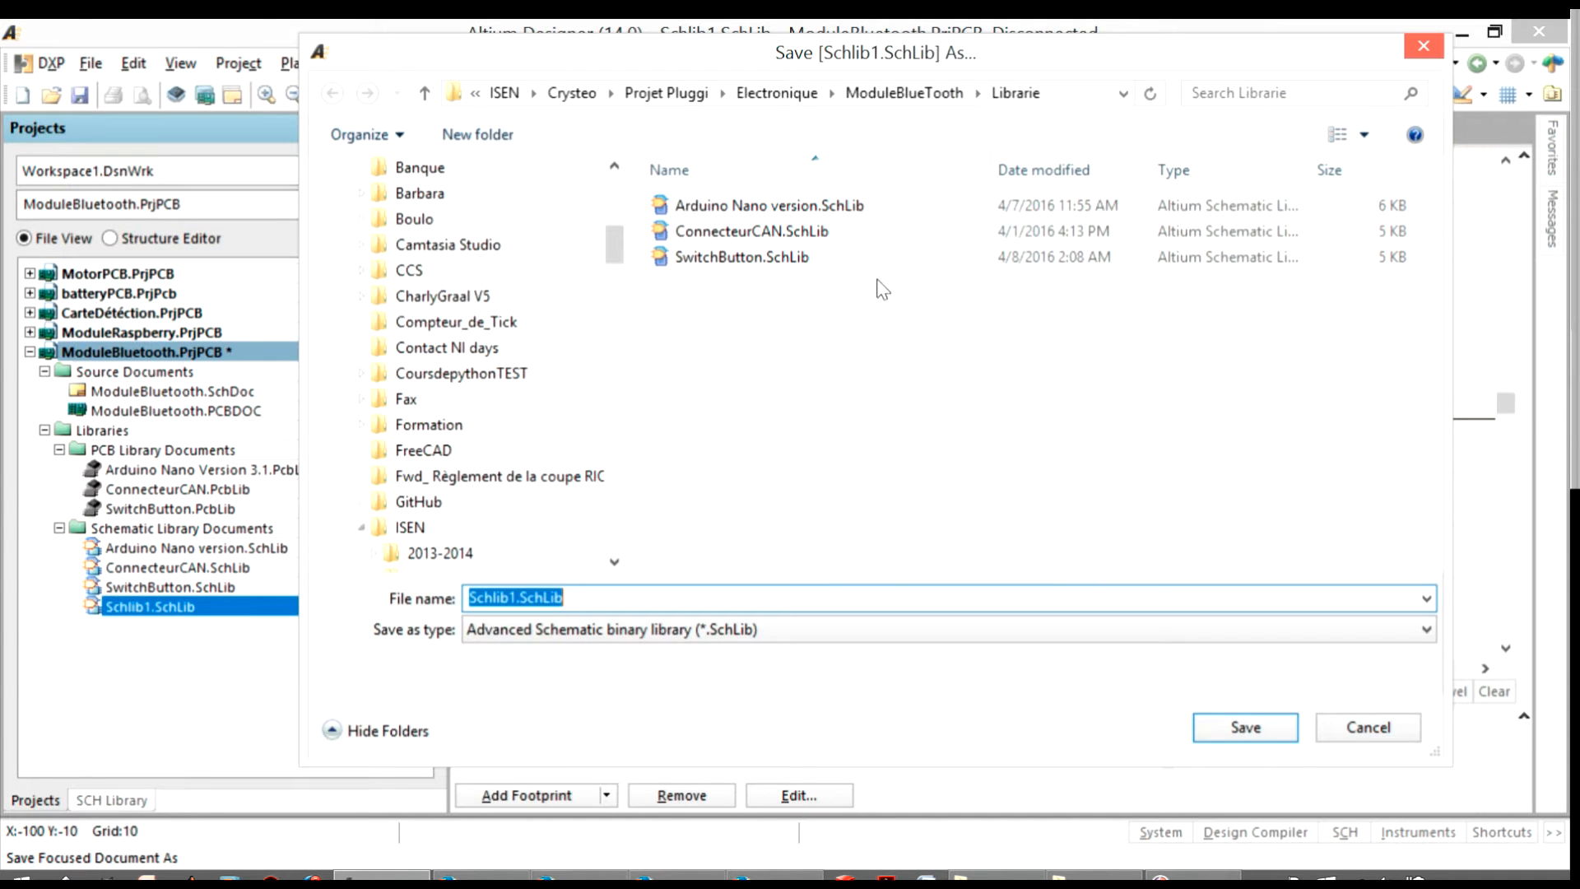
left_click(882, 96)
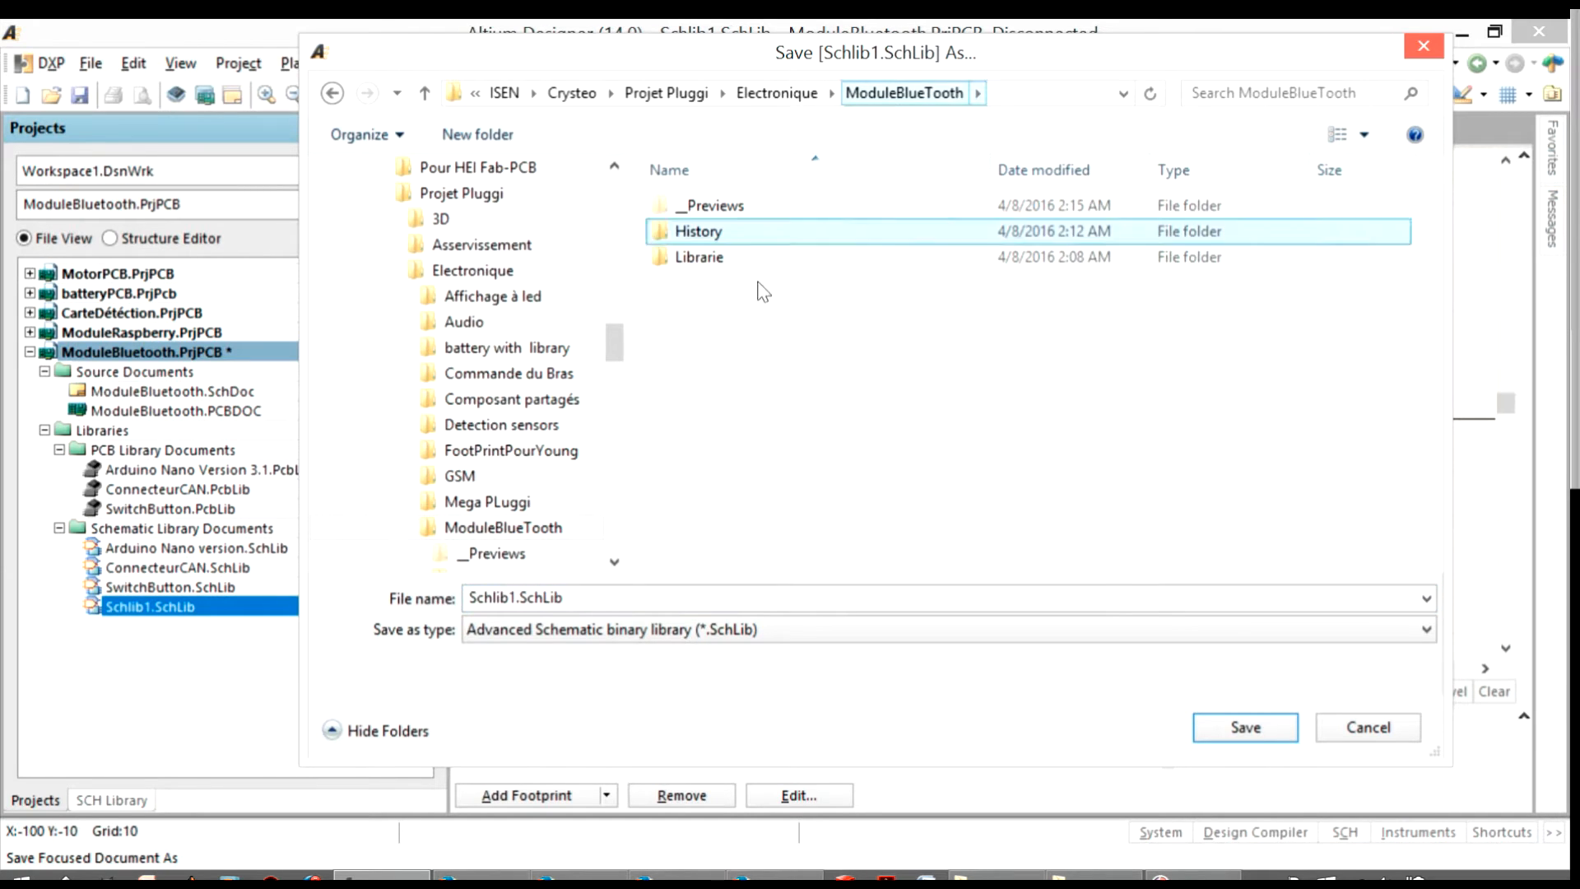
left_click(698, 634)
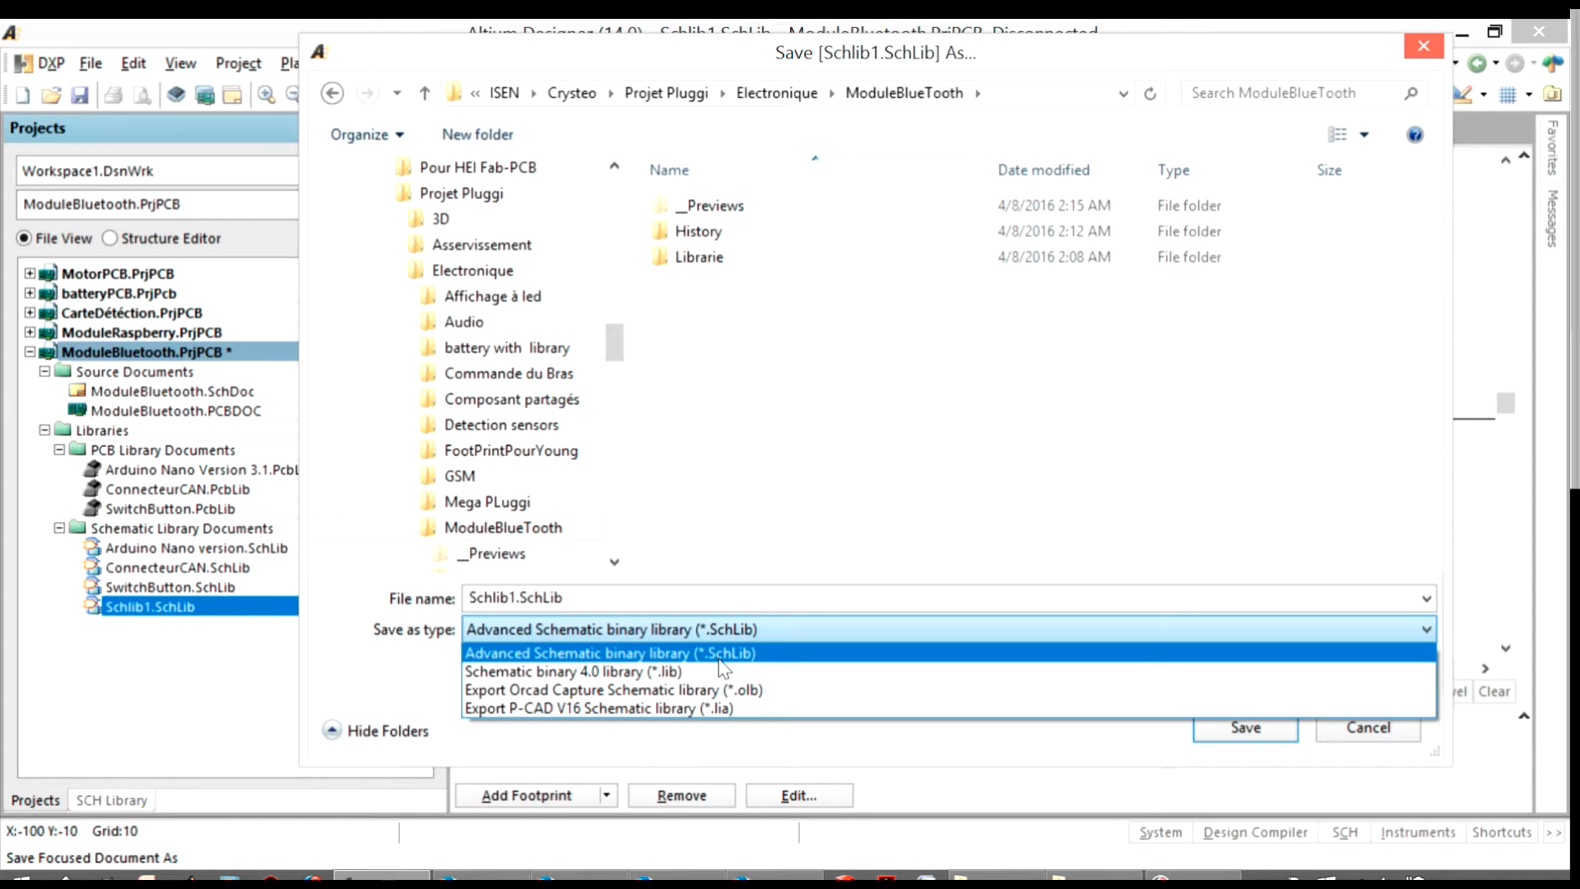
left_click(725, 654)
double_click(505, 598)
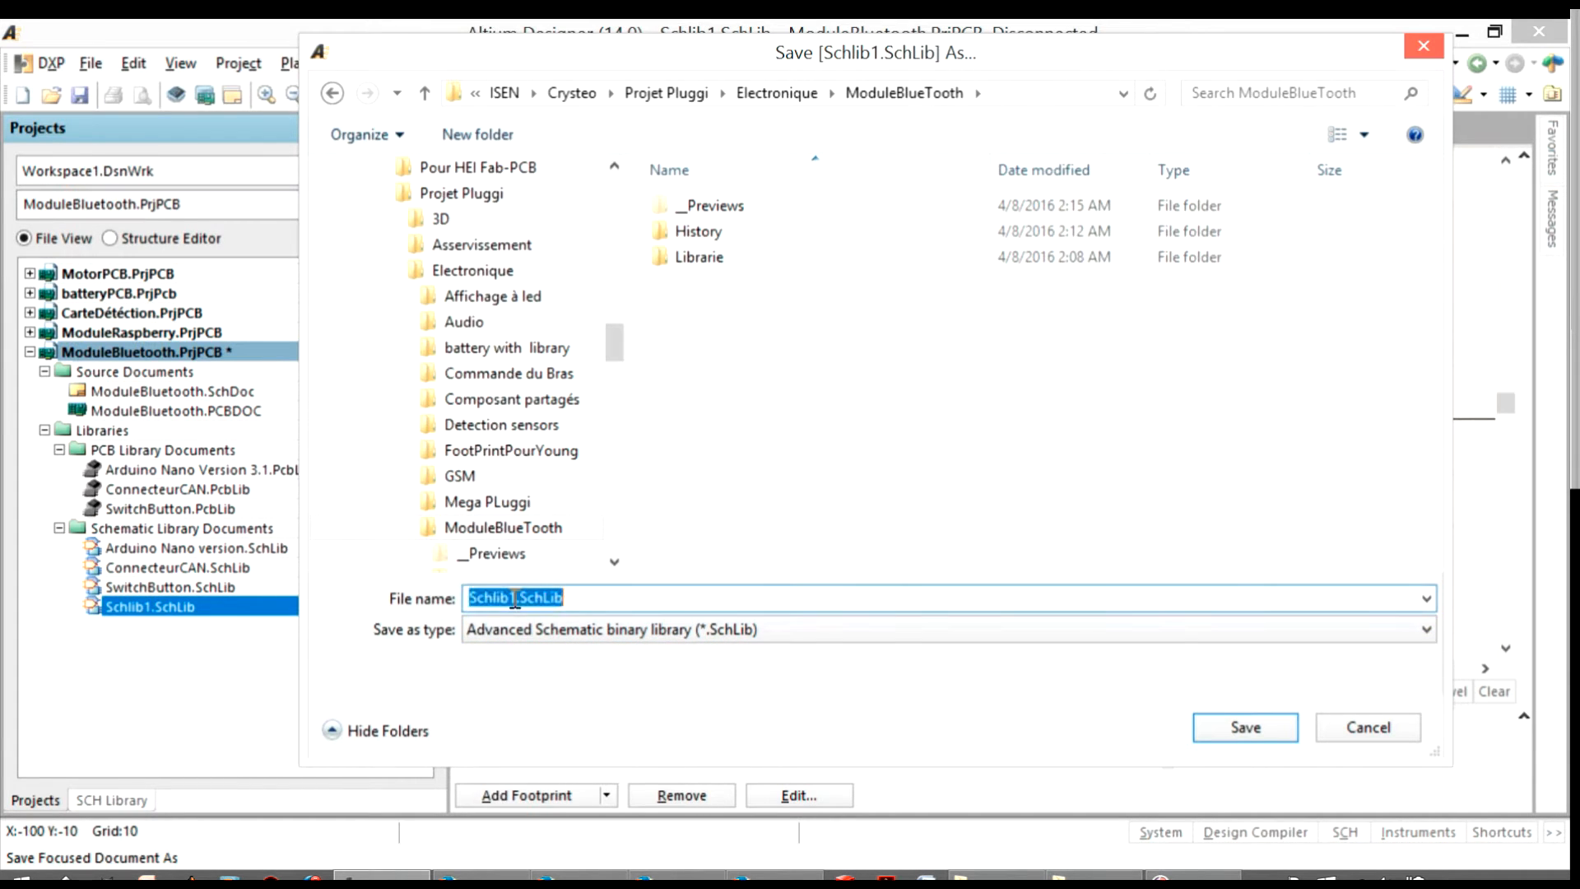
left_click_drag(517, 598, 371, 603)
type("ModuleBl")
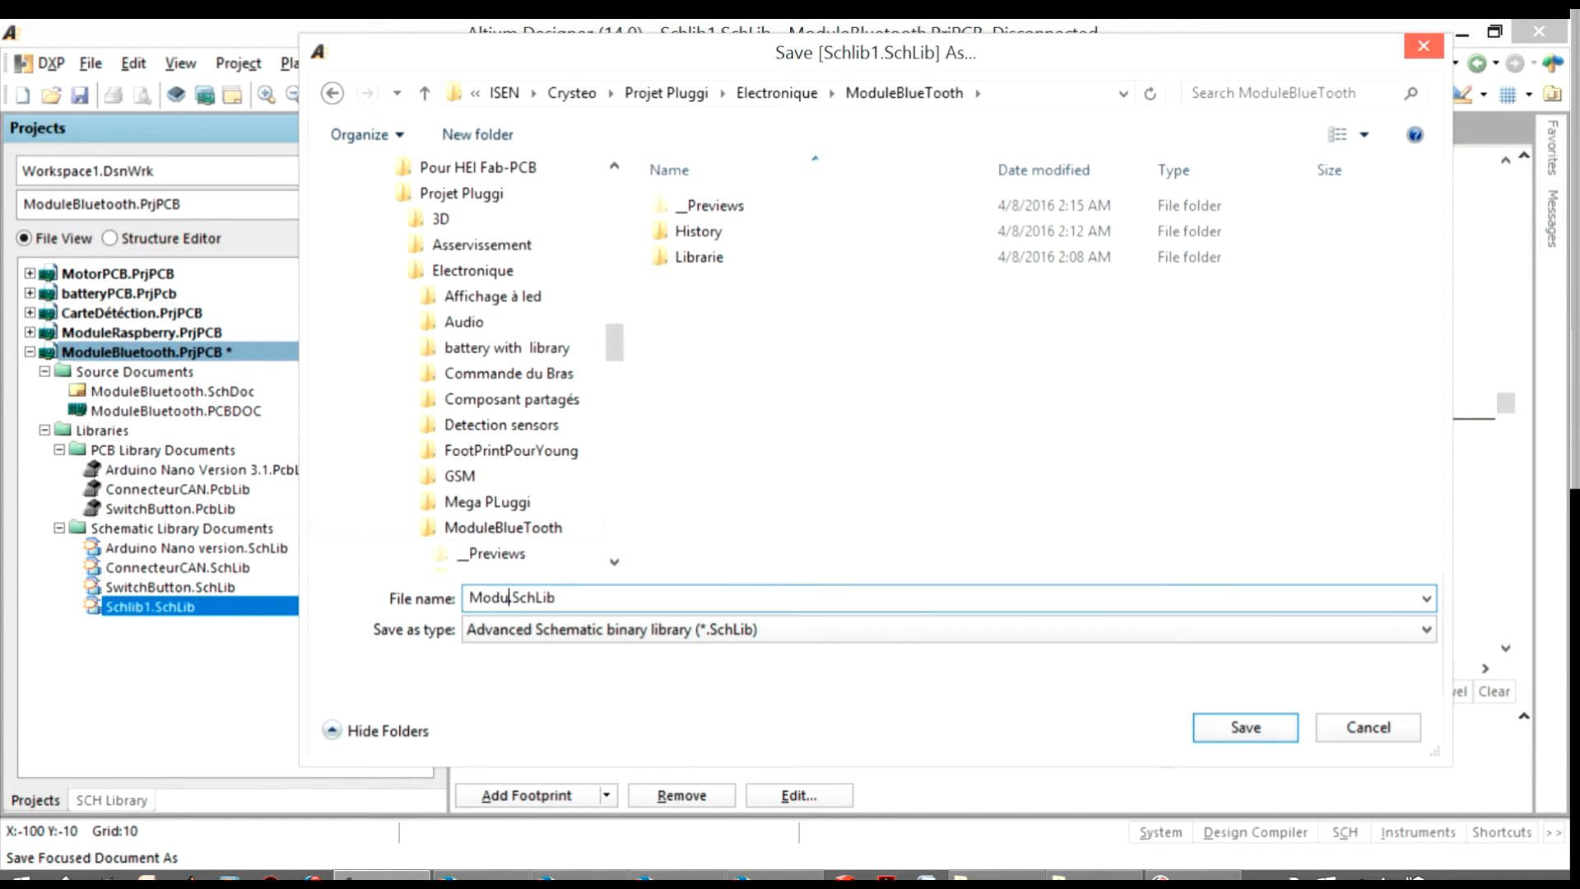
type("uetooth.")
key("Return")
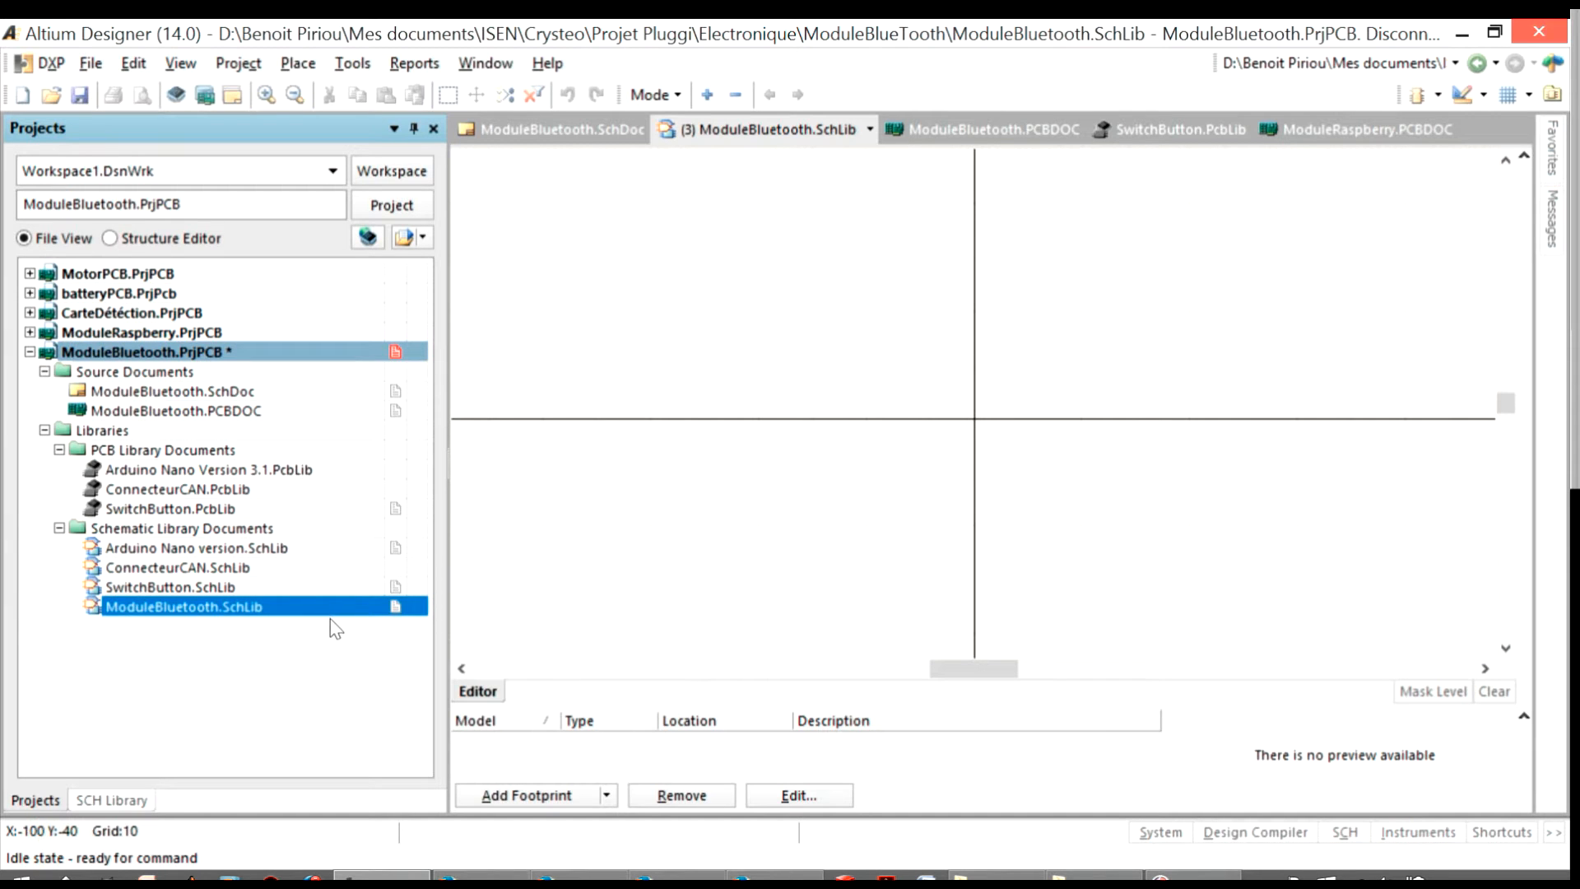
Set the symbol reference of the new library's only component to HC-05
left_click(1346, 833)
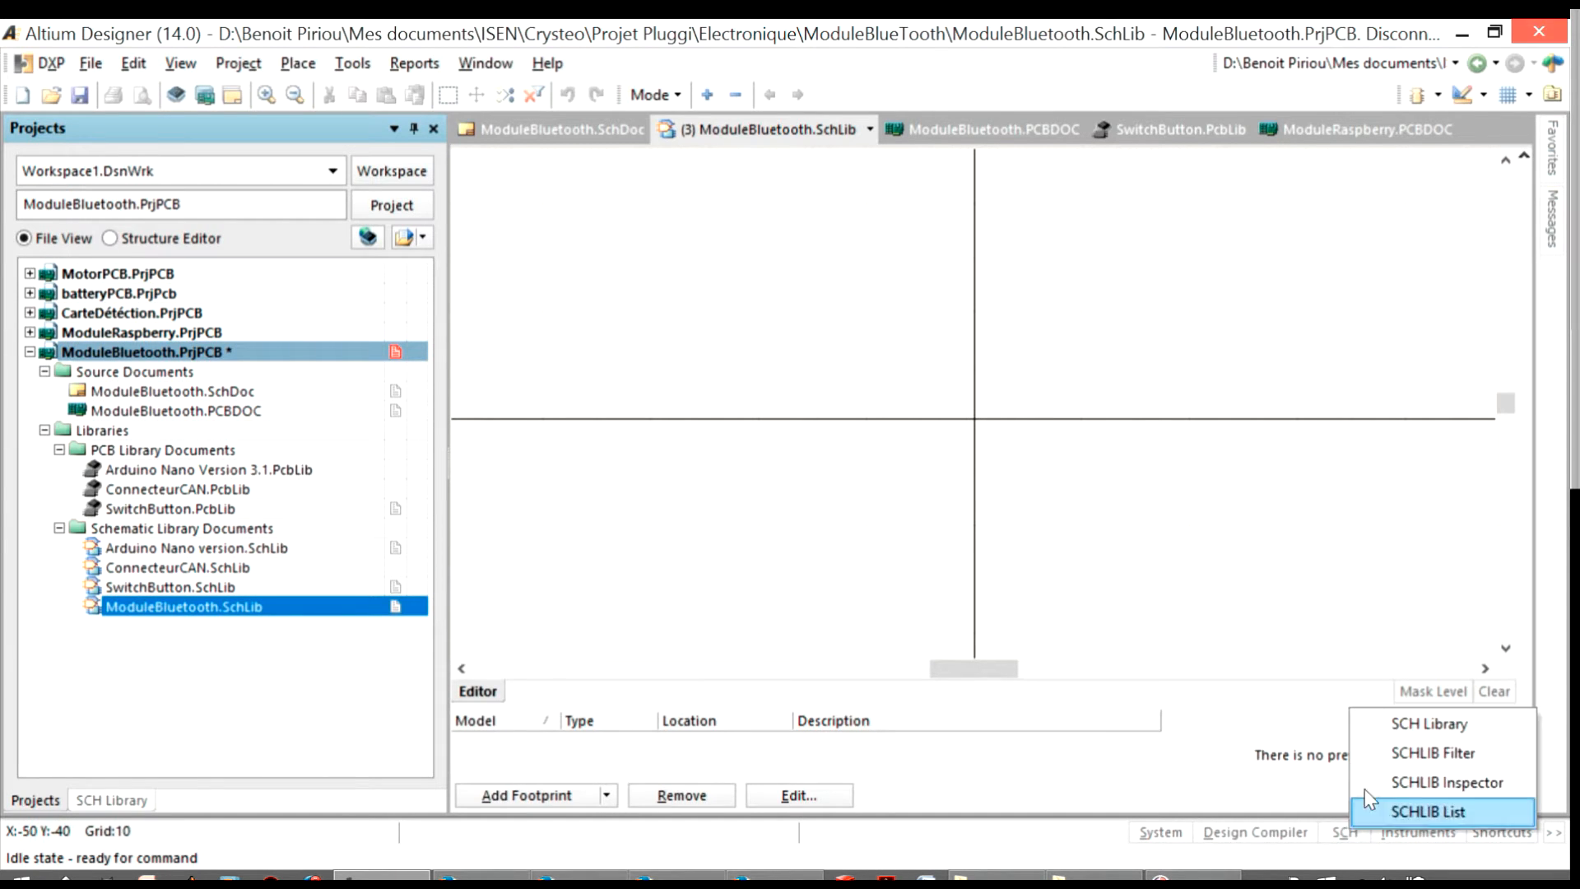
left_click(1408, 728)
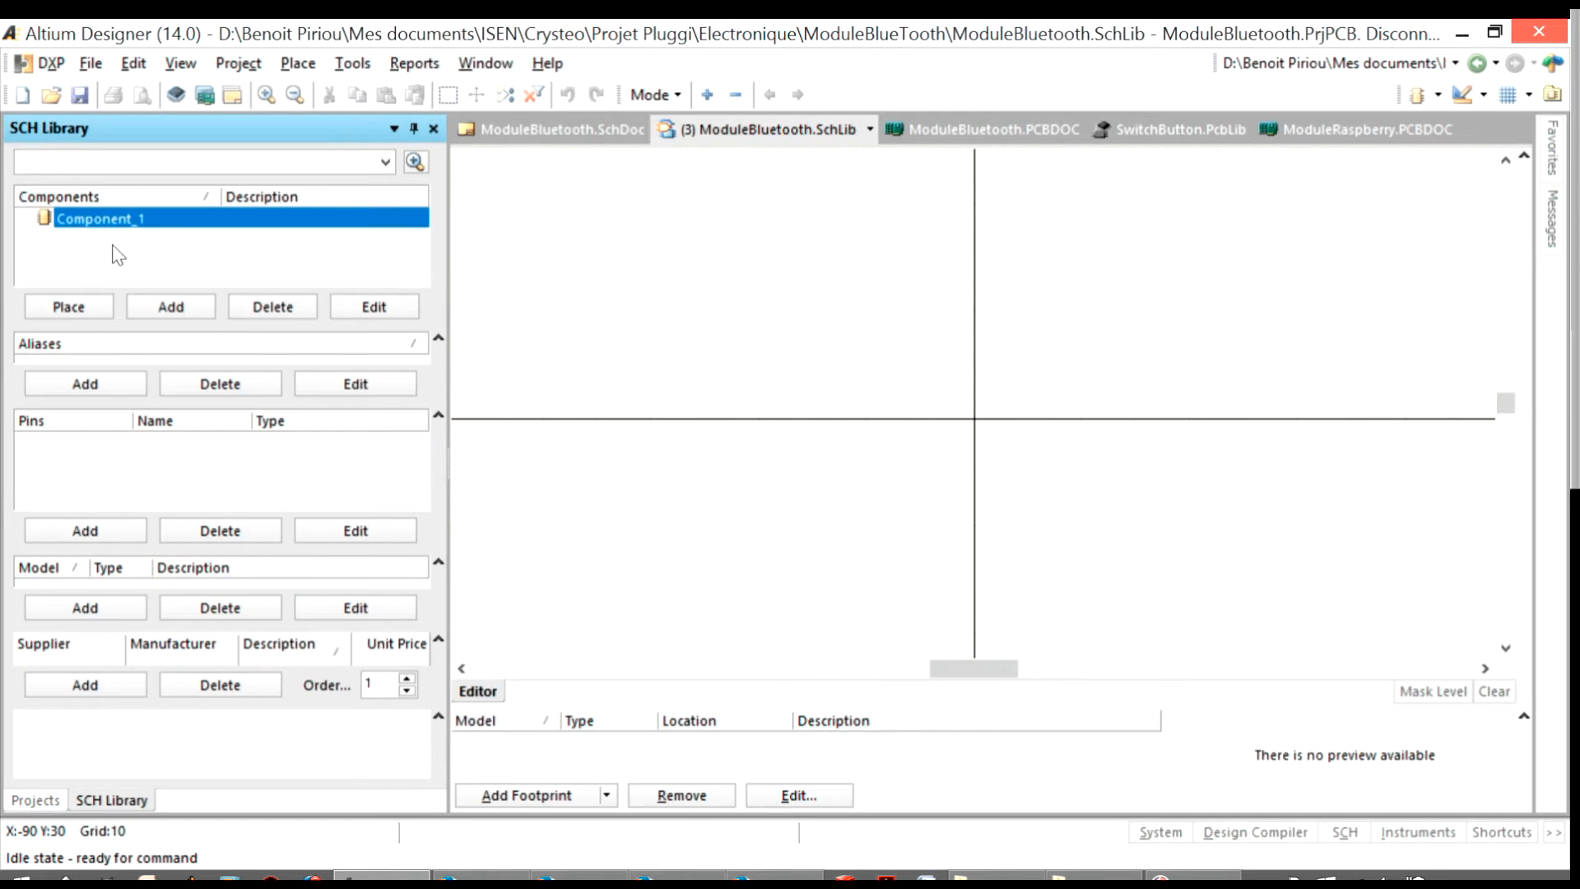
double_click(114, 220)
left_click(555, 410)
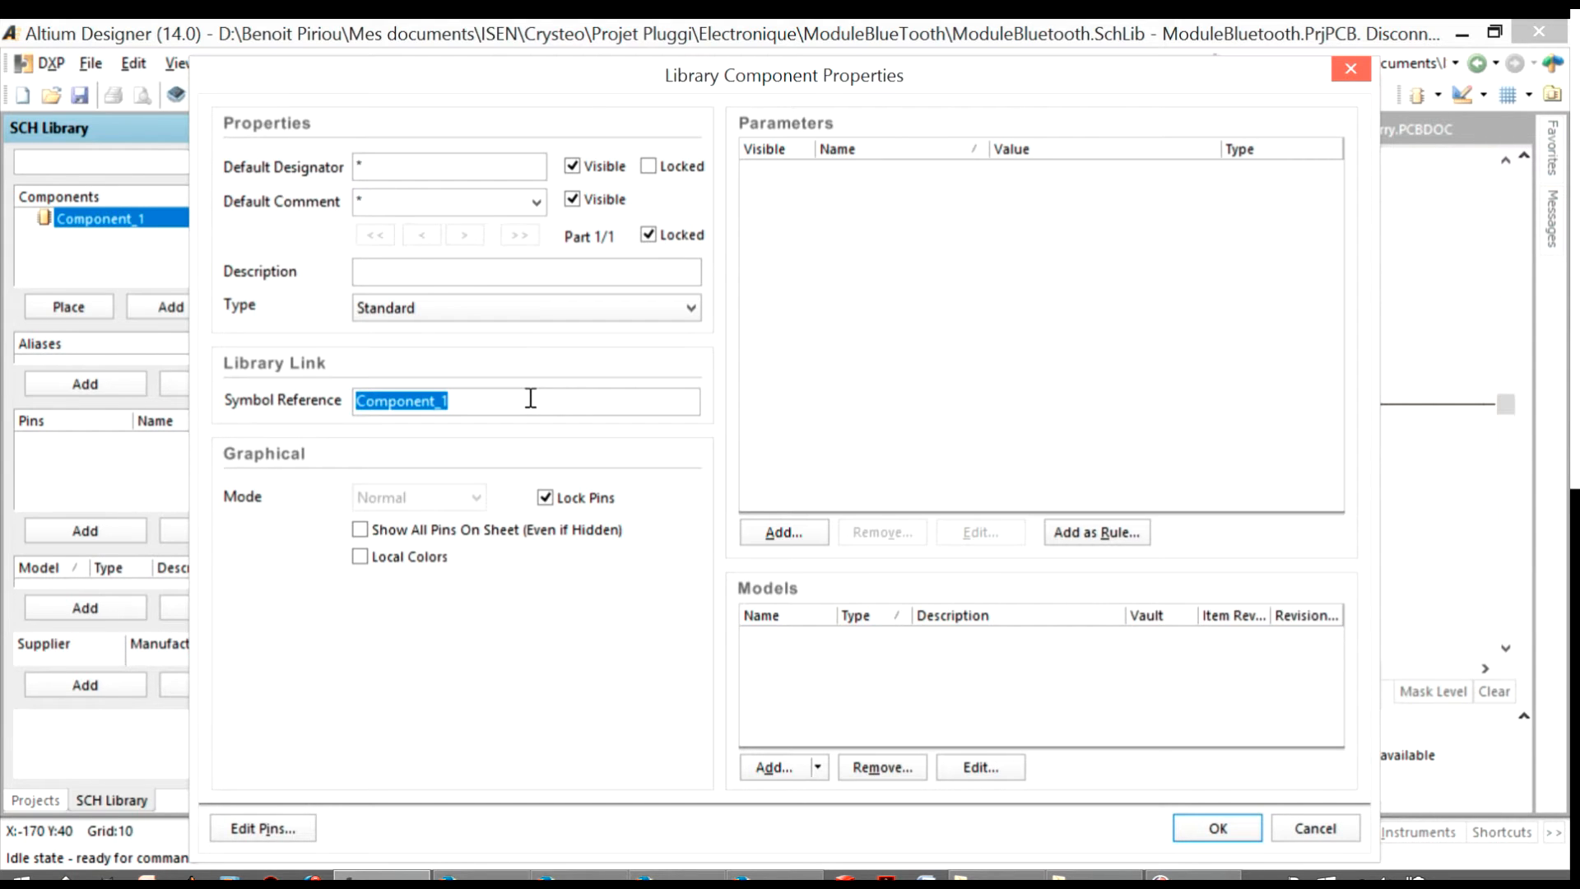
type("HC-0")
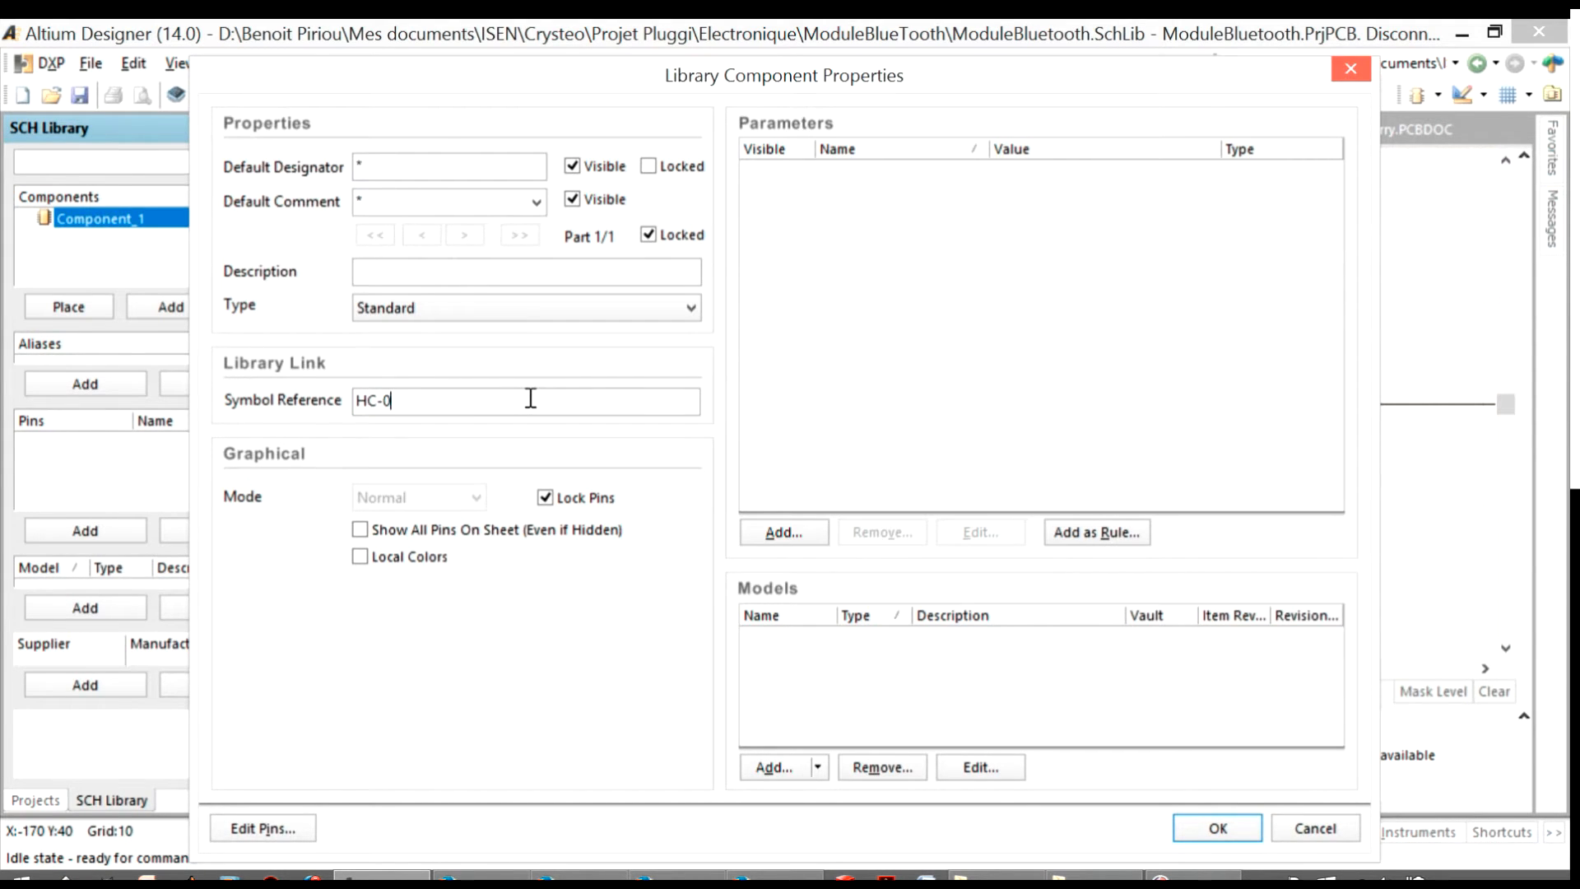
type("5")
key("Return")
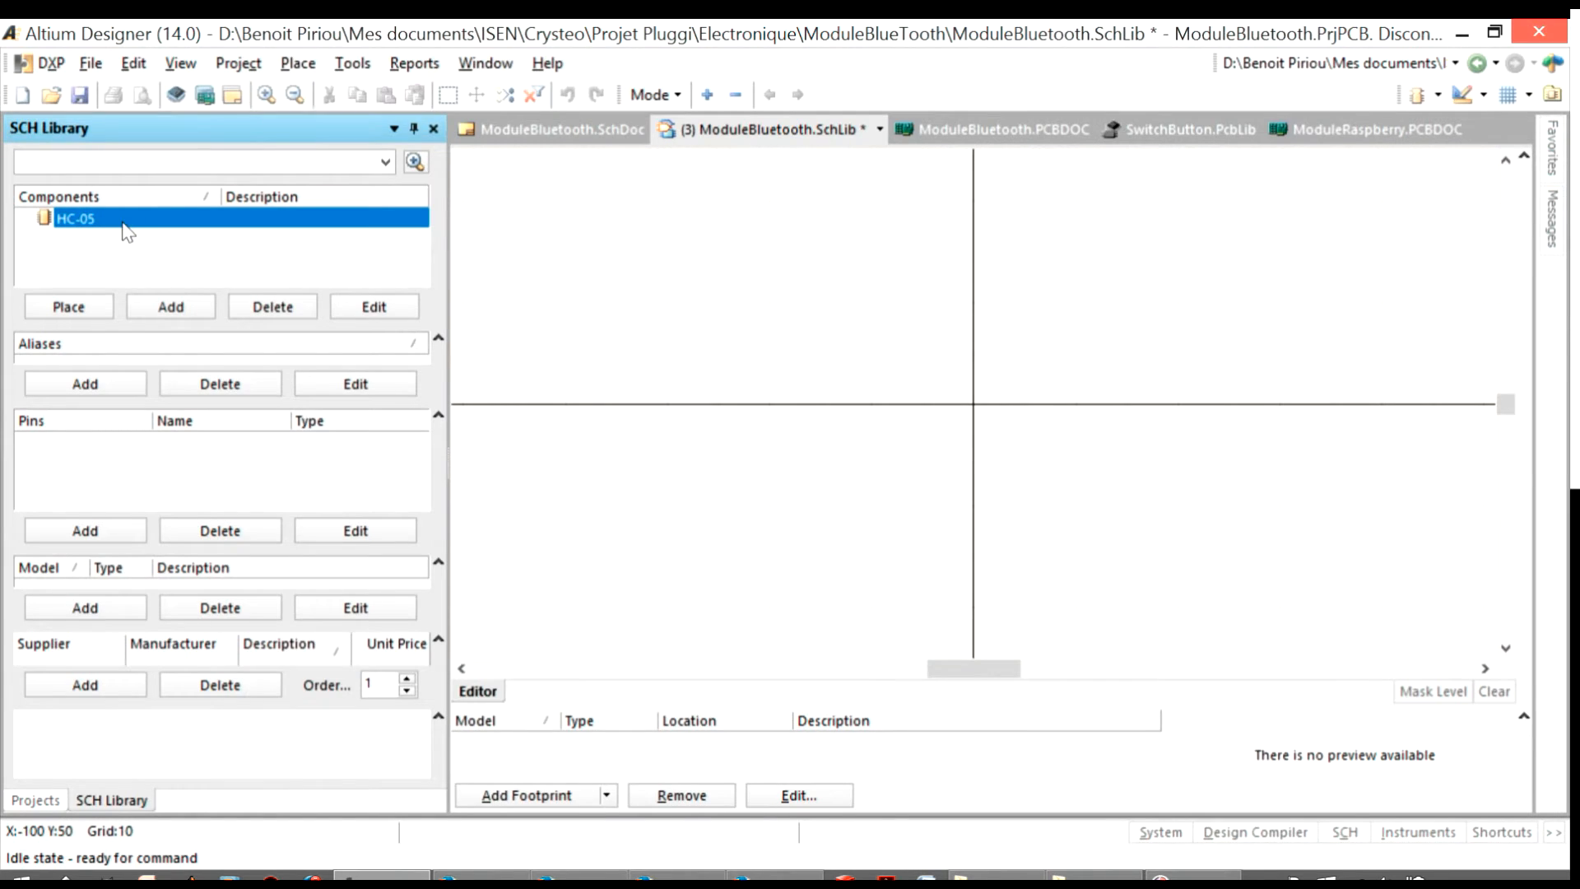
Set the default designator of the HC-05 component to ModuleBlueToo
double_click(124, 221)
left_click(392, 164)
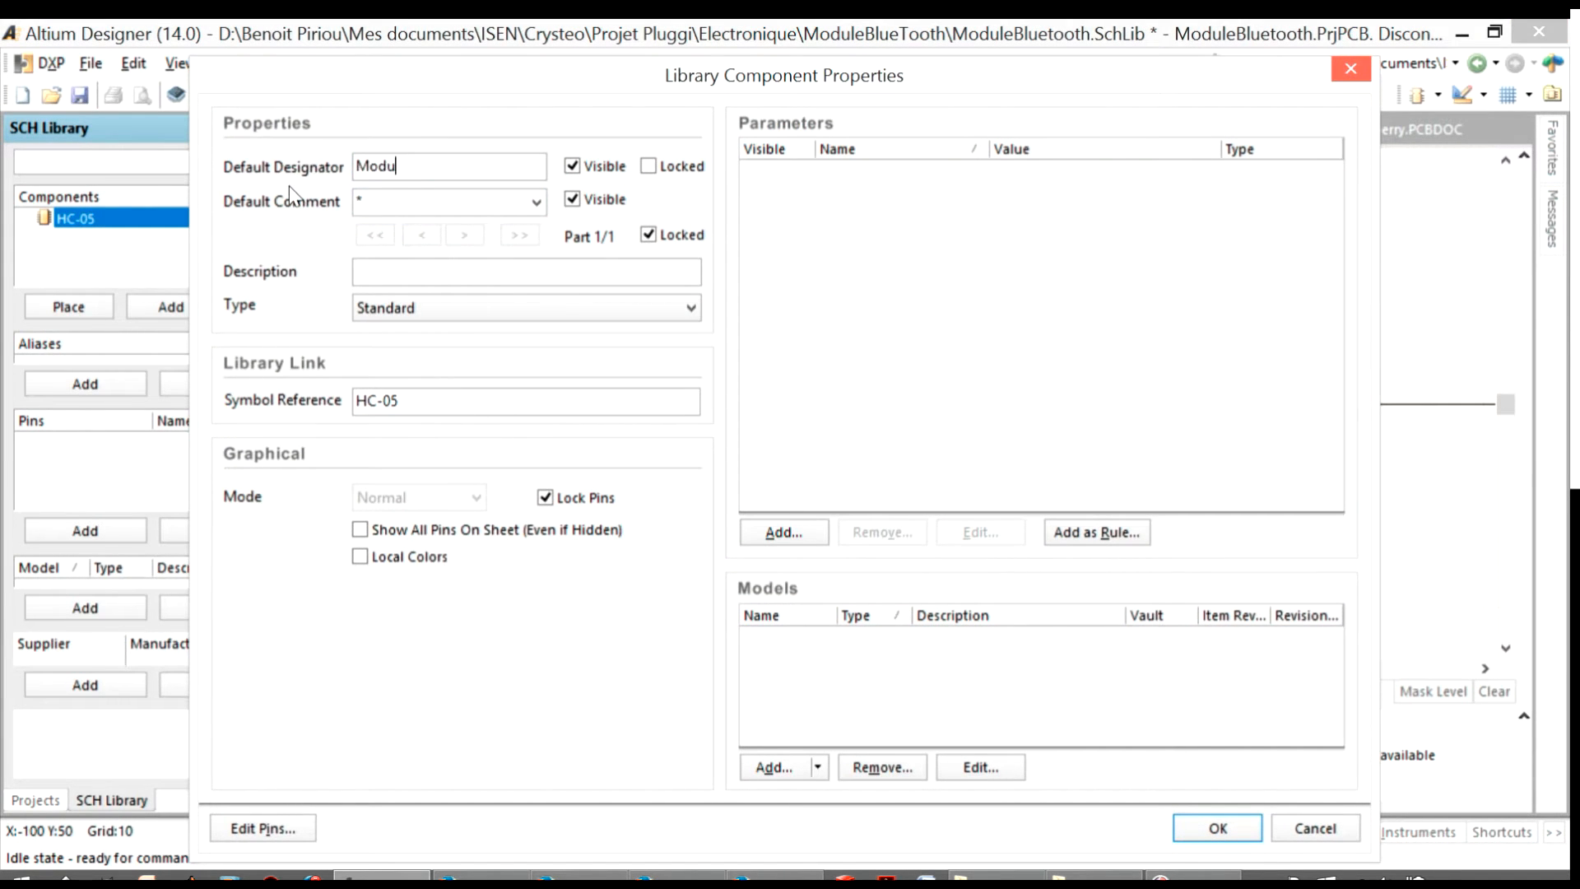
type("ModuleBlueToo")
key("Return")
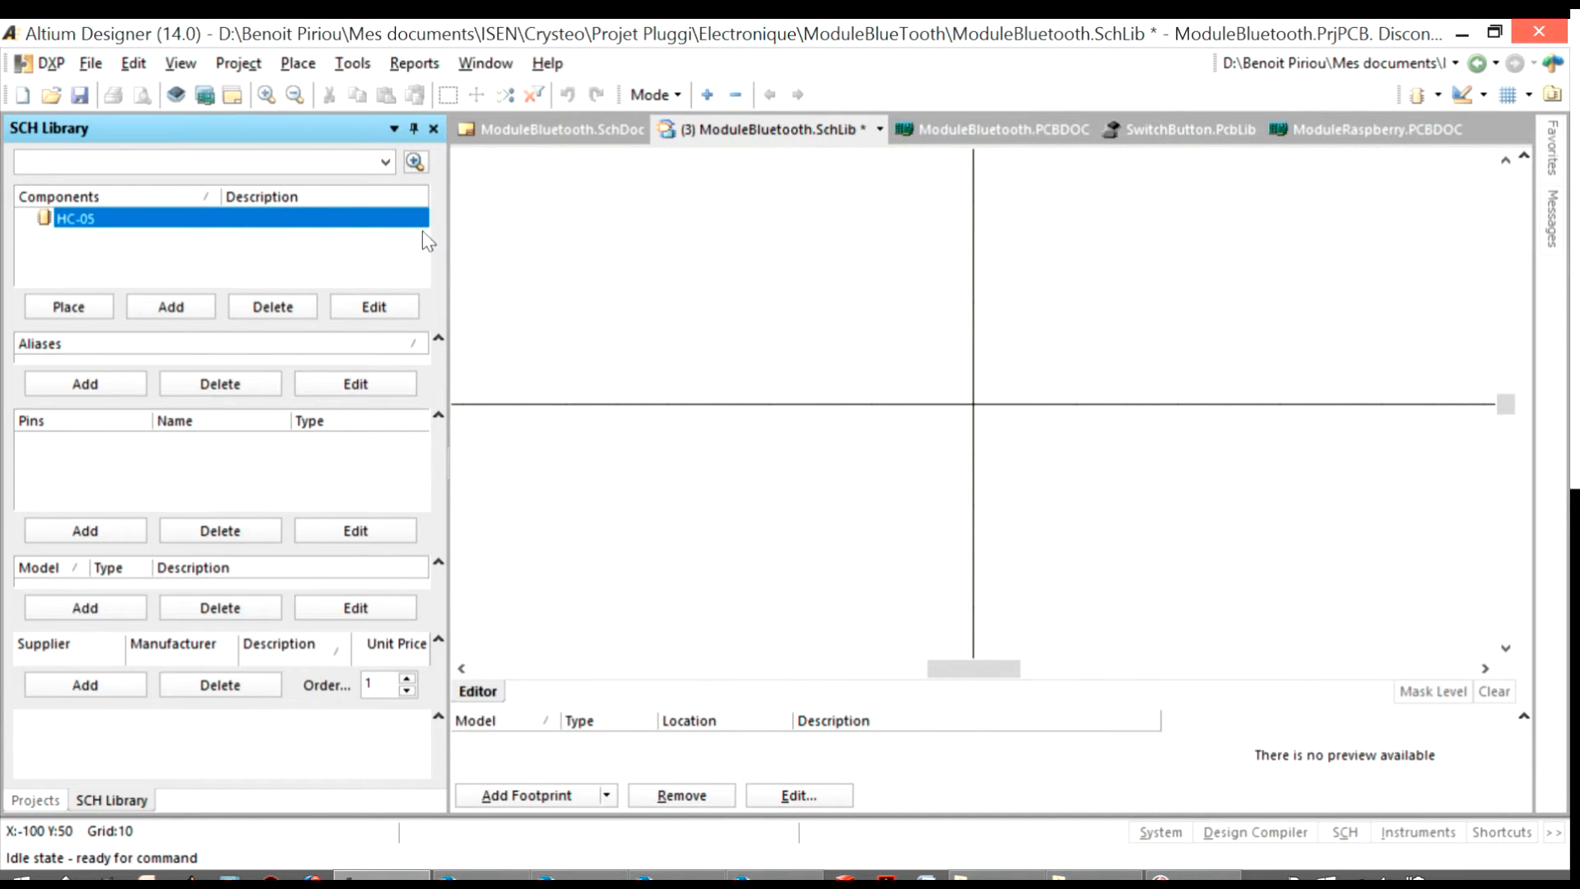
Close ModuleBluetooth.SchLib with its changes saved, and reopen it from the project
right_click(747, 131)
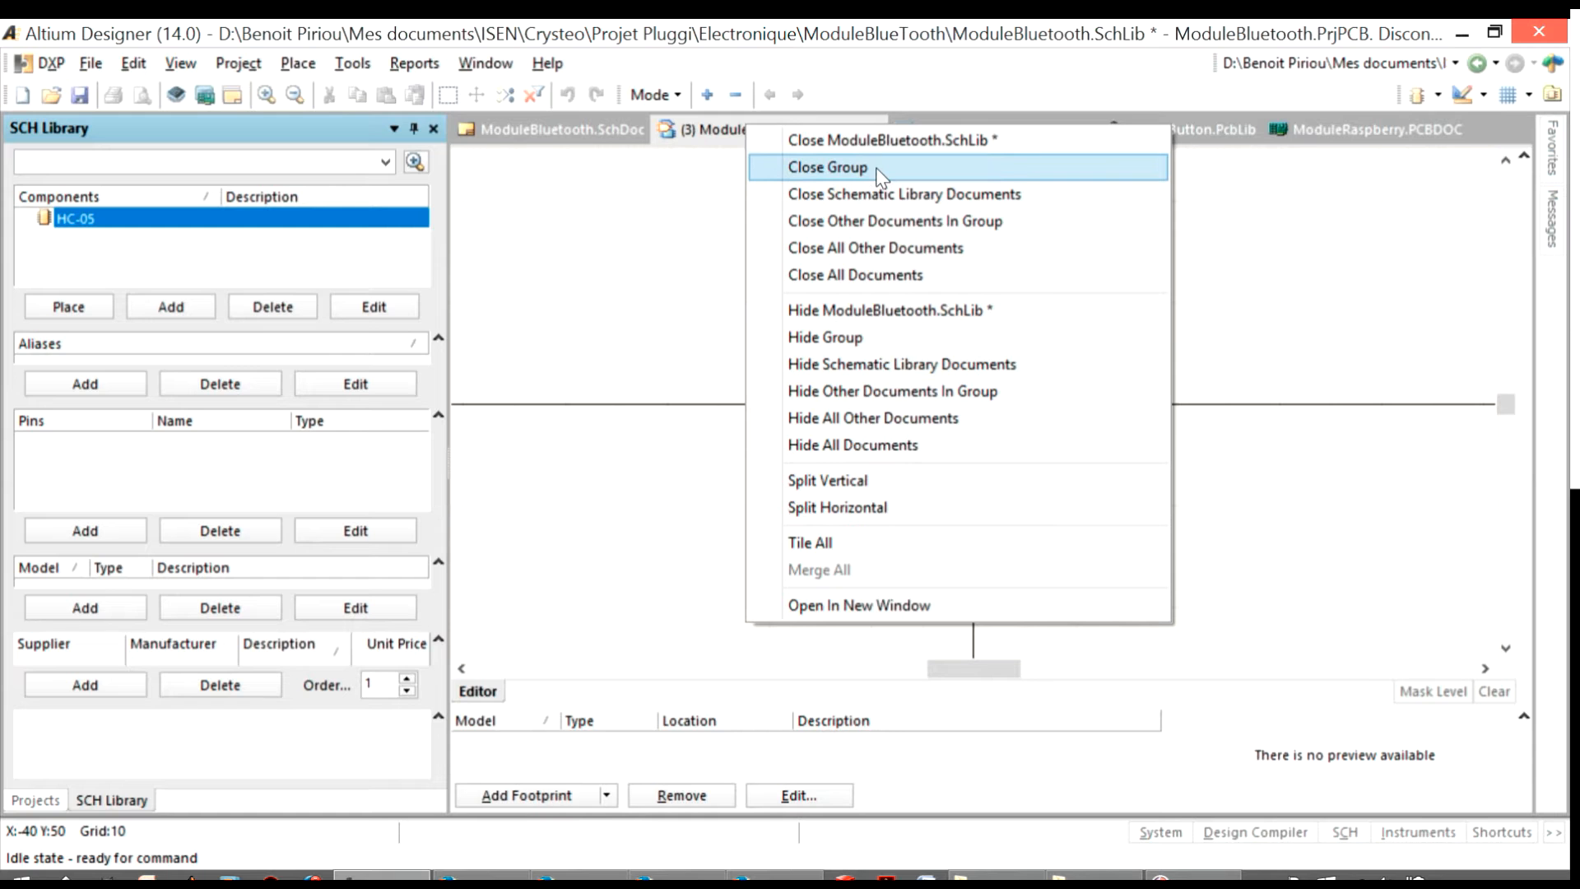
left_click(855, 140)
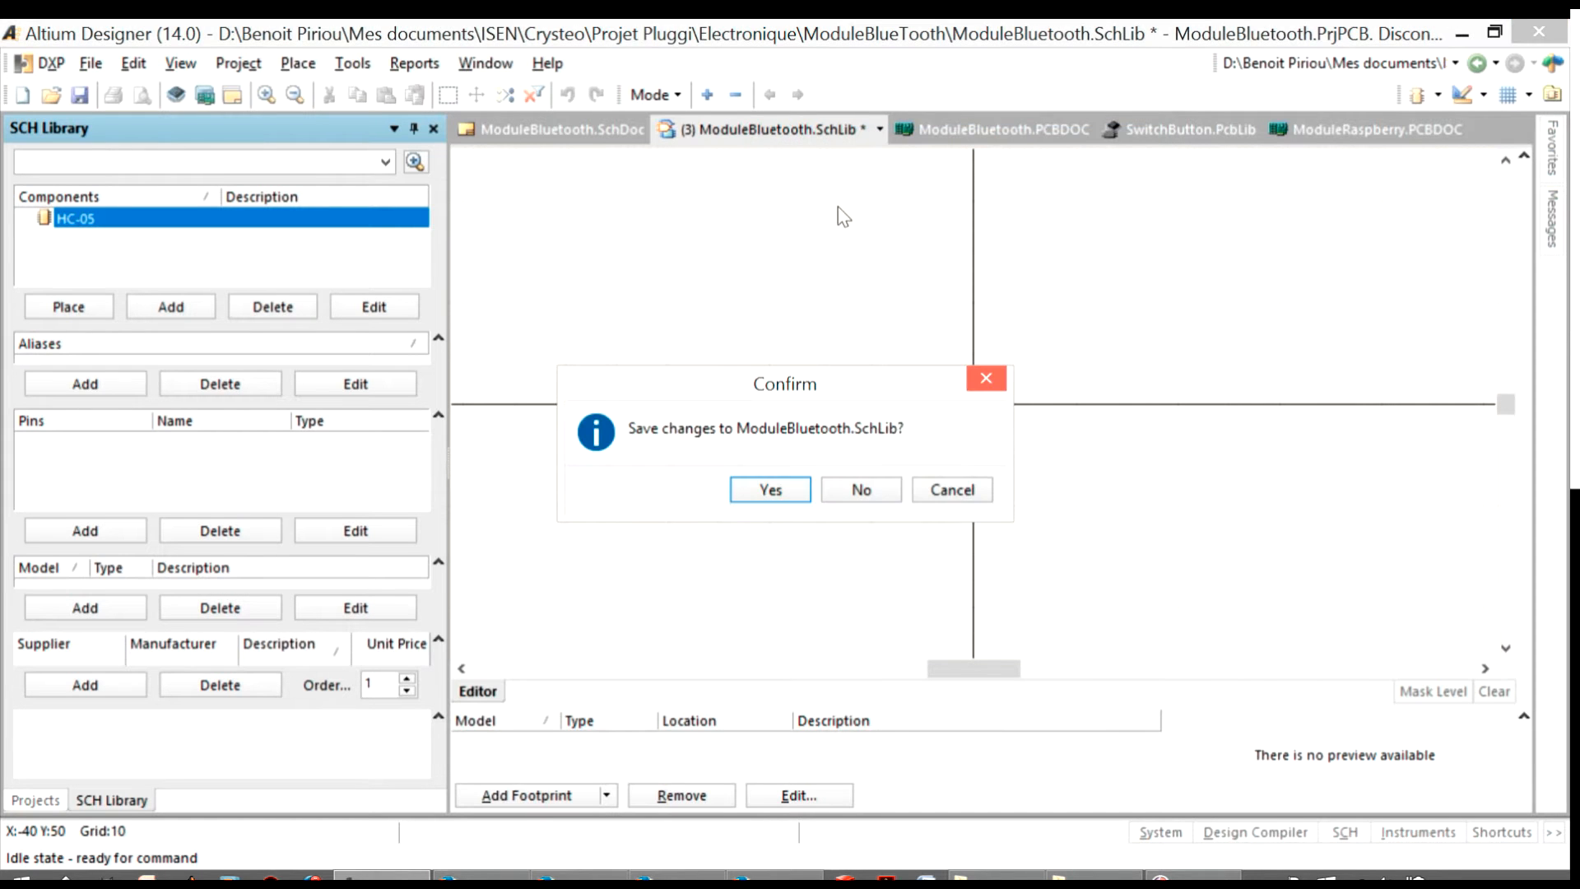
left_click(770, 491)
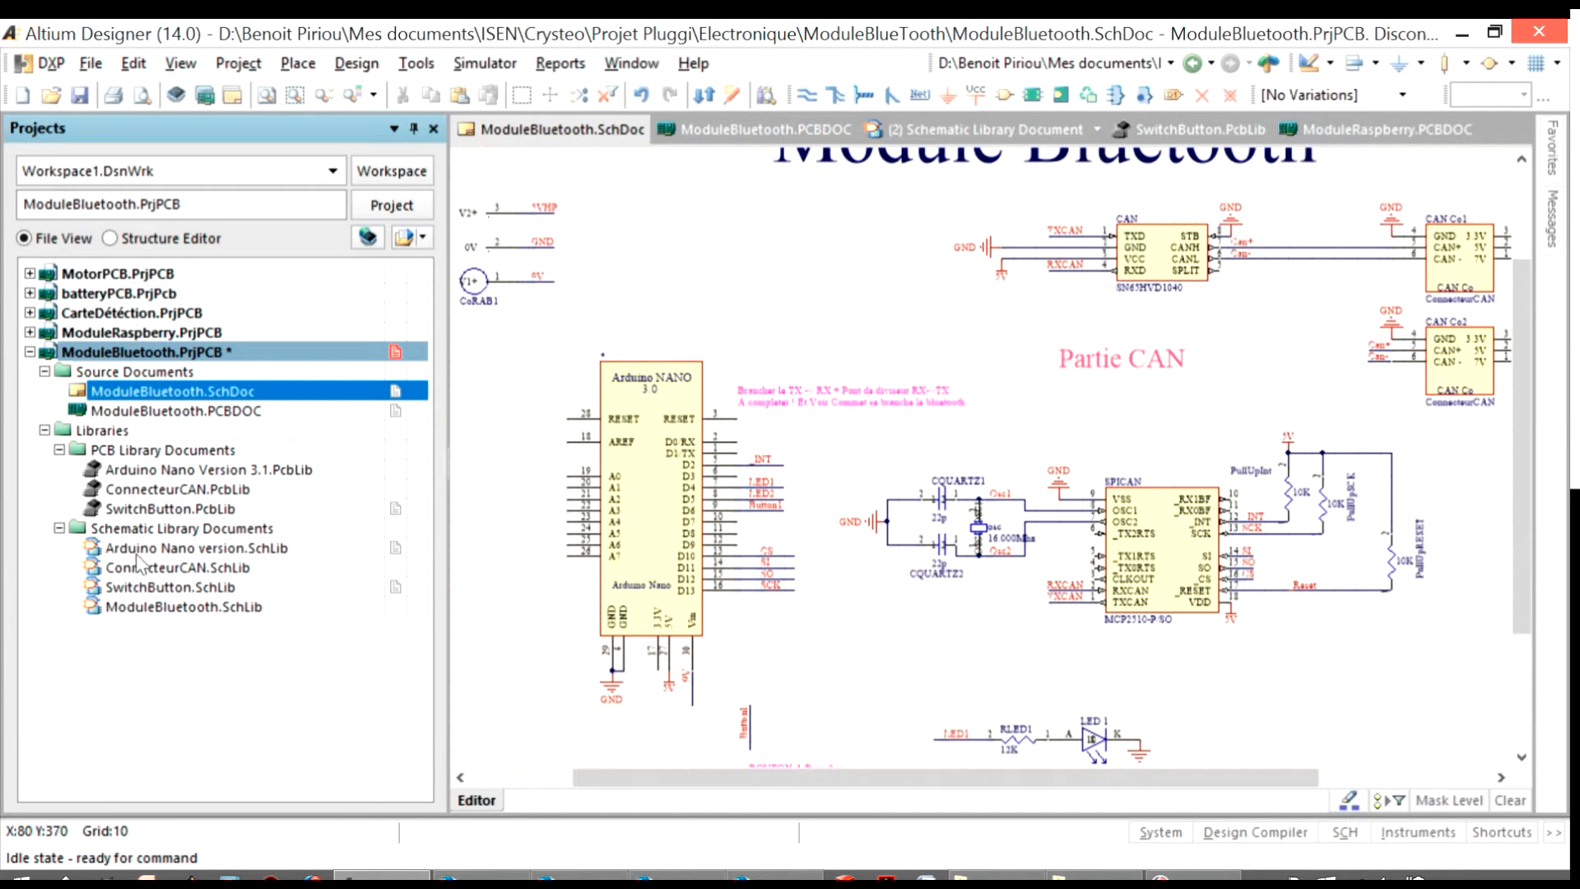
double_click(177, 608)
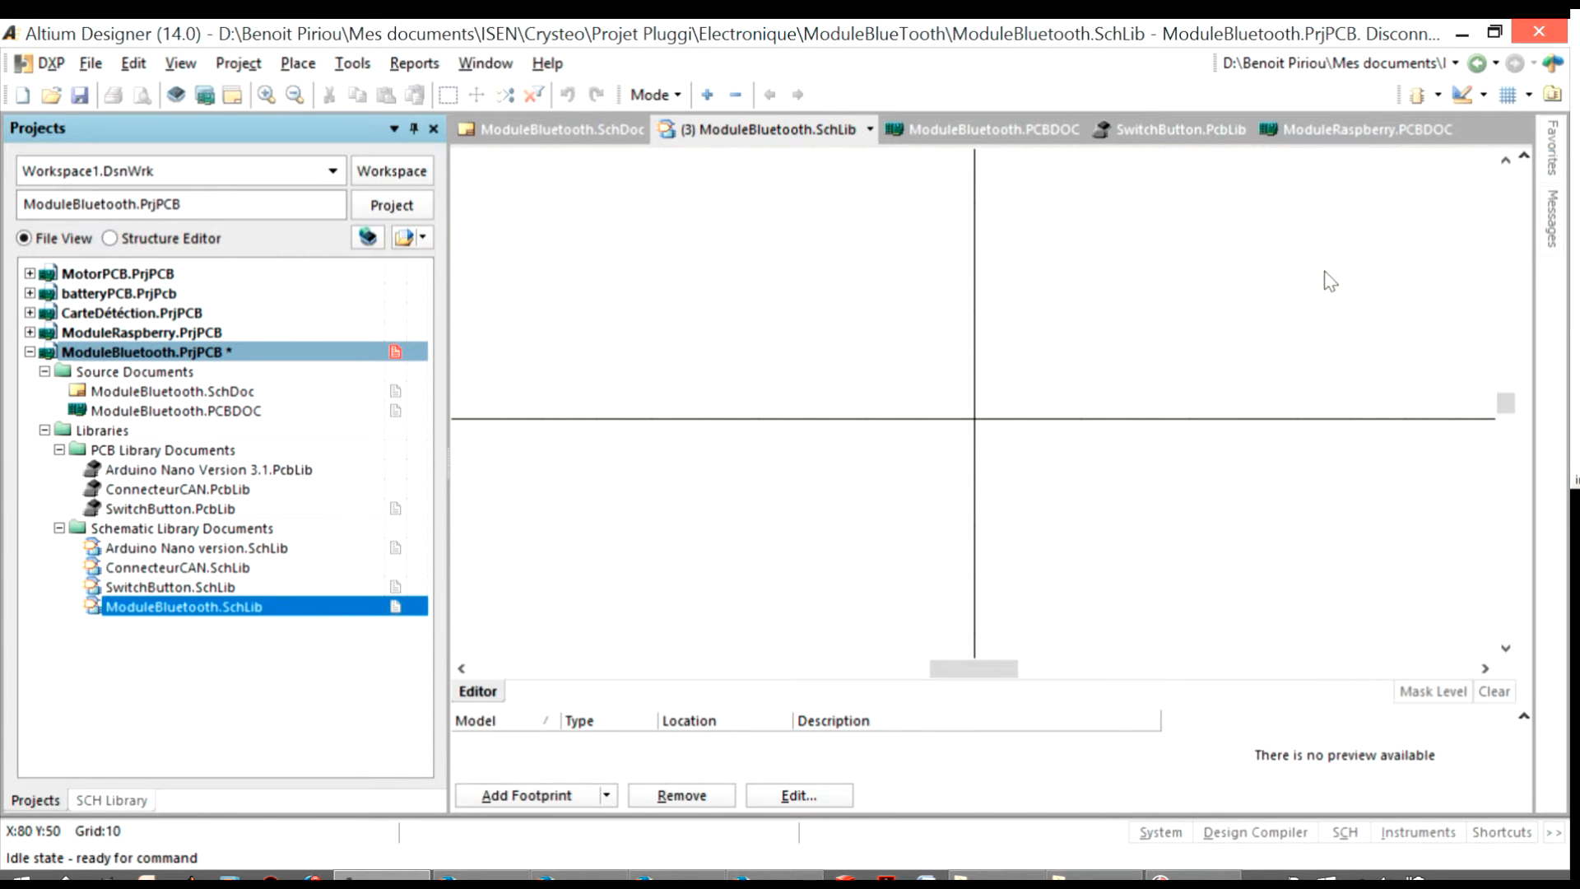
Draw a tall, narrow rectangle over the origin as the body of the HC-05 symbol
key("p")
key("r")
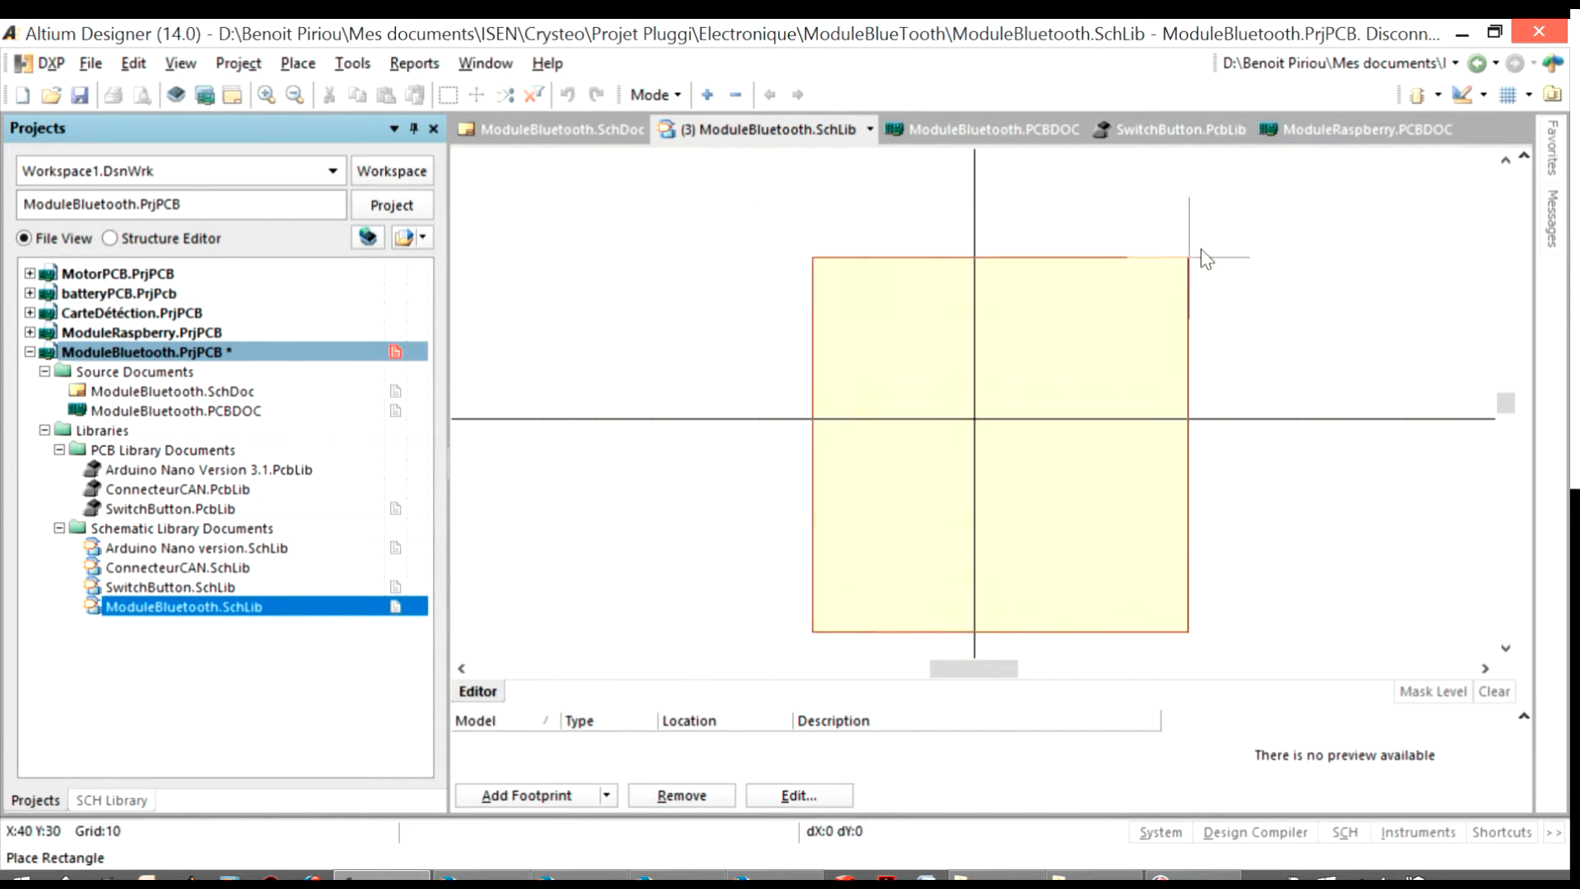
left_click(846, 401)
left_click(1012, 208)
right_click(1010, 215)
left_click_drag(988, 271, 1044, 275)
left_click_drag(1068, 304, 984, 294)
Place a text string on the upper part of the symbol's rectangular body
left_click(1465, 95)
left_click(1467, 178)
scroll(895, 240, "up", 4, "ctrl")
left_click(888, 238)
right_click(888, 239)
Set the text string to HC-05 and stand it vertically in the lower right corner of the symbol body
double_click(931, 204)
left_click(1035, 615)
double_click(930, 204)
left_click(1037, 615)
double_click(932, 200)
type("HC-05")
key("Return")
key("space")
left_click_drag(969, 215, 1029, 541)
Place five pins one below another along the left edge of the HC-05 symbol body, pointing outward
left_click(1466, 95)
left_click(1495, 302)
key("space")
left_click(648, 293)
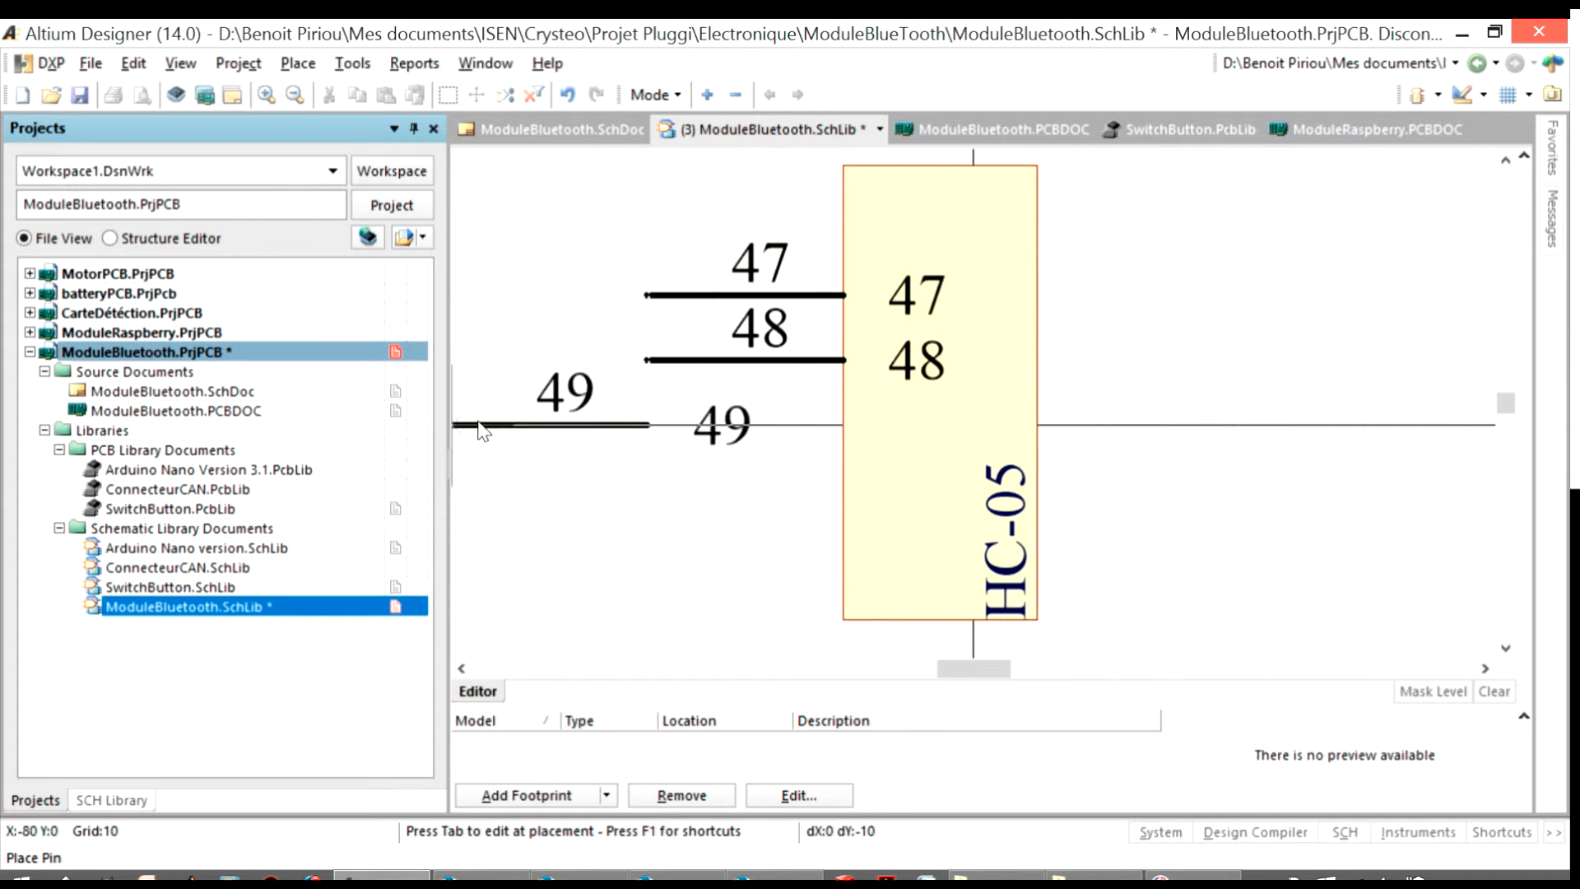
left_click(646, 362)
left_click(646, 426)
left_click(647, 491)
left_click(712, 559)
right_click(712, 559)
left_click_drag(724, 491, 788, 492)
left_click(712, 309)
key("p")
key("r")
left_click(701, 266)
right_click(737, 333)
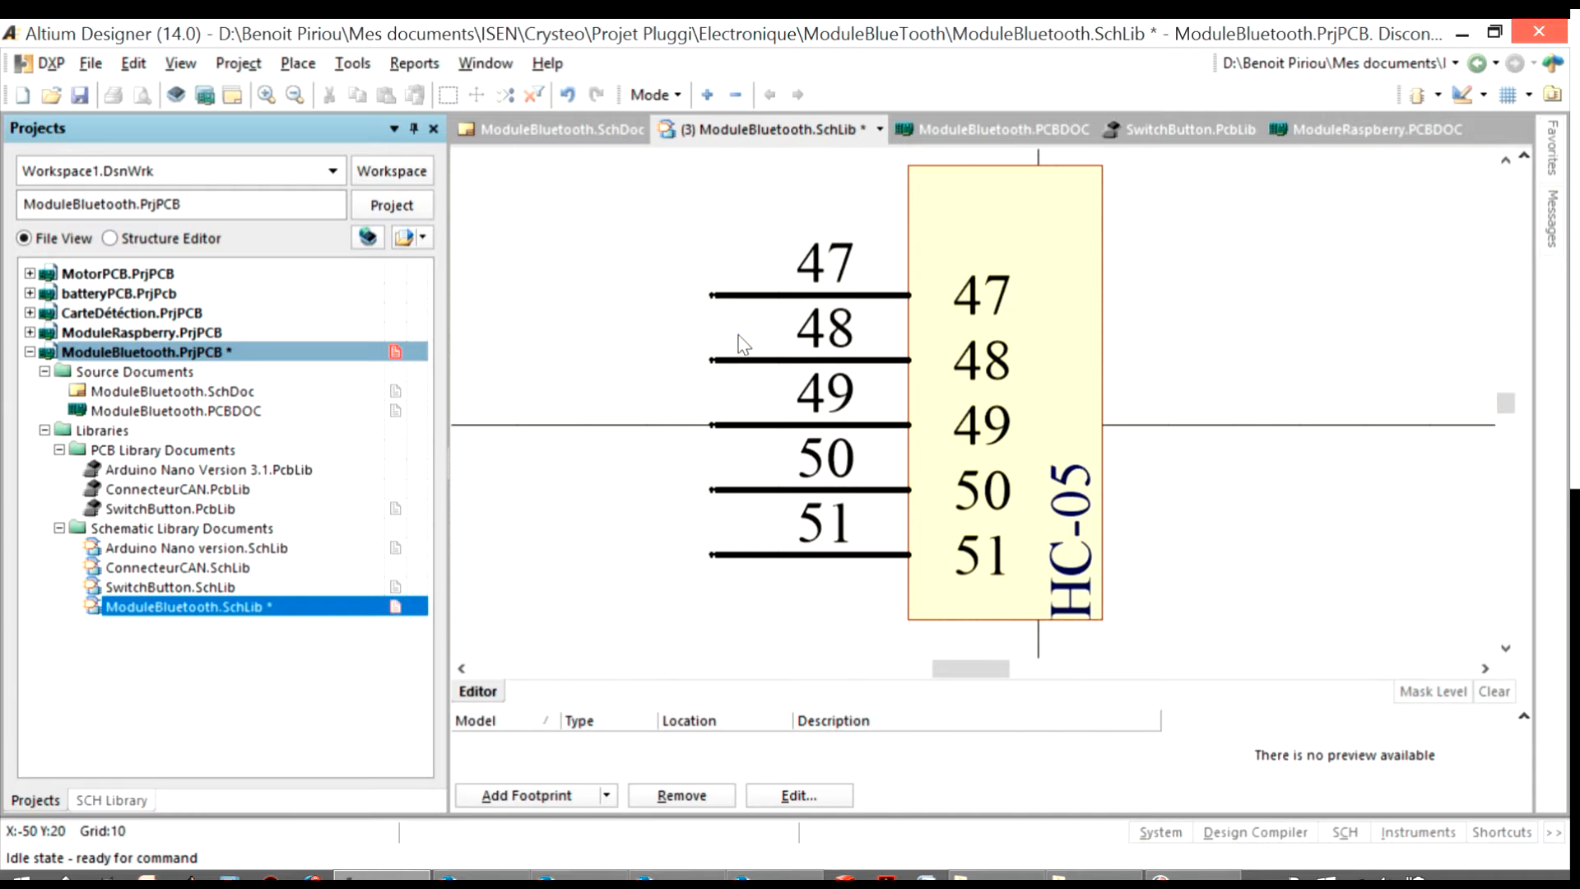
Move all five pins up by one grid step along the left edge of the symbol body
left_click(999, 300)
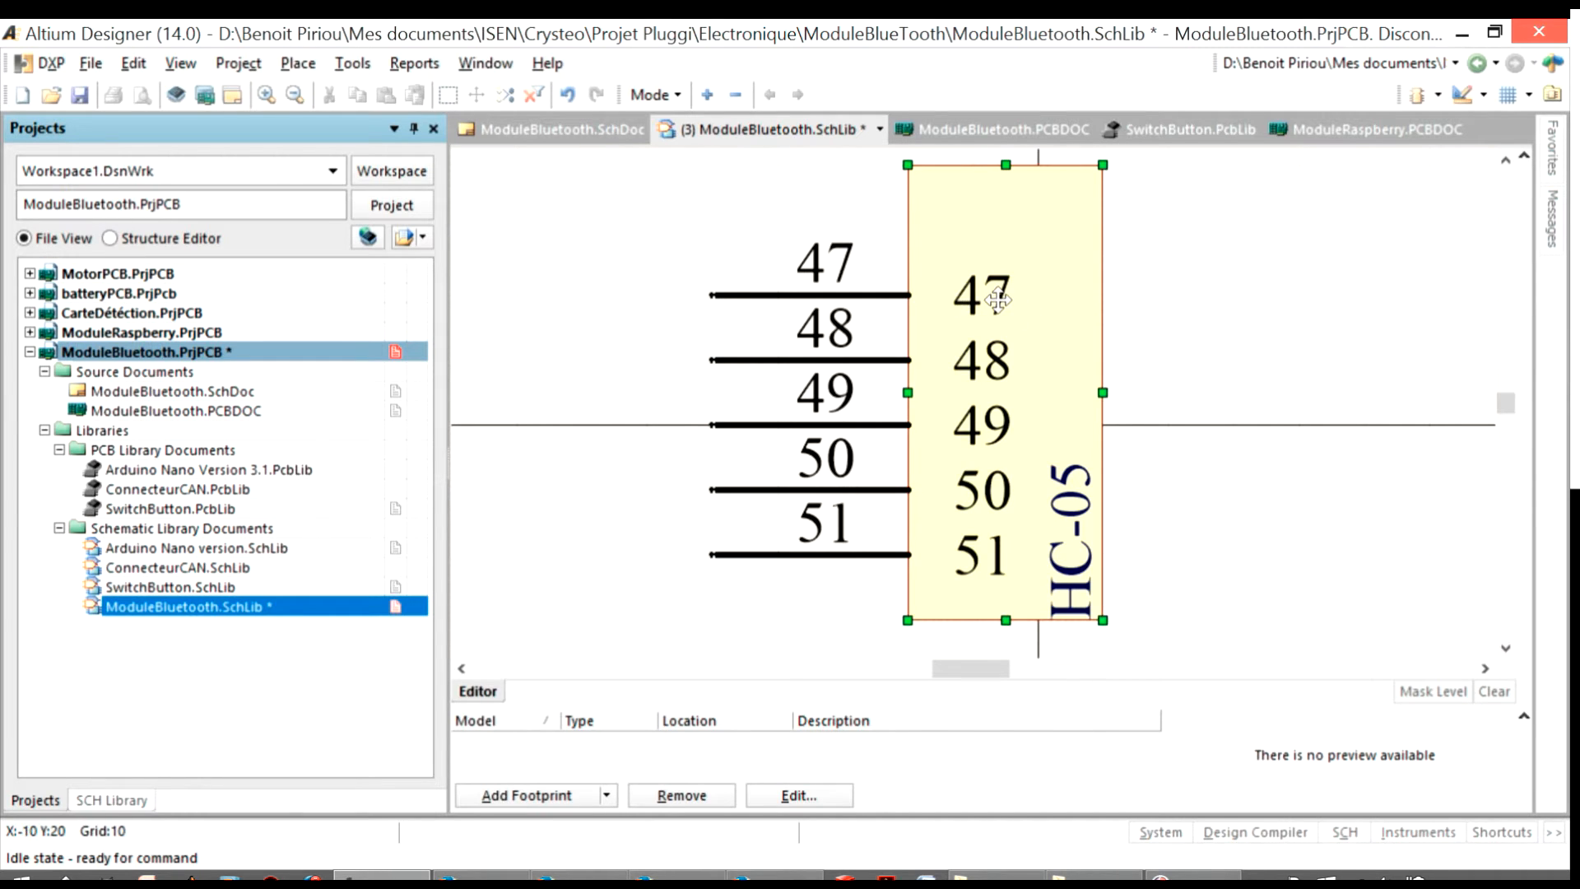
left_click(717, 293)
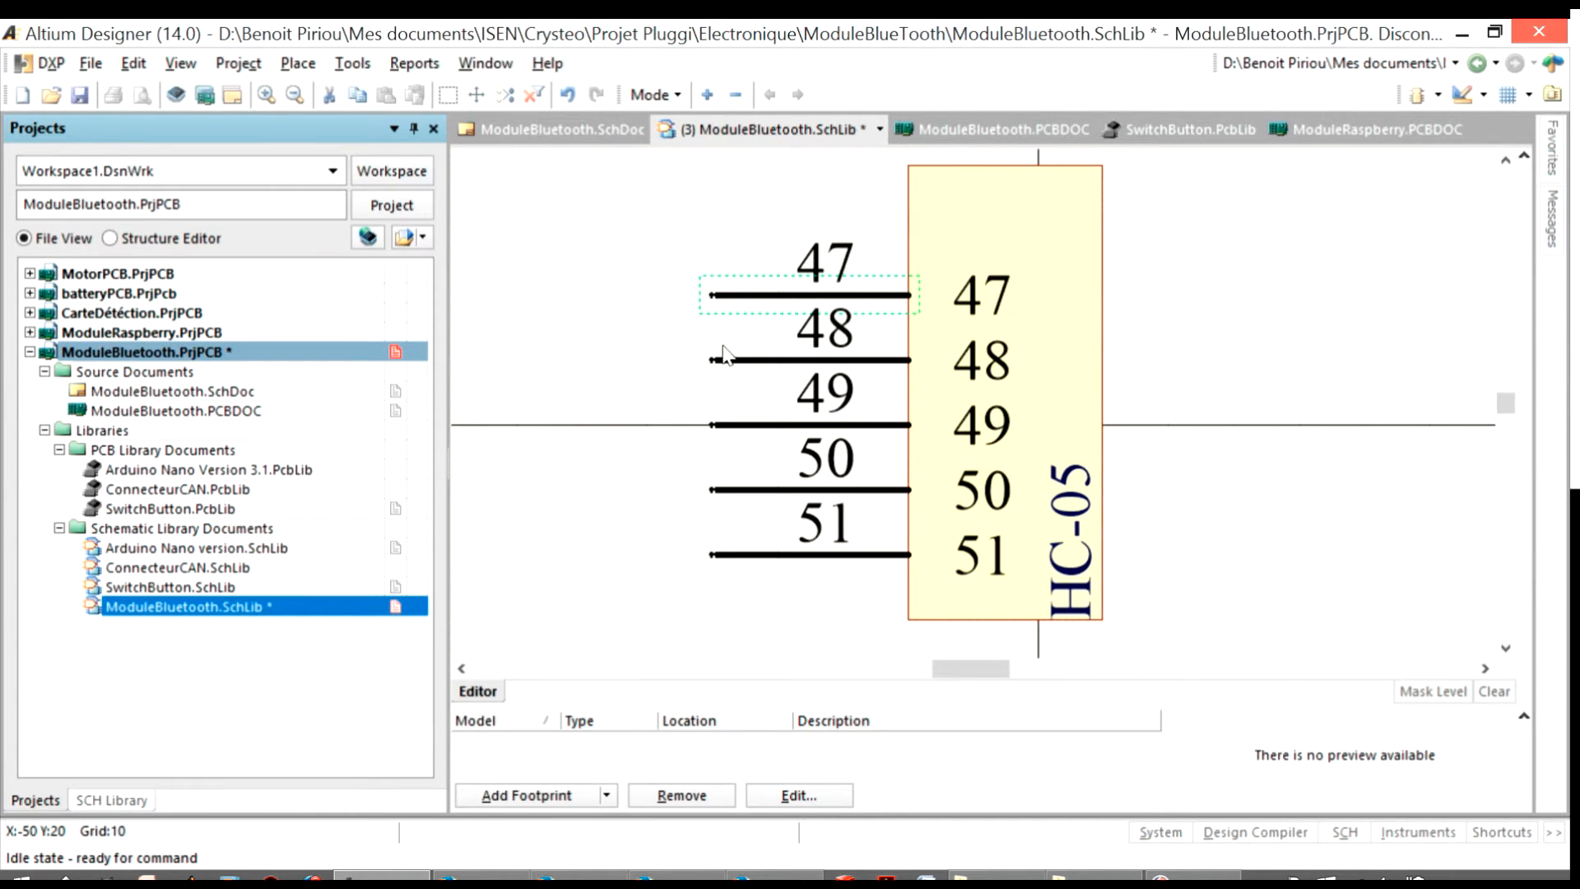
left_click_drag(740, 294, 740, 230)
left_click_drag(734, 362, 714, 295)
left_click_drag(778, 425, 714, 360)
left_click_drag(749, 489, 714, 425)
left_click_drag(745, 554, 712, 490)
left_click(765, 592)
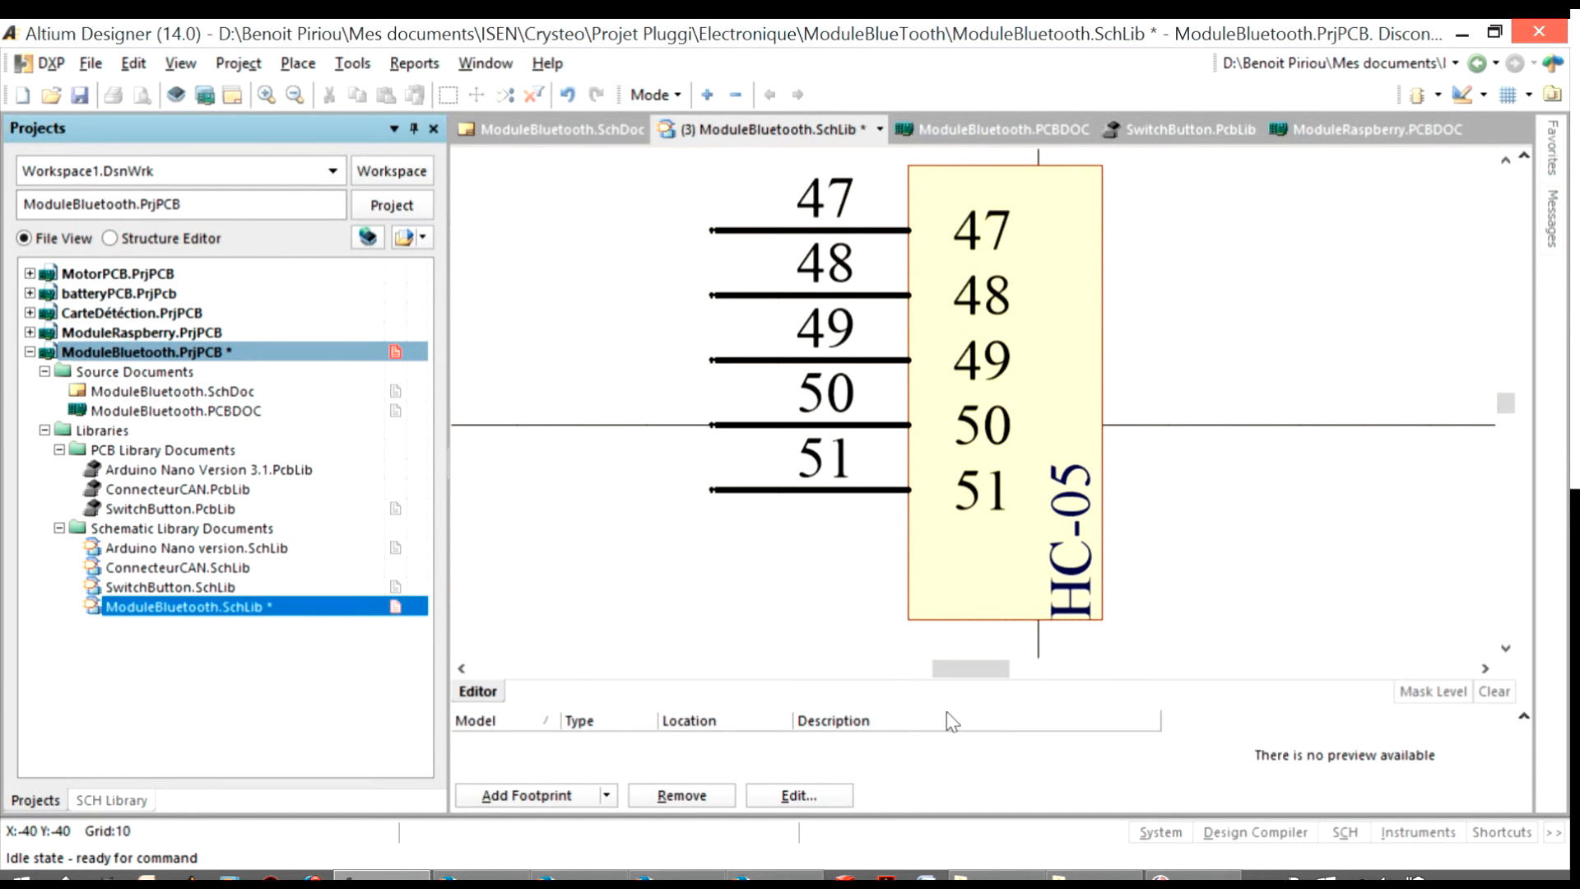
Place a sixth pin directly below the other five on the left edge of the body
left_click(1437, 95)
left_click(1463, 95)
left_click(1498, 309)
left_click(714, 555)
right_click(658, 428)
Set the display names and designators of the three upper pins to 1, 2 and 3 from top to bottom
double_click(769, 230)
type("1")
key("Return")
double_click(799, 296)
type("2")
key("Return")
double_click(802, 361)
type("3")
key("Return")
Set the display names and designators of the three lower pins to 4, 5 and 6 from top to bottom
double_click(823, 427)
type("4")
key("Return")
double_click(823, 489)
type("5")
key("Return")
double_click(823, 554)
type("6")
double_click(527, 132)
type("6")
key("Return")
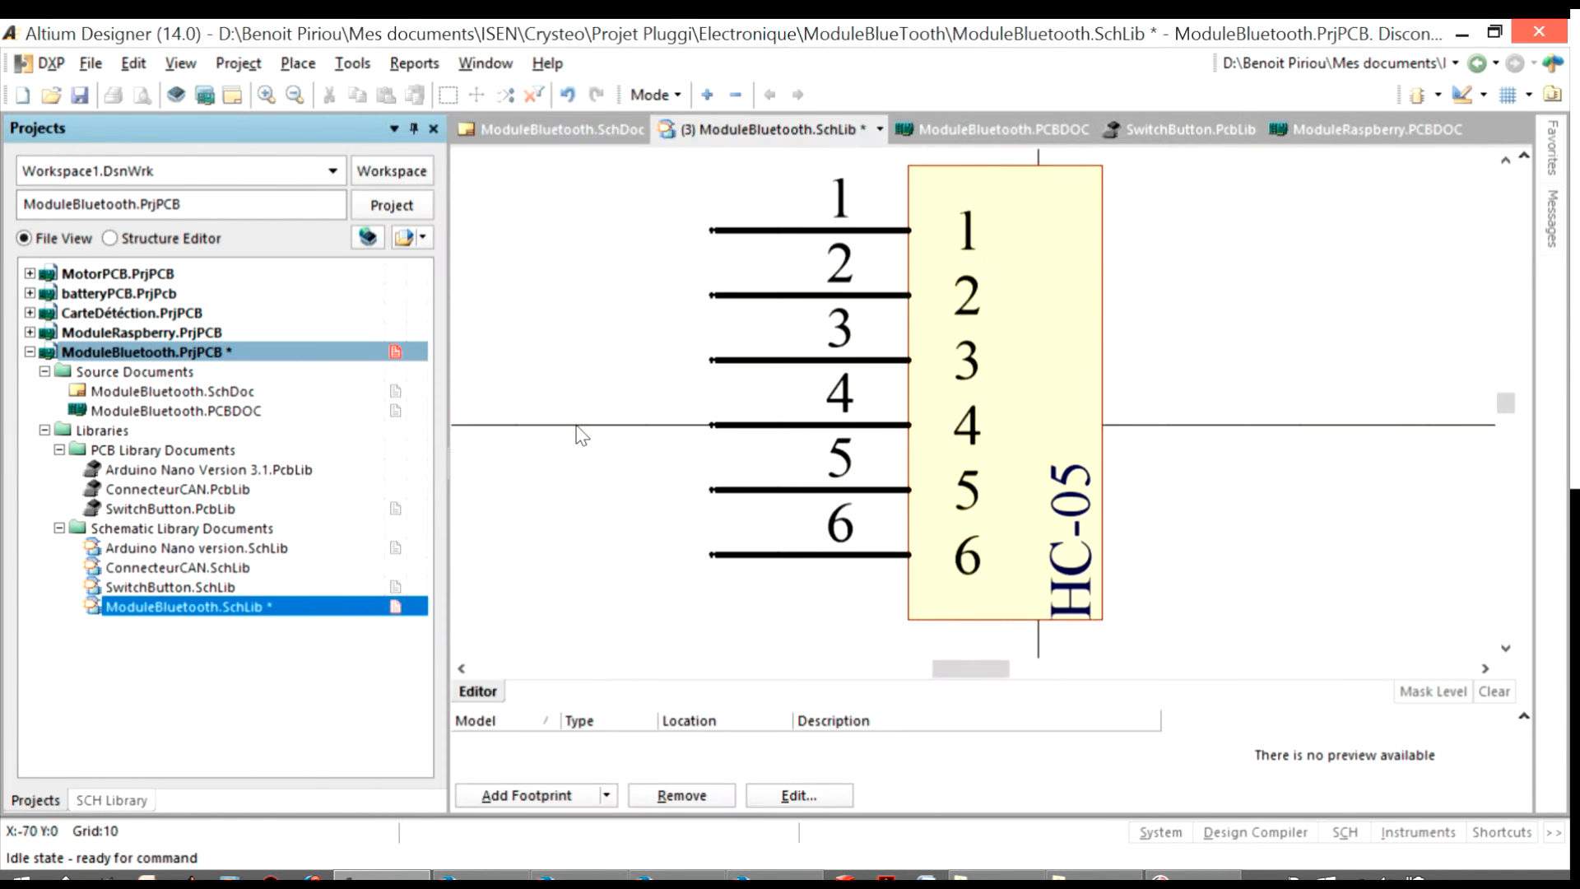
Widen the symbol body to the right by one grid step and move the HC-05 text to its right edge
scroll(578, 429, "down", 1, "ctrl")
right_click_drag(1124, 391, 1092, 443)
scroll(882, 358, "up", 1, "ctrl")
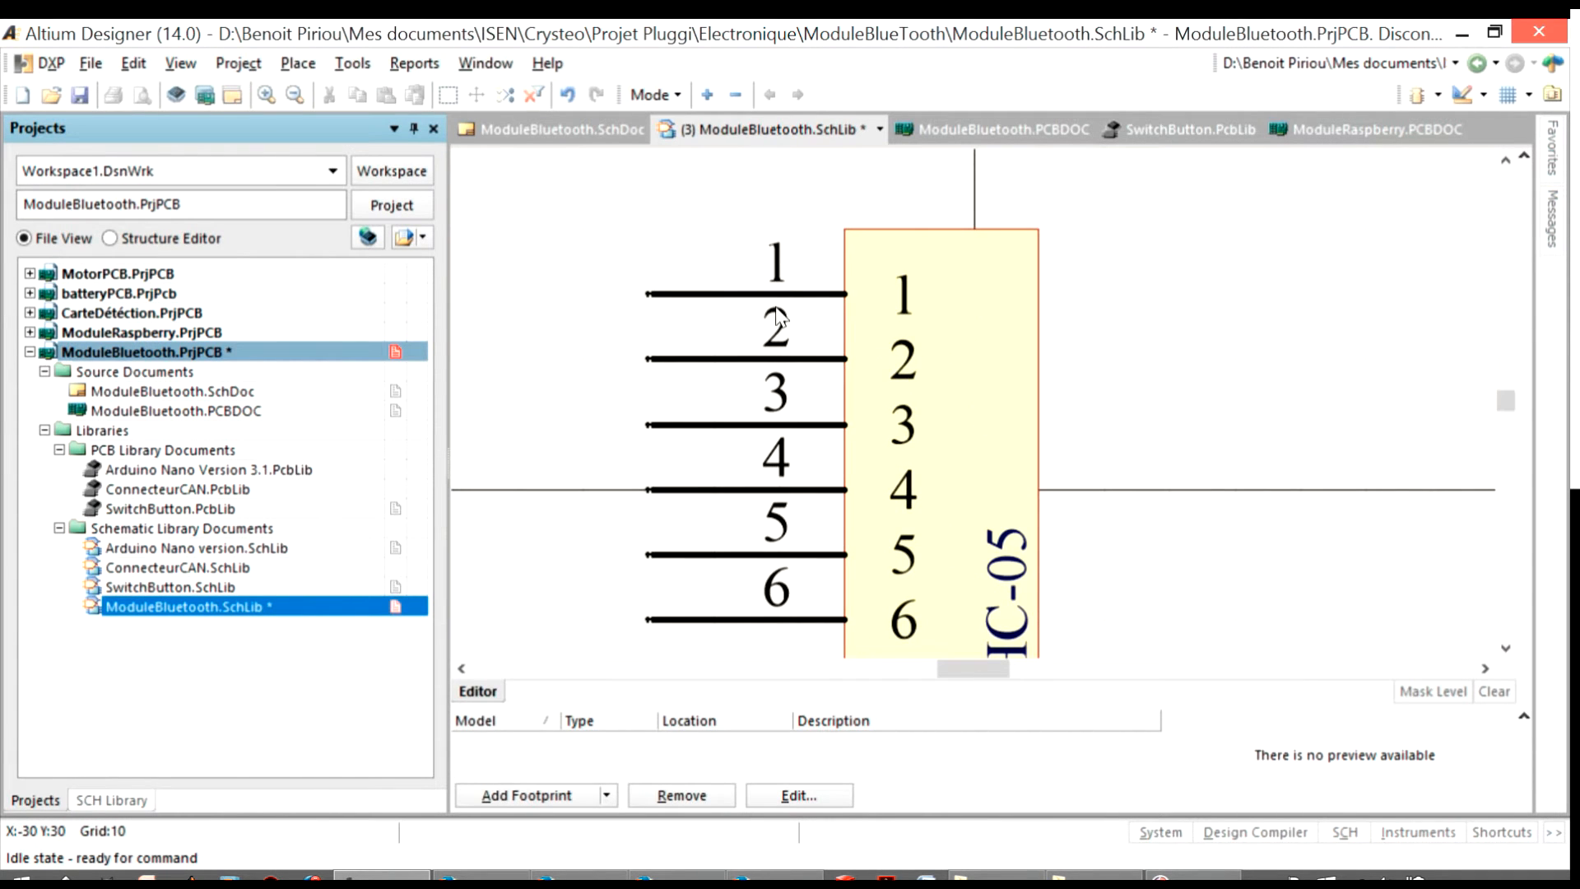
left_click(1033, 450)
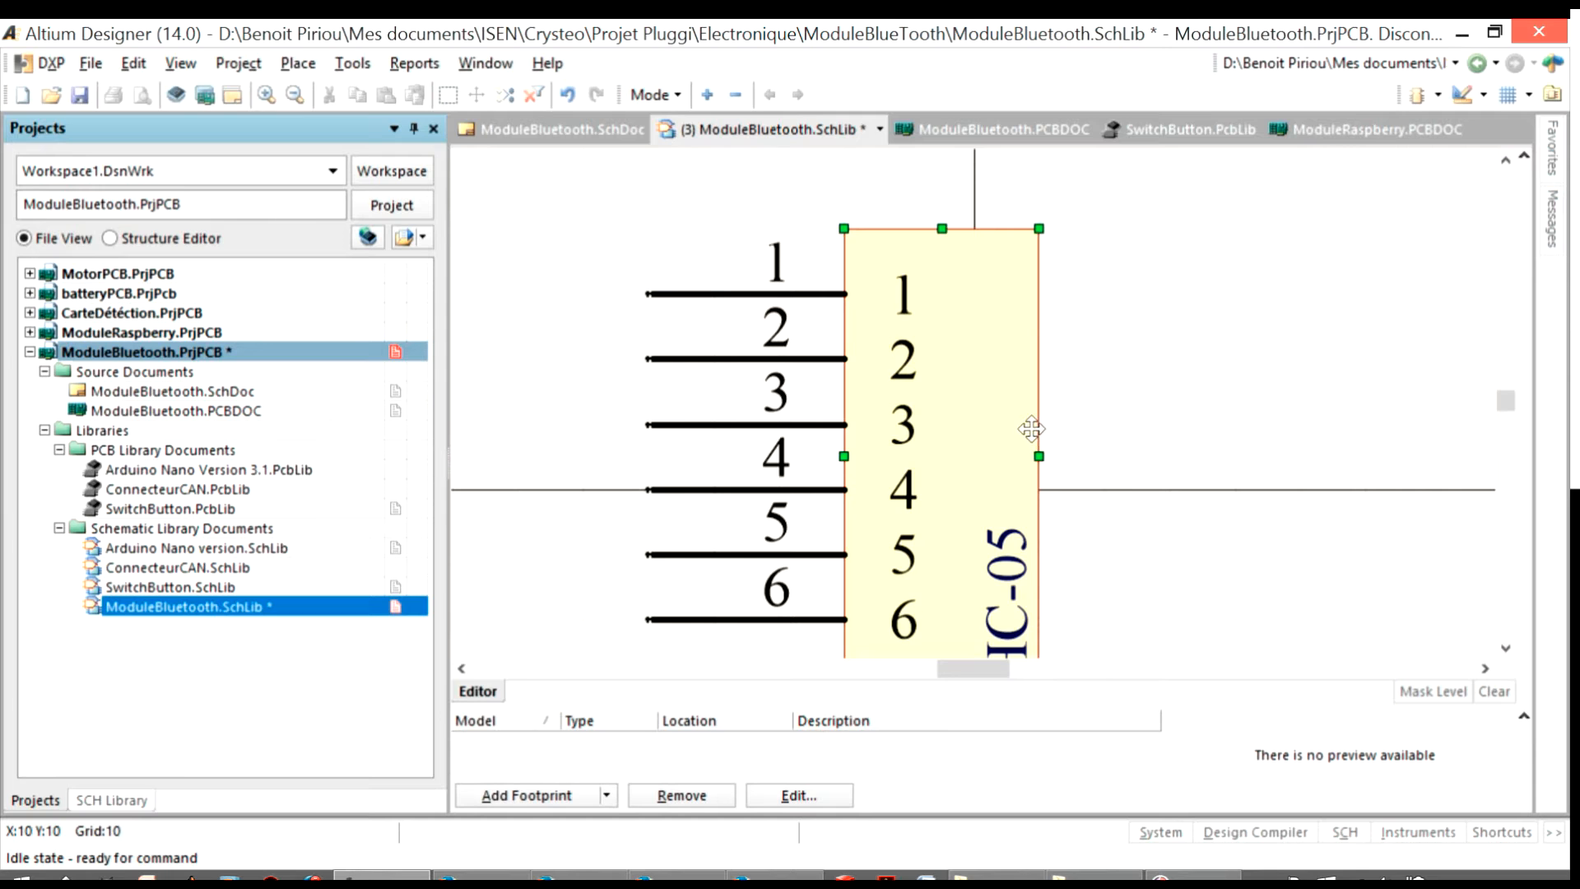
left_click_drag(1038, 455, 1124, 452)
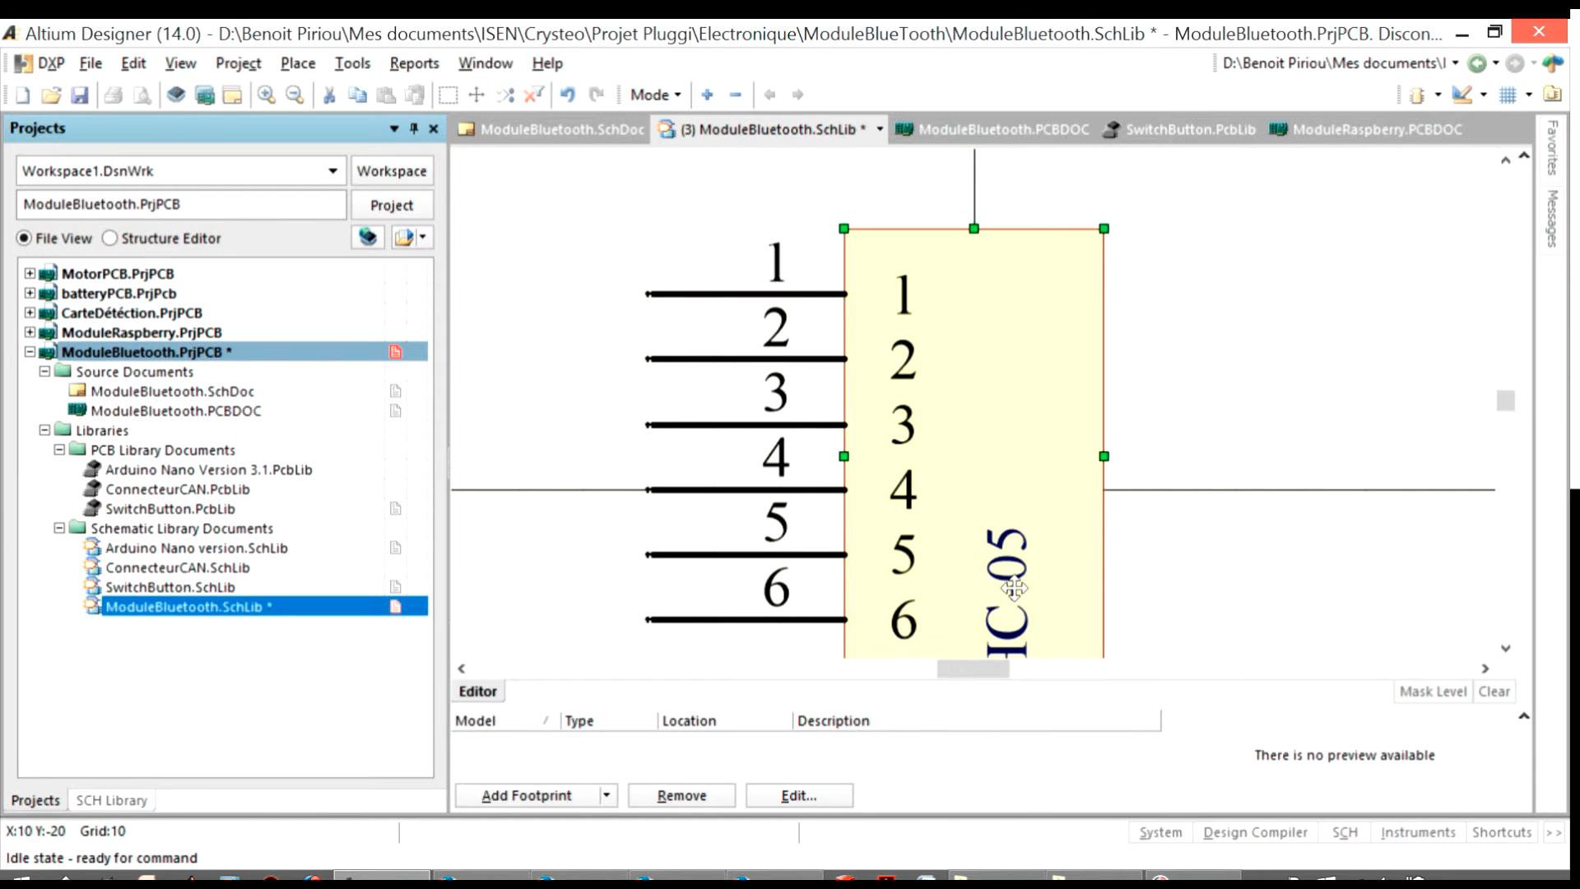
left_click(1217, 551)
left_click_drag(1009, 576, 1052, 572)
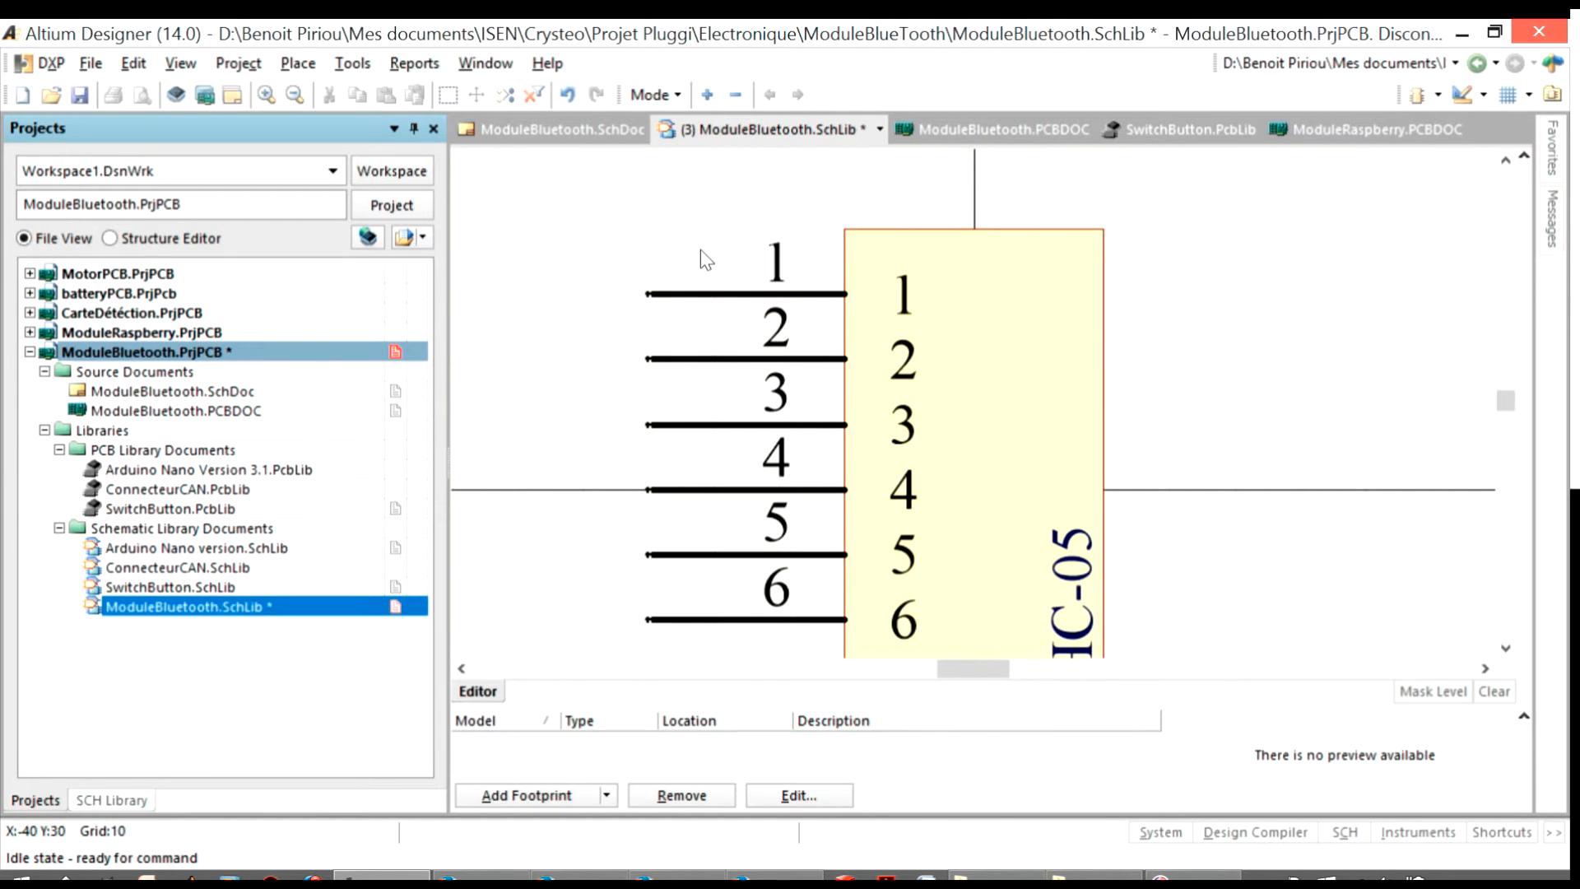
Set the display names of pins 1, 2 and 3 to State, RX and Level3.3V
double_click(714, 294)
double_click(496, 127)
left_click_drag(509, 88, 444, 87)
double_click(517, 130)
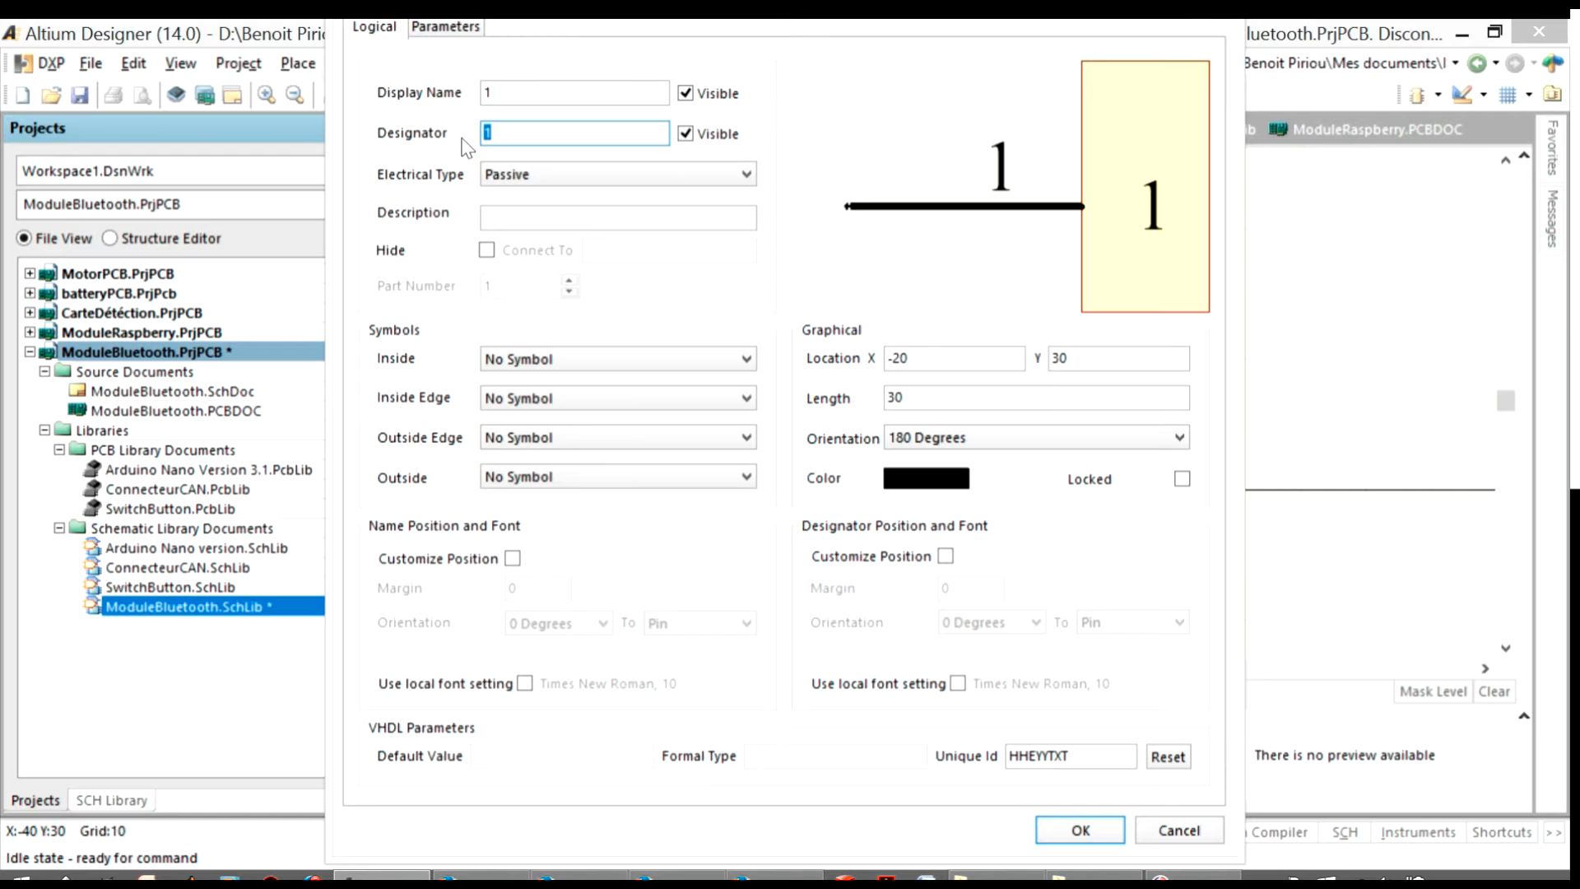
double_click(517, 97)
type("State")
key("Return")
double_click(823, 358)
type("RX")
key("Return")
double_click(829, 426)
type("Level3.3V")
key("Return")
Extend the body's right side by another grid step and shift the HC-05 text against the new edge
left_click(1103, 461)
left_click_drag(1104, 460, 1168, 462)
right_click_drag(1070, 566, 1062, 470)
left_click_drag(1072, 547, 1137, 551)
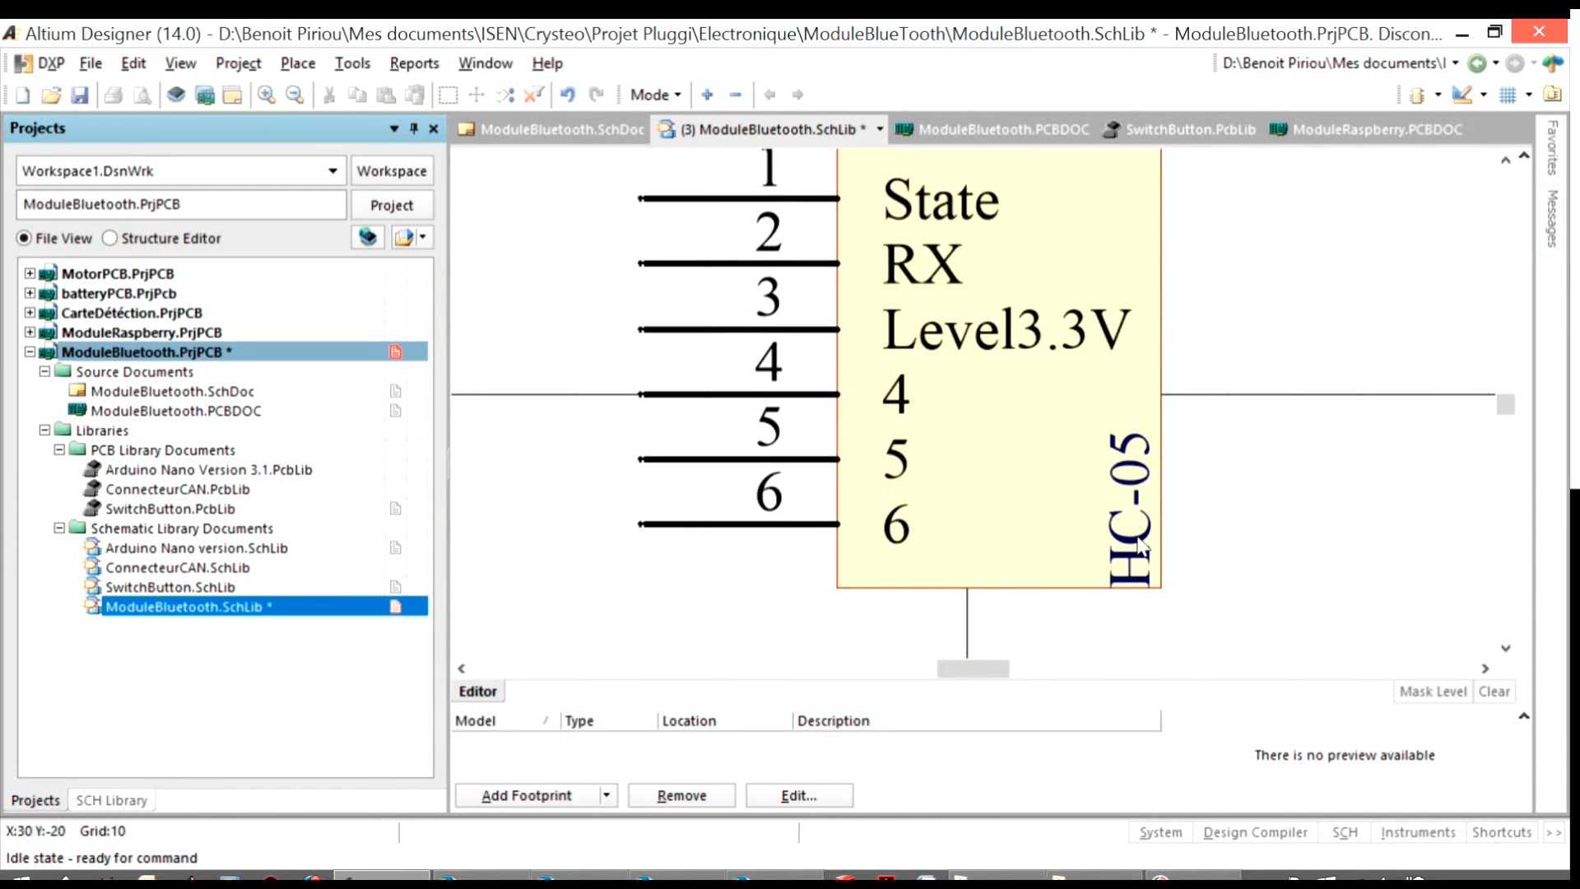
Set the display names of pins 4, 5 and 6 to GND, 5V and EN
double_click(792, 397)
type("GND")
key("Return")
double_click(790, 458)
type("5V")
key("Return")
double_click(769, 515)
type("EN")
key("Return")
Save the ModuleBluetooth.SchLib schematic library
scroll(639, 544, "up", 1)
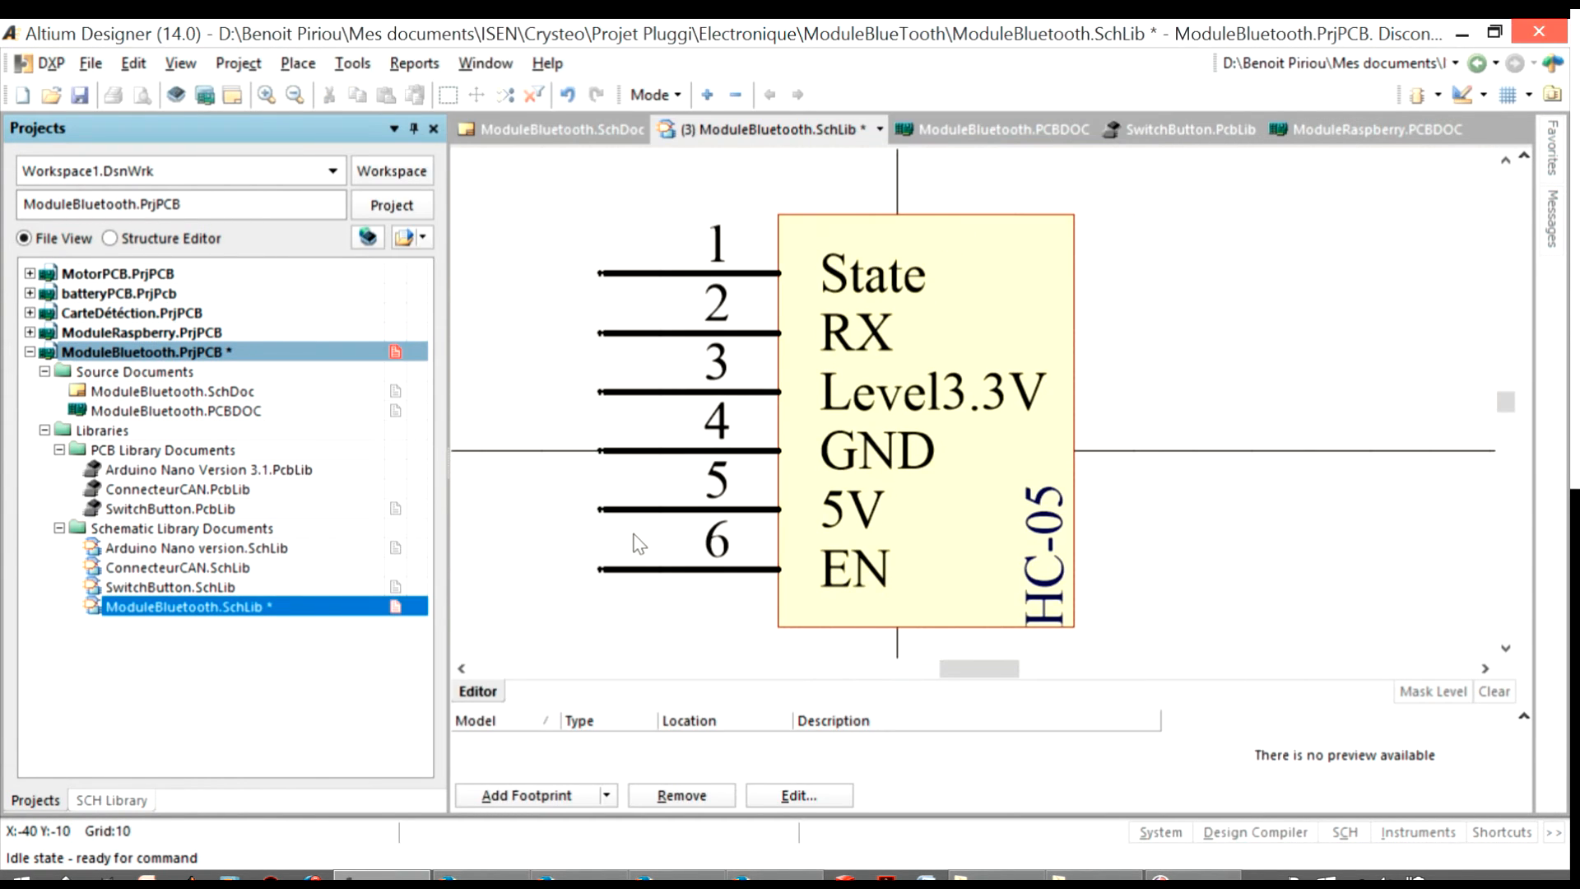
scroll(640, 541, "up", 1, "ctrl")
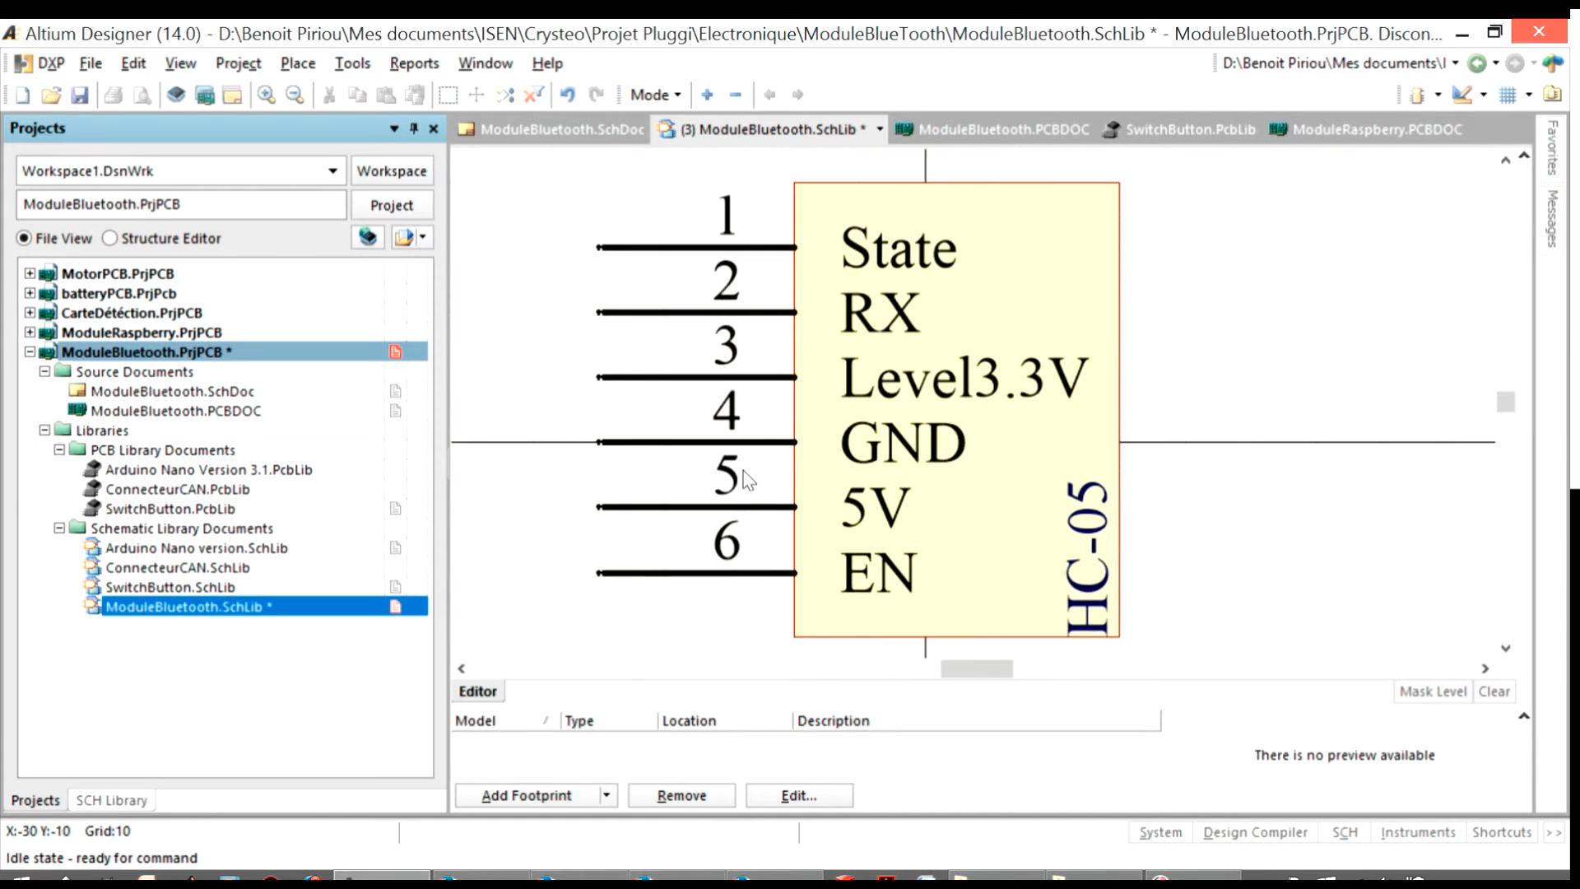
right_click(303, 613)
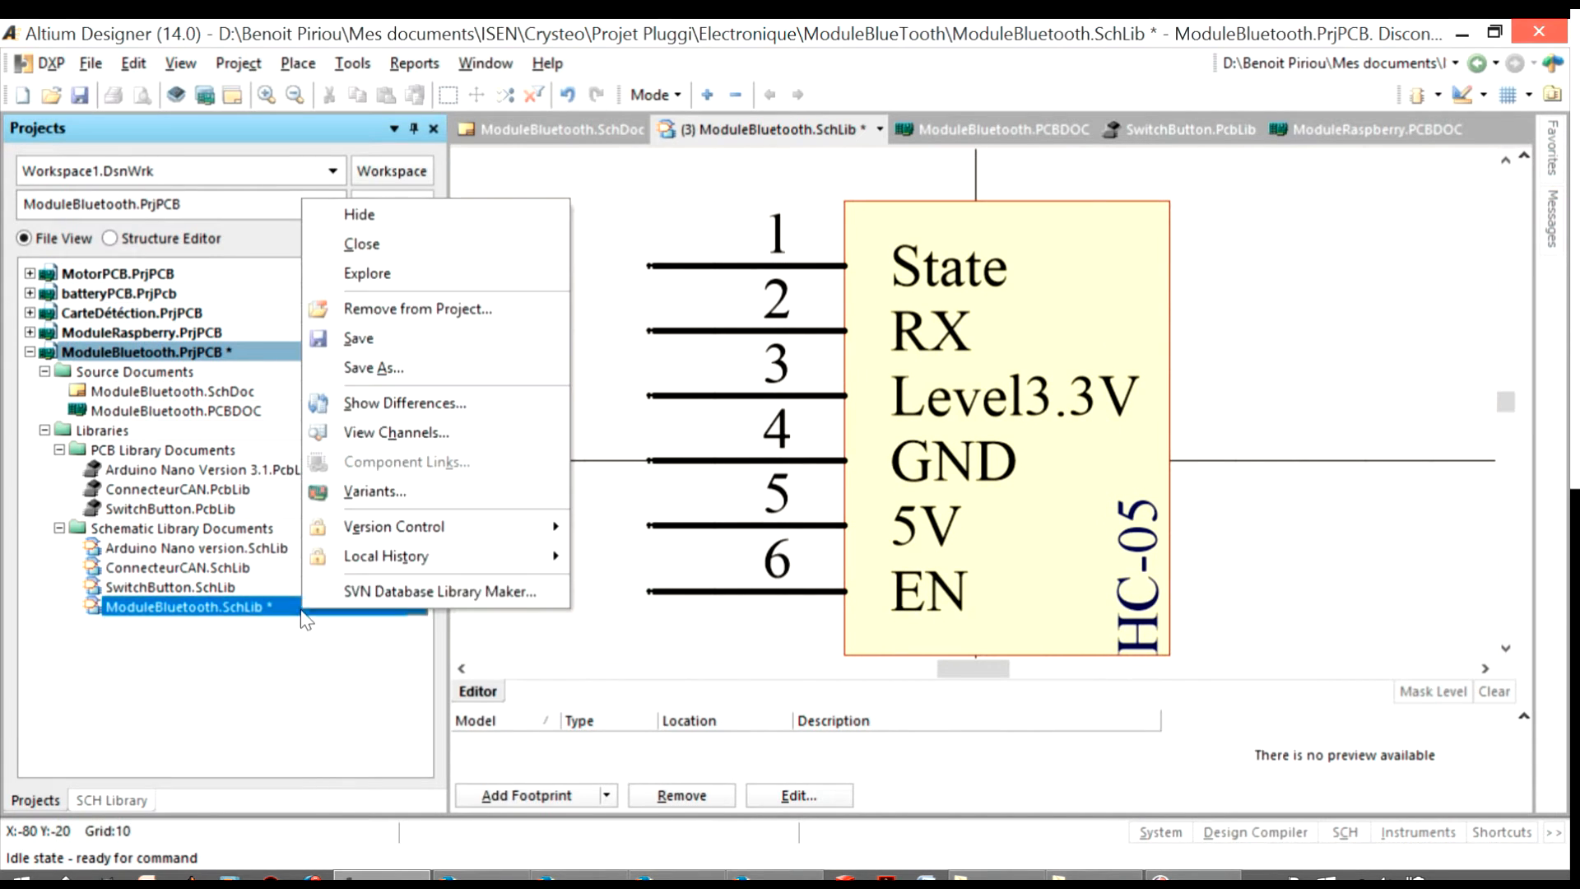
left_click(395, 336)
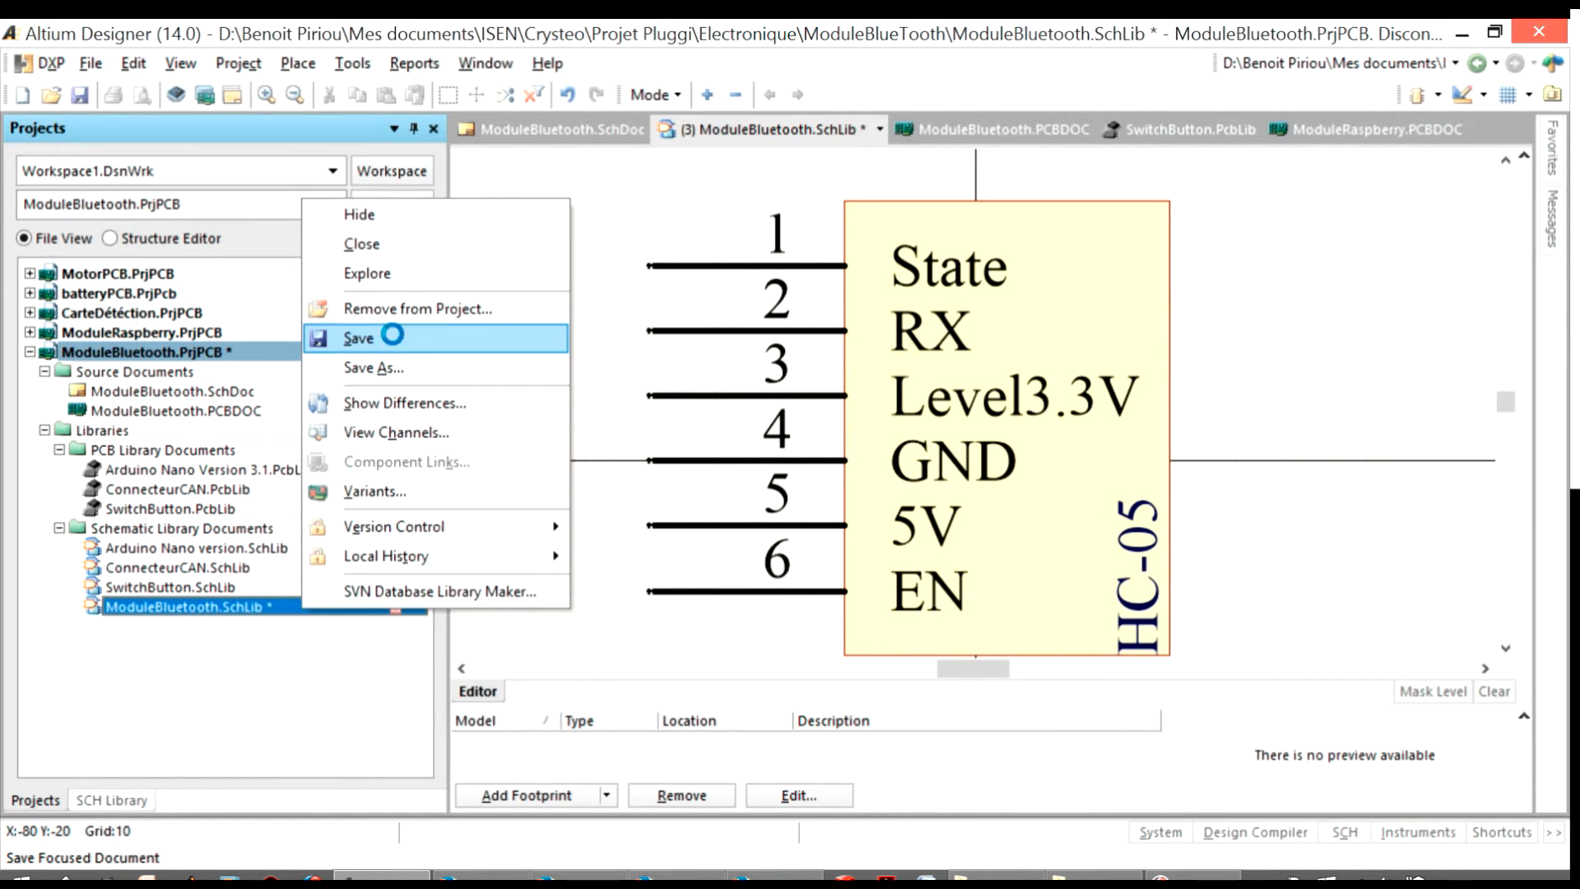
Add a PCB library named ModuleBluetooth.PcbLib, stored in the Librarie folder, to the ModuleBluetooth project
right_click(244, 356)
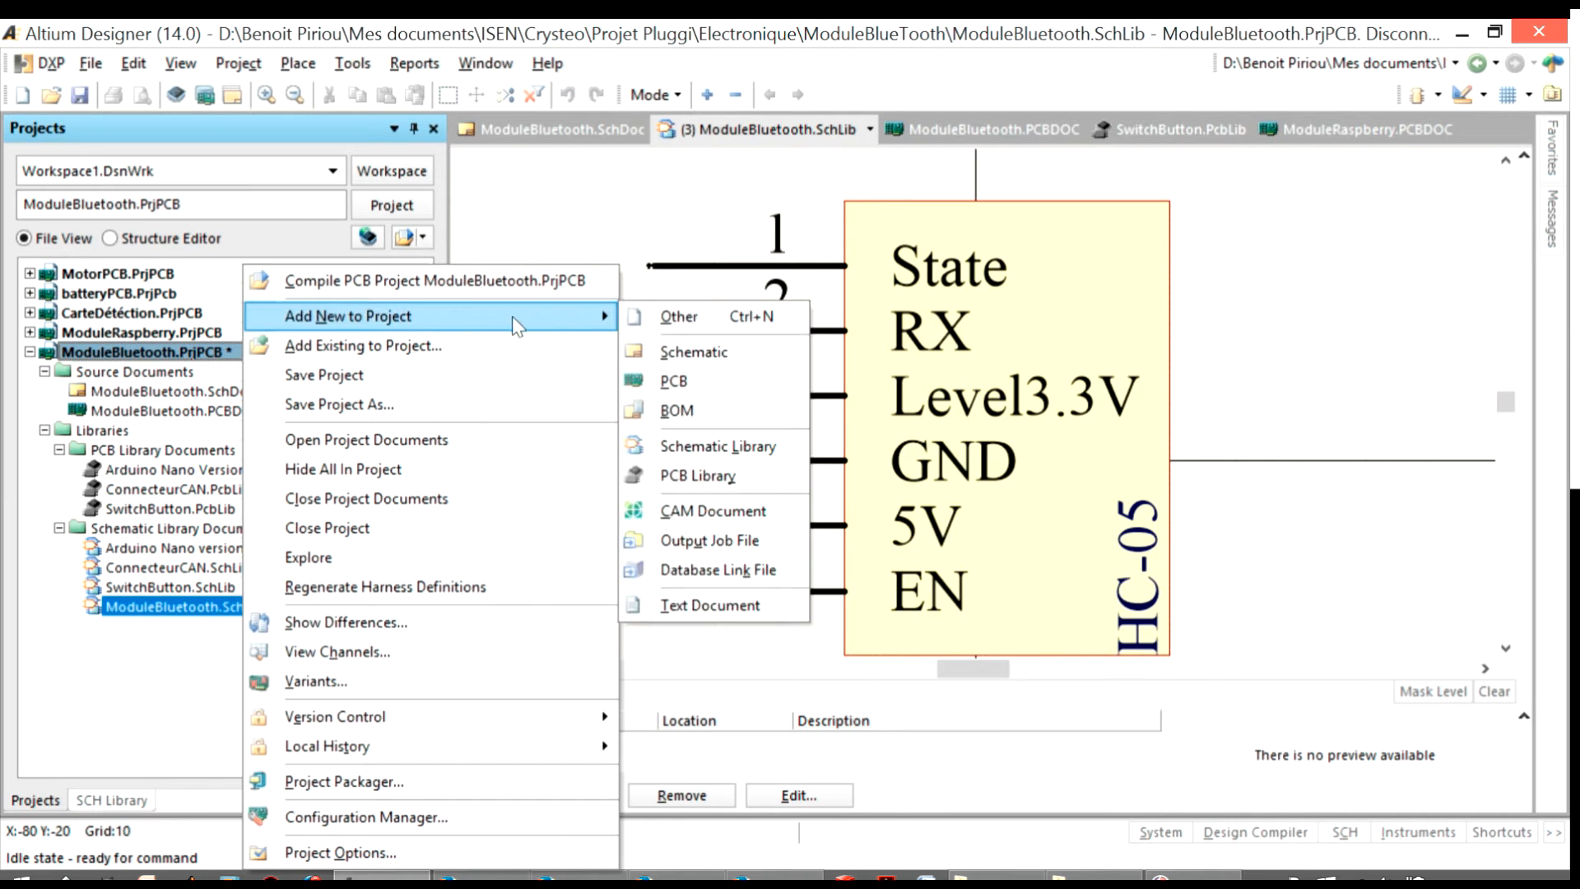
left_click(511, 349)
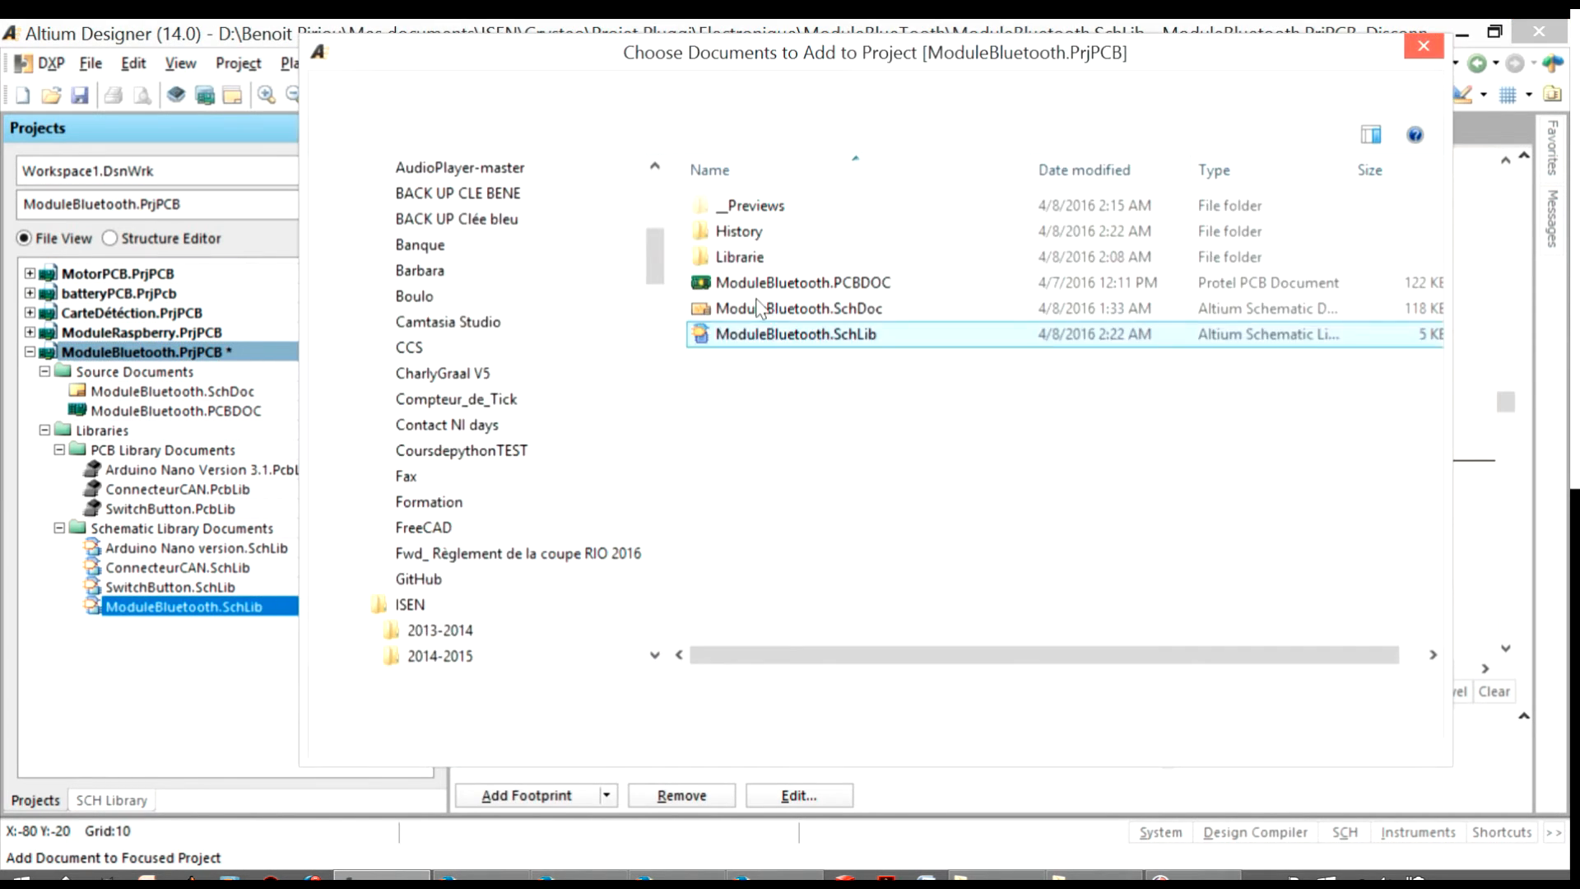
double_click(739, 256)
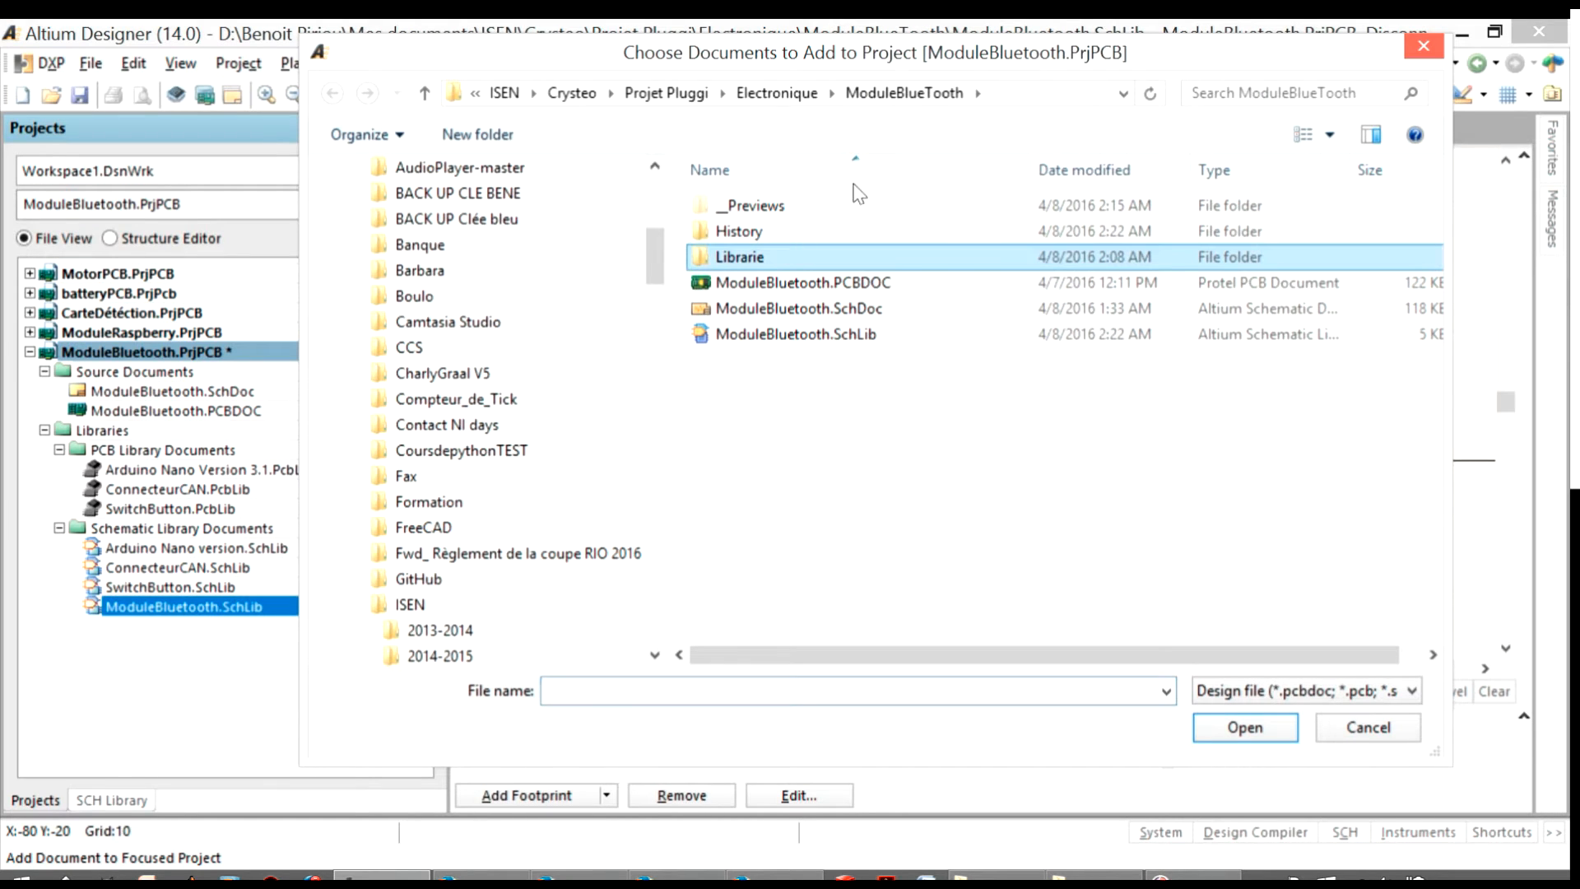
left_click(884, 92)
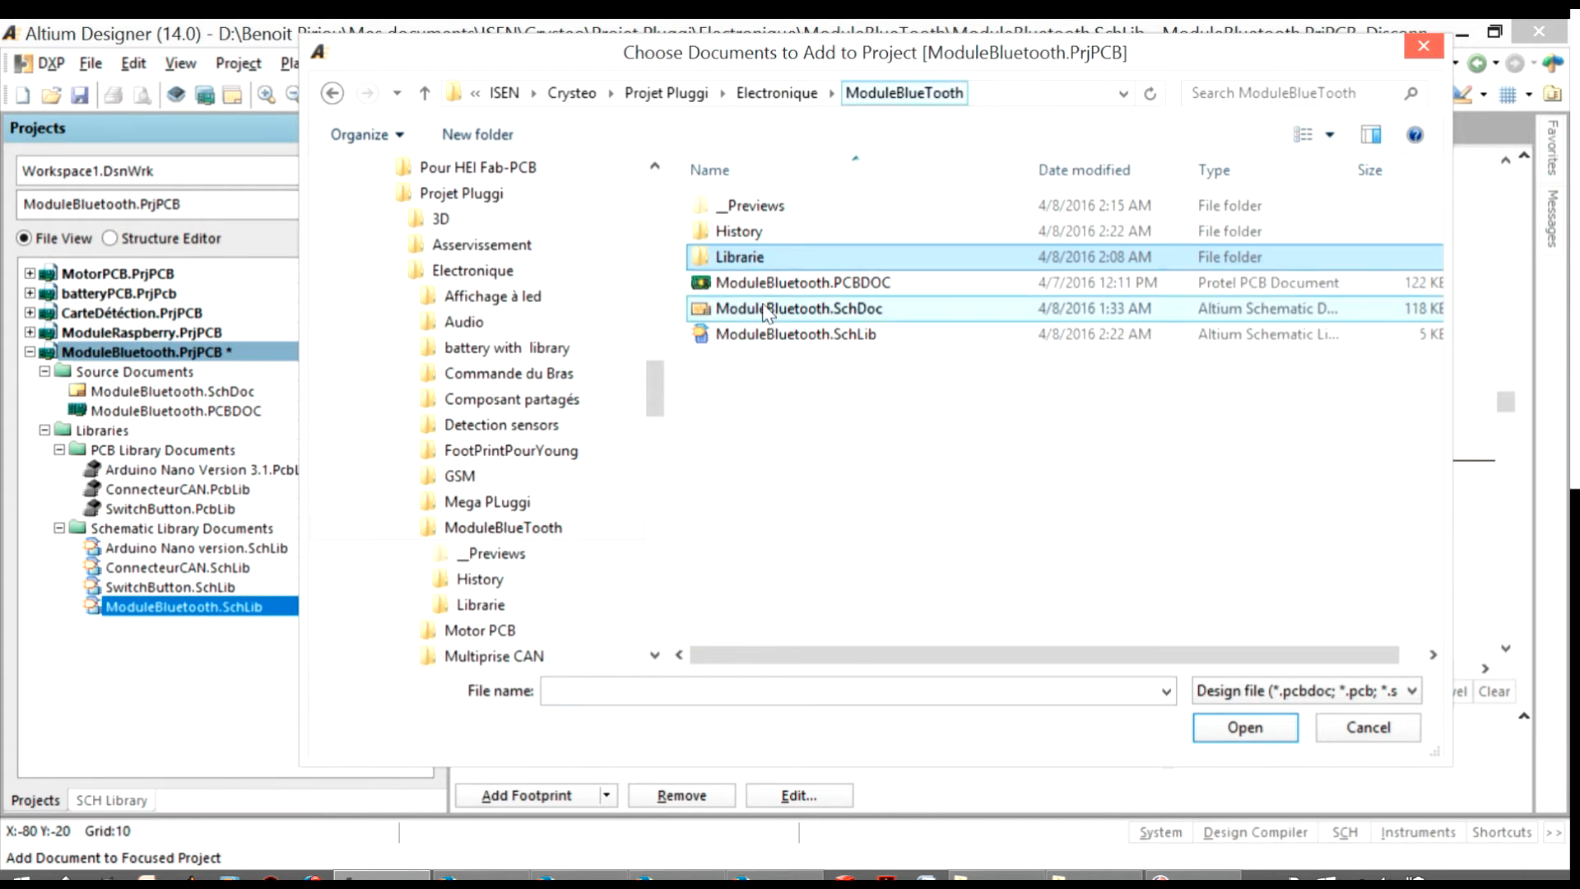
double_click(761, 258)
left_click_drag(868, 488, 792, 147)
left_click(891, 432)
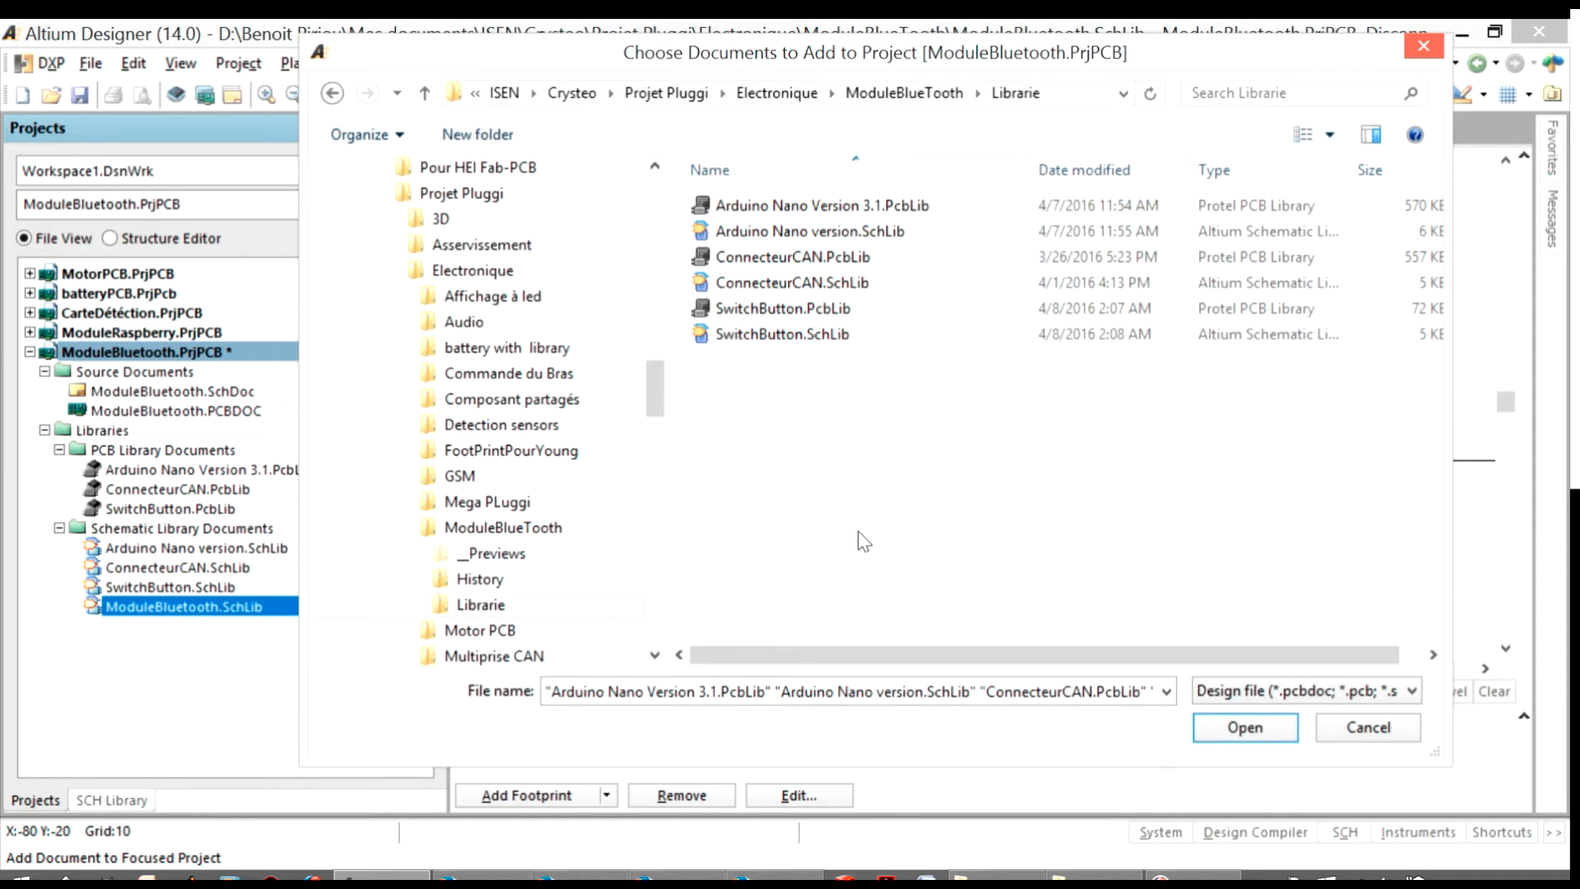
left_click(780, 693)
key("BackSpace")
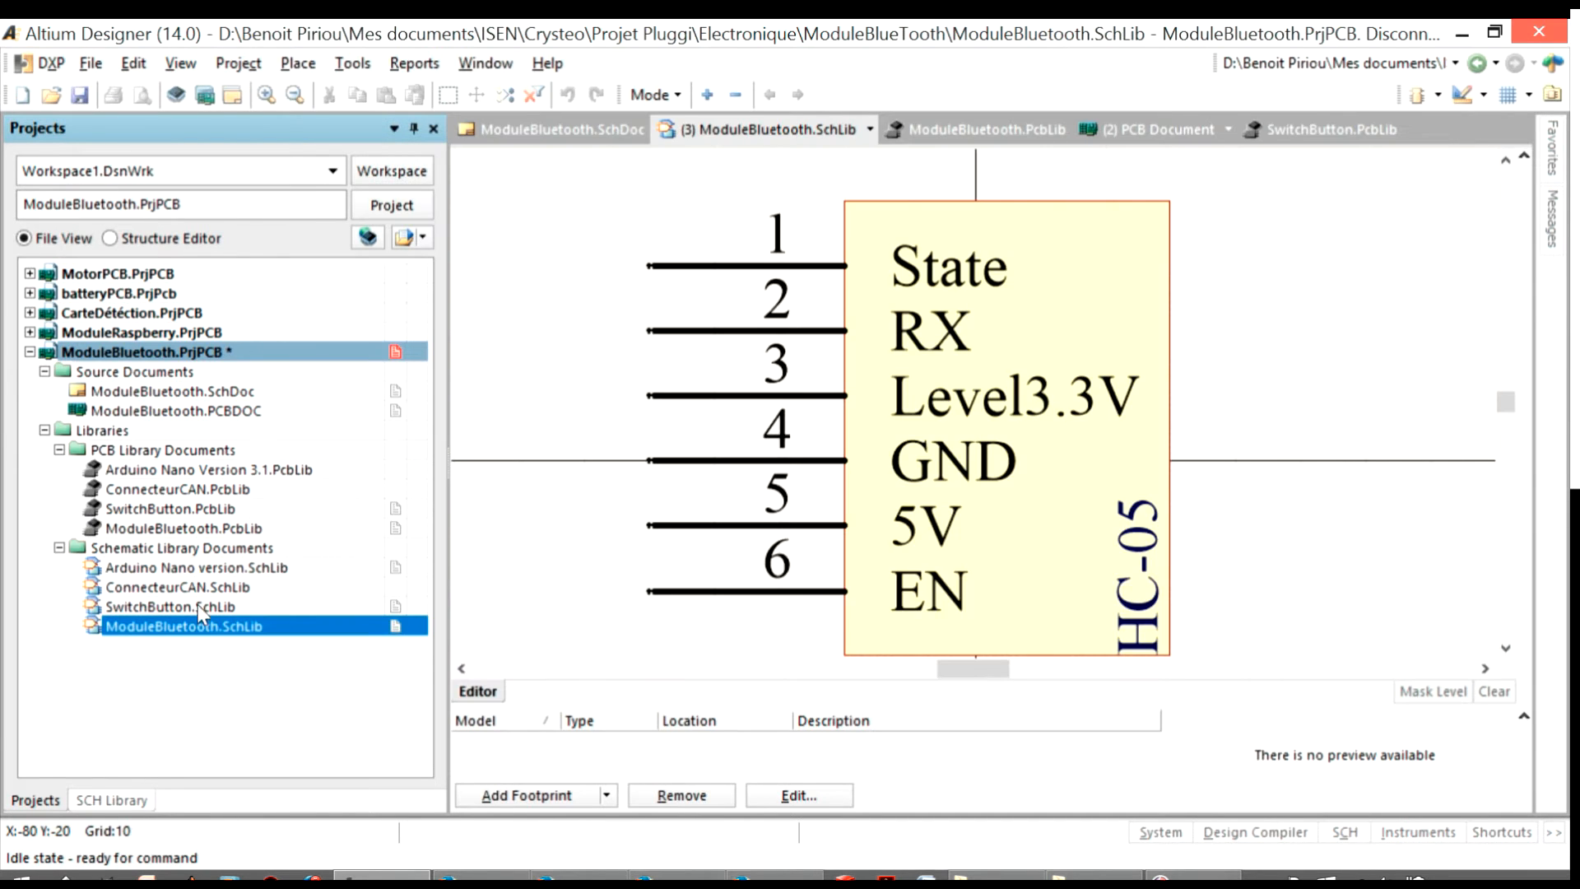
Open ModuleBluetooth.PcbLib and display its list of footprint components
double_click(193, 531)
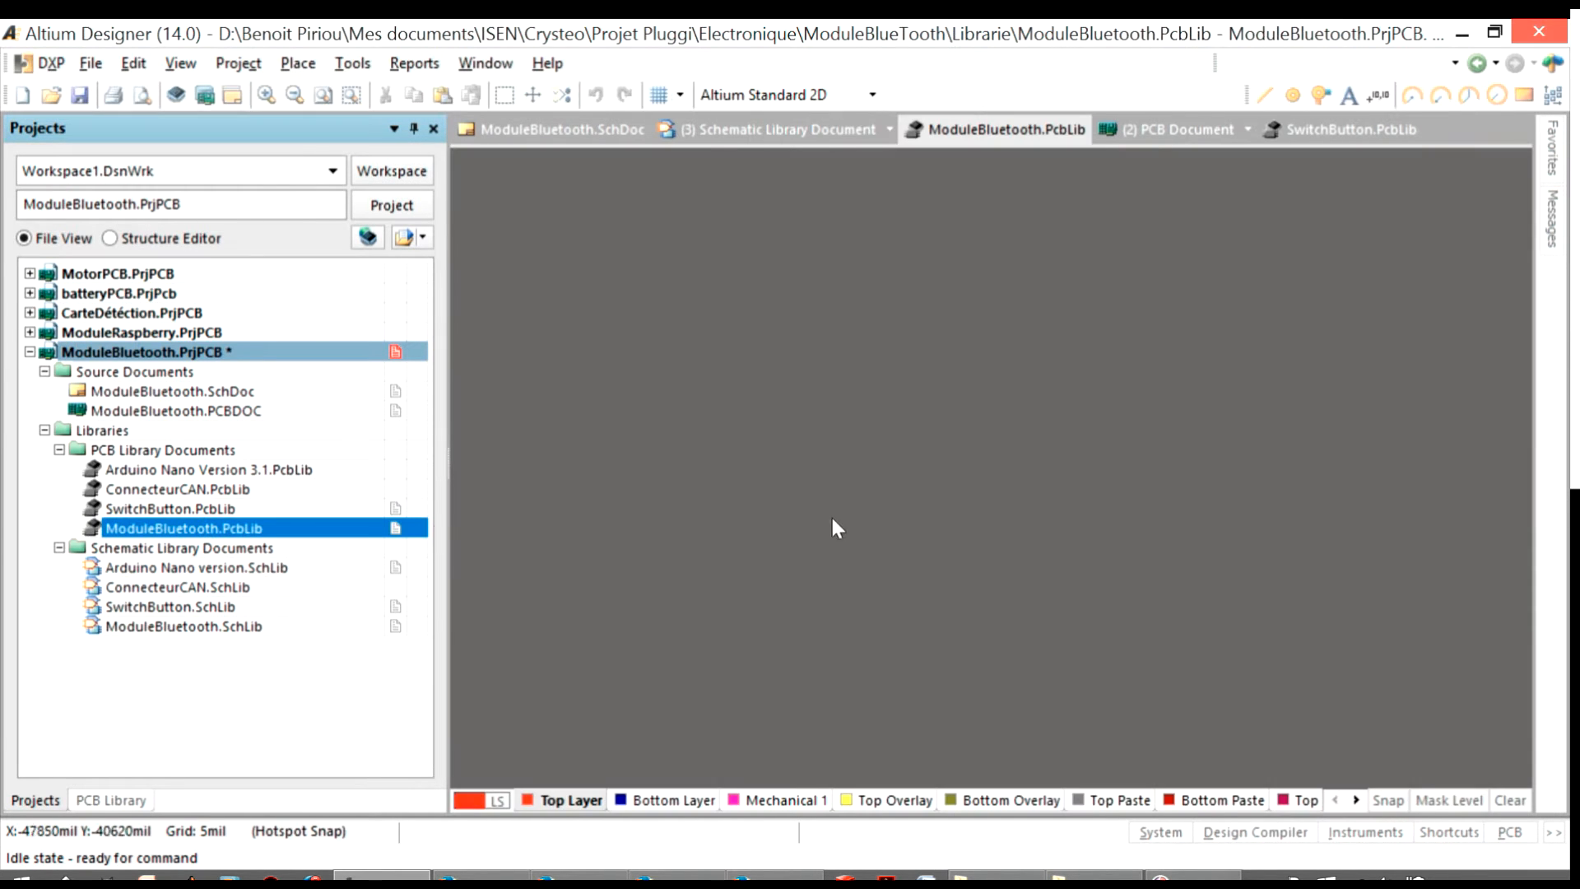
left_click_drag(804, 381, 1239, 674)
left_click(1240, 671)
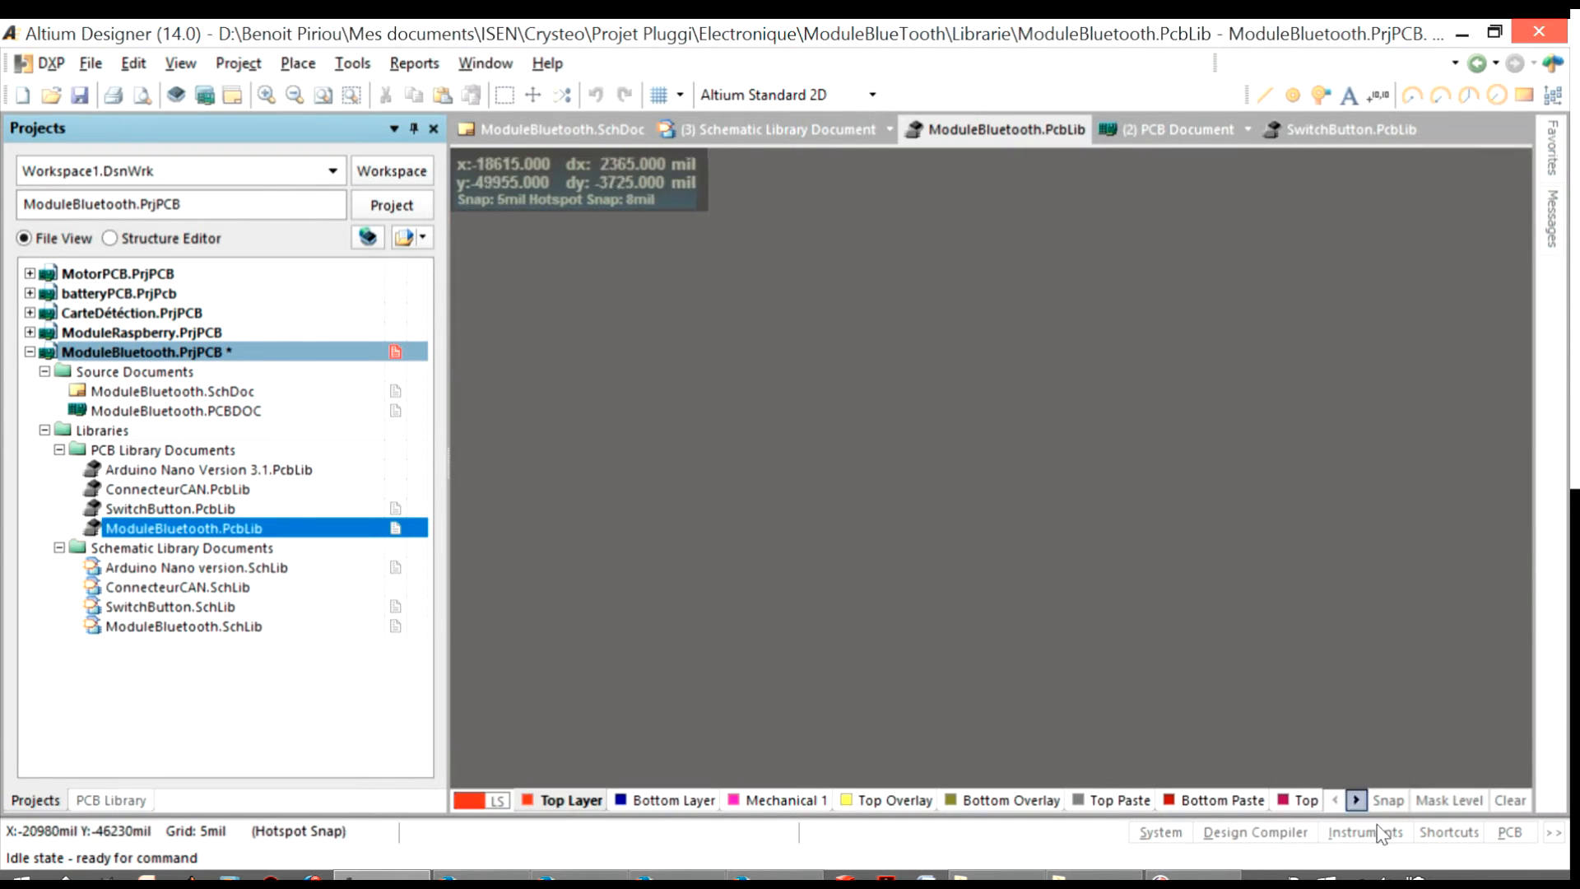
left_click(1510, 833)
left_click(1489, 737)
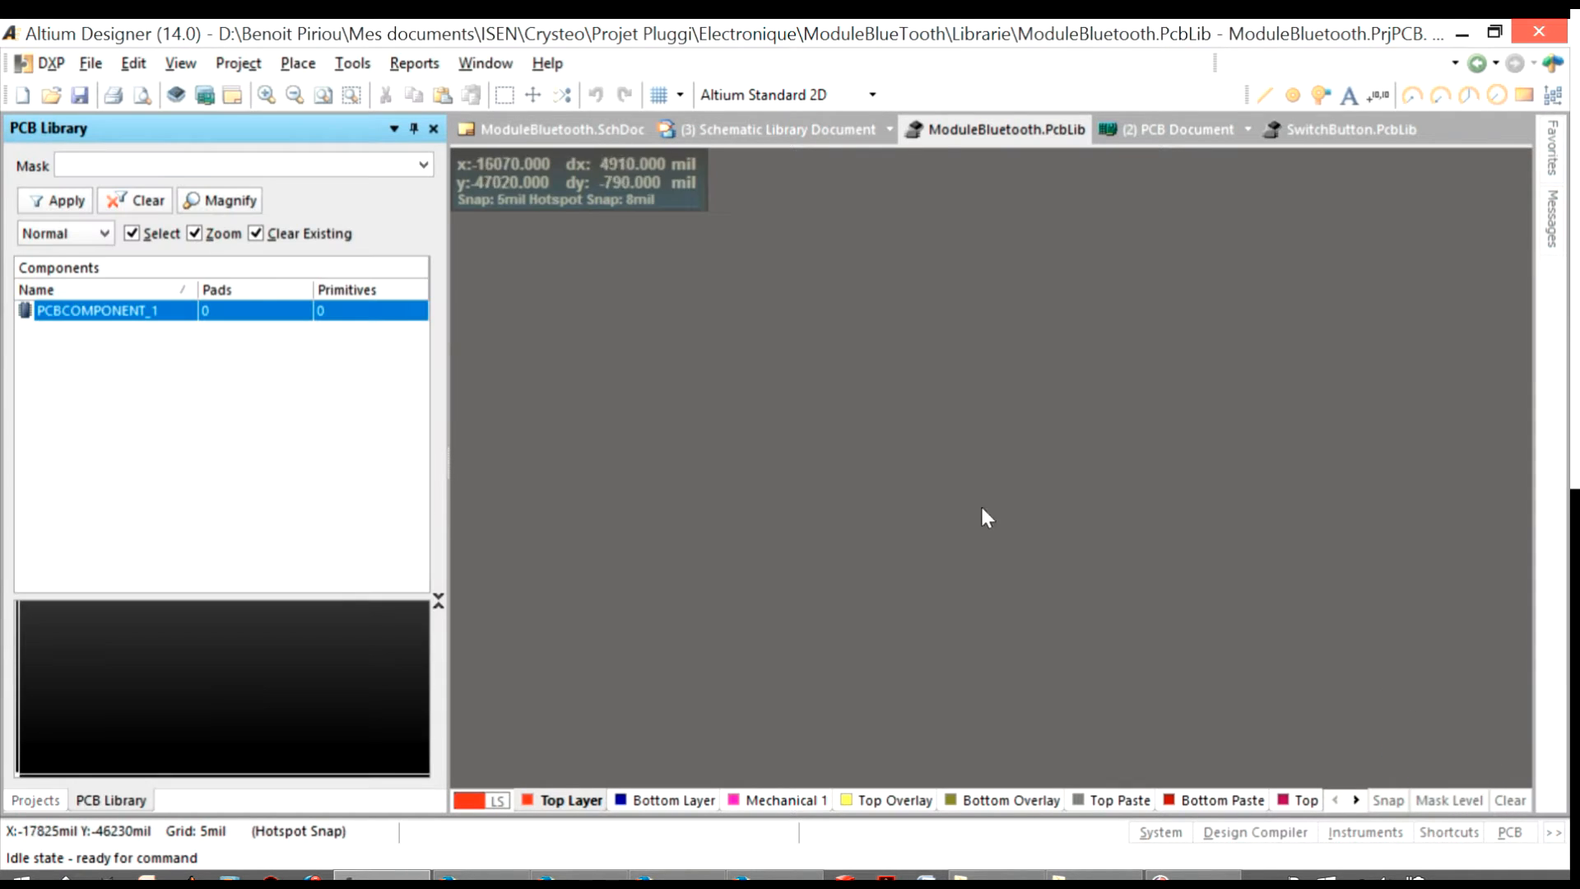
Rename the default PCBComponent_1 footprint as HC-05 Droit, checking the pin shape in the module's reference photo
double_click(99, 310)
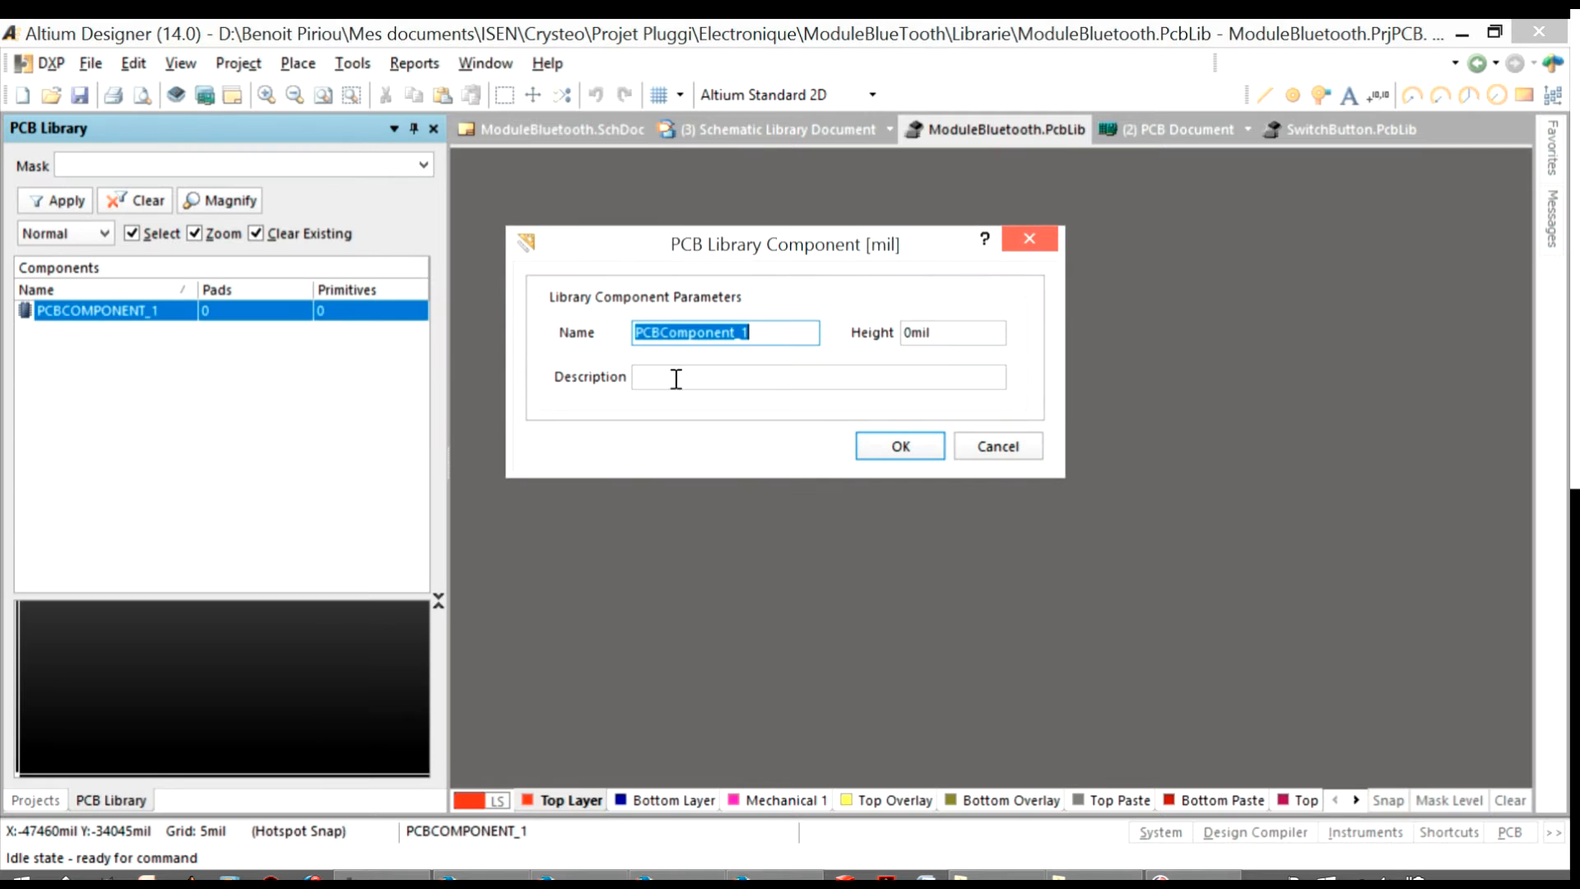
left_click_drag(767, 330, 550, 348)
left_click_drag(1579, 49, 1572, 4)
left_click(734, 321)
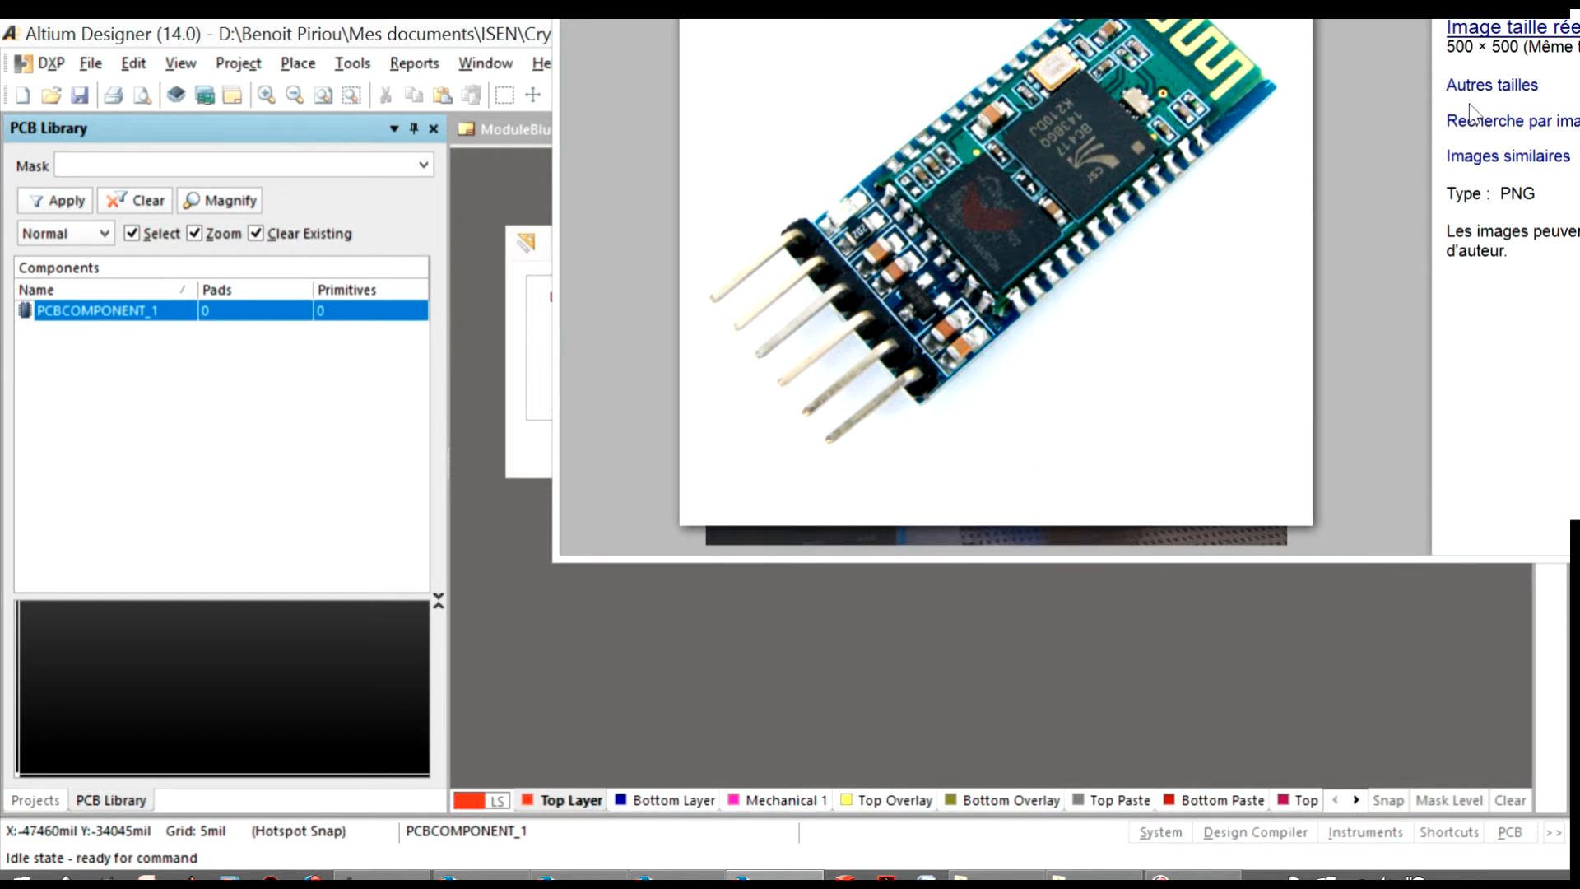
left_click_drag(1333, 2, 1579, 2)
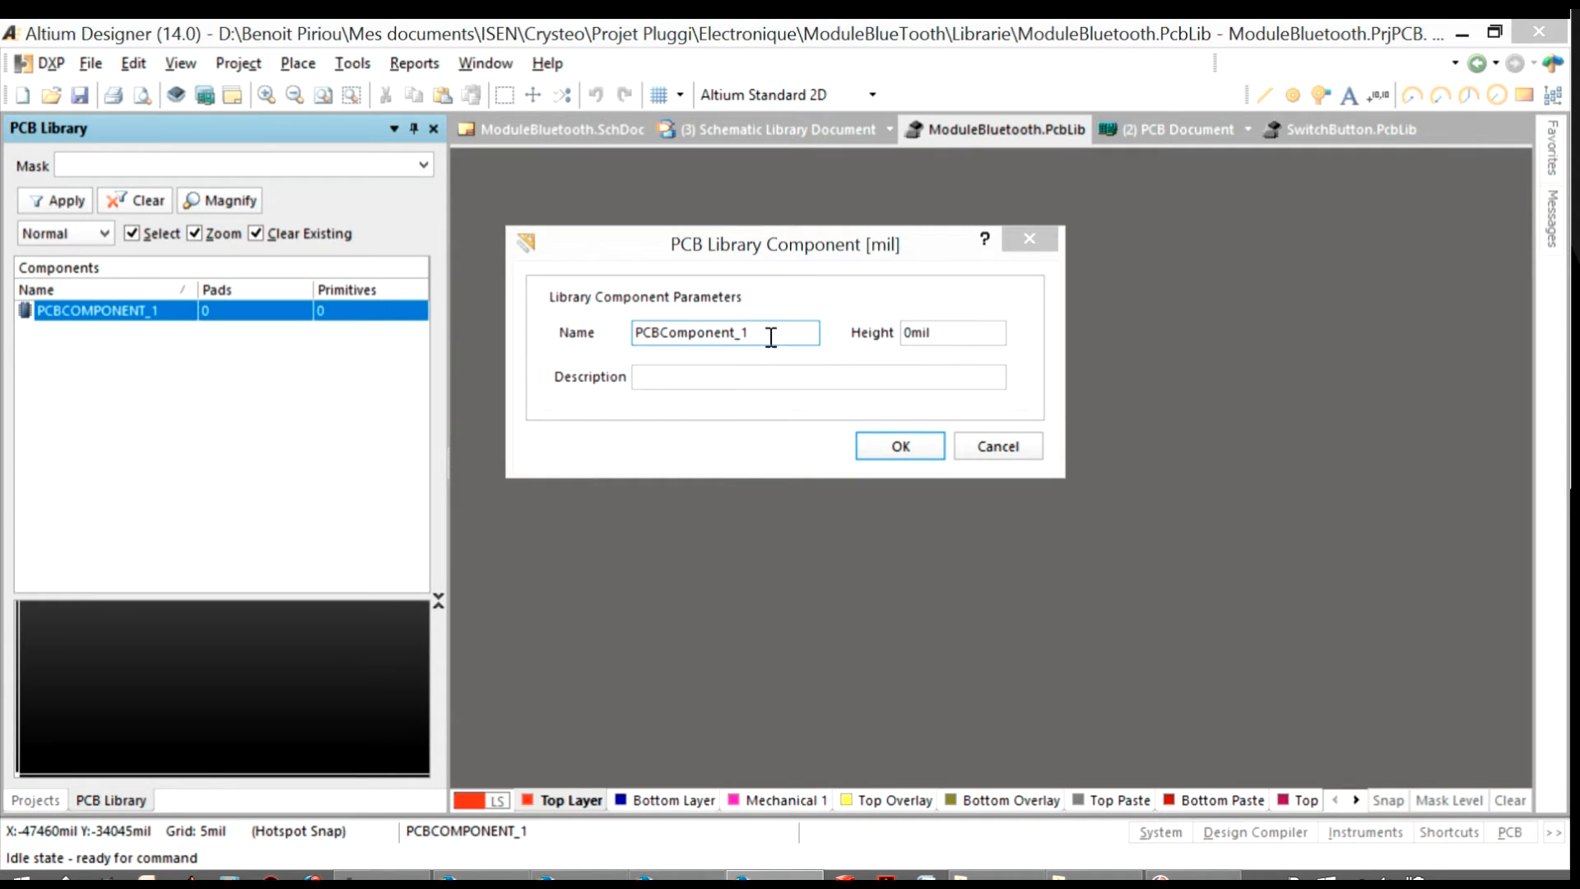
left_click_drag(768, 334, 530, 345)
type("H")
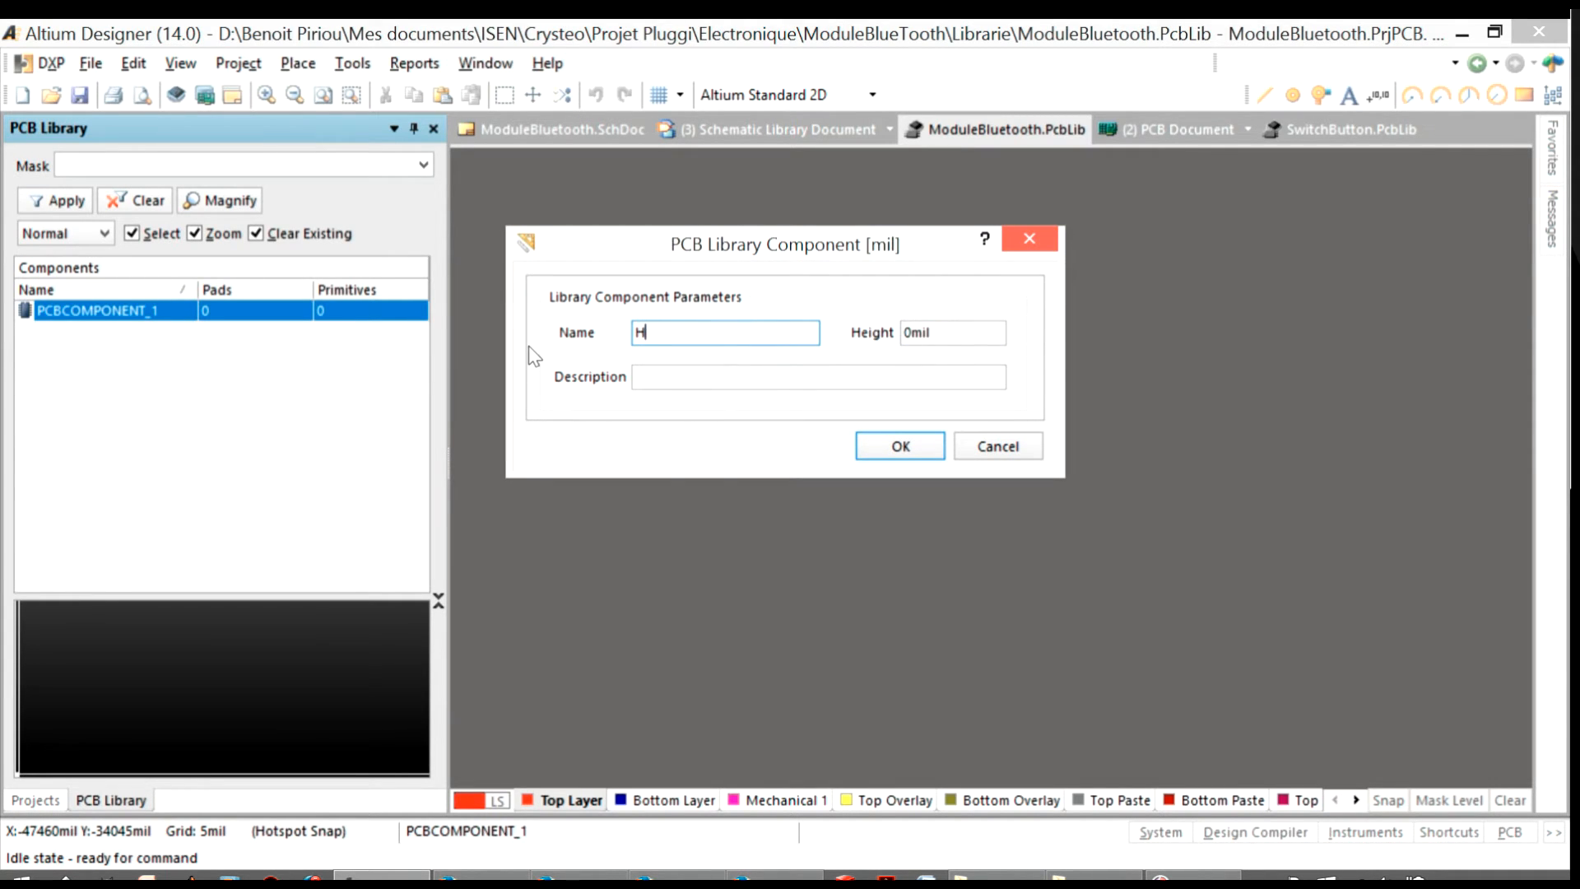
type("C-05 Droit")
key("Return")
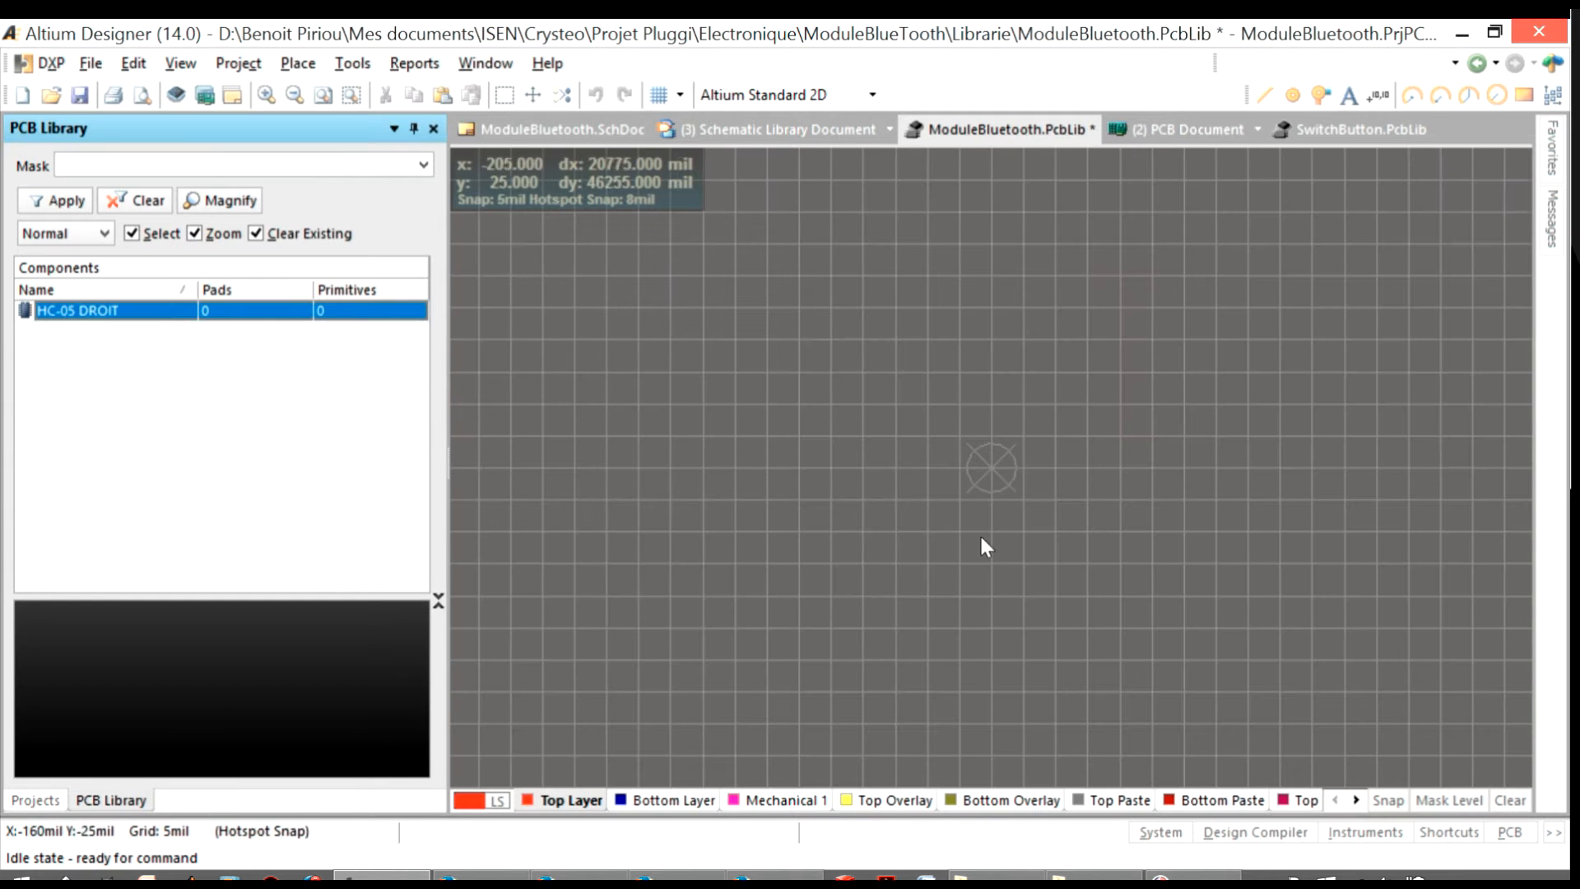
scroll(990, 464, "up", 3, "ctrl")
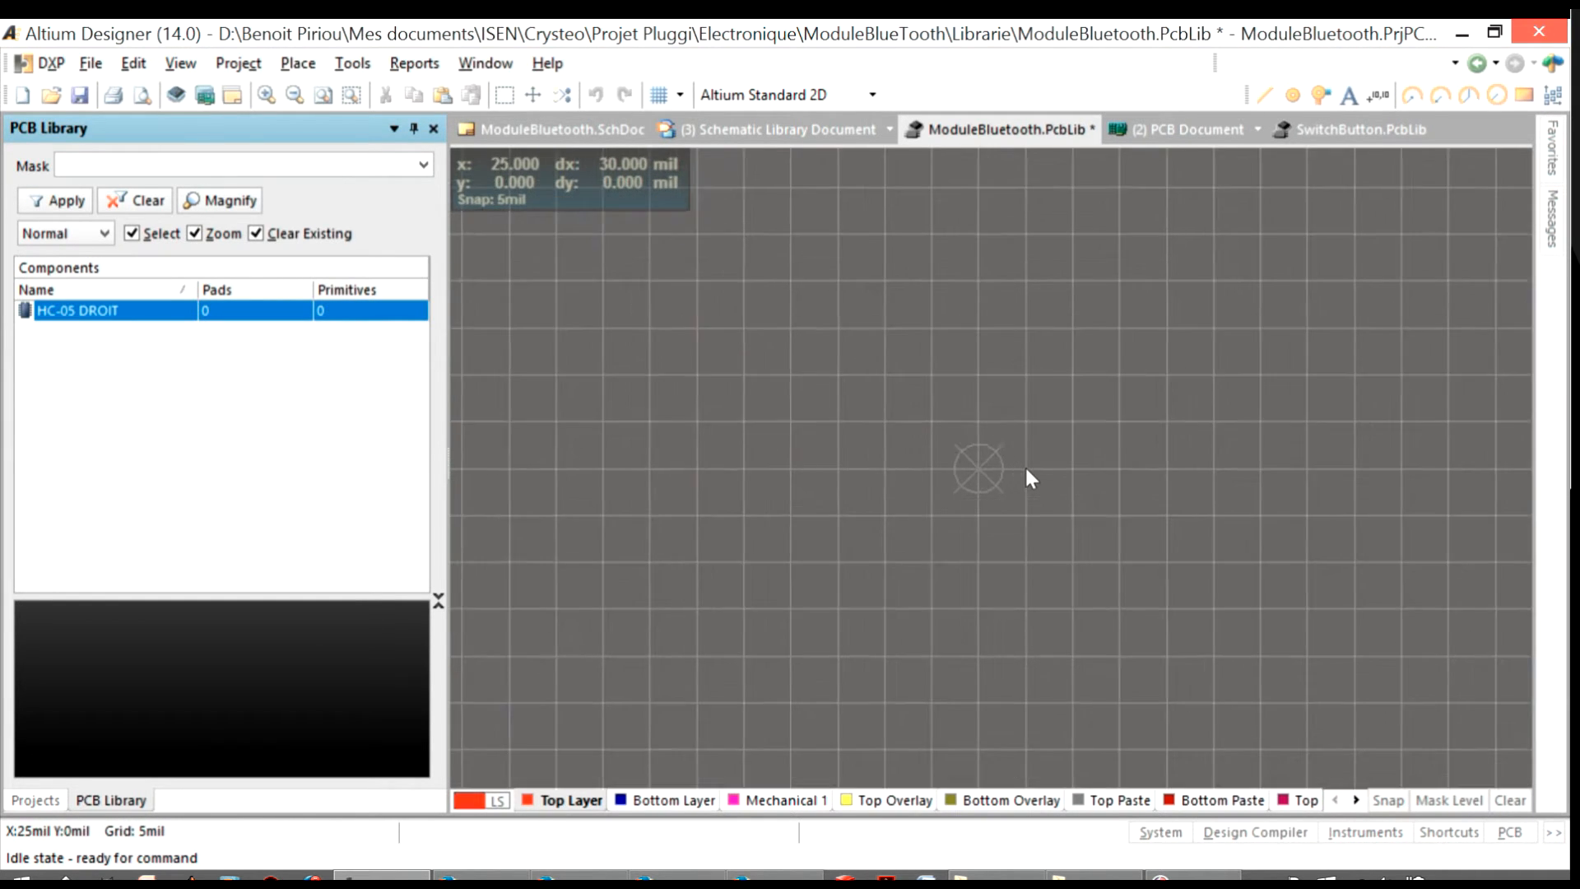
left_click_drag(949, 354, 1277, 485)
scroll(857, 379, "down", 1, "ctrl")
scroll(1277, 485, "down", 1, "ctrl")
scroll(1417, 367, "up", 2, "ctrl")
scroll(699, 631, "down", 3, "ctrl")
scroll(1108, 496, "up", 2, "ctrl")
scroll(897, 564, "down", 2, "ctrl")
scroll(989, 497, "down", 2, "ctrl")
scroll(1062, 477, "up", 5, "ctrl")
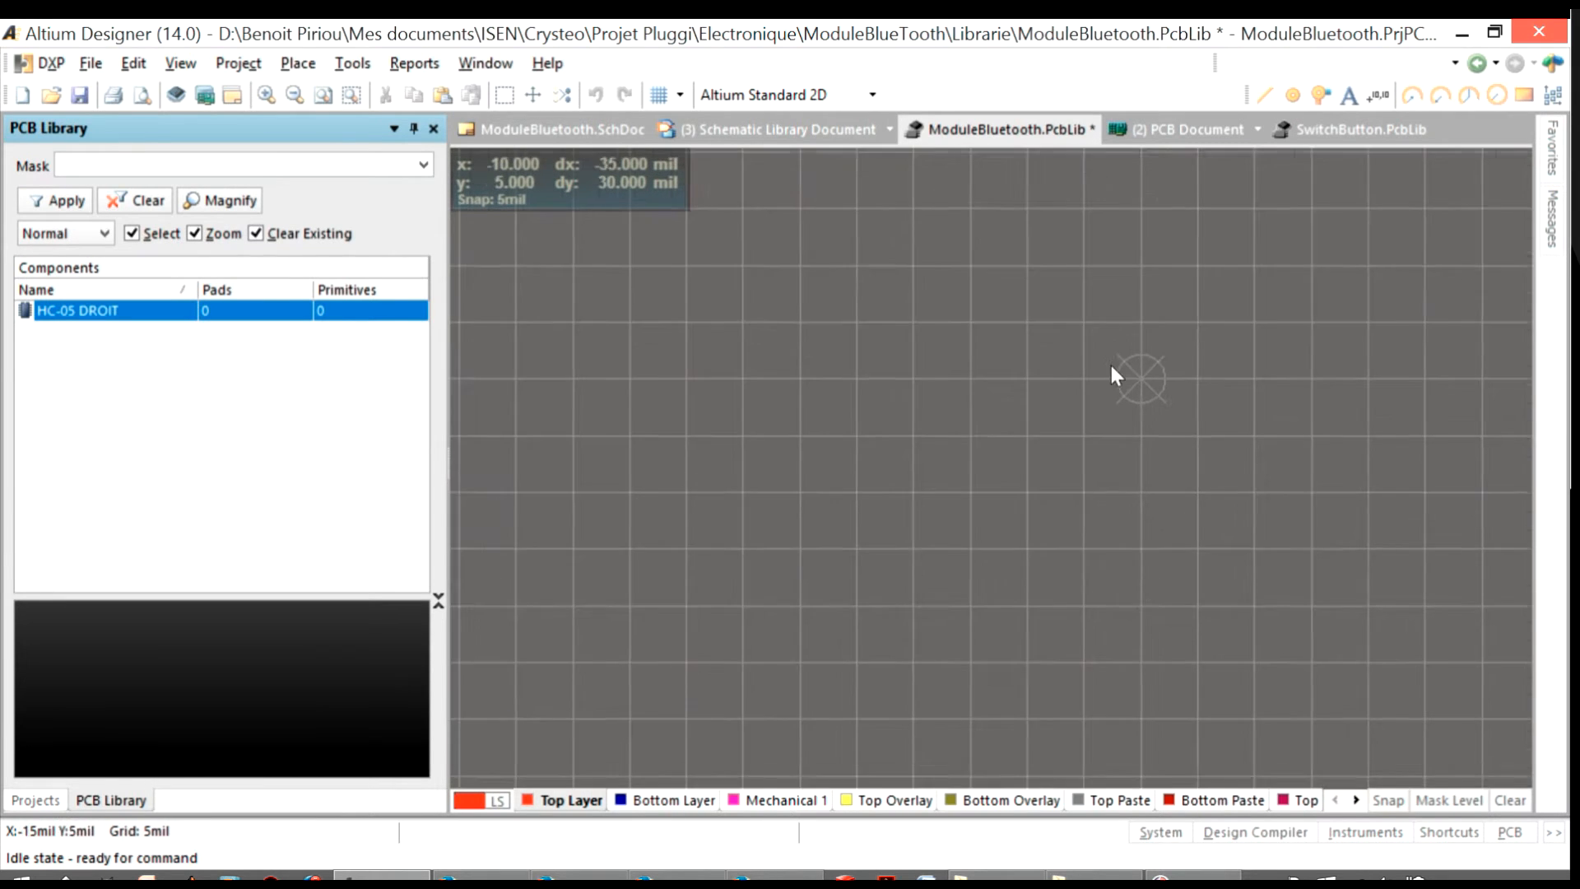
scroll(1223, 378, "up", 2, "ctrl")
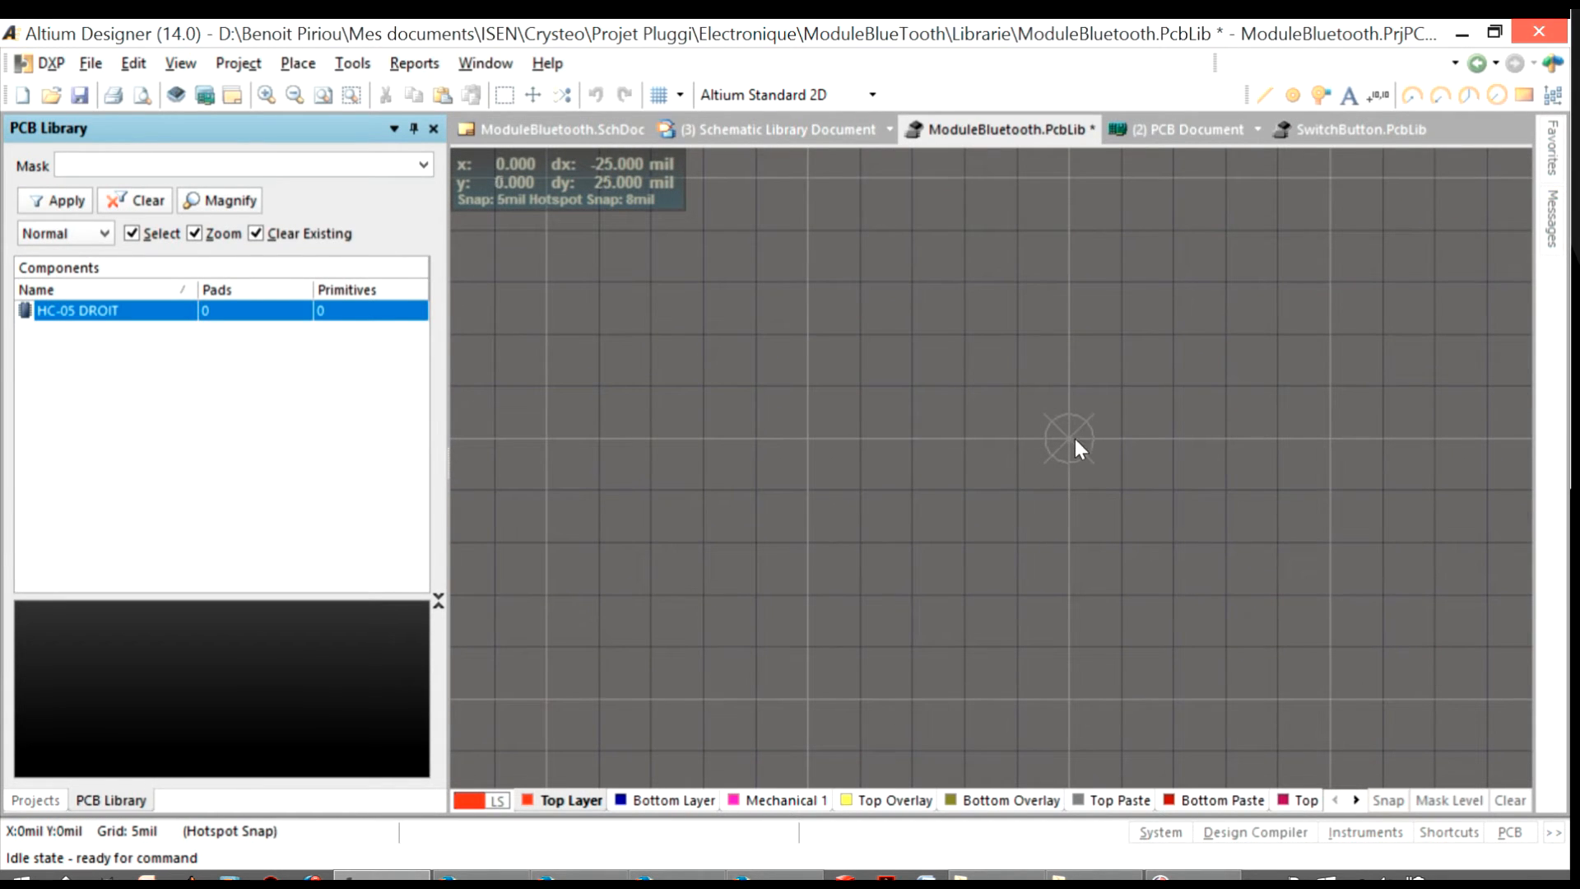
left_click_drag(1079, 438, 1030, 449)
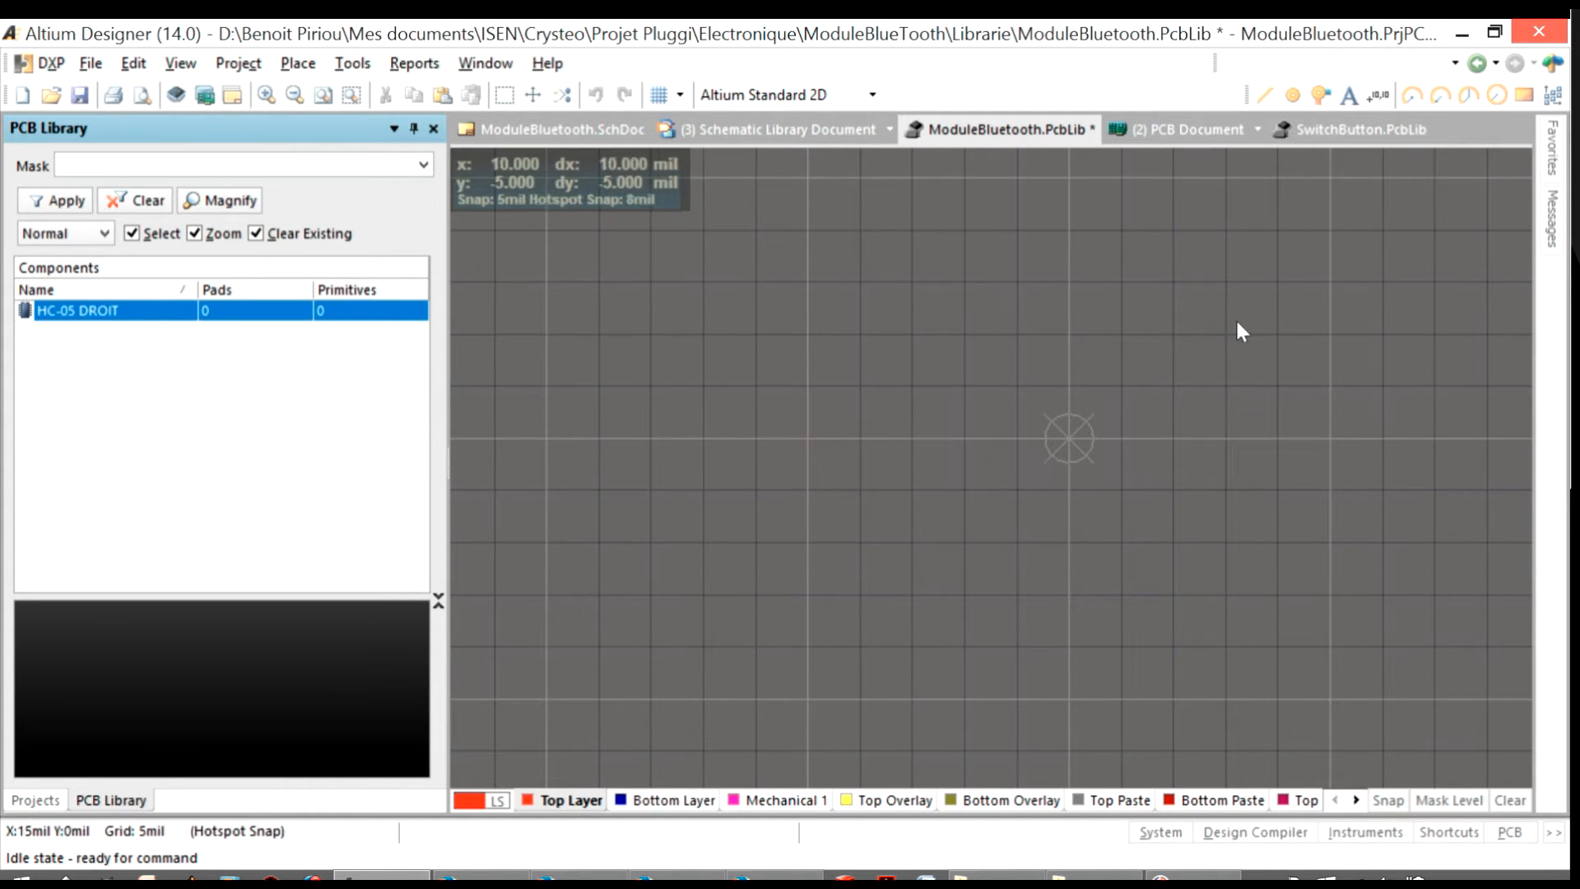
Place a single pad slightly above and to the left of the footprint's origin
left_click(1293, 94)
scroll(656, 379, "down", 3, "ctrl")
left_click(655, 378)
key("Escape")
Set the global snap grid to 1.27 and check the placed pad's properties
left_click(658, 94)
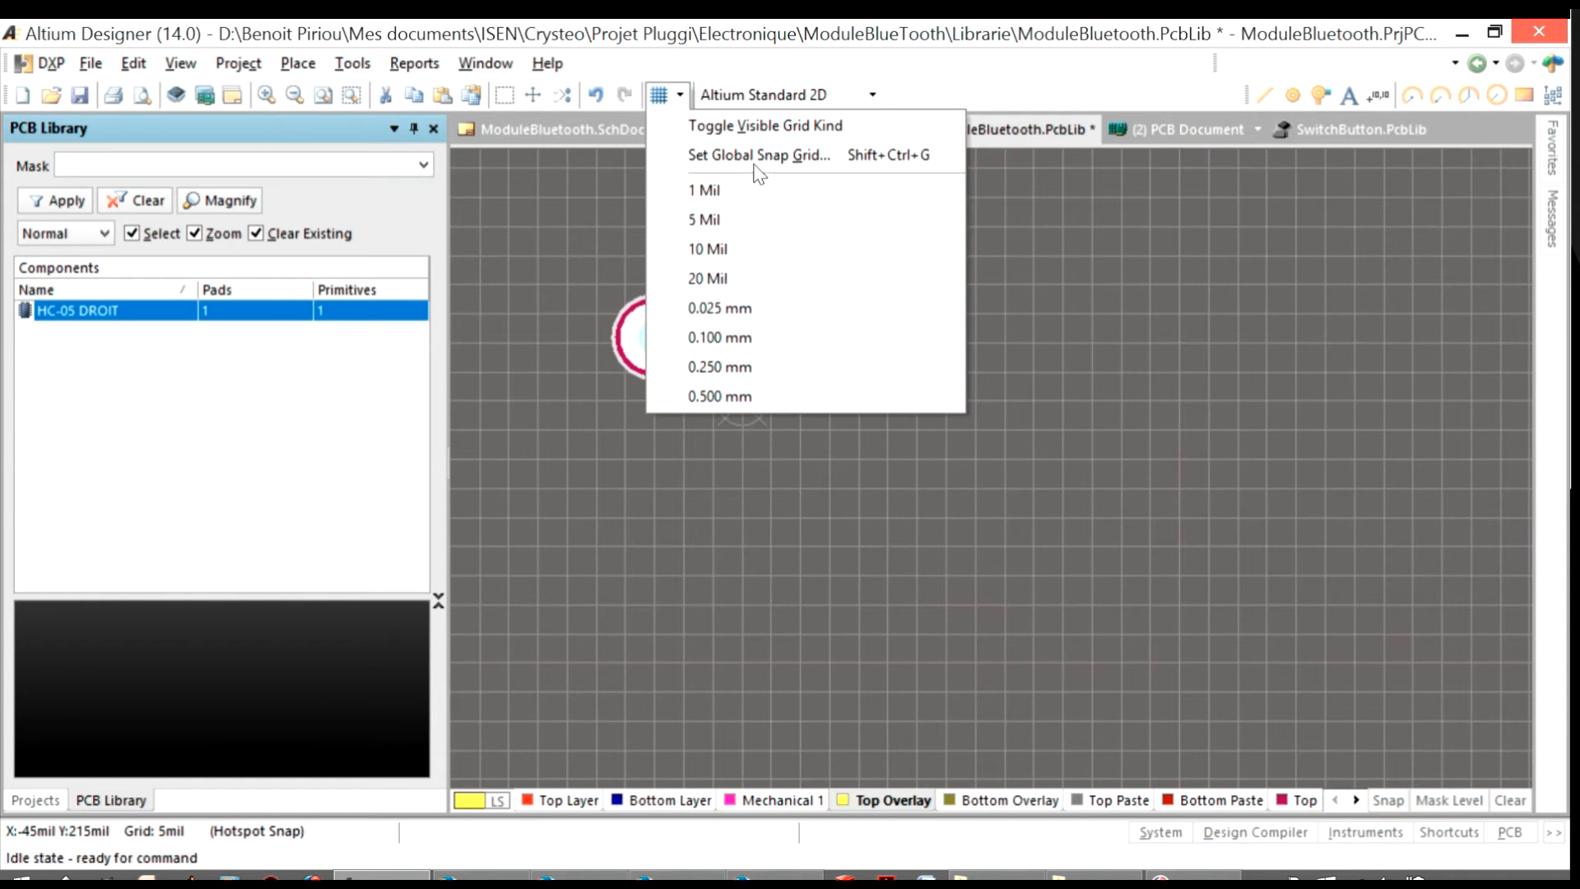
left_click(733, 151)
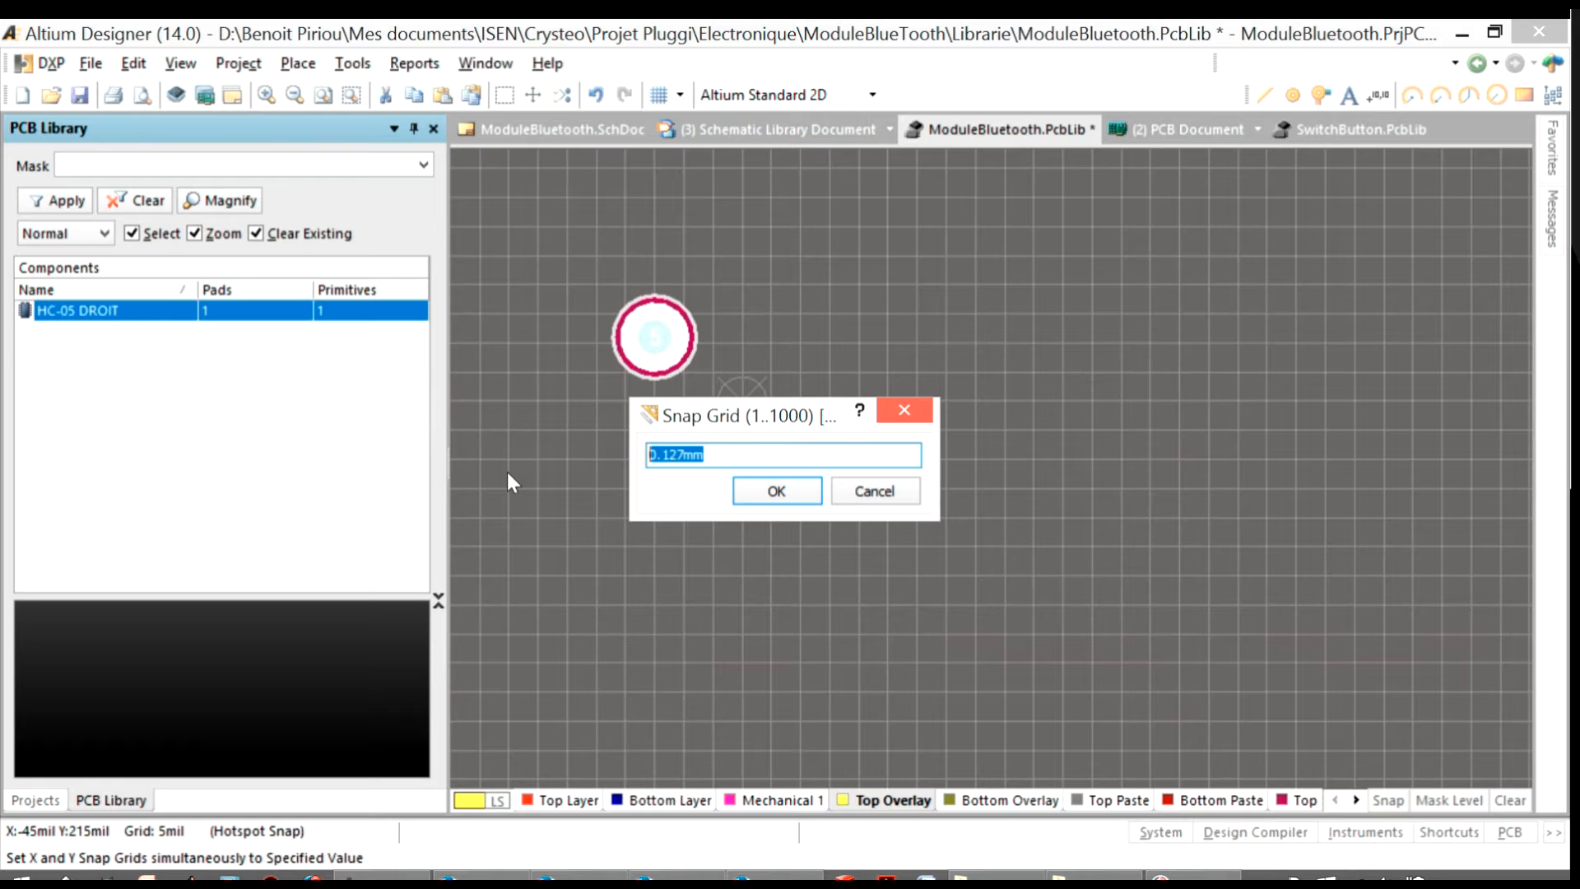
type("1.27")
key("Return")
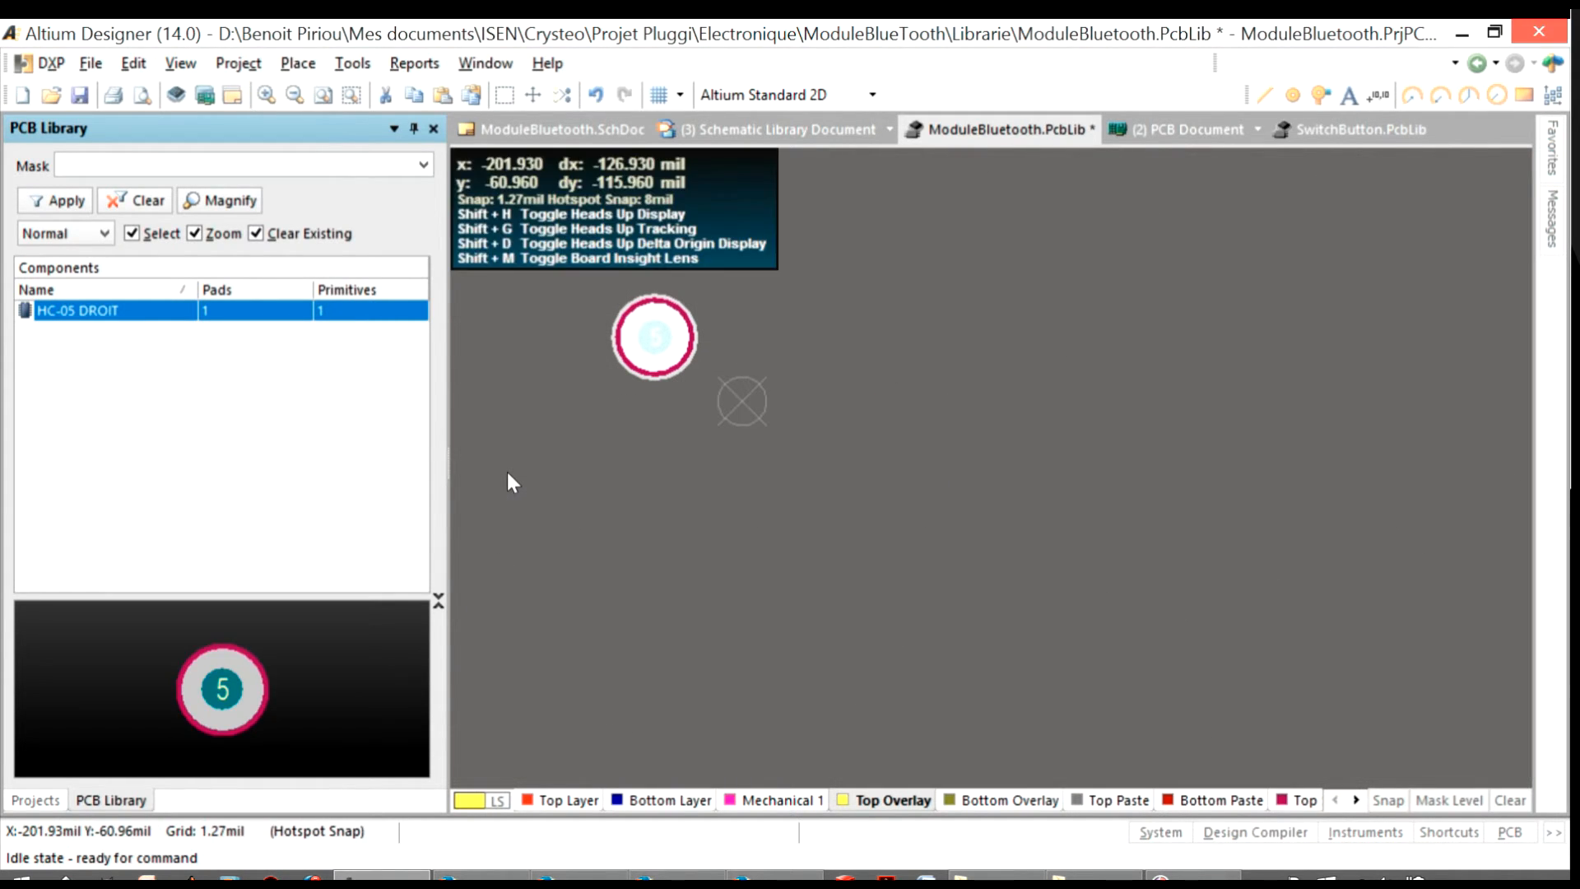
scroll(747, 342, "up", 2, "ctrl")
double_click(607, 314)
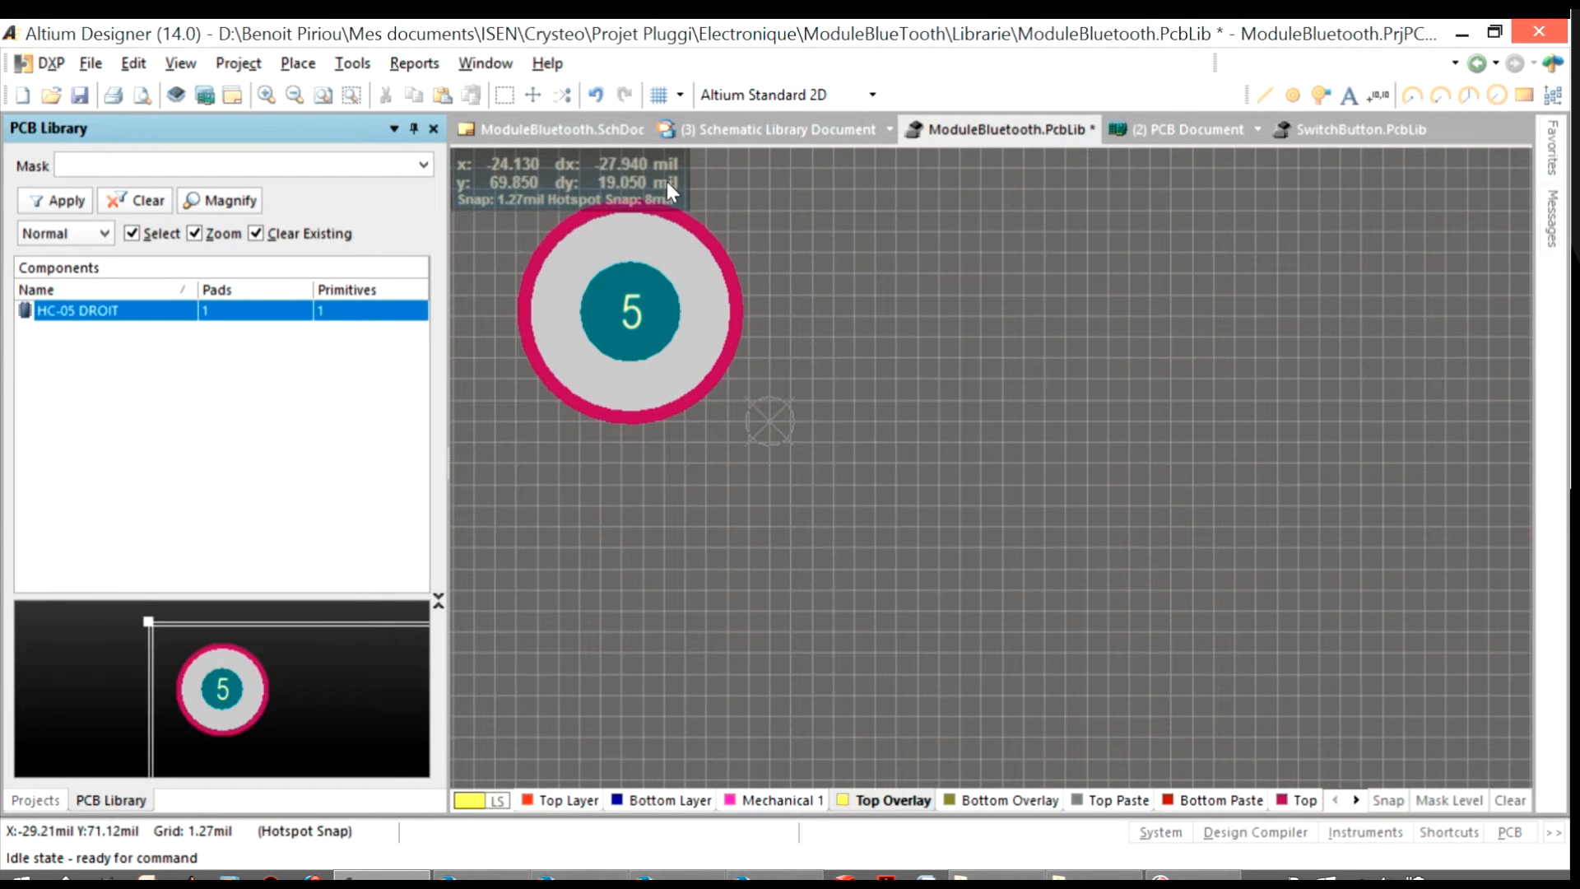
key("shift")
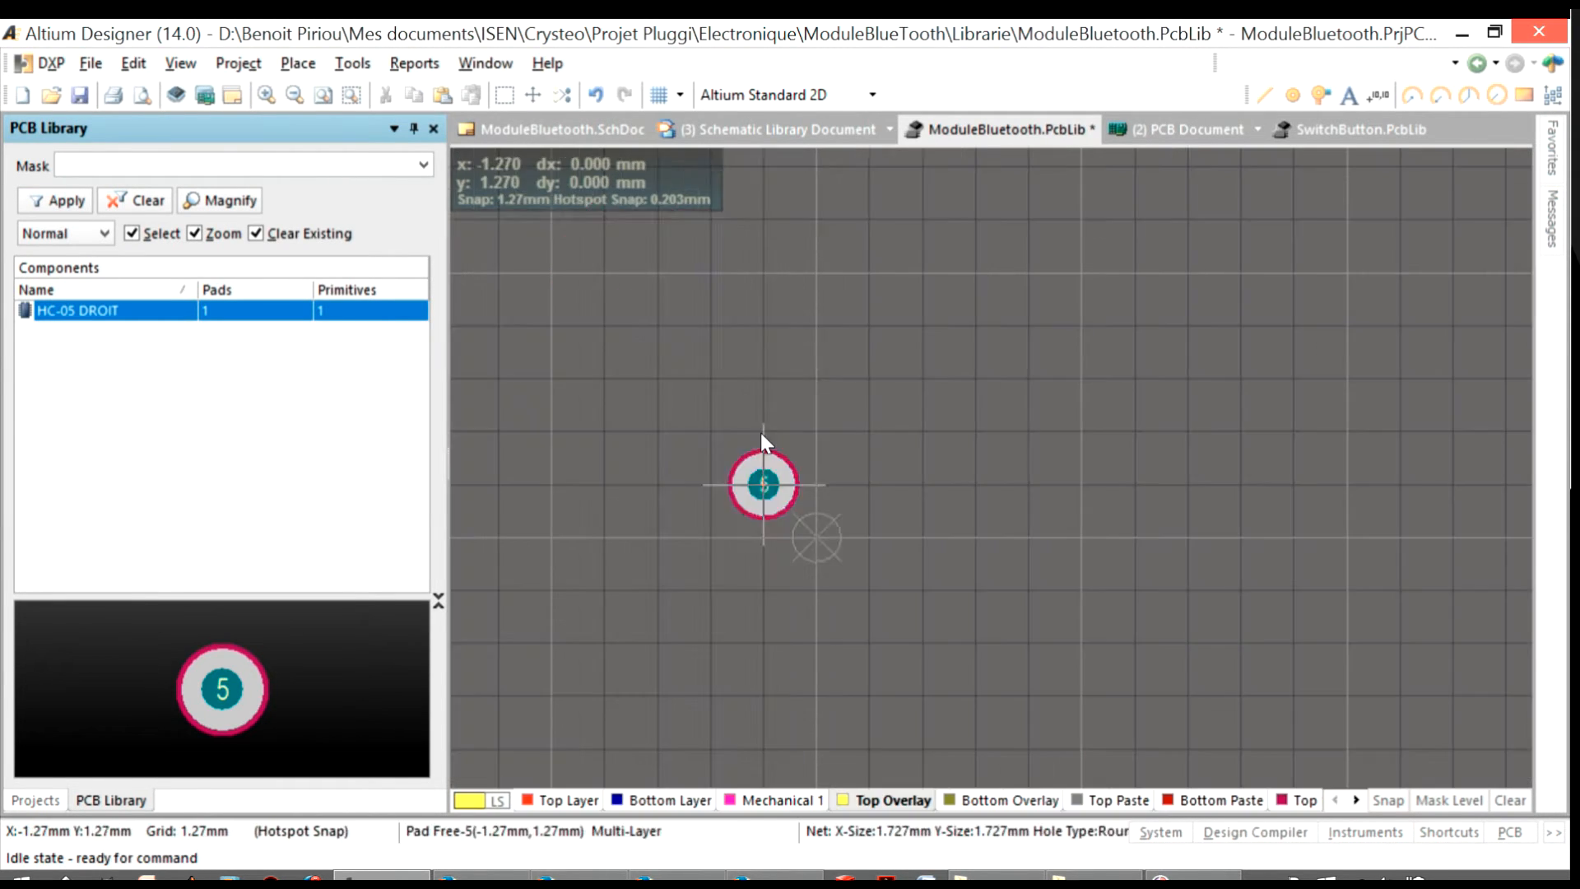
Build a vertical column of six pads spaced 2.54 mm apart
double_click(762, 461)
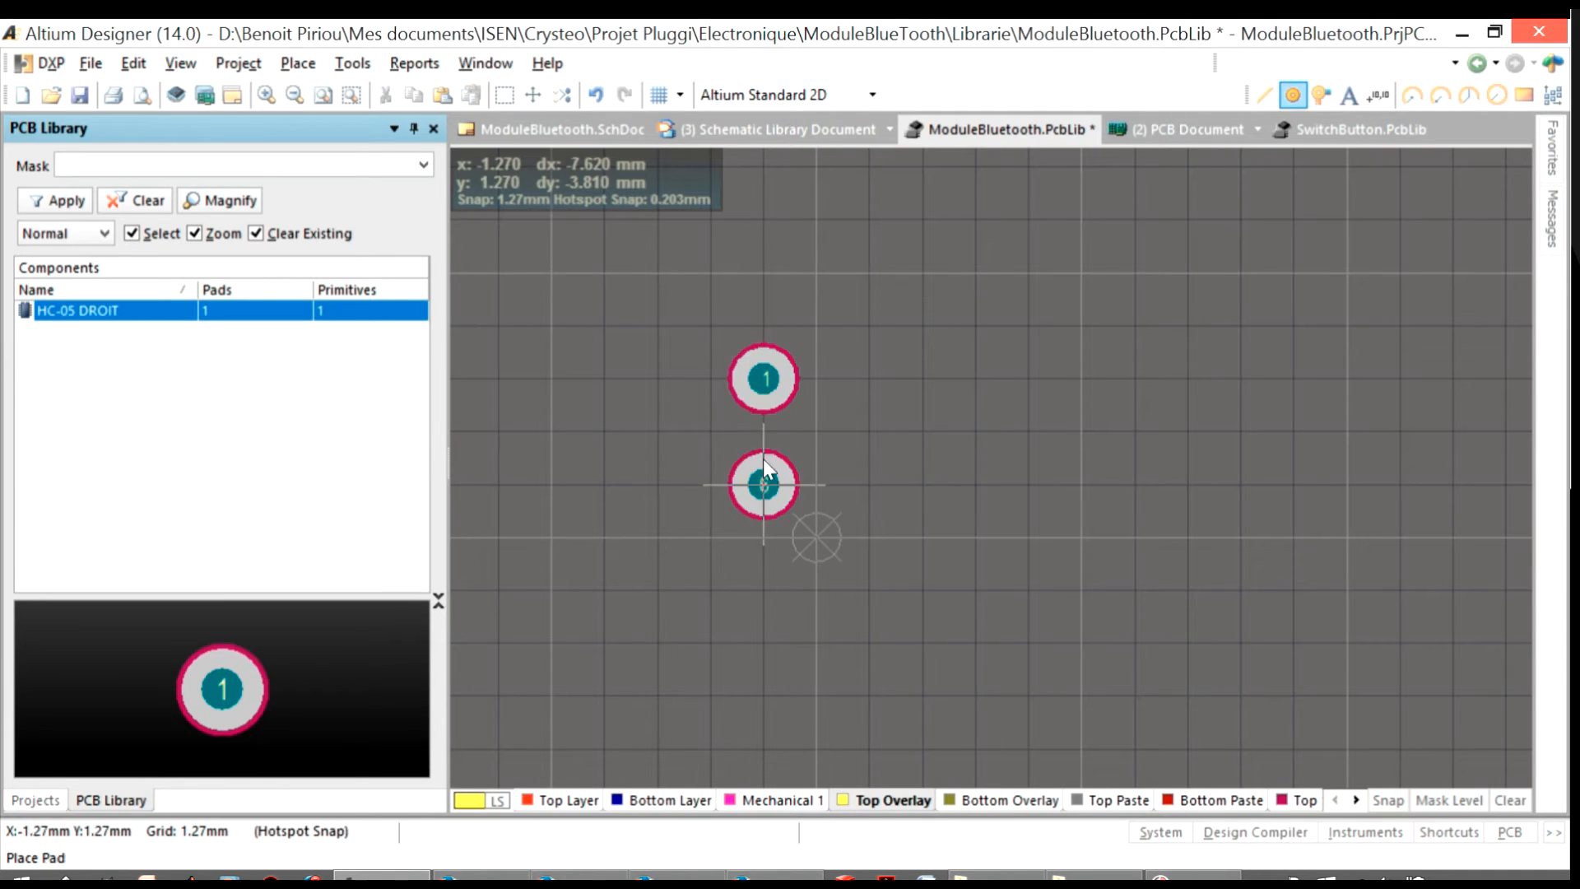
left_click(763, 484)
left_click(763, 589)
left_click(764, 598)
left_click(768, 703)
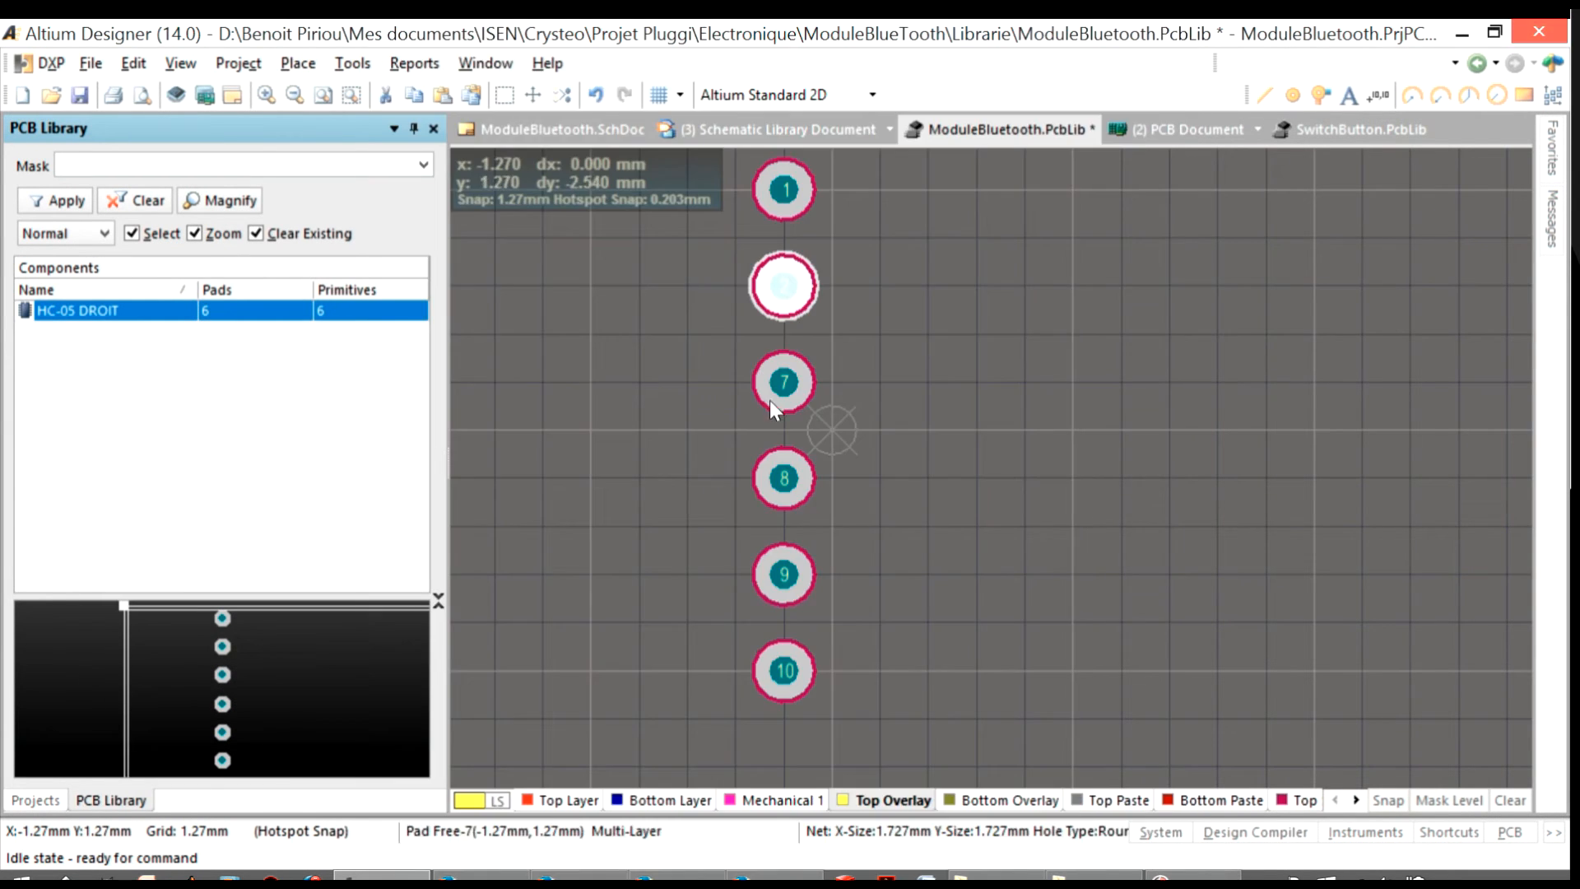
Move the whole six-pad column to X -2.54 mm, centred vertically on the footprint's origin
left_click(773, 393)
left_click(785, 482)
left_click(785, 576)
left_click(784, 662)
left_click(905, 487)
scroll(901, 487, "down", 1, "ctrl")
key("ctrl+a")
left_click_drag(791, 677, 755, 677)
left_click(809, 659)
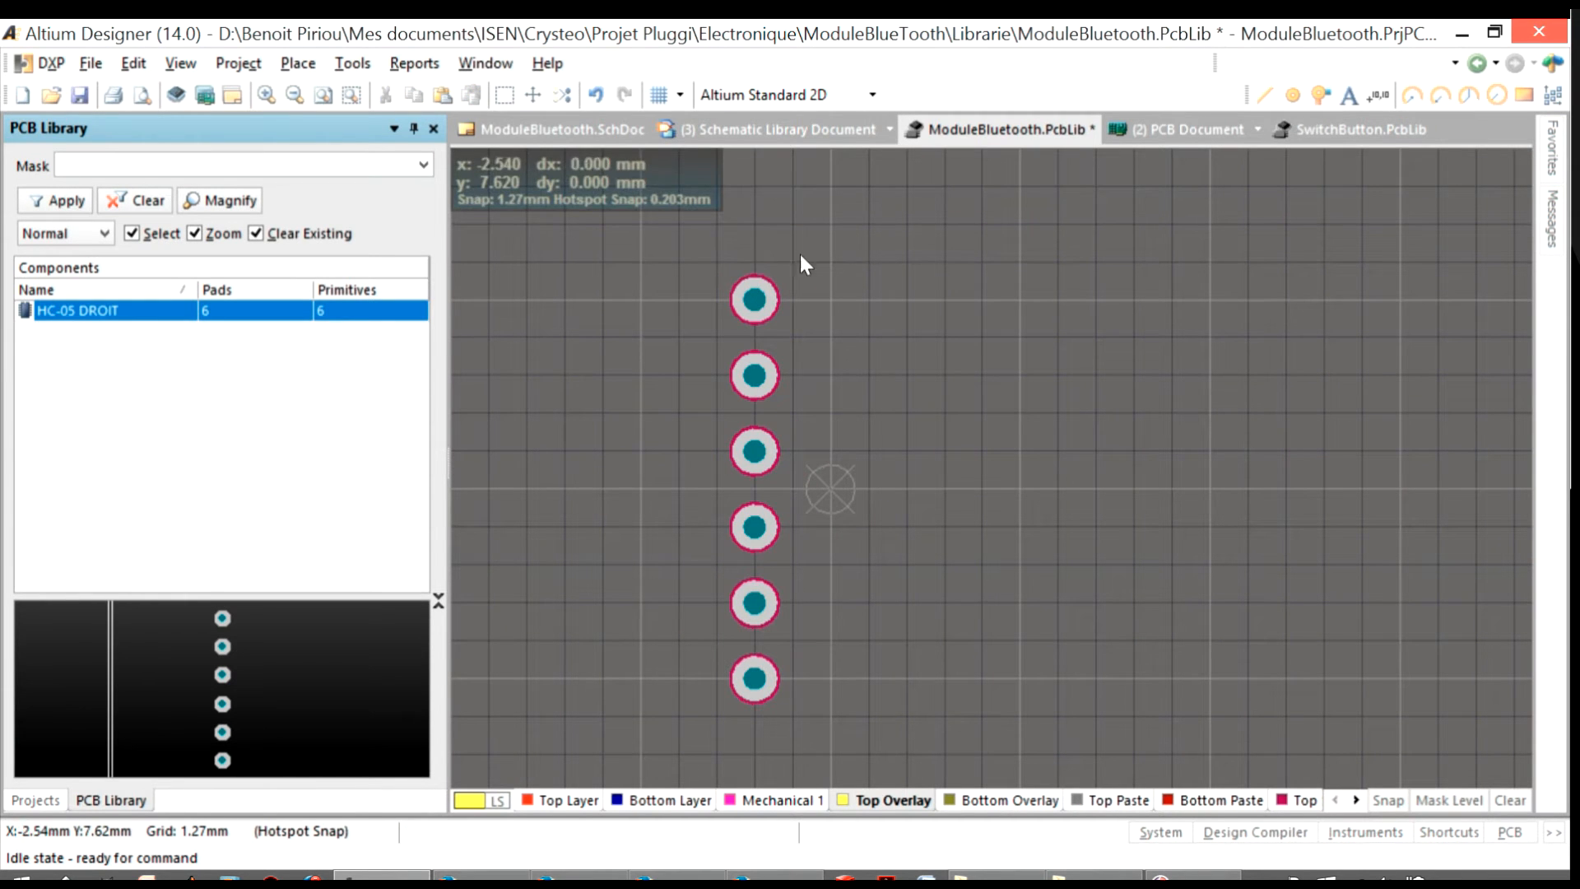
Draw a closed Top Overlay rectangle beside the pads, from X 0 to 2.54 mm and Y -7.62 to 7.62 mm
left_click(1265, 96)
left_click(907, 299)
left_click(907, 716)
left_click(831, 716)
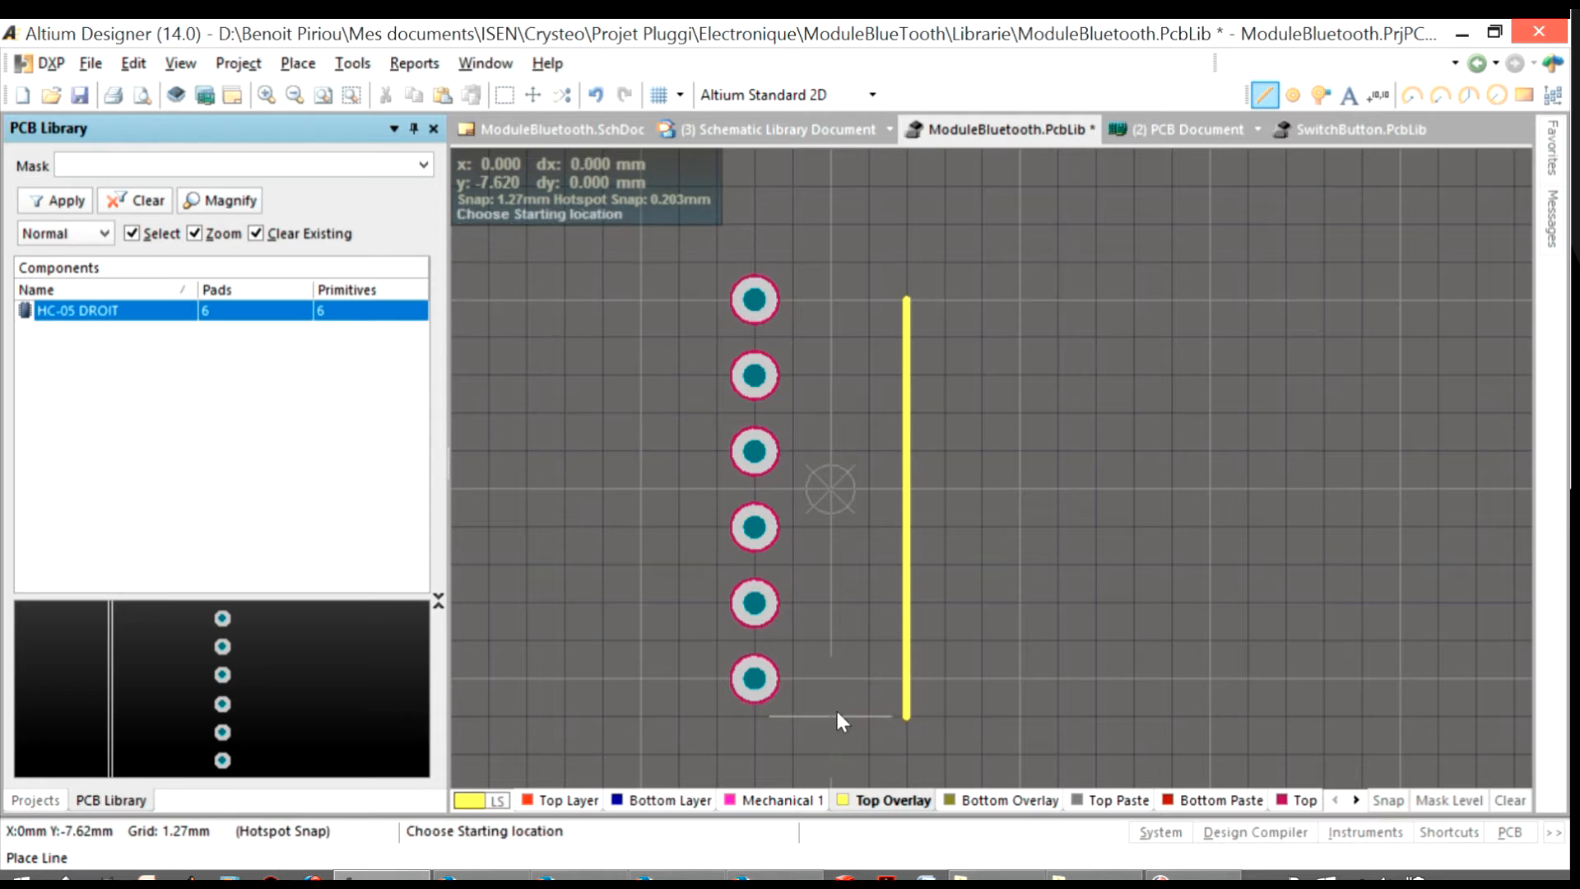
left_click(831, 262)
left_click(907, 261)
right_click(907, 300)
right_click(907, 300)
double_click(907, 300)
key("Escape")
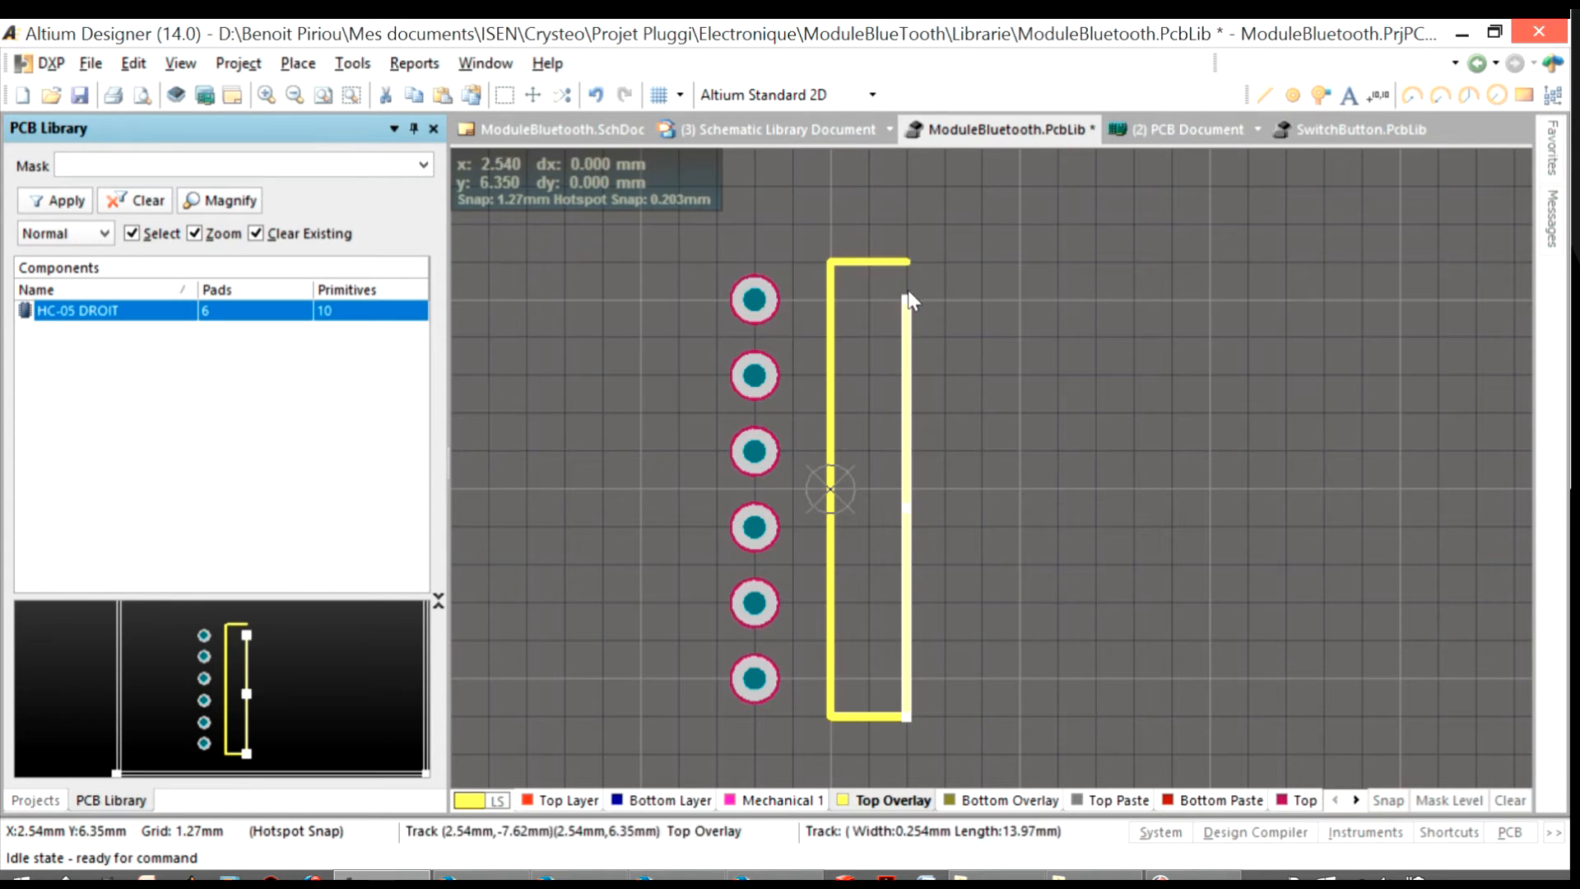
left_click_drag(907, 300, 906, 261)
left_click(869, 493)
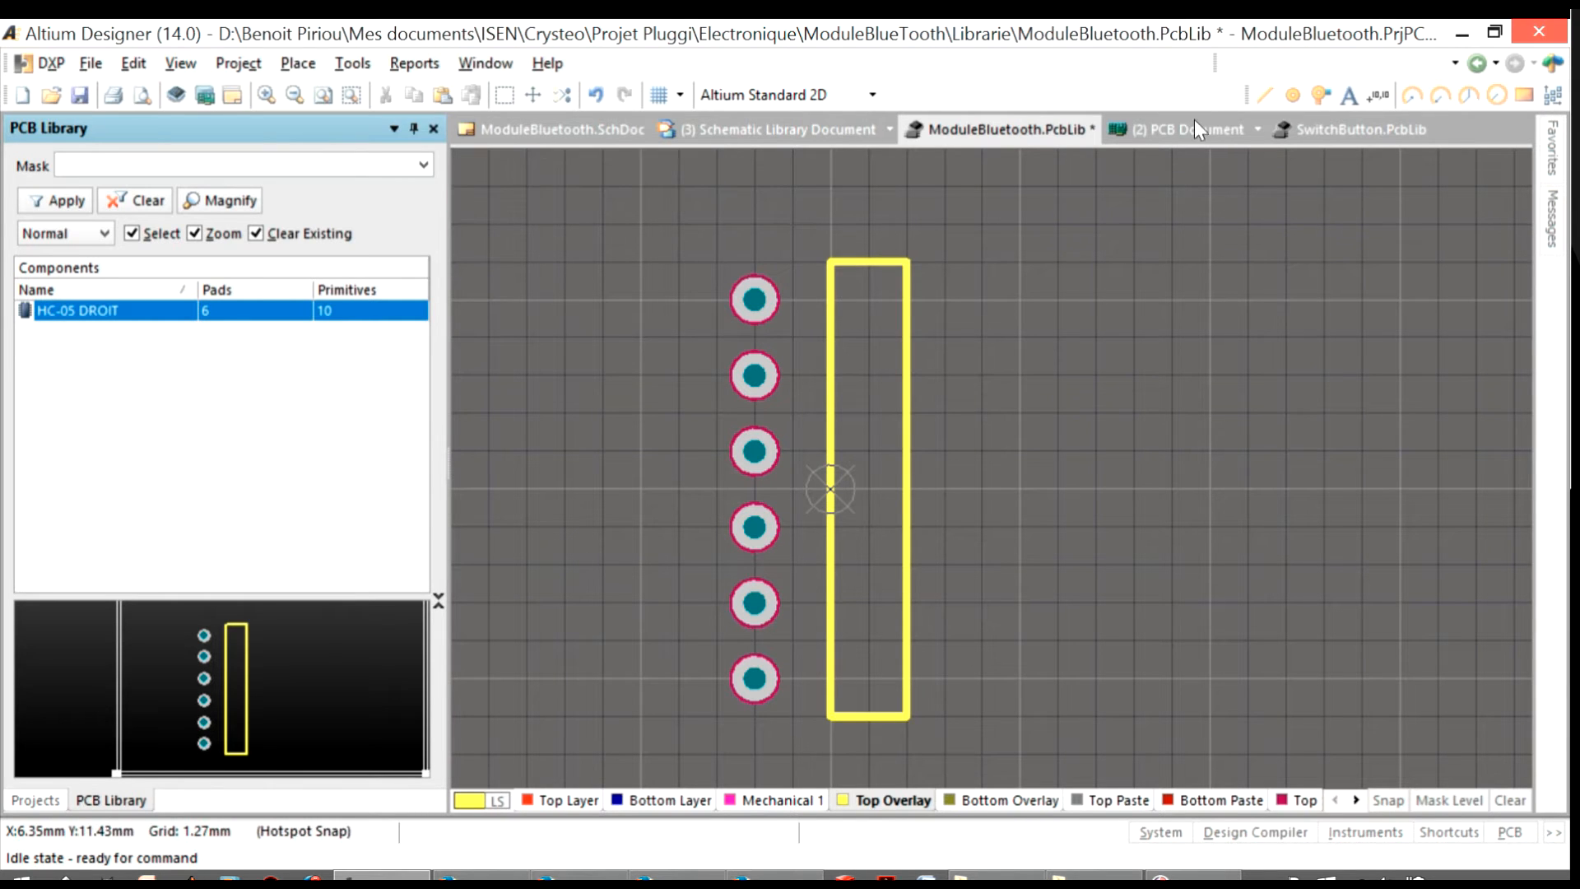
Draw horizontal 2.54 mm Top Overlay lines from the pads to X 0 mm
left_click(1265, 95)
left_click(755, 300)
left_click(830, 299)
right_click(831, 300)
left_click(754, 375)
left_click(830, 375)
right_click(830, 376)
left_click(754, 451)
left_click(830, 452)
right_click(829, 452)
left_click(754, 528)
left_click(830, 528)
right_click(830, 527)
left_click(754, 603)
left_click(830, 605)
right_click(830, 605)
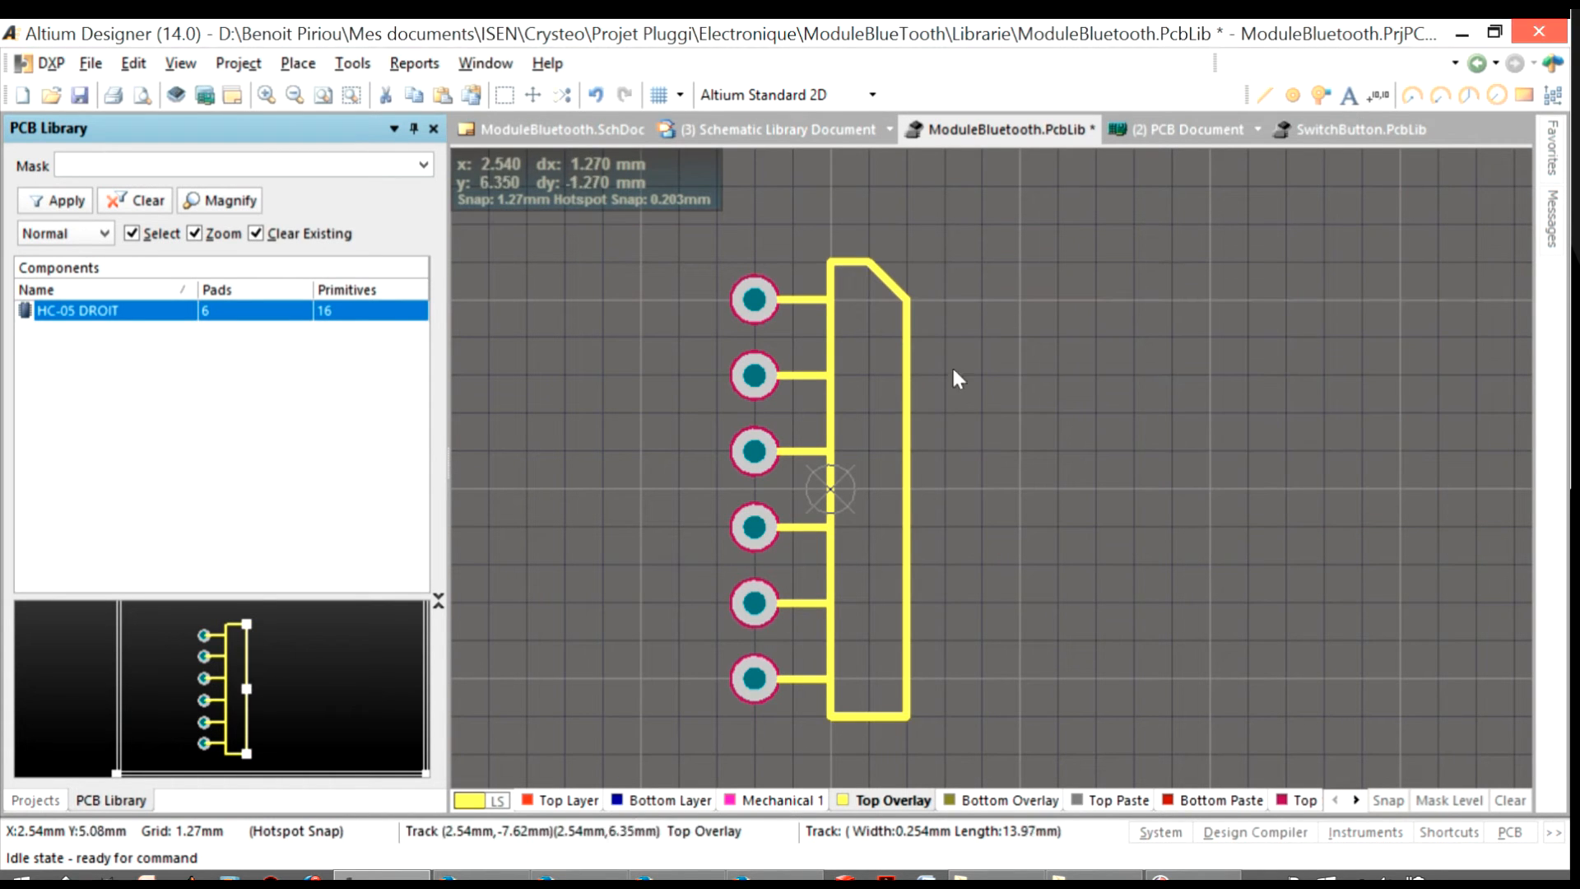
Chamfer the two outline corners farthest from the pads by 1.27 mm, reconnecting the edge lines
left_click(881, 678)
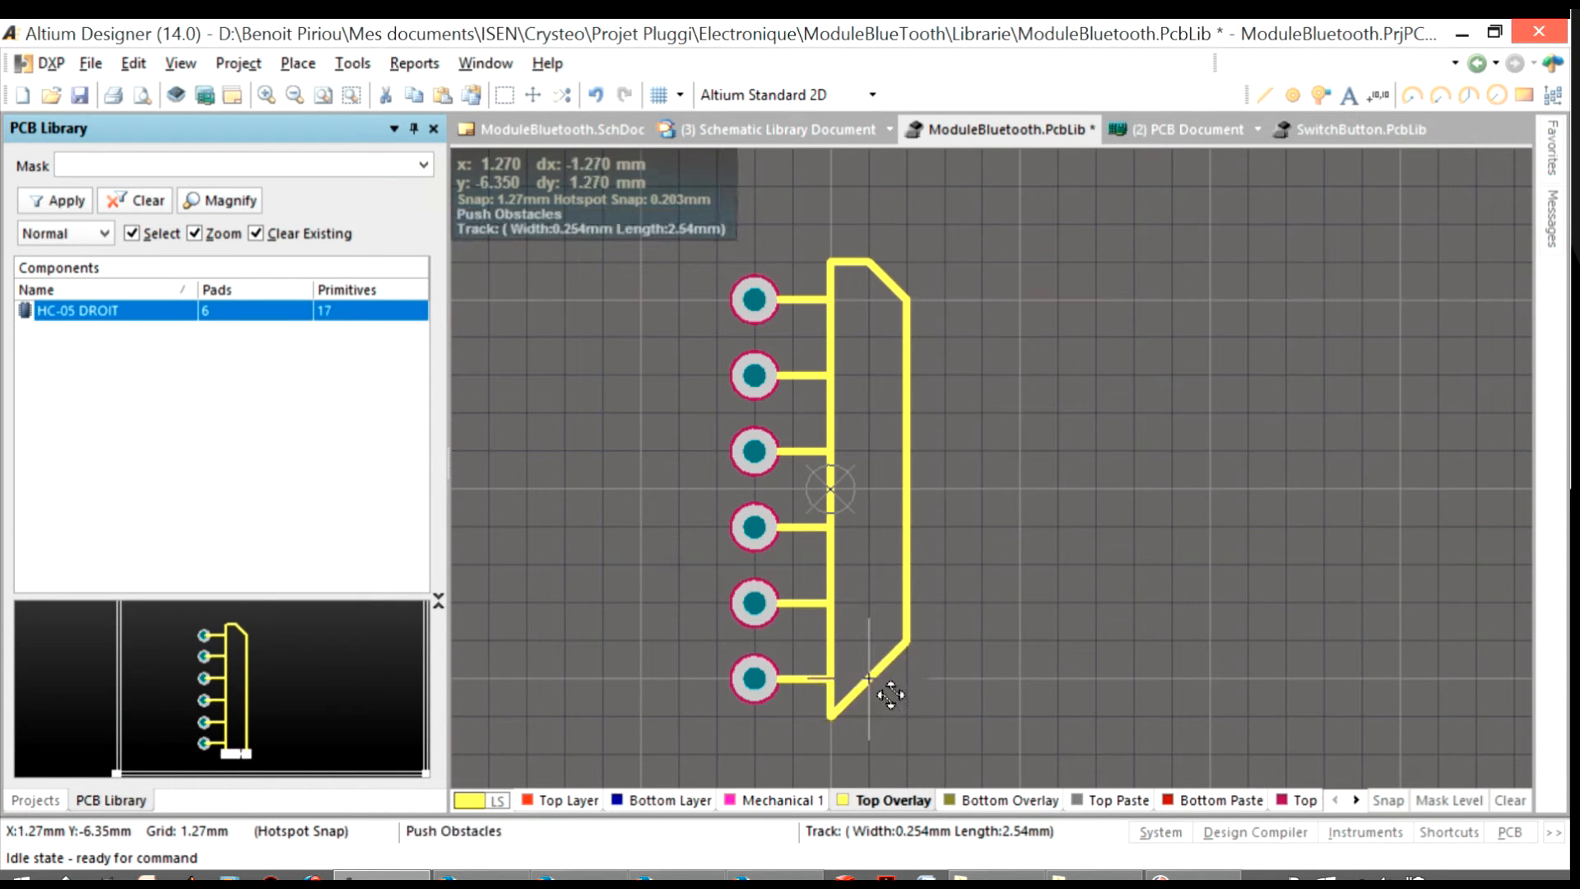
left_click(868, 686)
key("Delete")
left_click_drag(888, 659, 907, 680)
left_click_drag(850, 697, 869, 716)
left_click(1265, 95)
left_click(906, 680)
right_click(906, 679)
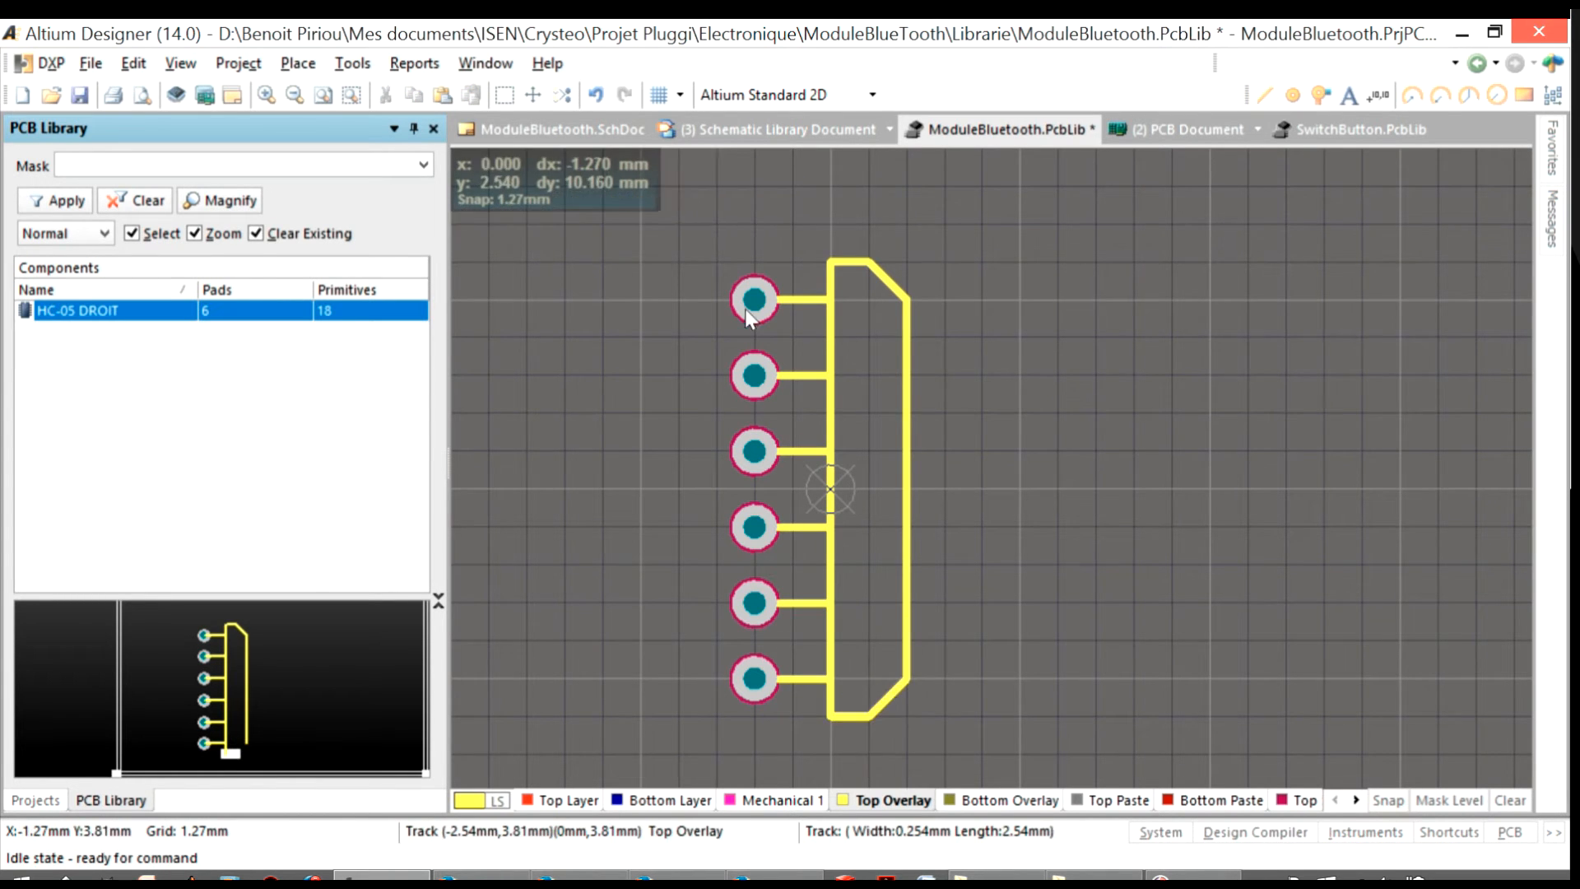
Delete the chamfered outline but keep the pad lines, and check ModuleBluetooth.SchLib before returning to the PCB library
scroll(747, 278, "up", 3, "ctrl")
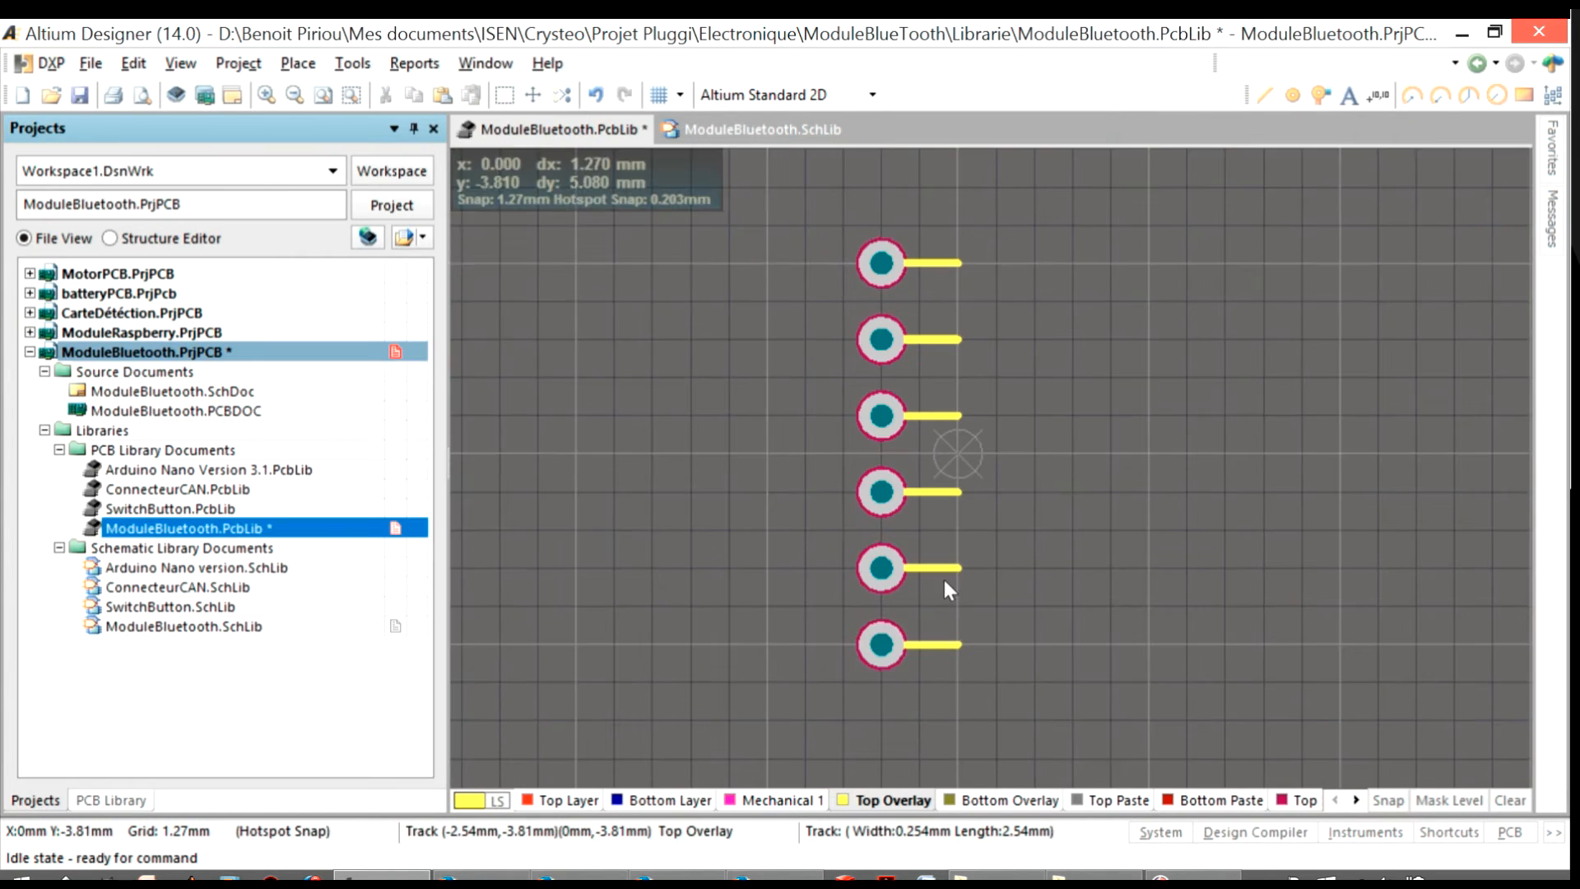
right_click_drag(1000, 523, 961, 561)
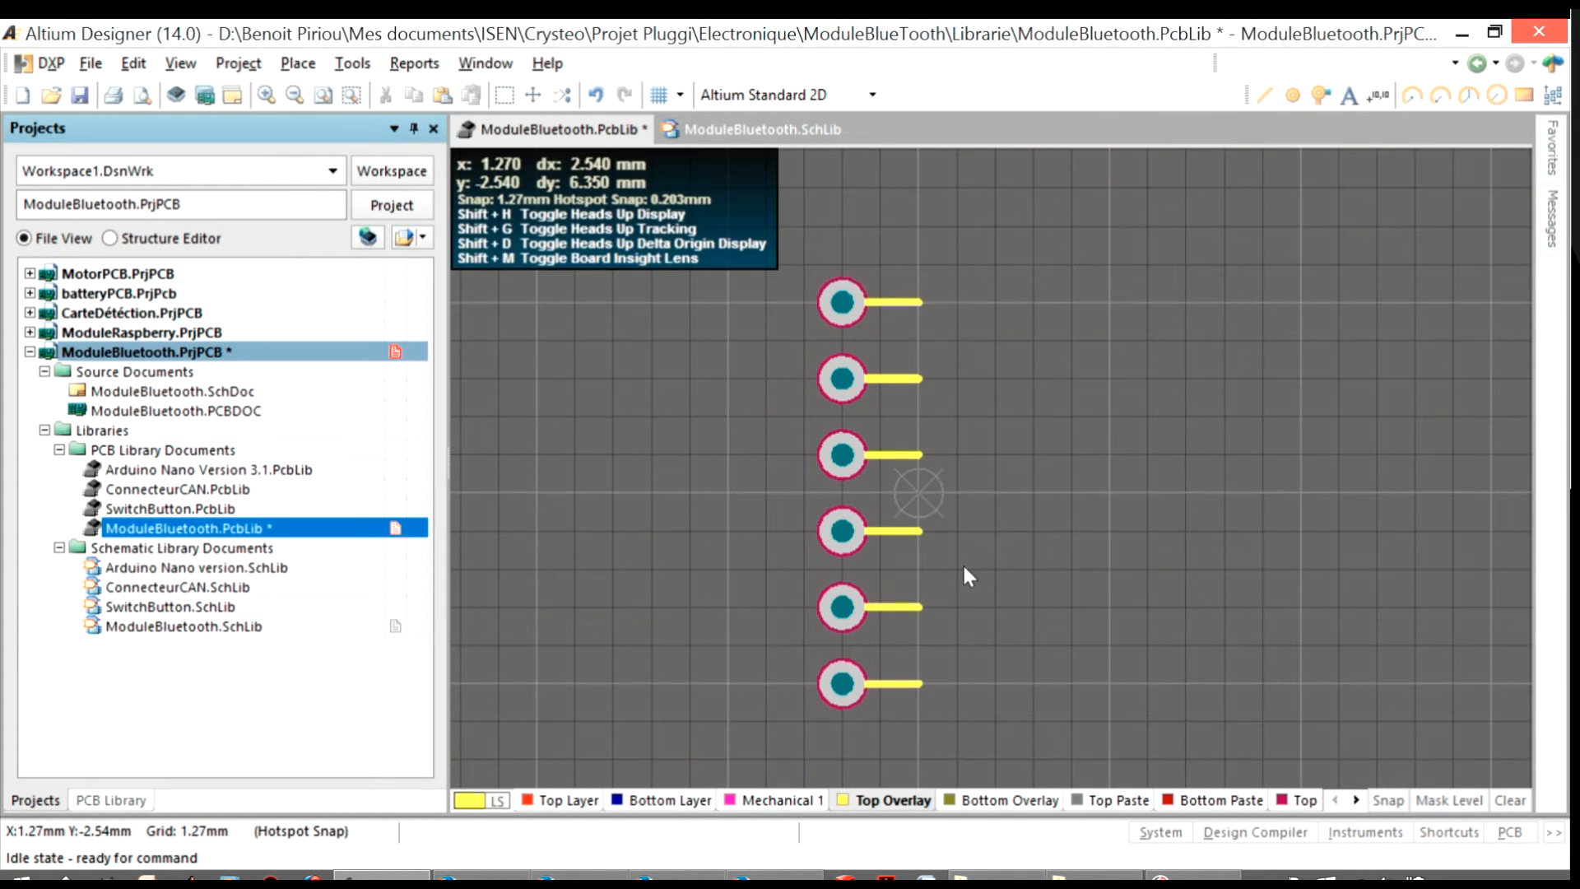
scroll(837, 309, "up", 3, "ctrl")
left_click(202, 627)
left_click(207, 532)
Draw a Top Overlay body outline from X 0 to 2.54 mm and Y -7.62 to 7.62 mm, with 1.27 mm chamfers on the pad side
left_click(1265, 95)
left_click(751, 268)
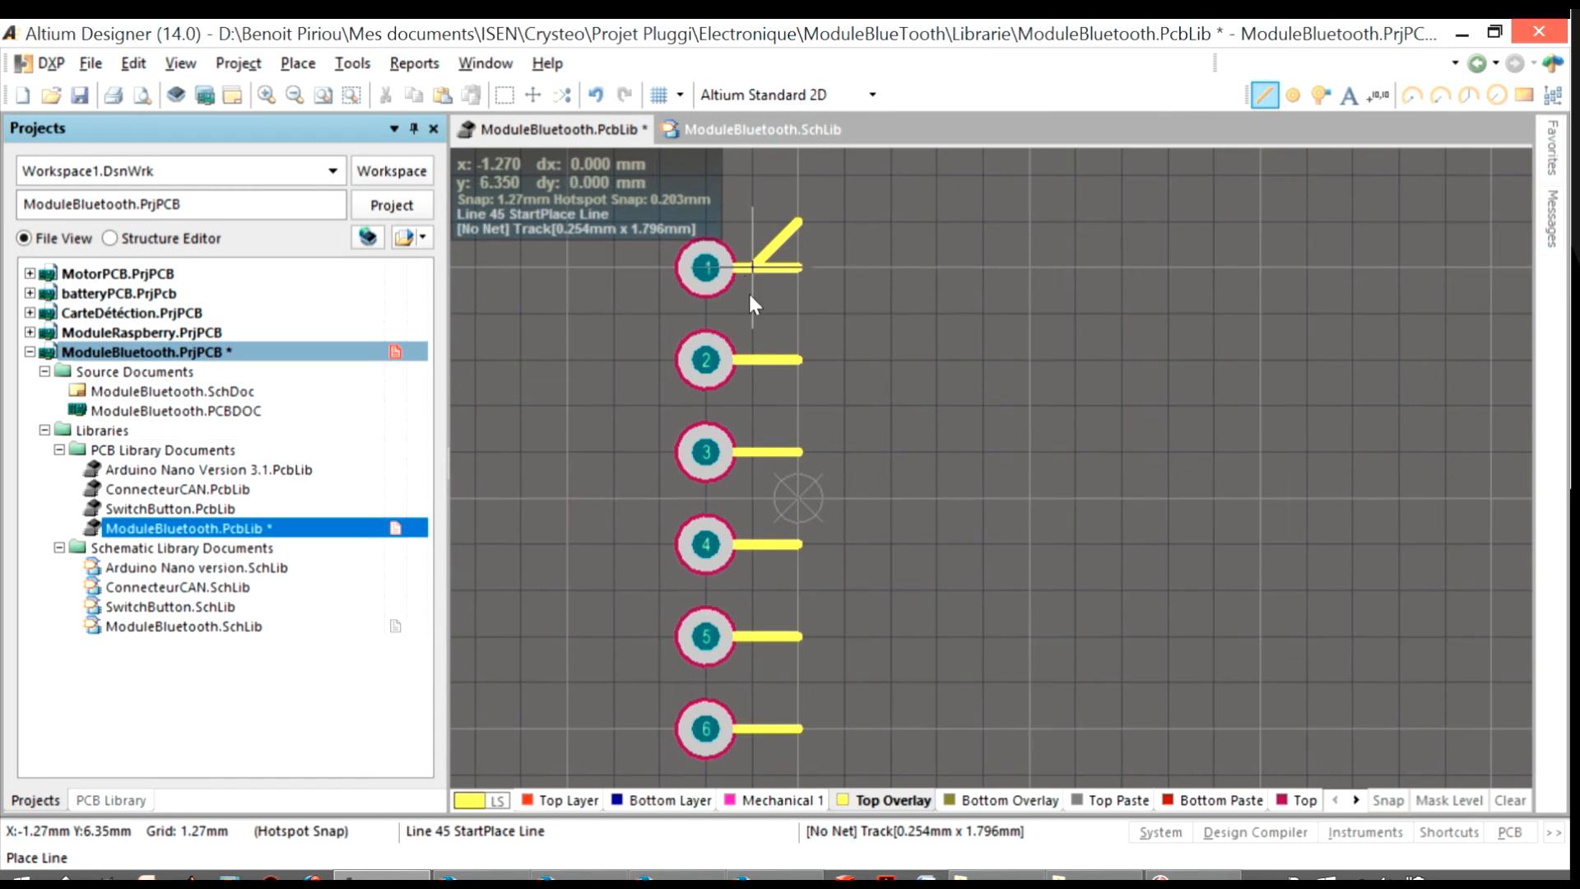
right_click(749, 754)
left_click(798, 267)
left_click(844, 222)
left_click(890, 221)
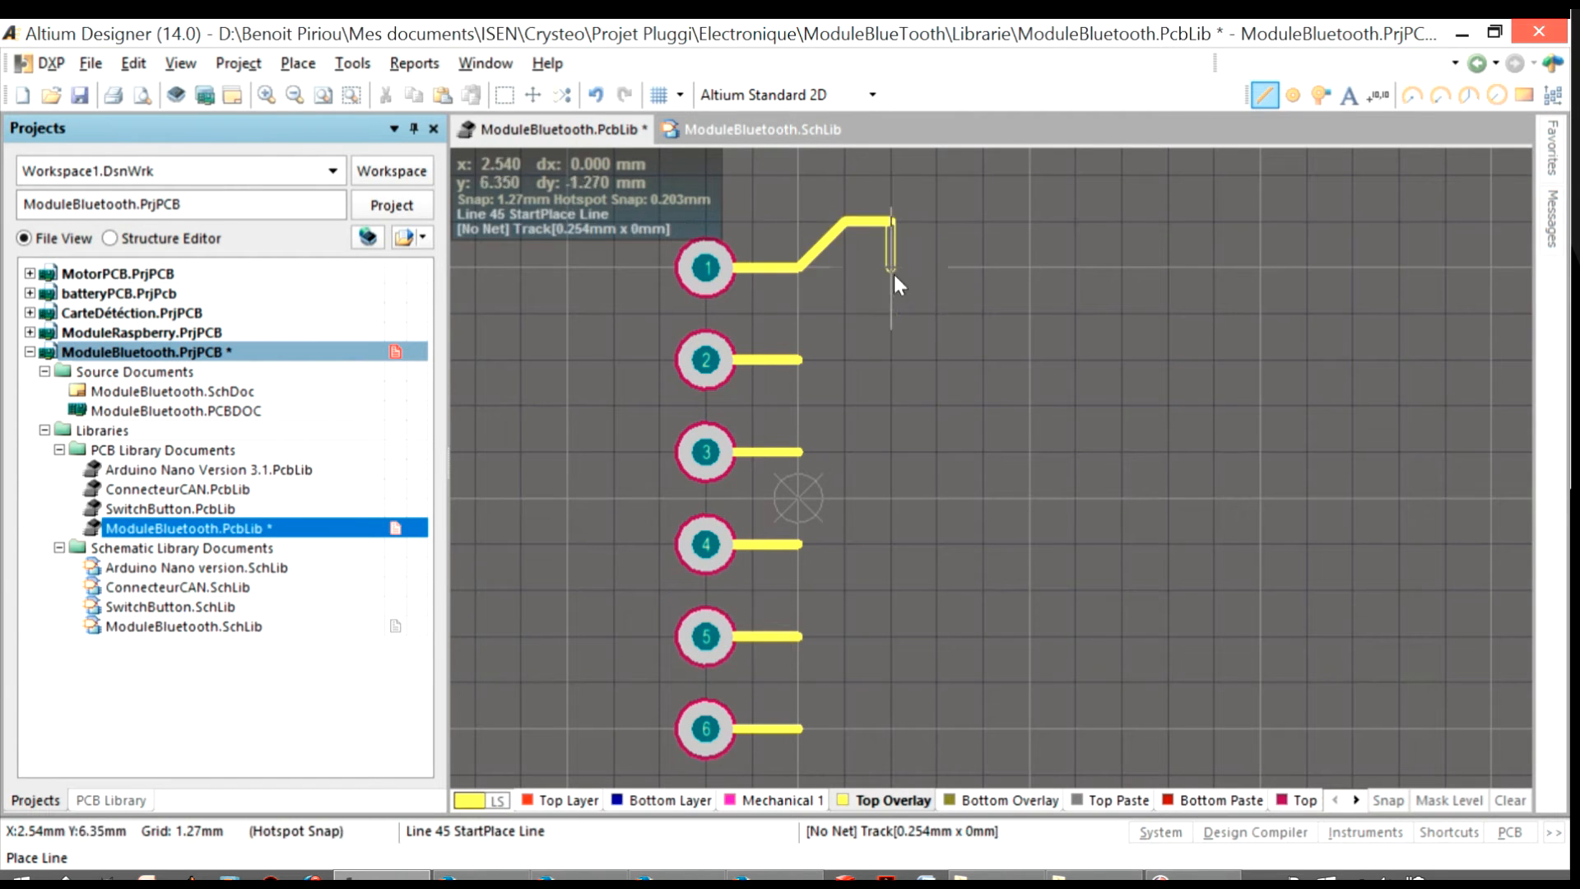
left_click(890, 676)
left_click(844, 677)
left_click(798, 630)
left_click(795, 171)
right_click(780, 181)
Add an inner 1.27 by 7.62 mm rectangle against the outline's far edge, spanning from pad 2 to pad 5
scroll(782, 185, "up", 2)
left_click(889, 458)
left_click(845, 457)
left_click(844, 734)
left_click(844, 734)
left_click(890, 734)
right_click(890, 734)
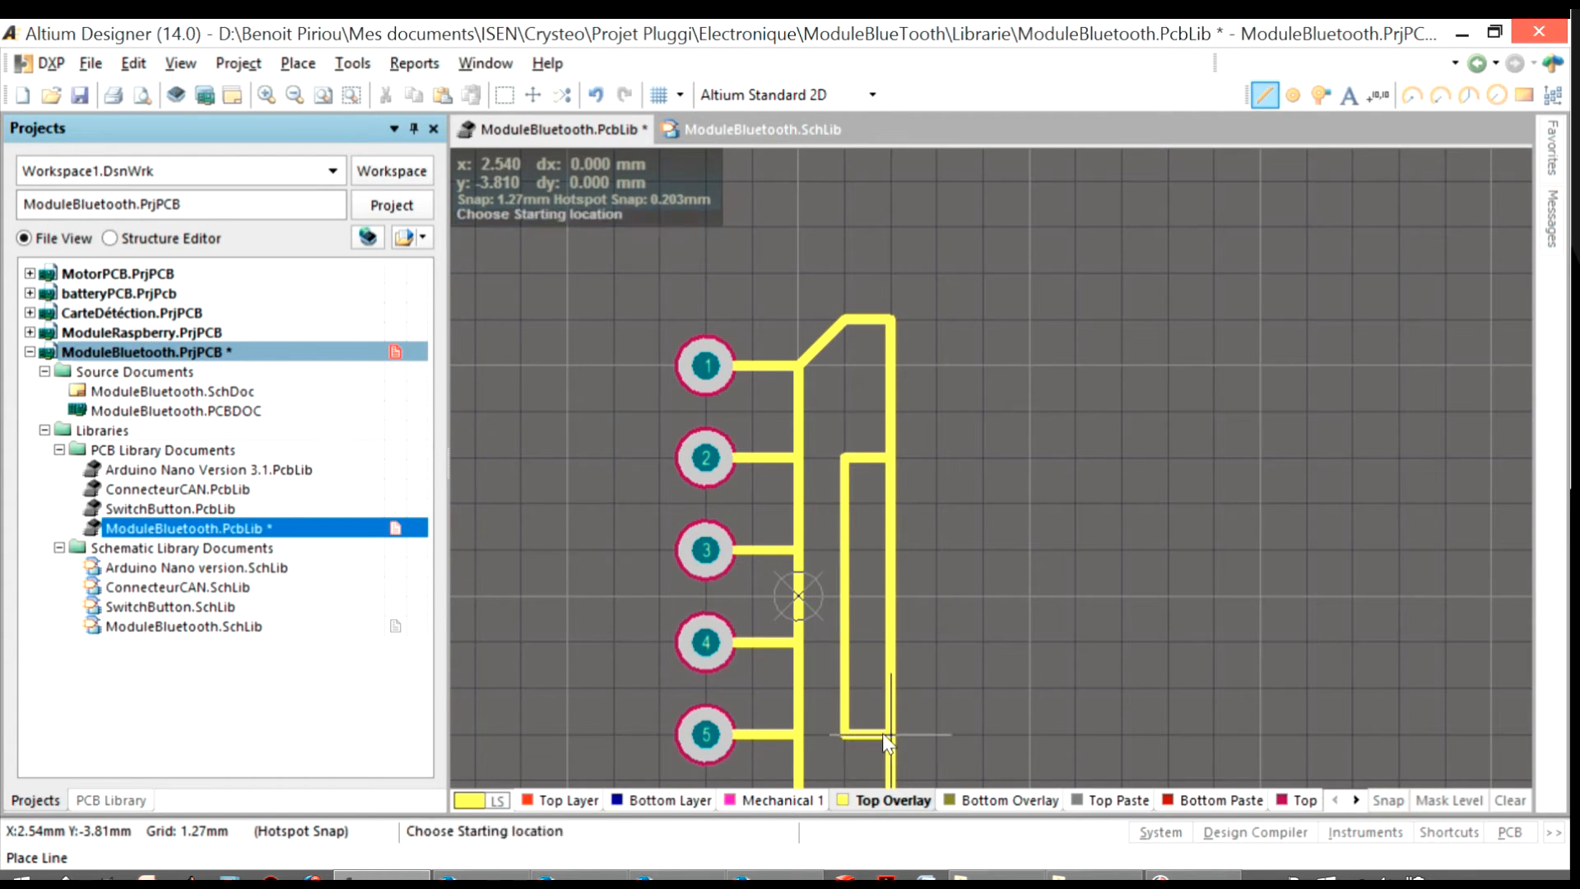
right_click(890, 733)
scroll(900, 510, "down", 2, "ctrl")
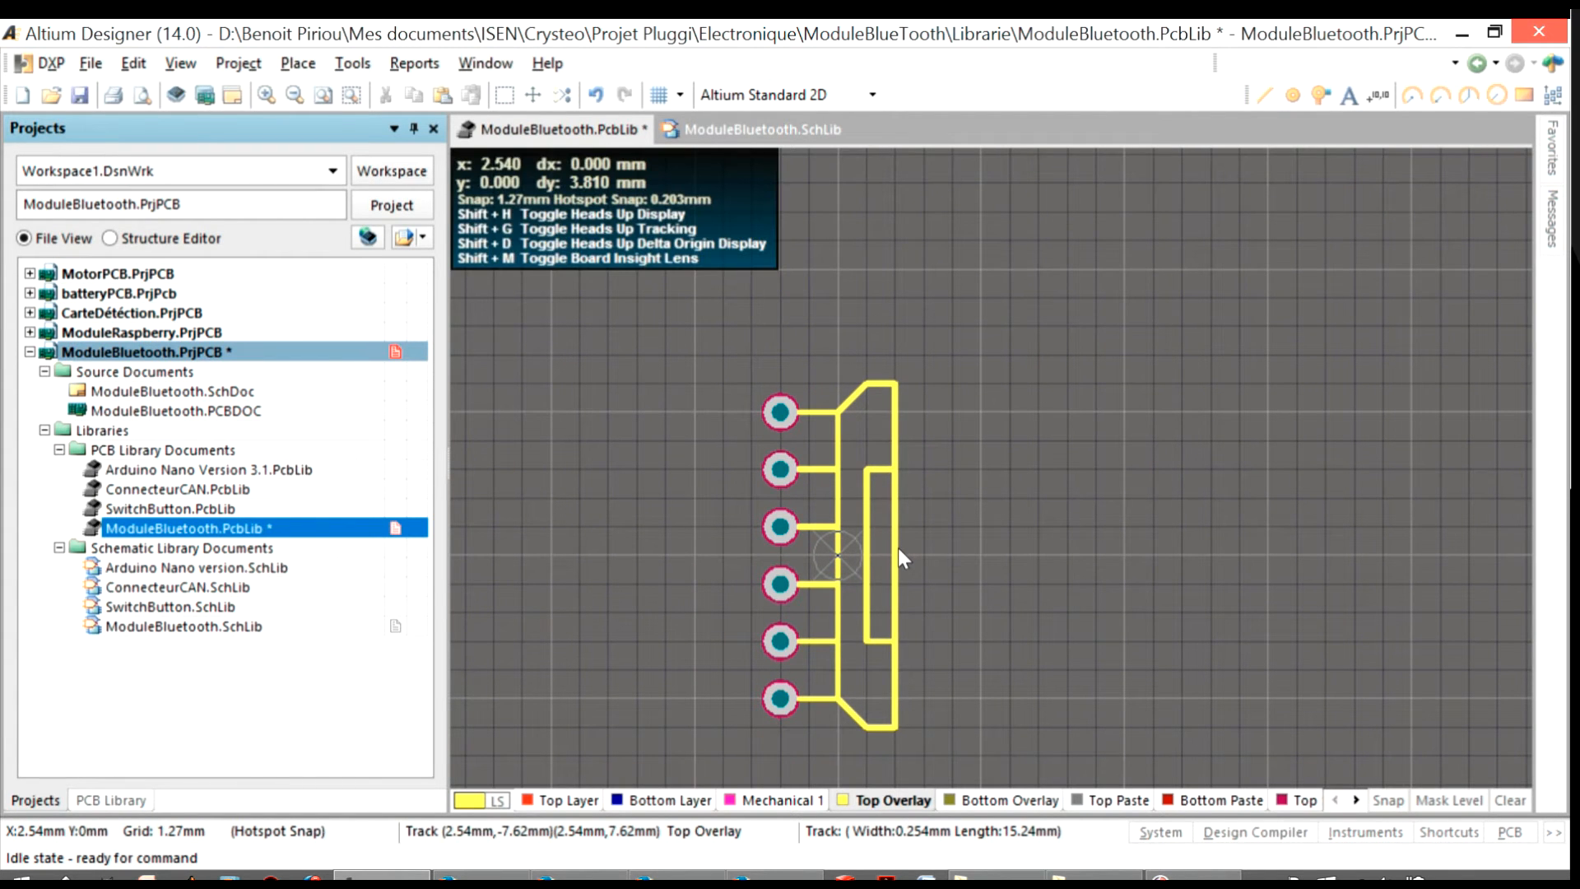
Extend the upper end of the body outline by 1.27 mm, keeping its chamfer
left_click(923, 381)
left_click(885, 383)
mouse_move(868, 383)
left_mouse_down()
mouse_move(868, 355)
mouse_move(895, 355)
mouse_move(866, 354)
left_mouse_up()
left_click(867, 355)
left_click(923, 356)
Try to shift the outline's short bottom edge downward and undo the move
left_click(866, 726)
left_click_drag(879, 727, 878, 740)
key("ctrl+z")
scroll(877, 725, "up", 2, "ctrl")
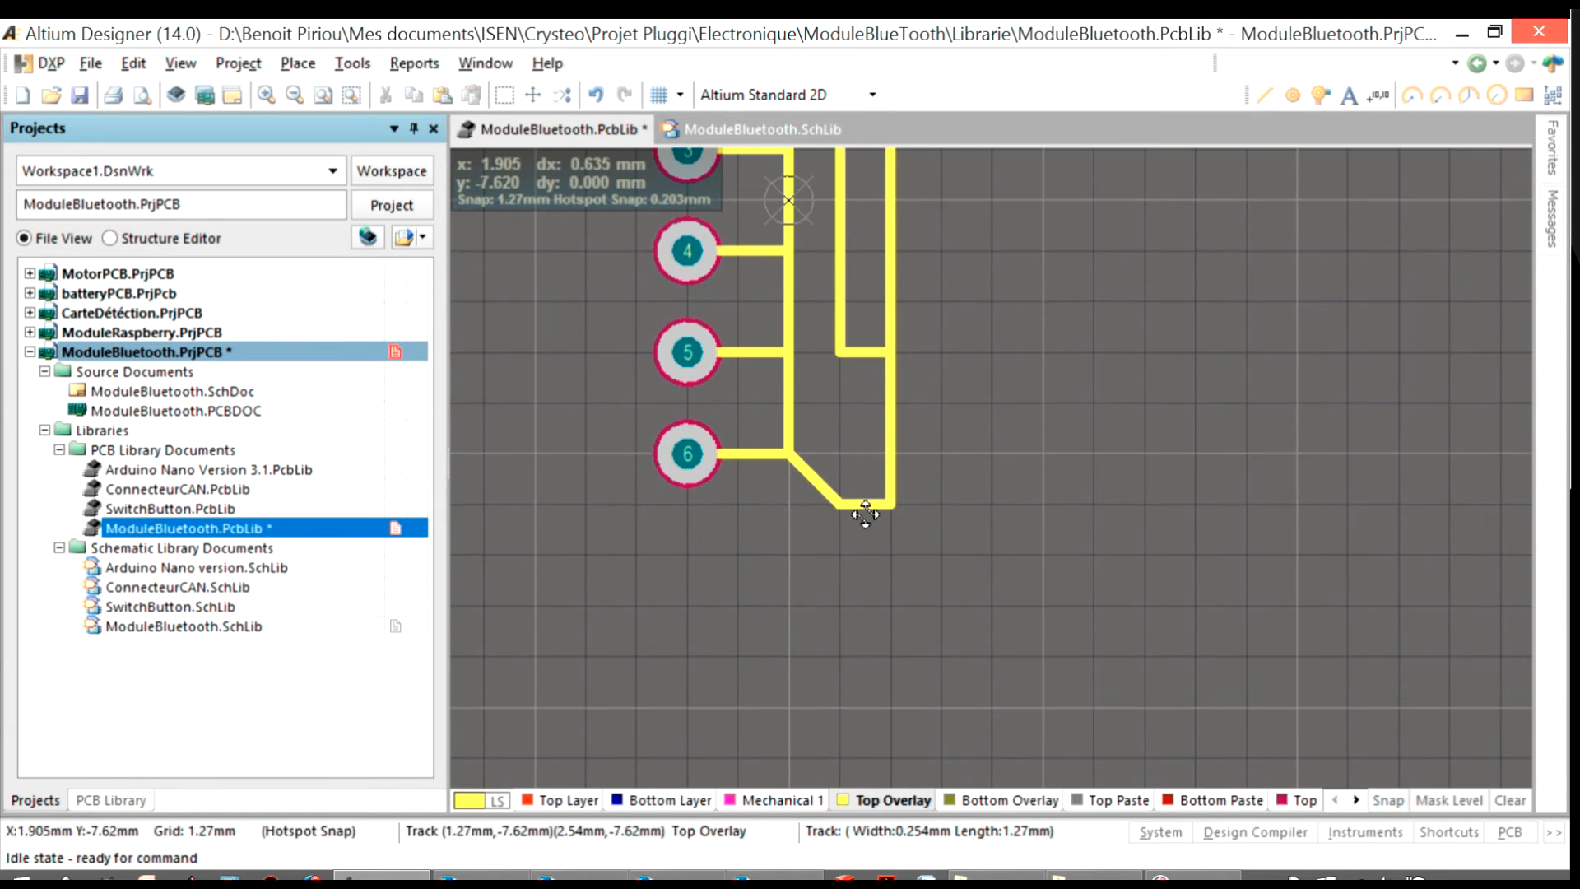
scroll(840, 505, "down", 2, "ctrl")
scroll(875, 618, "up", 1, "ctrl")
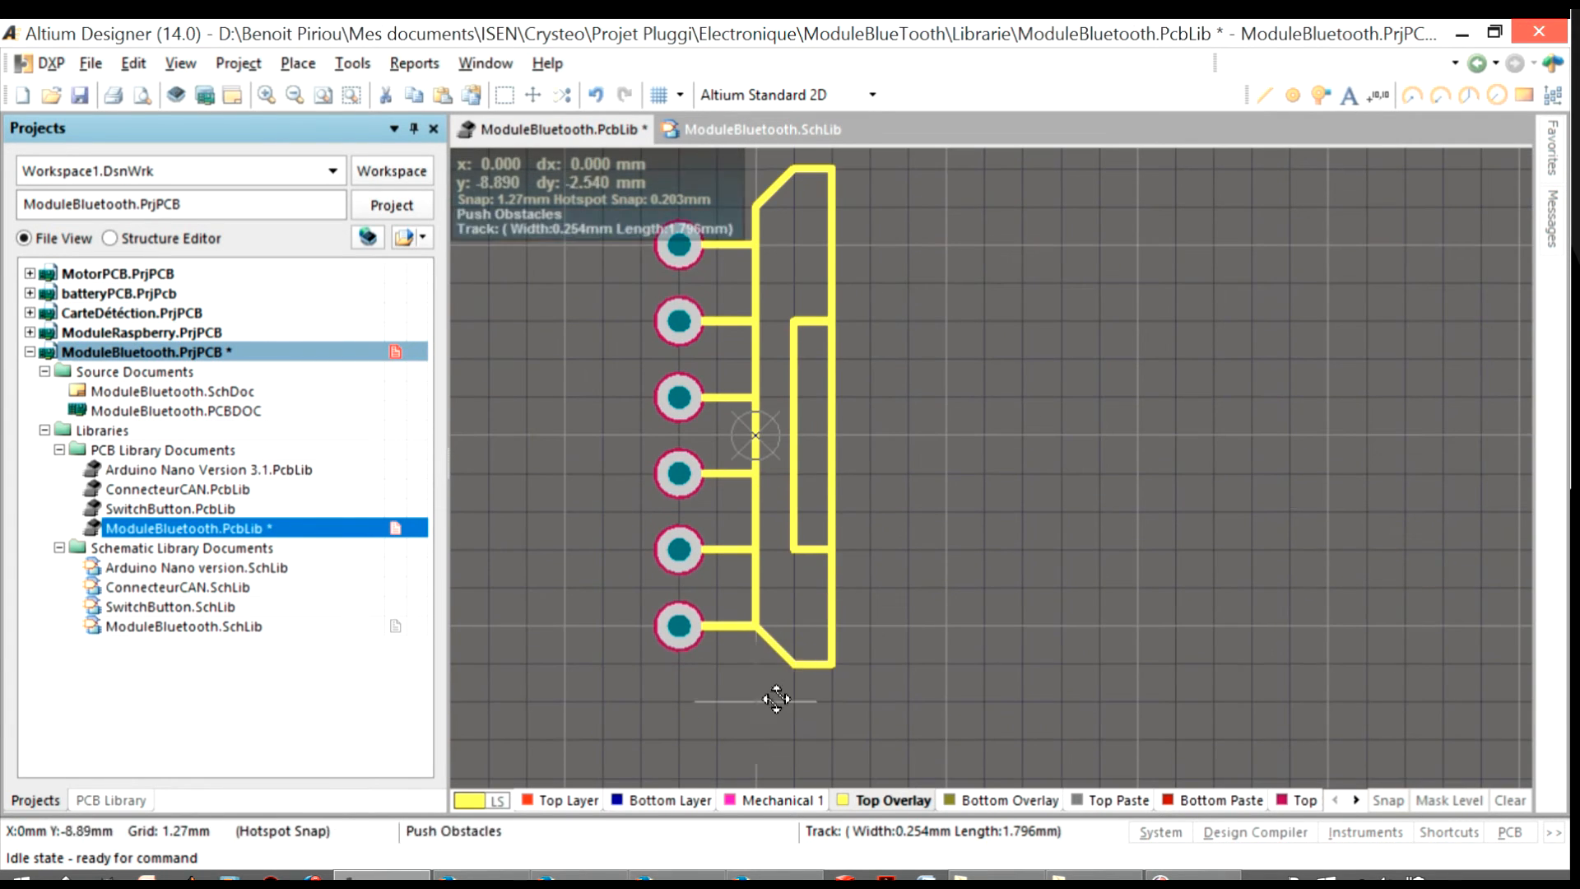
Replace the outline's lower end with lines reaching Y -8.89 mm, including a 1.27 mm chamfer on the pad side
left_click(795, 664)
key("Delete")
left_click(791, 658)
key("Delete")
left_click(1266, 96)
left_click(755, 627)
left_click(756, 663)
left_click(793, 701)
left_click(831, 701)
left_click(831, 665)
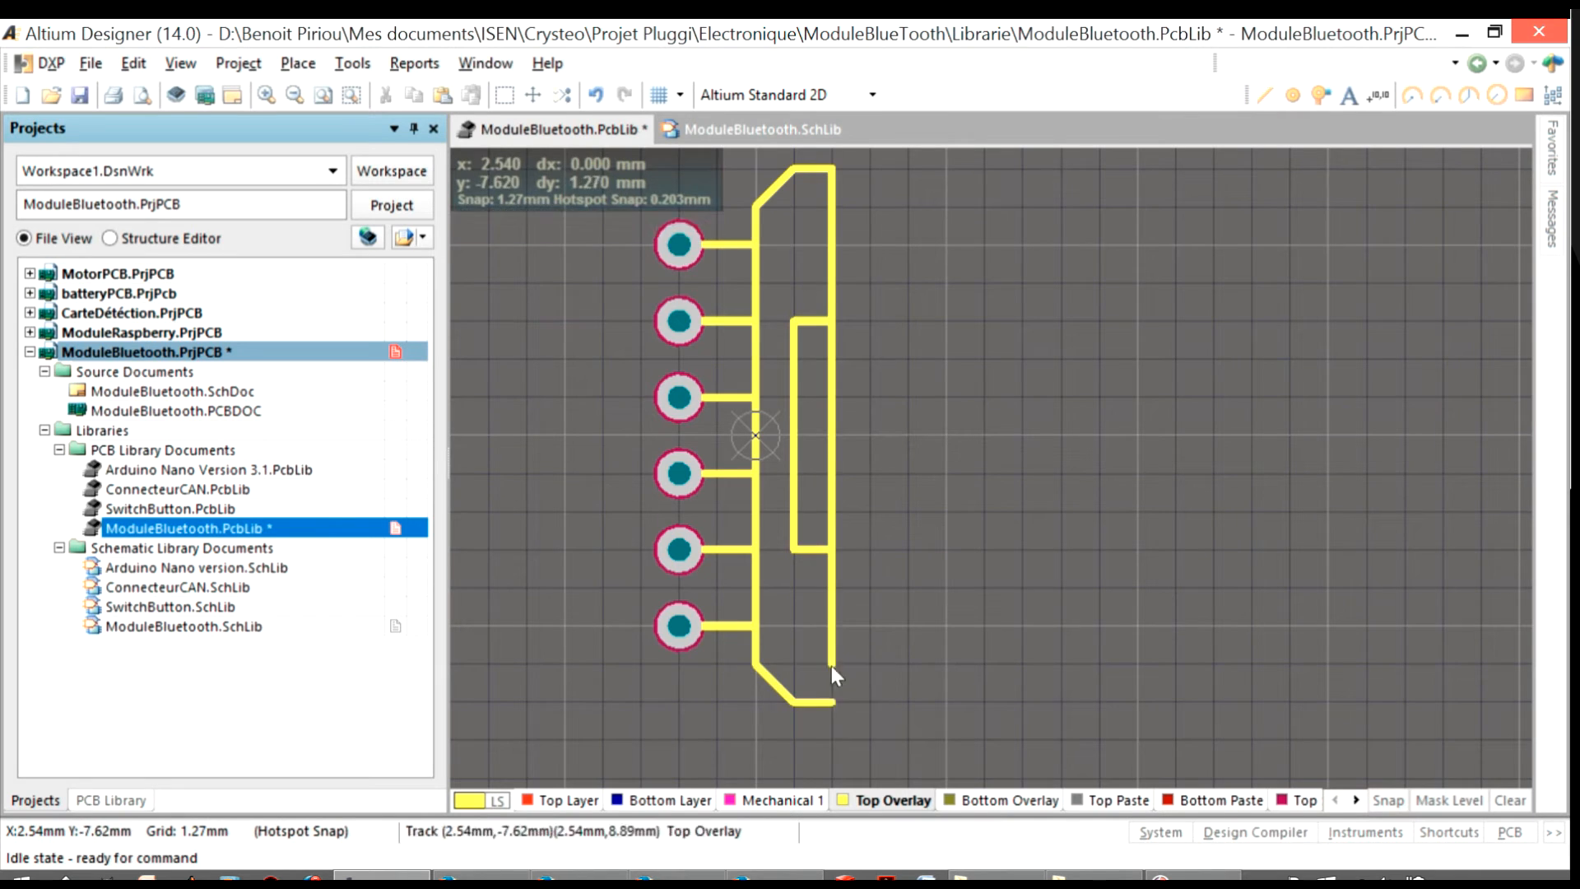
Save the ModuleBluetooth.PcbLib library
scroll(826, 691, "down", 1, "ctrl")
left_click(90, 64)
left_click(142, 279)
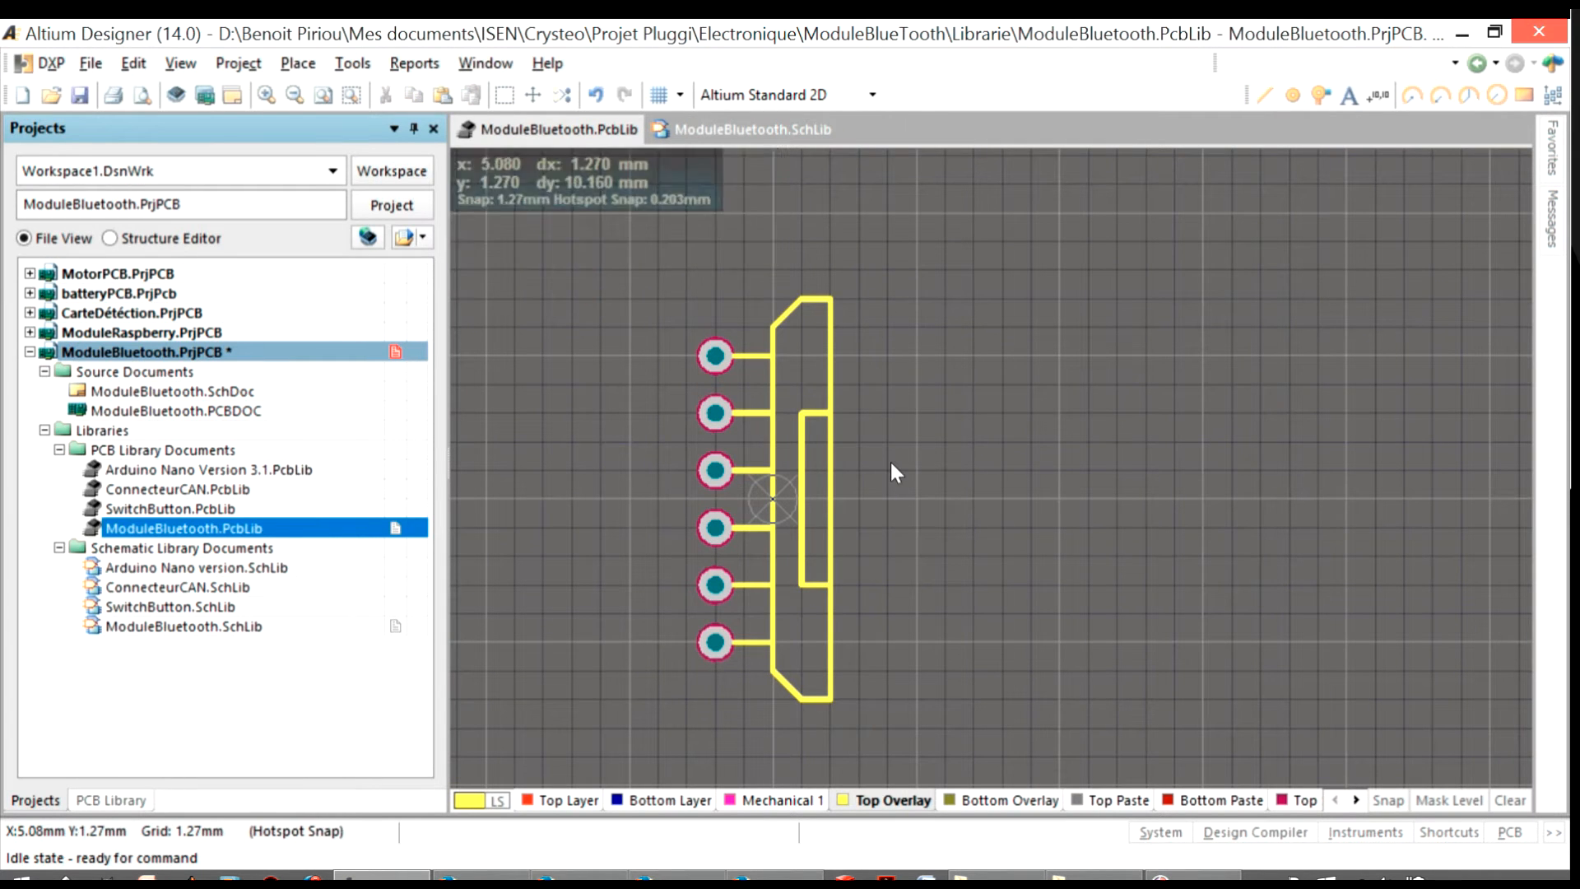
Set pad 1's hole size to 1.05 mm
scroll(671, 410, "up", 2, "ctrl")
double_click(772, 298)
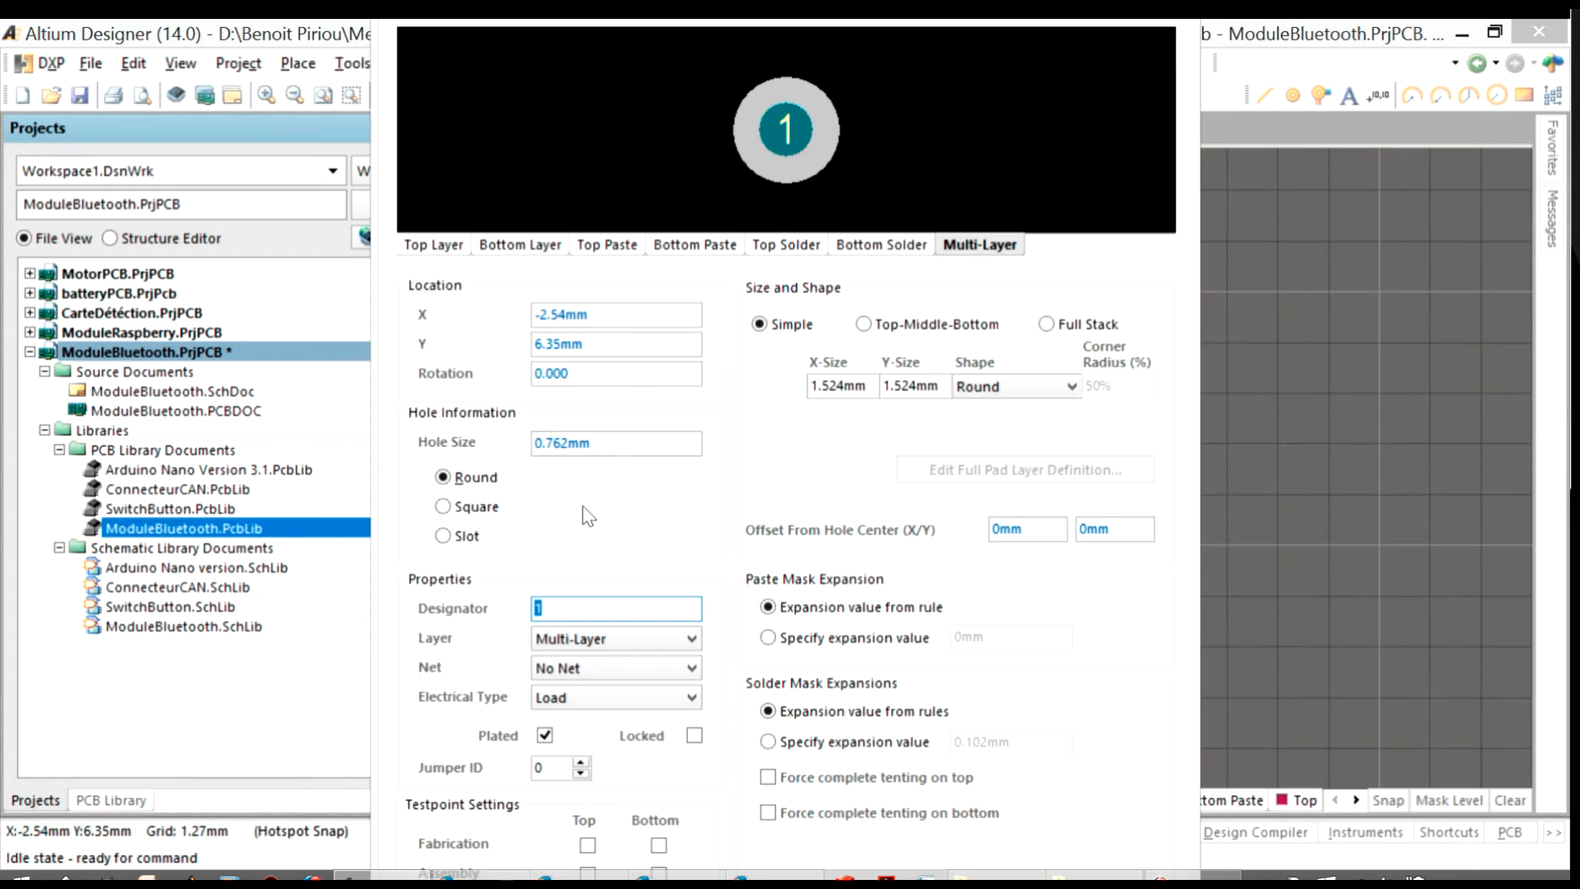
left_click(557, 443)
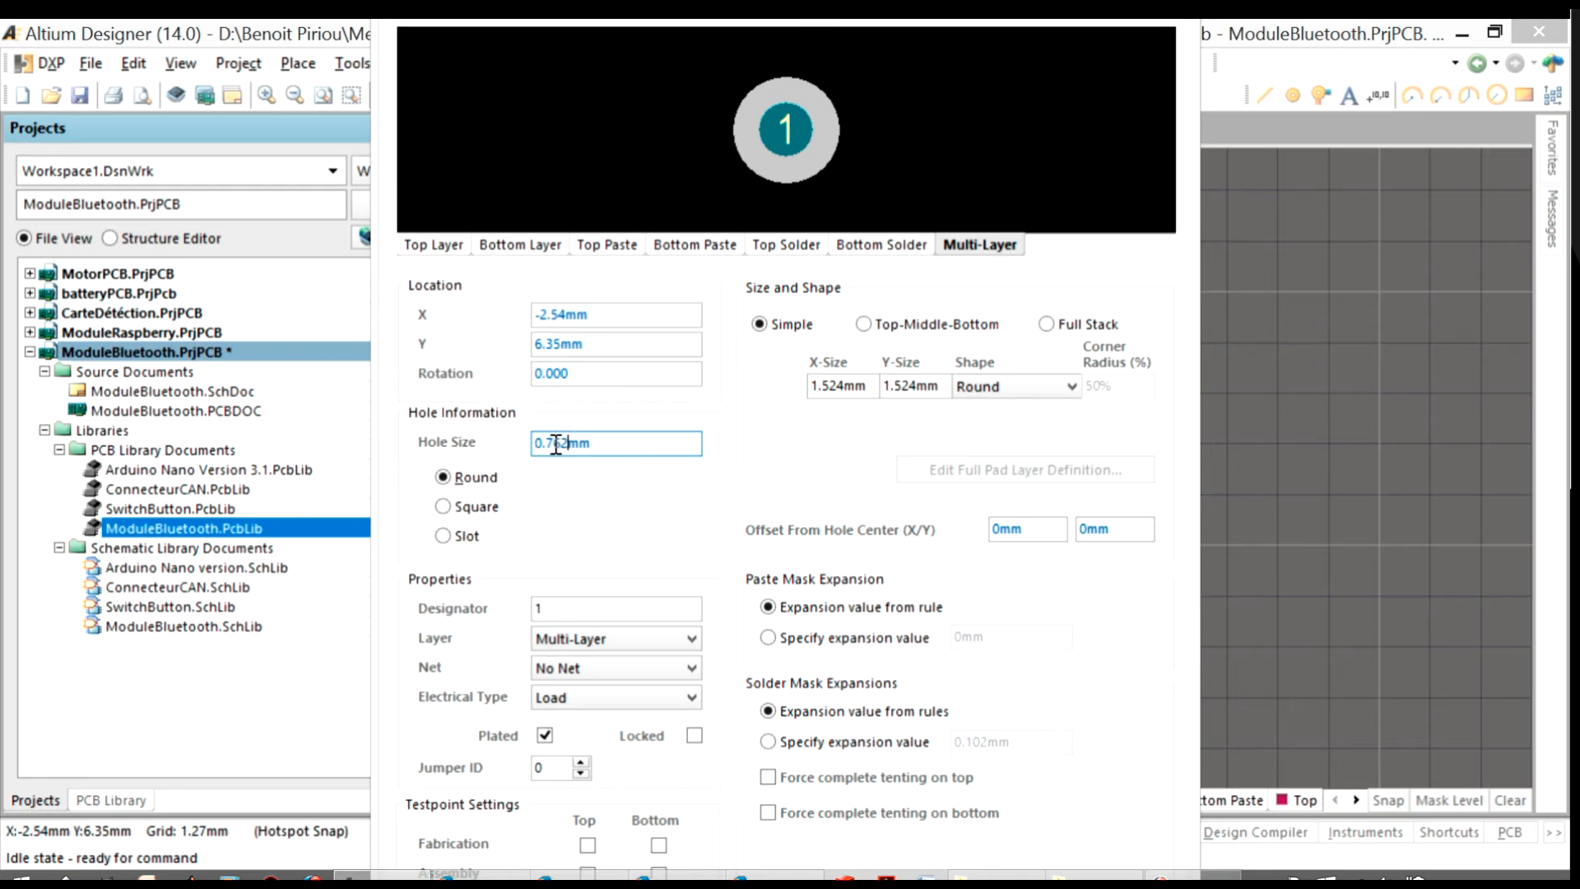
type("1.05mm")
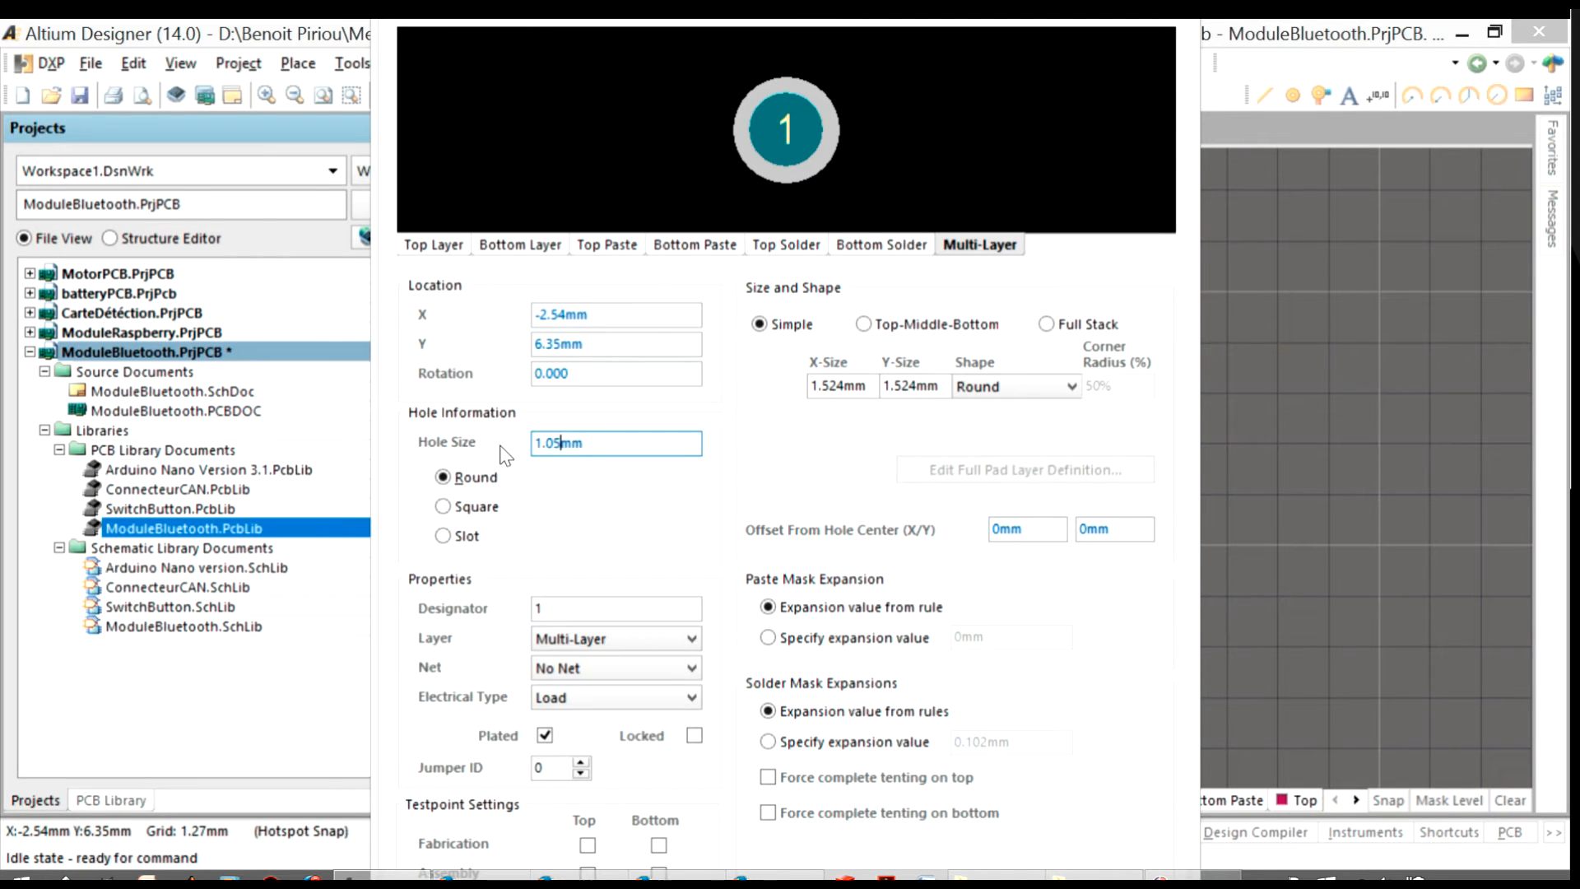
key("Return")
Set pad 1's X-Size and Y-Size to 1.7 mm
double_click(762, 287)
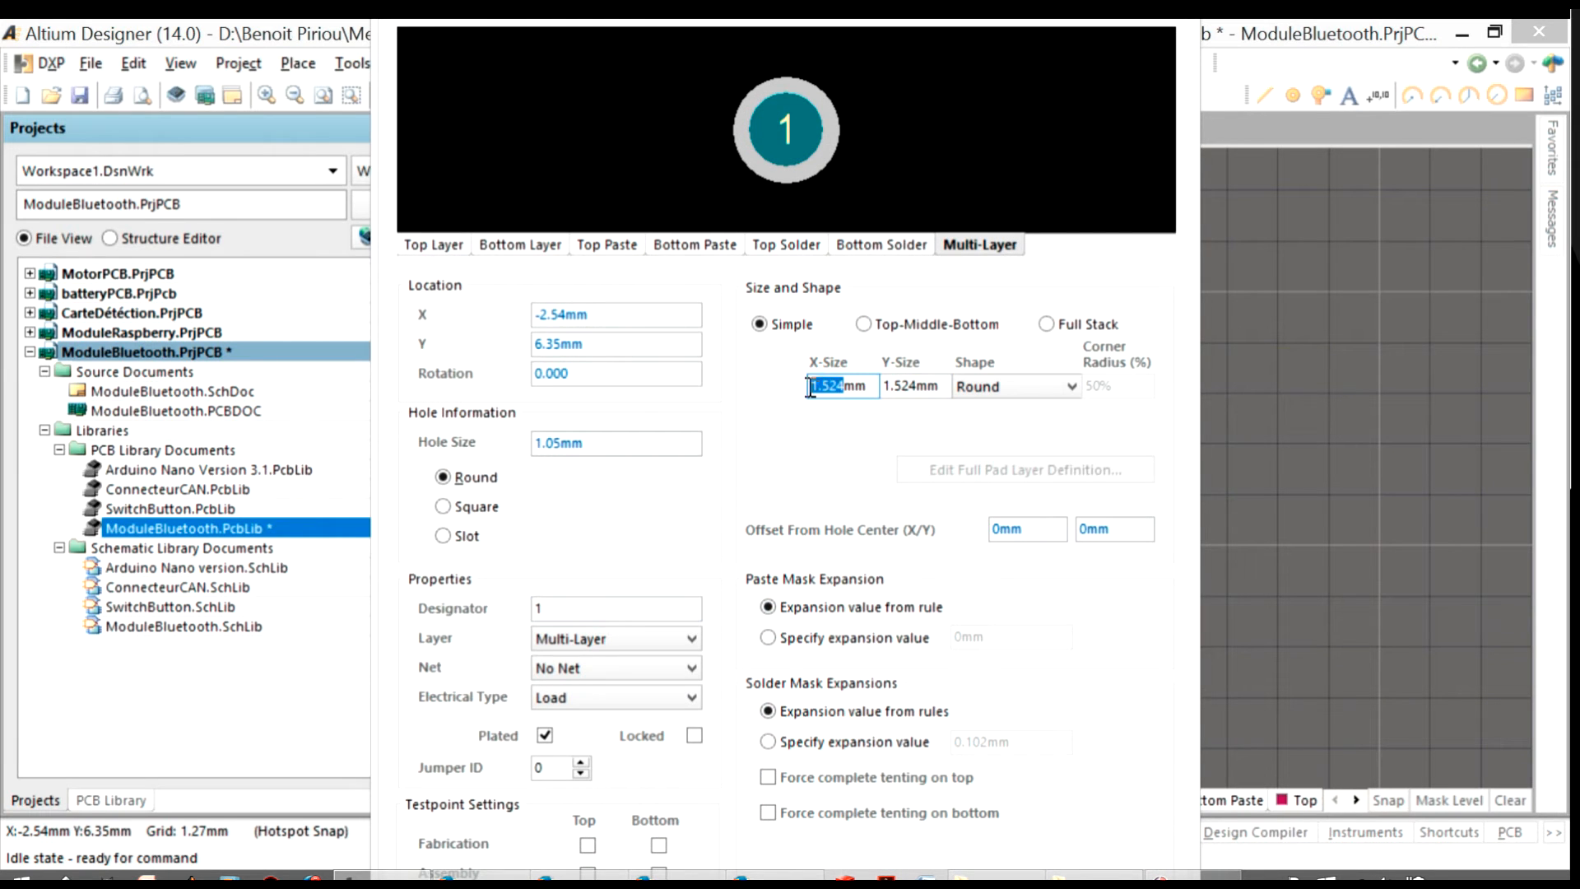
type("7")
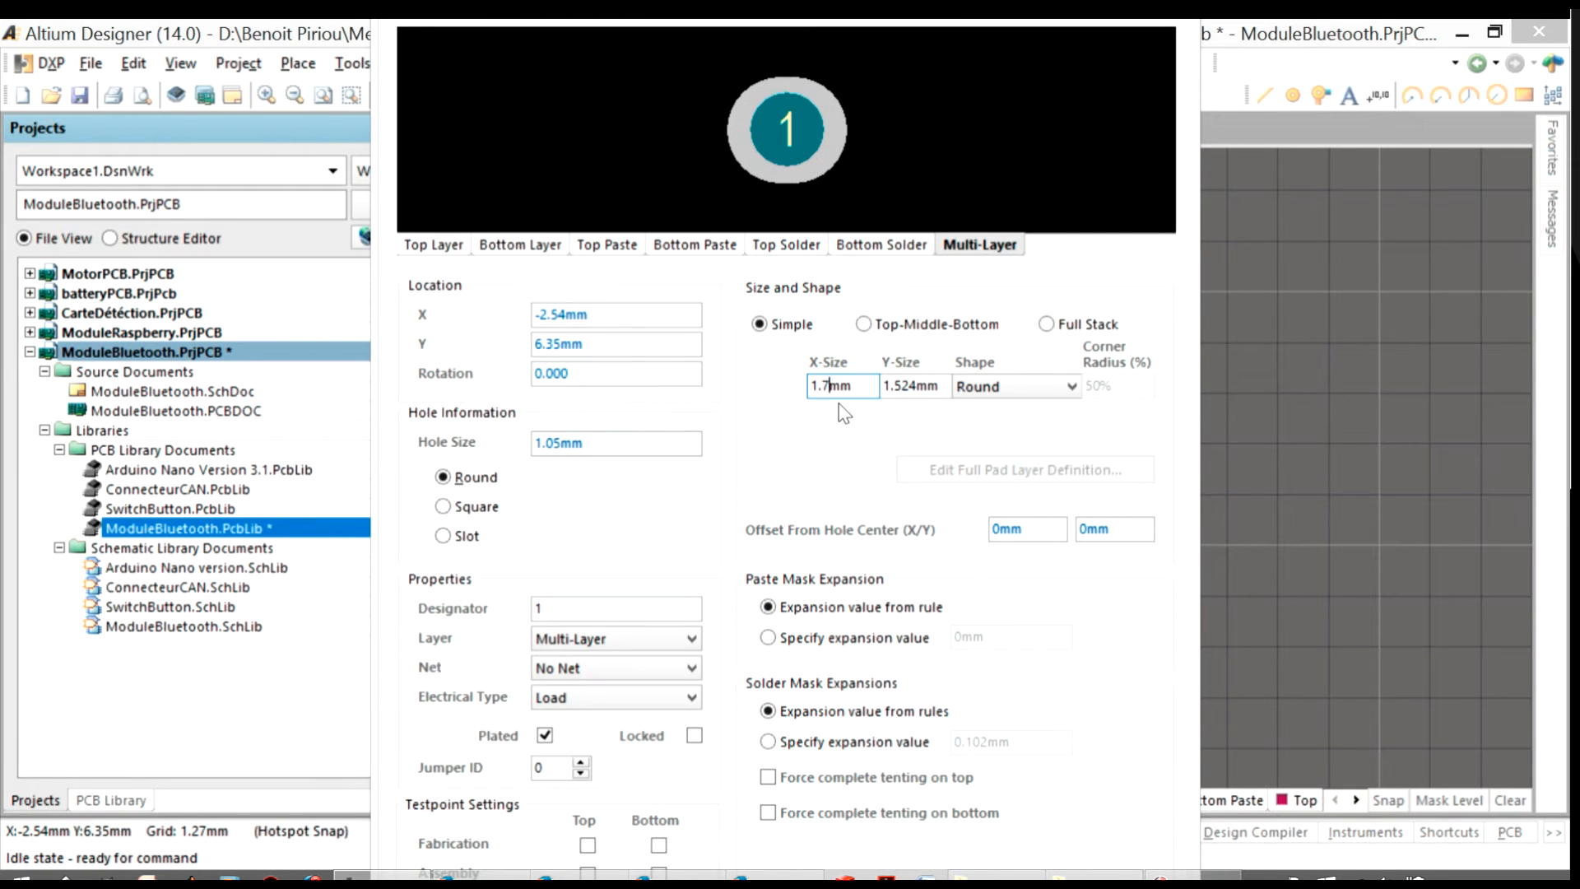
key("Tab")
type("1.7")
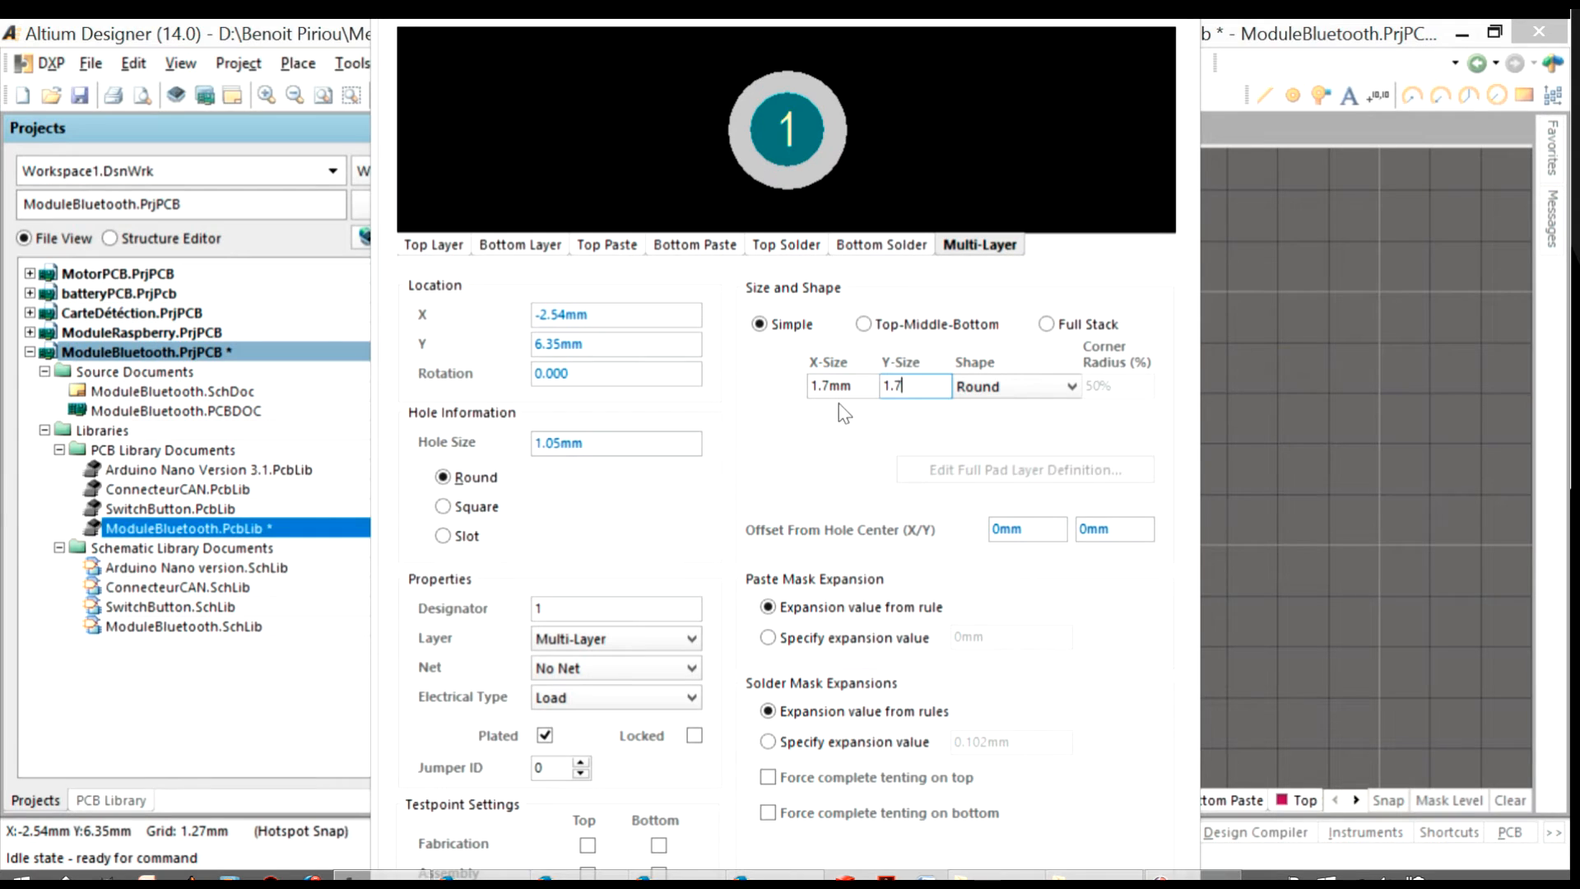
left_click(550, 606)
left_click(584, 447)
left_click(833, 387)
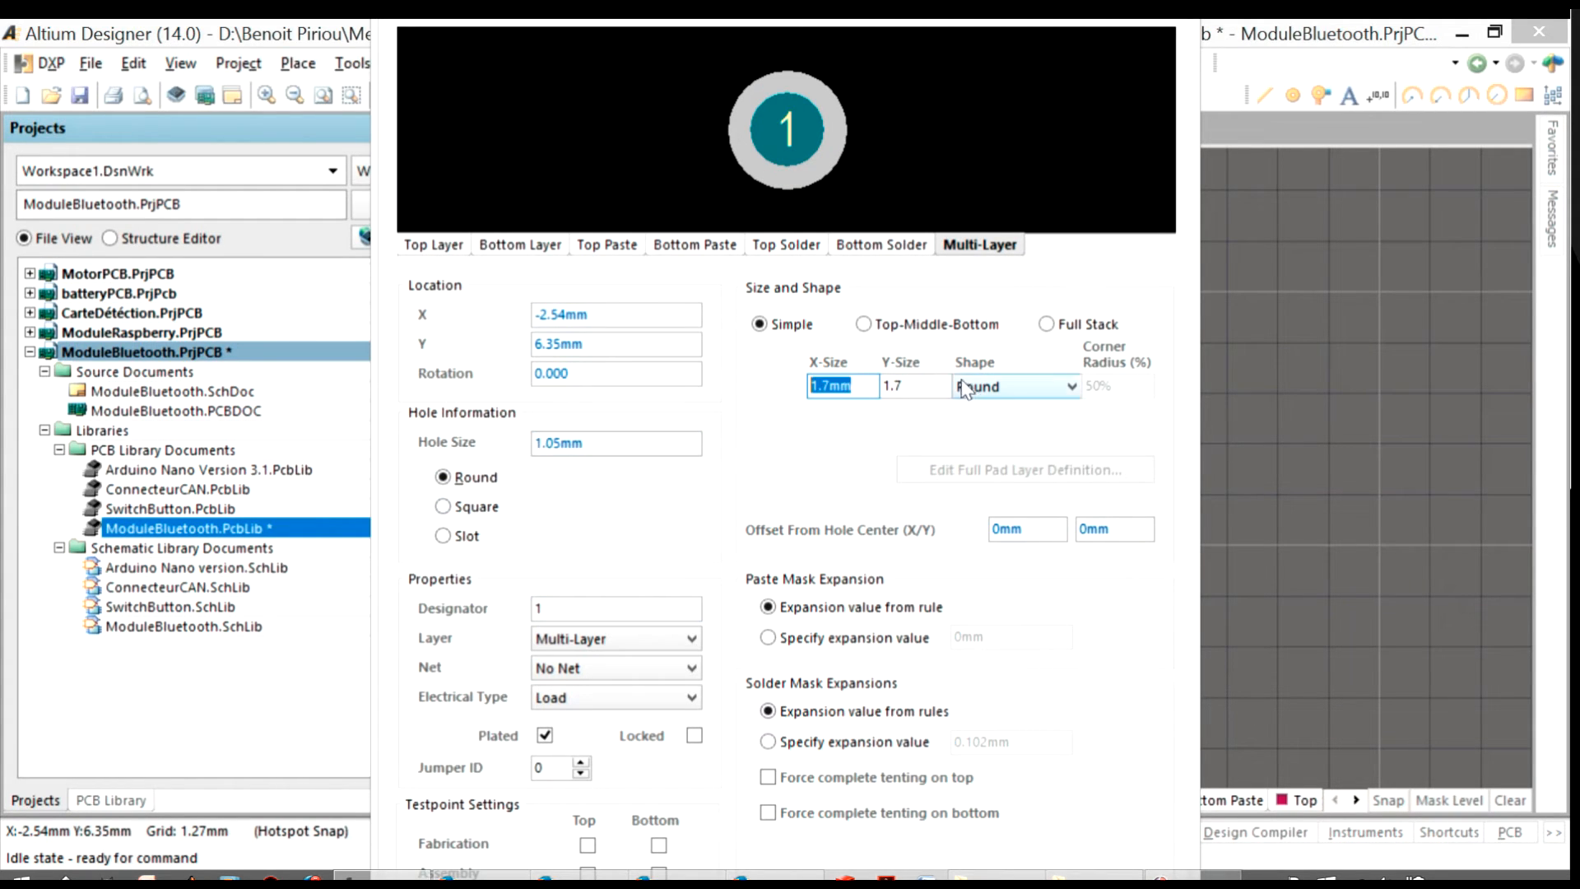
left_click(933, 385)
type("ù")
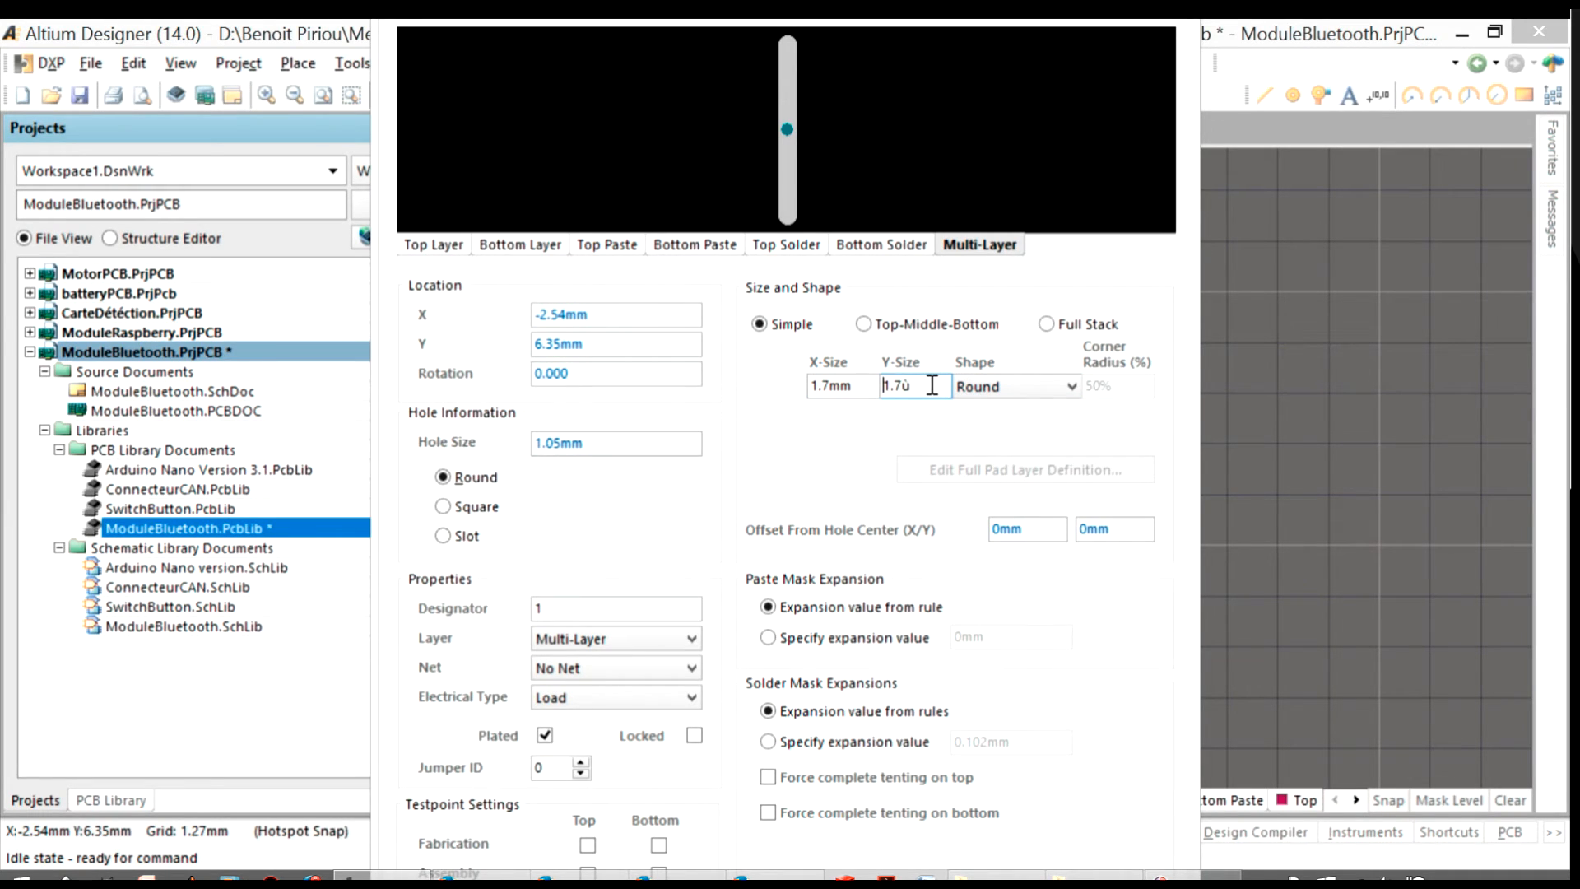
key("BackSpace")
type("mm")
key("Return")
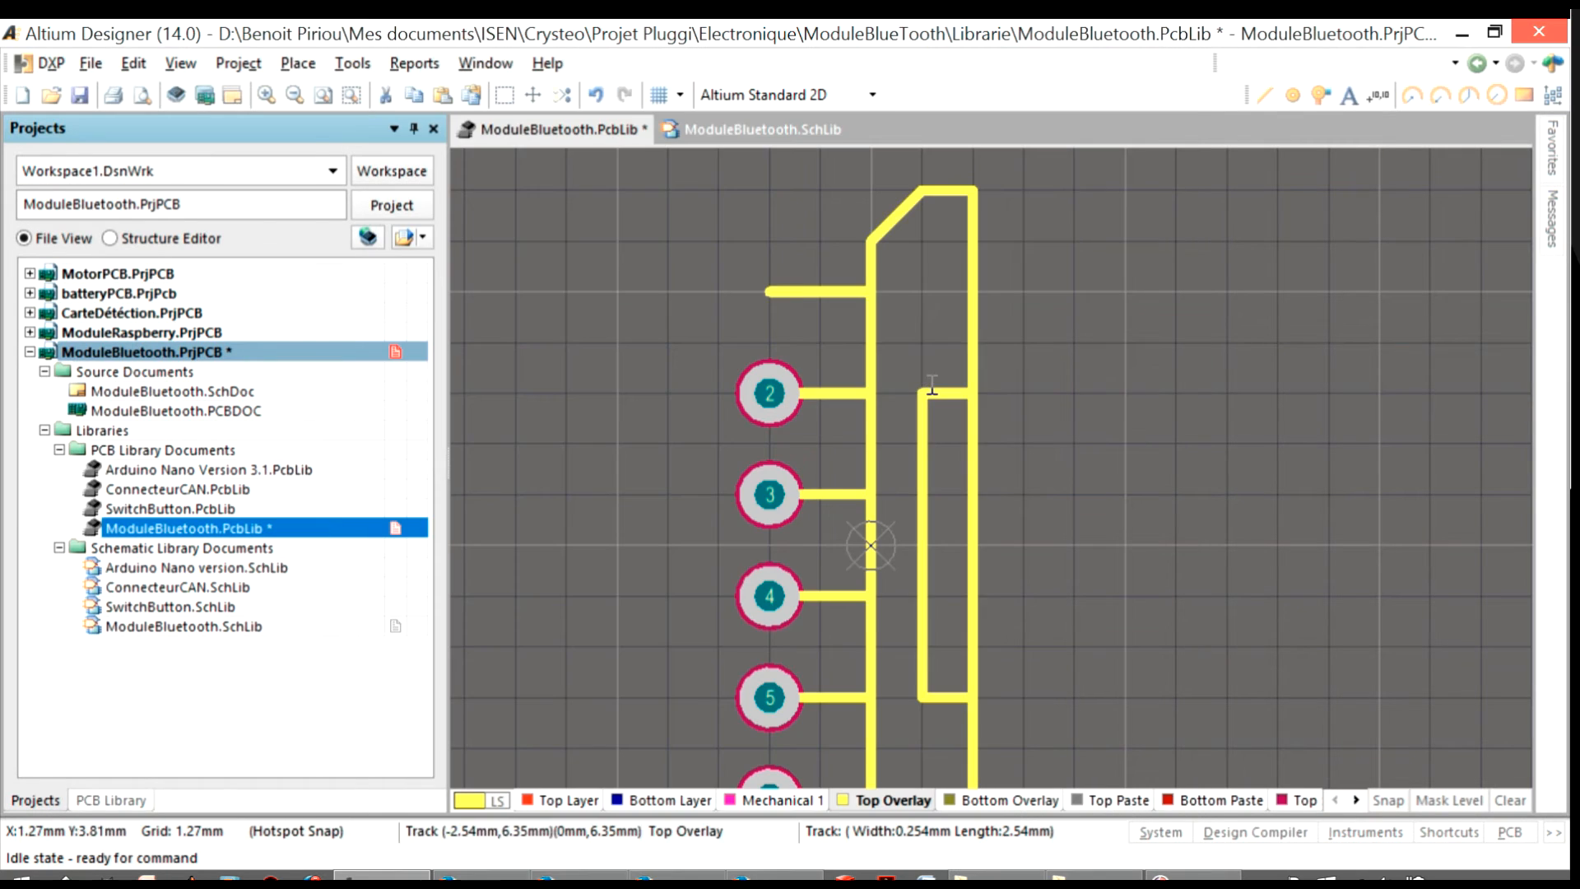
Set pad 2's hole size to 1.05 mm
double_click(757, 403)
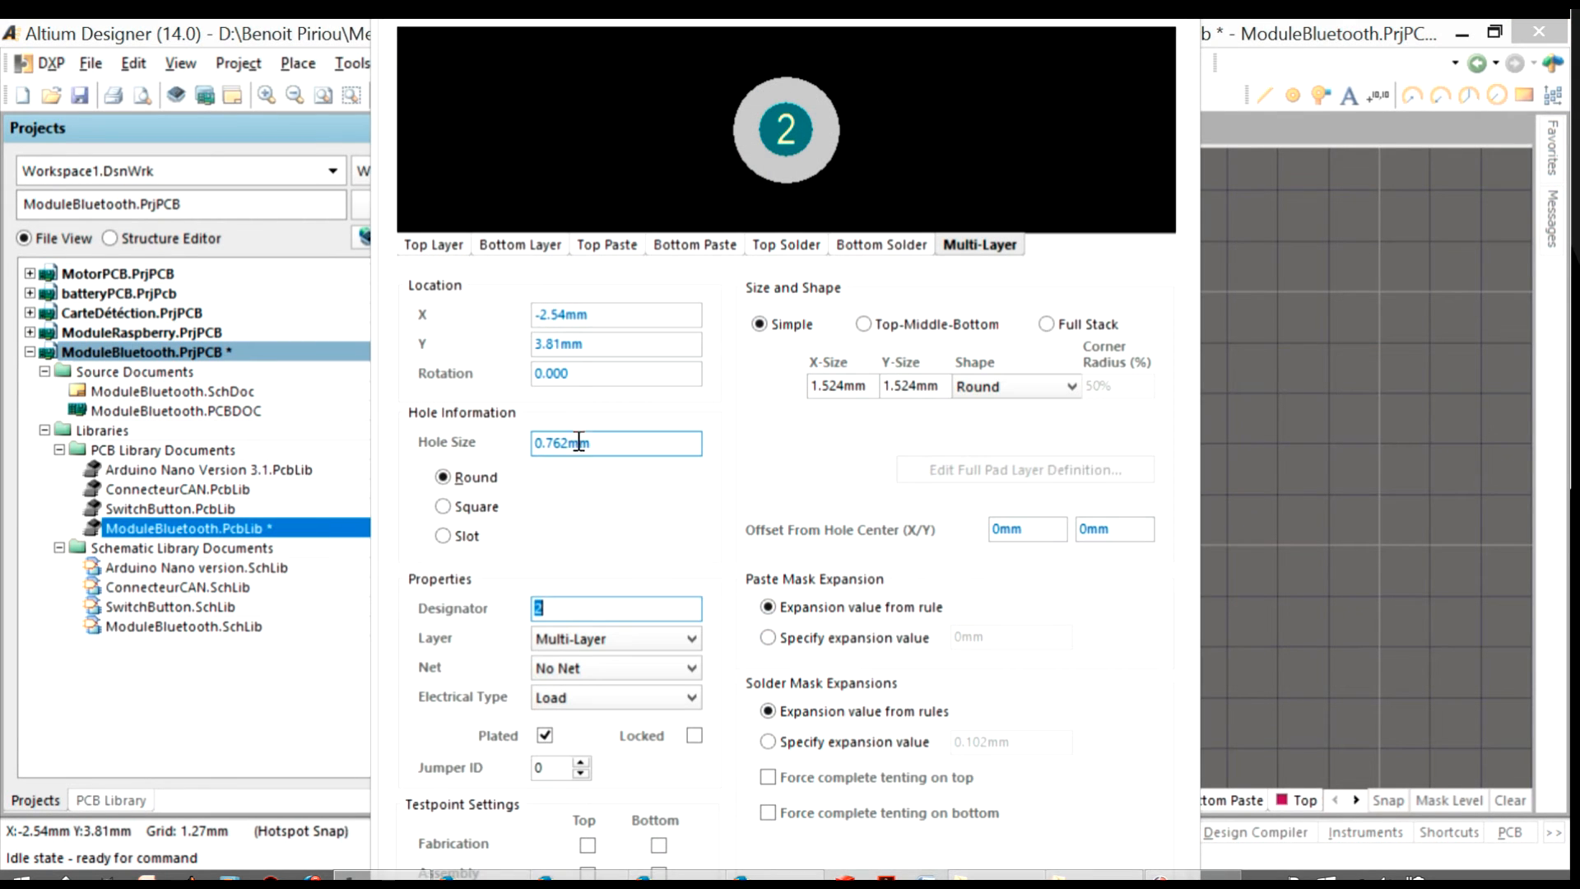
type("1.")
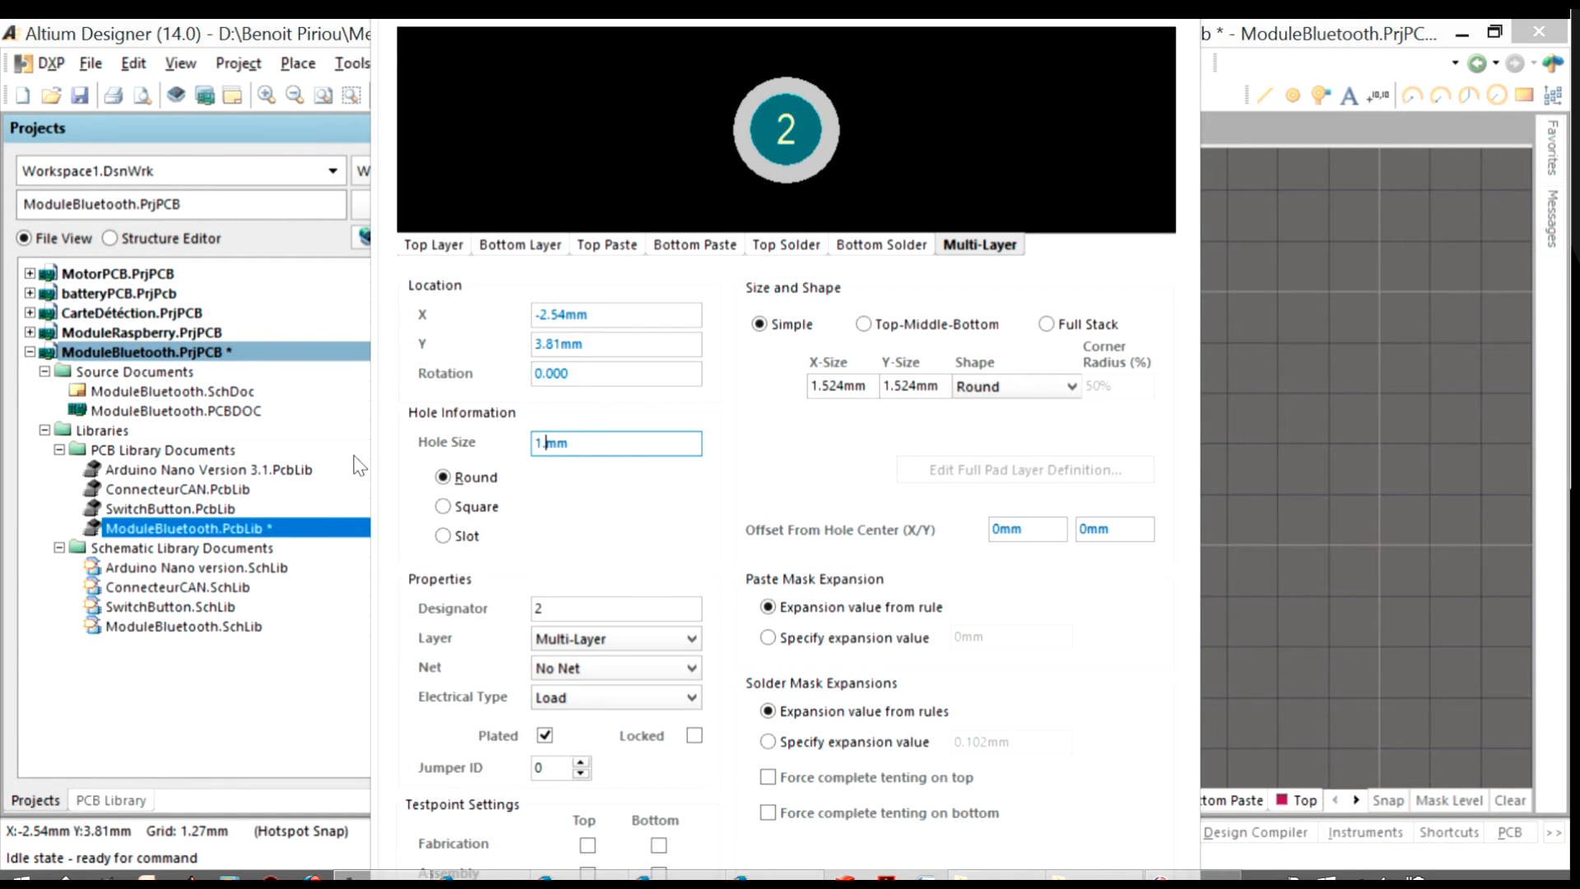
type("05")
key("Return")
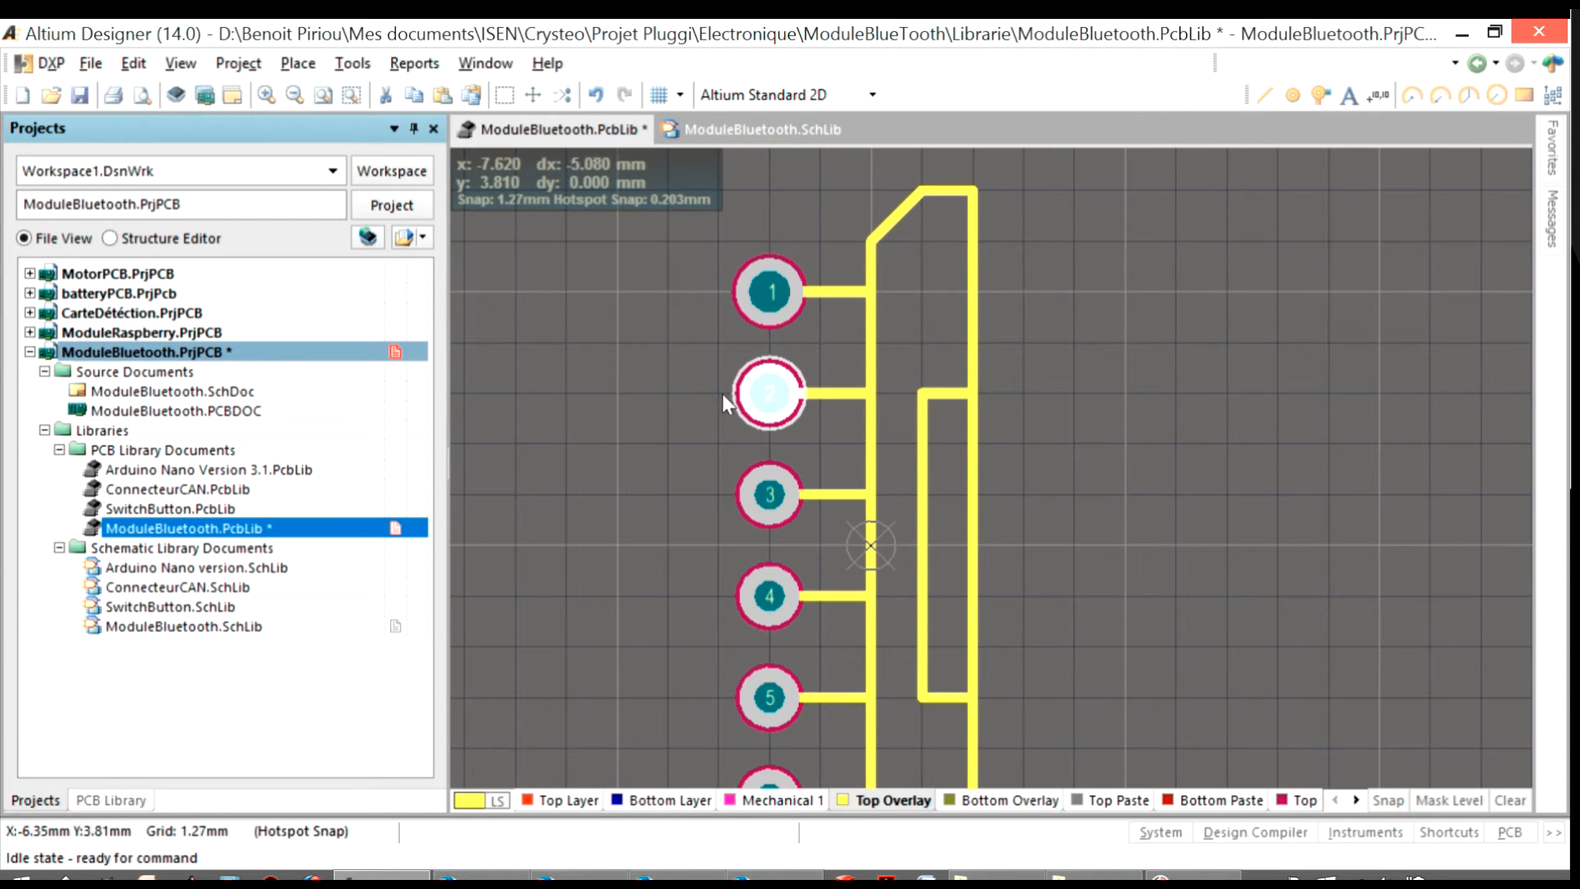
Set pad 2's X-Size and Y-Size to 1.7 mm
double_click(752, 386)
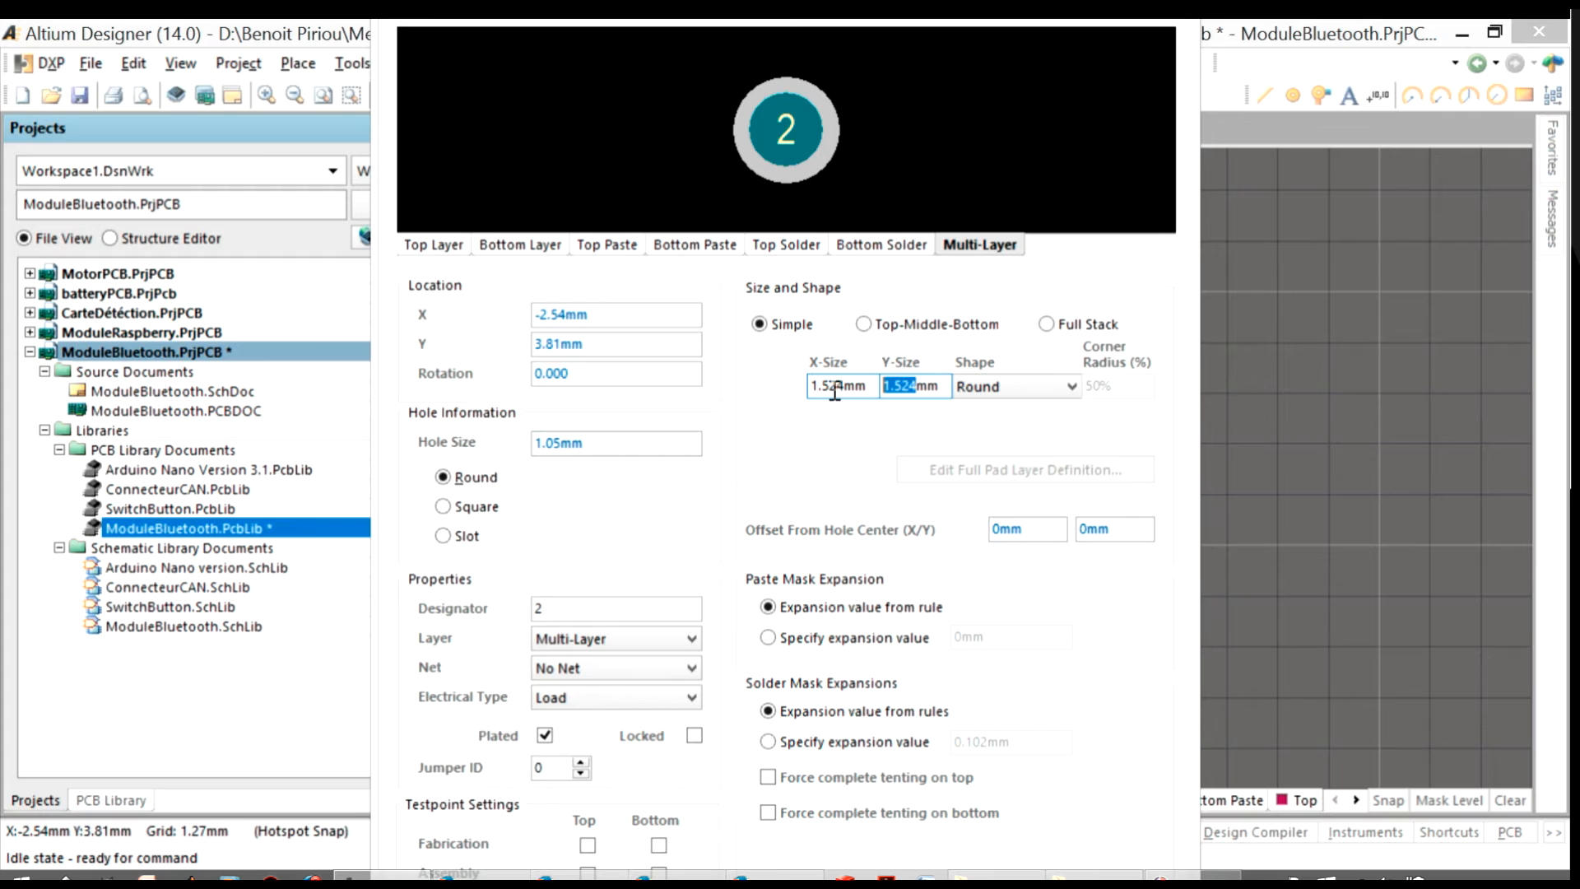
type("1.7")
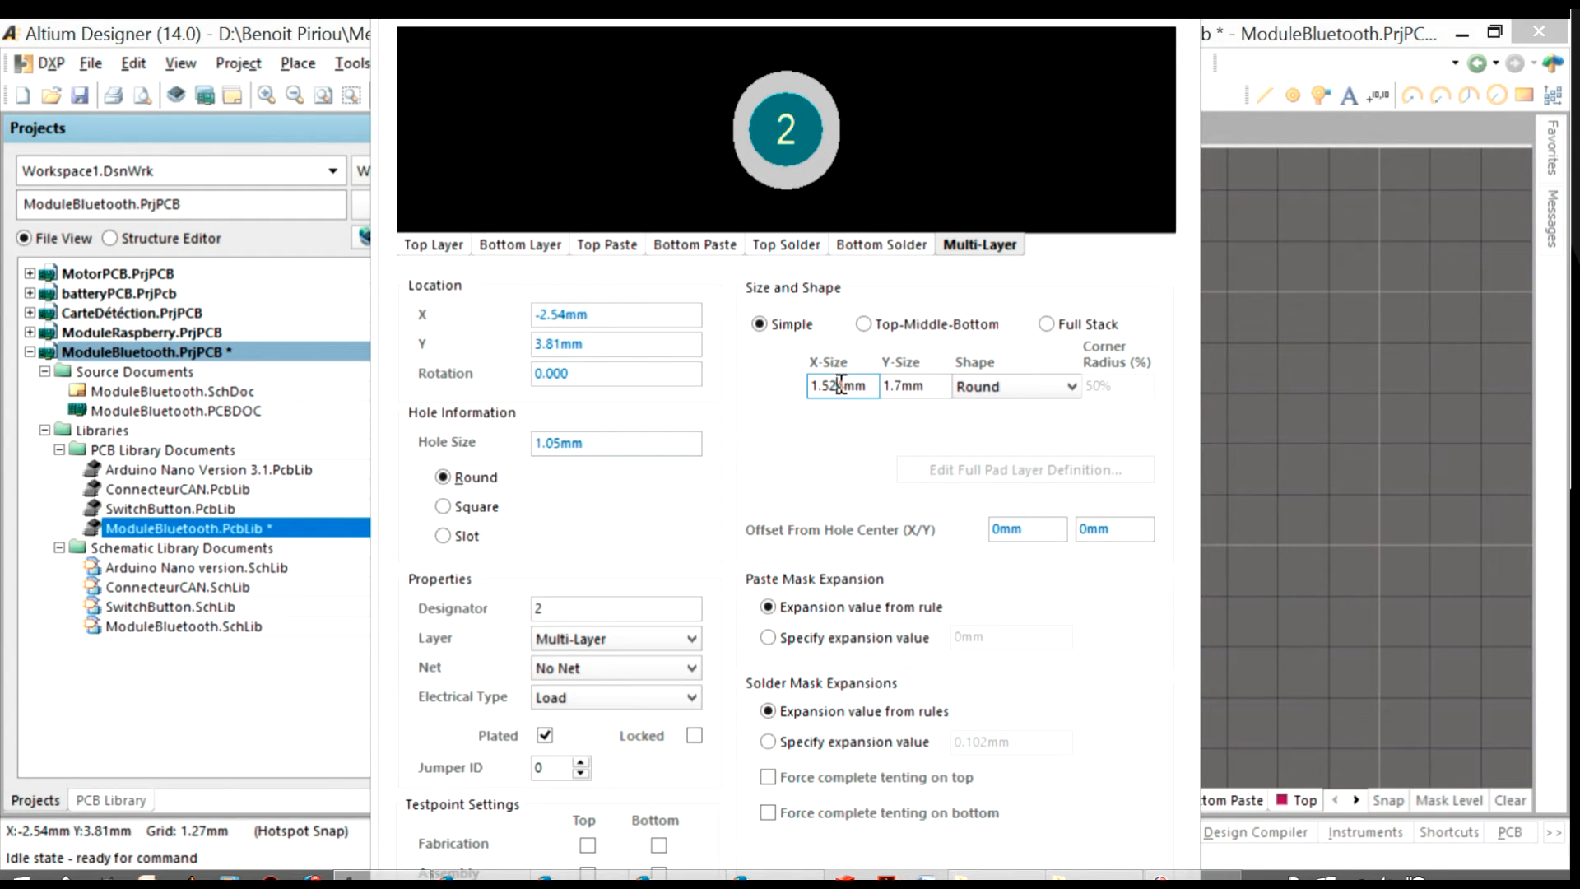
type("1.7")
key("Return")
Set pad 3's X-Size and Y-Size to 1.7 mm and match its hole size to pad 2's
double_click(780, 484)
left_click_drag(914, 386, 774, 394)
type("1.7")
left_click(839, 384)
type("1.7")
left_click_drag(567, 443, 458, 467)
type("1.0")
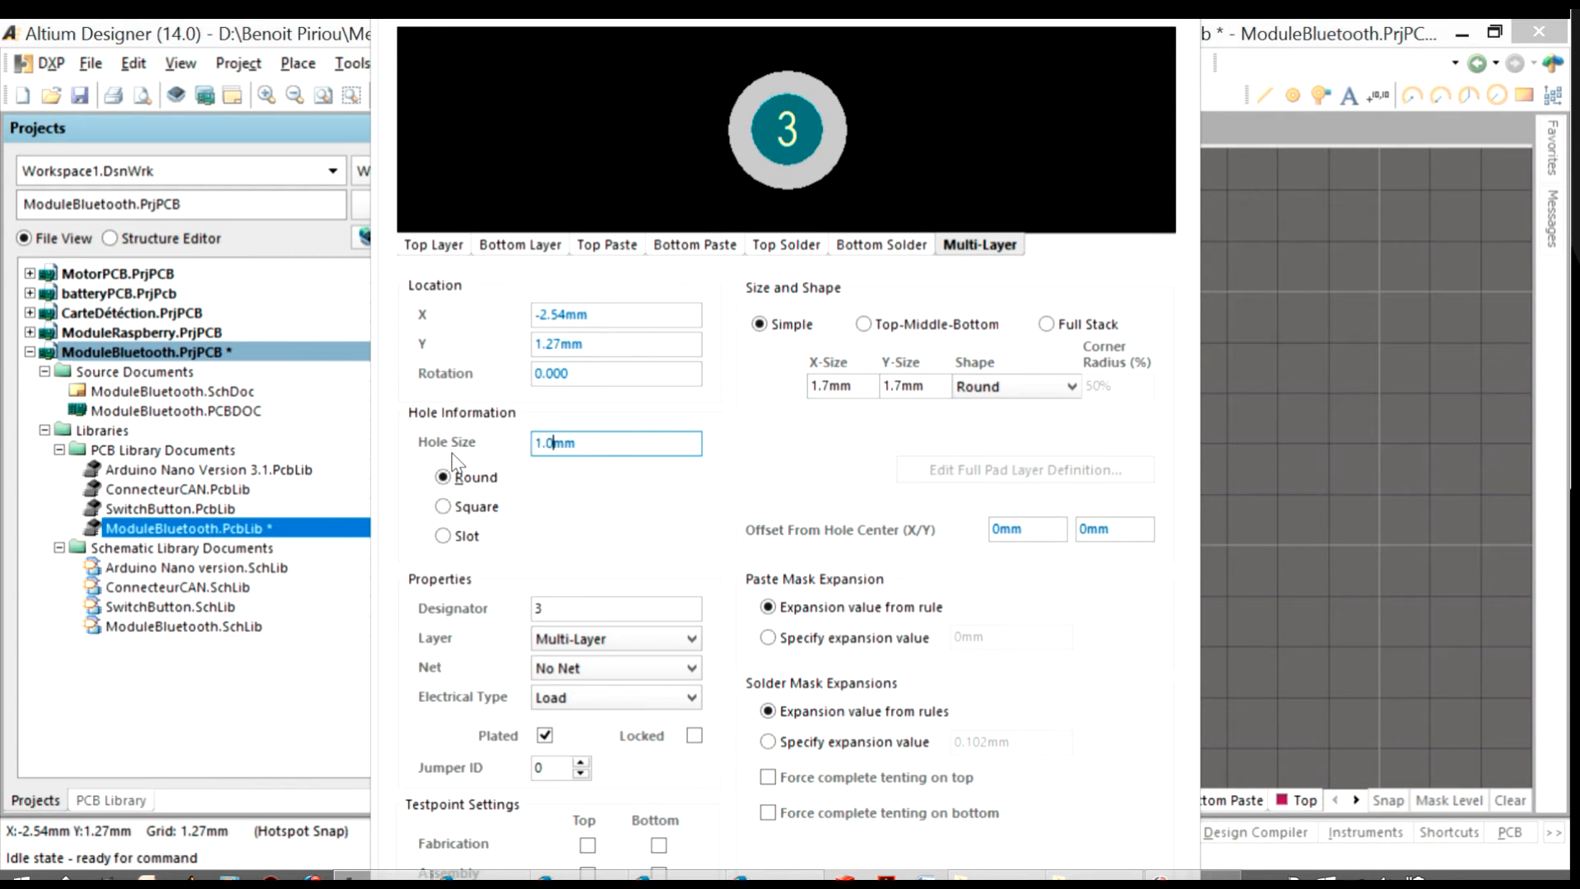
key("Return")
Set pad 4's hole size to 1.05 mm and its X-Size and Y-Size to 1.7 mm
double_click(781, 586)
left_click_drag(567, 444, 364, 471)
type("1.05")
left_click_drag(848, 385, 670, 406)
type("1.7")
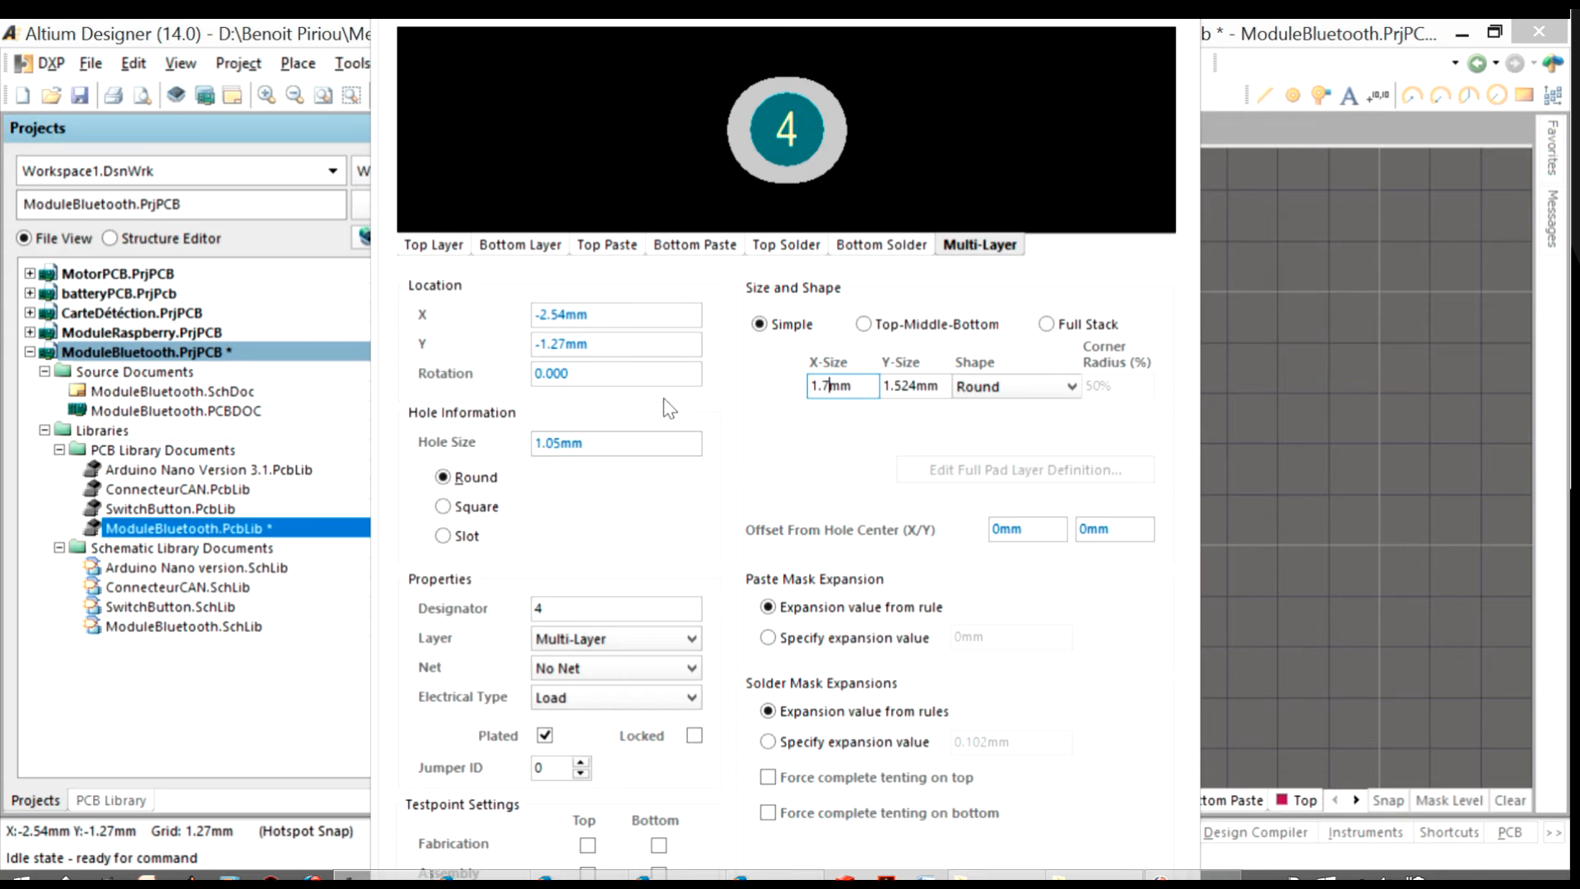
type("1.7")
key("Return")
left_click_drag(917, 387, 741, 393)
Set the X-Size and Y-Size of pads 5 and 6 to 1.7 mm, with the same hole size as pad 4
double_click(782, 688)
type("1.71.7")
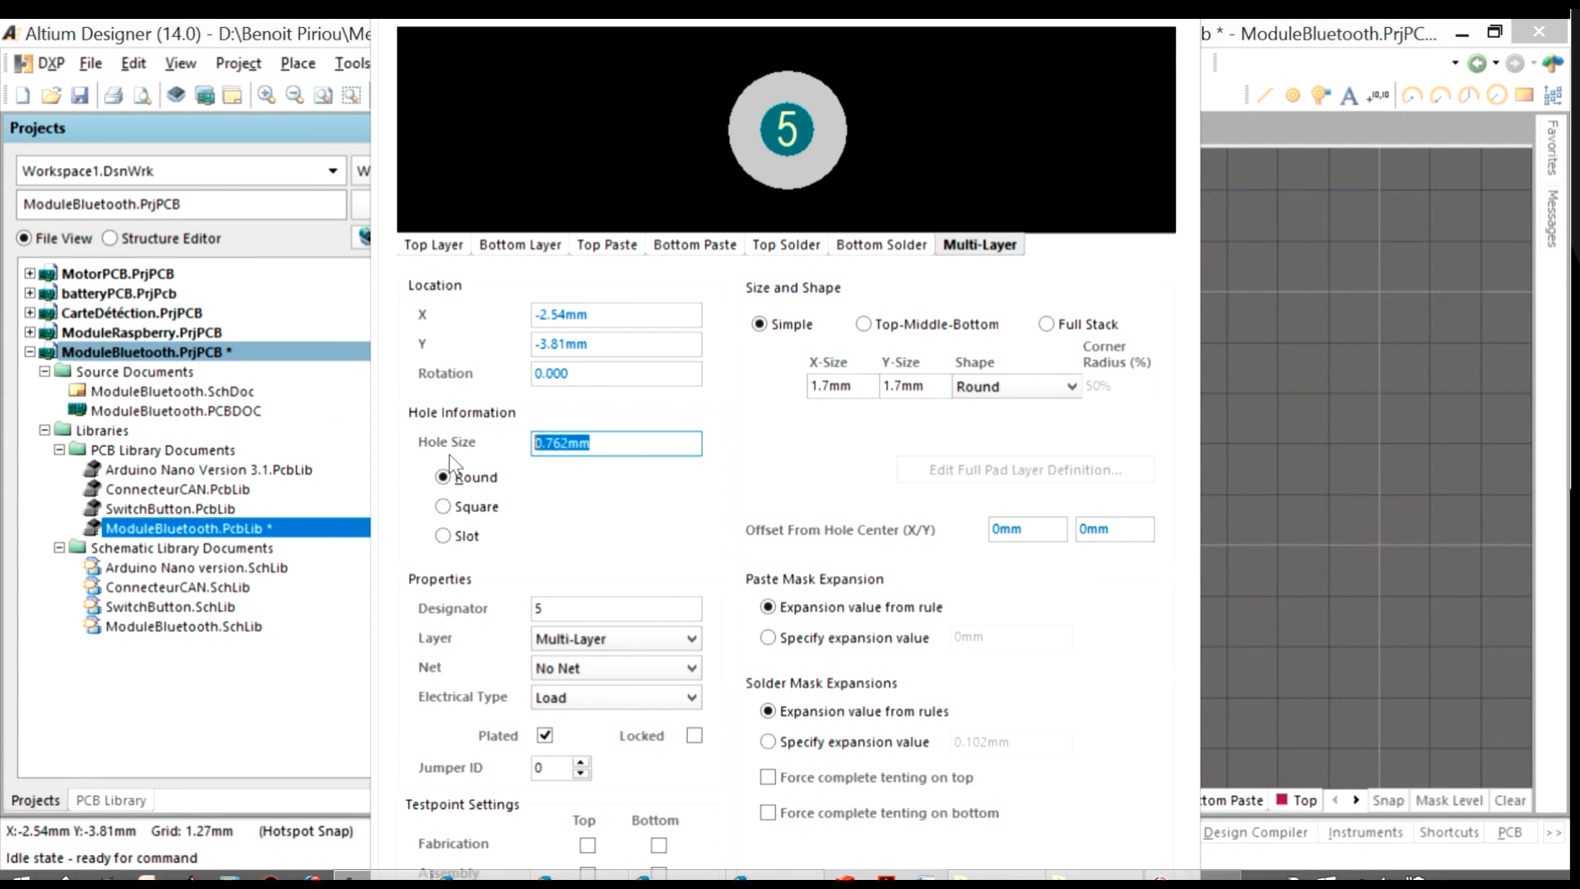
scroll(724, 593, "down", 2)
double_click(780, 597)
left_click_drag(595, 445, 460, 460)
type("1.7")
left_click_drag(917, 386, 740, 393)
type("1.71.7")
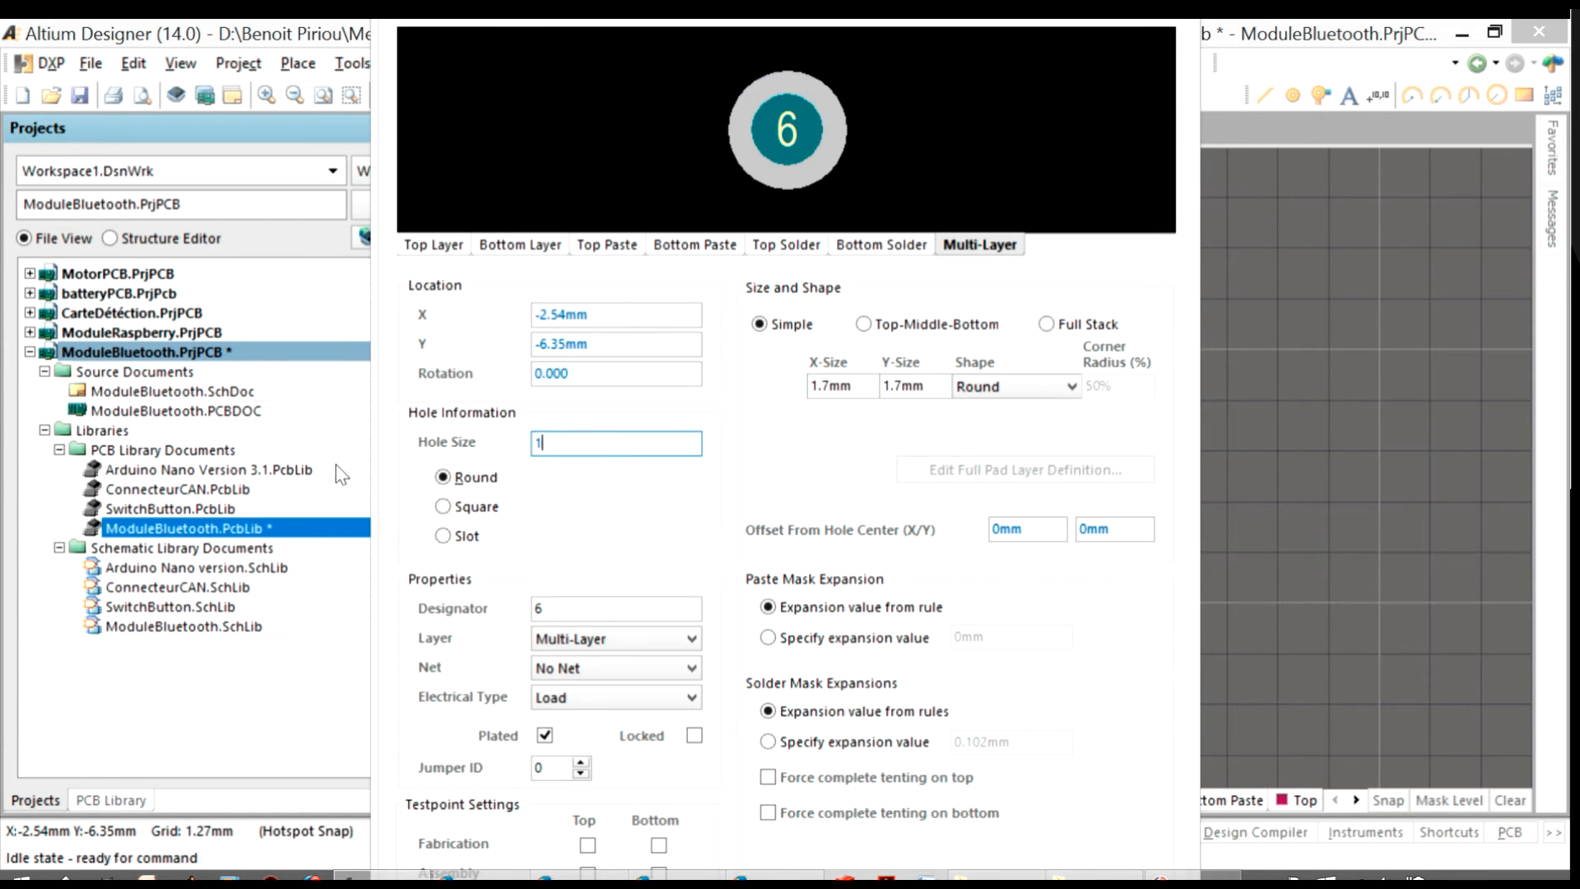
left_click(708, 566)
Save the ModuleBluetooth.PcbLib library with the resized pads
scroll(1021, 494, "up", 2)
scroll(1022, 494, "down", 2, "ctrl")
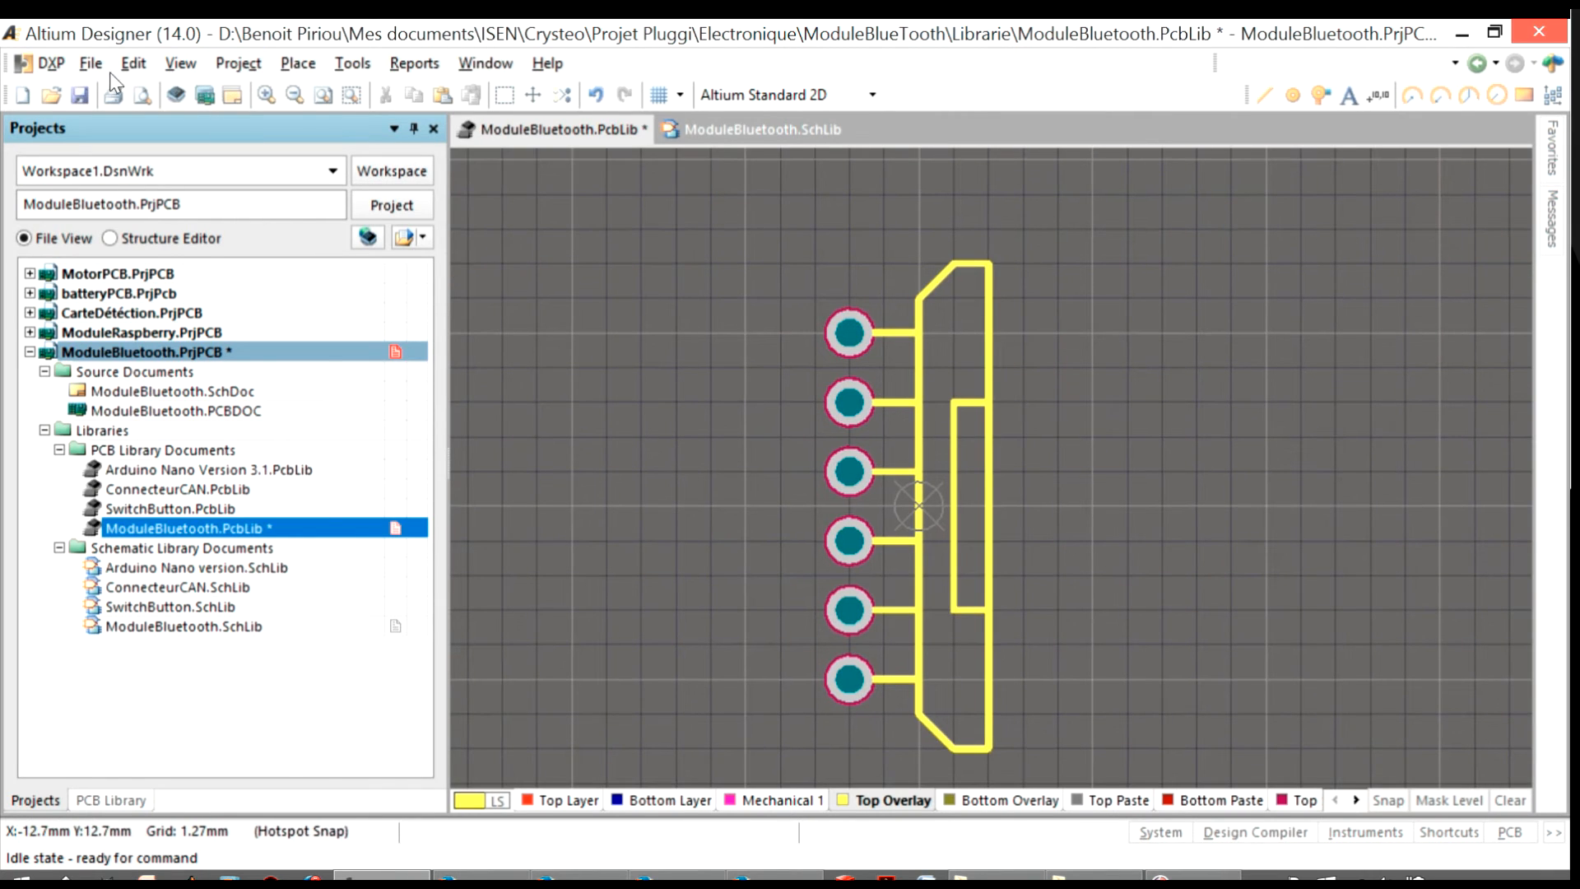
left_click(90, 64)
left_click(169, 280)
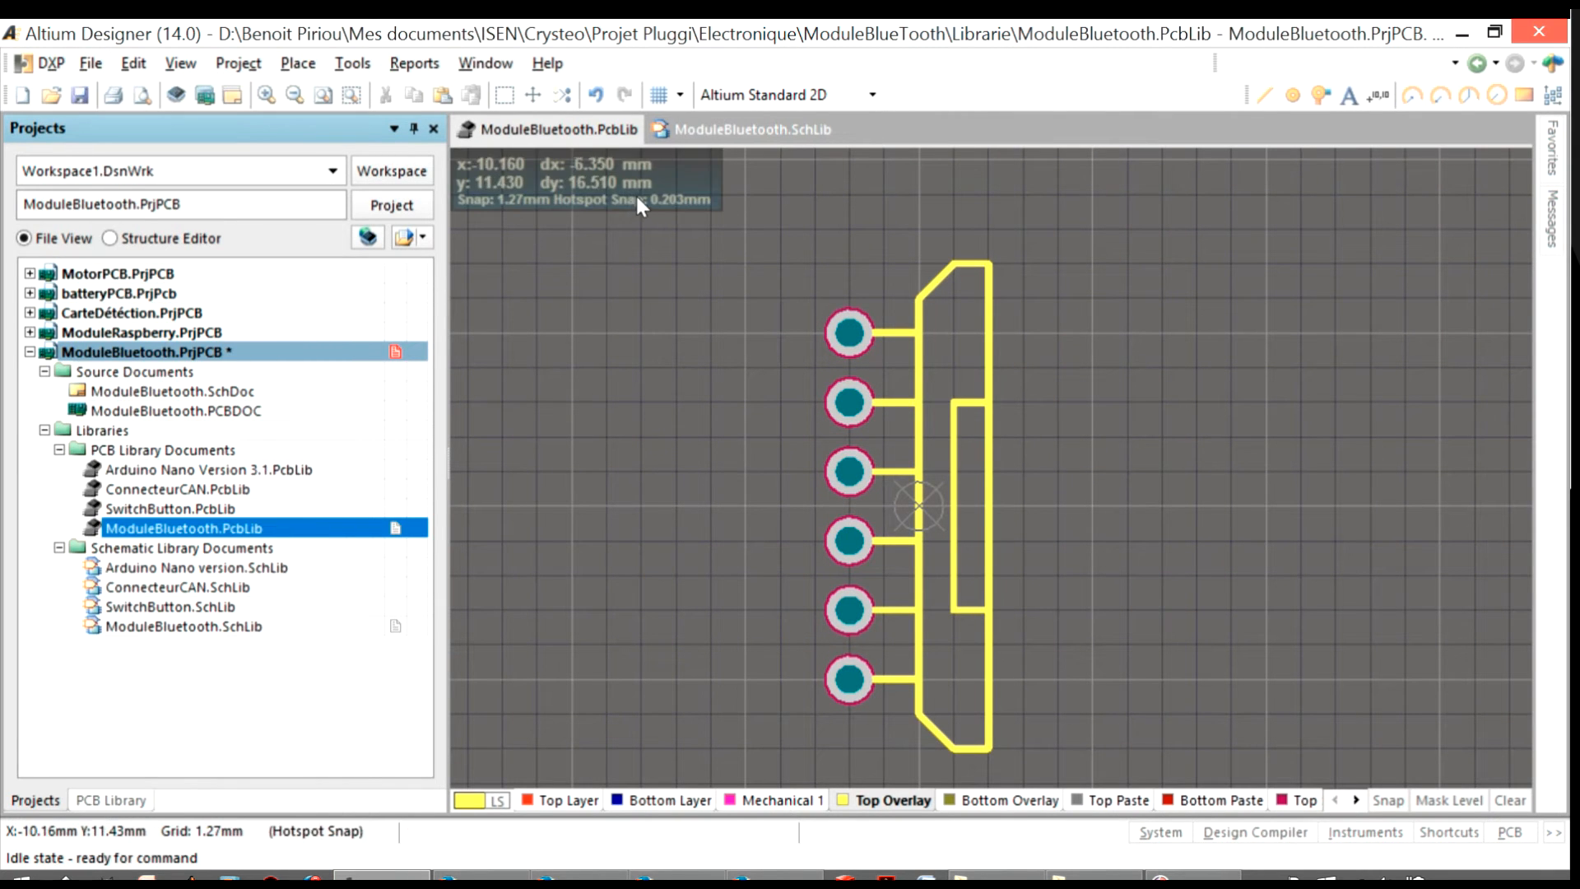
left_click(218, 627)
left_click(1346, 832)
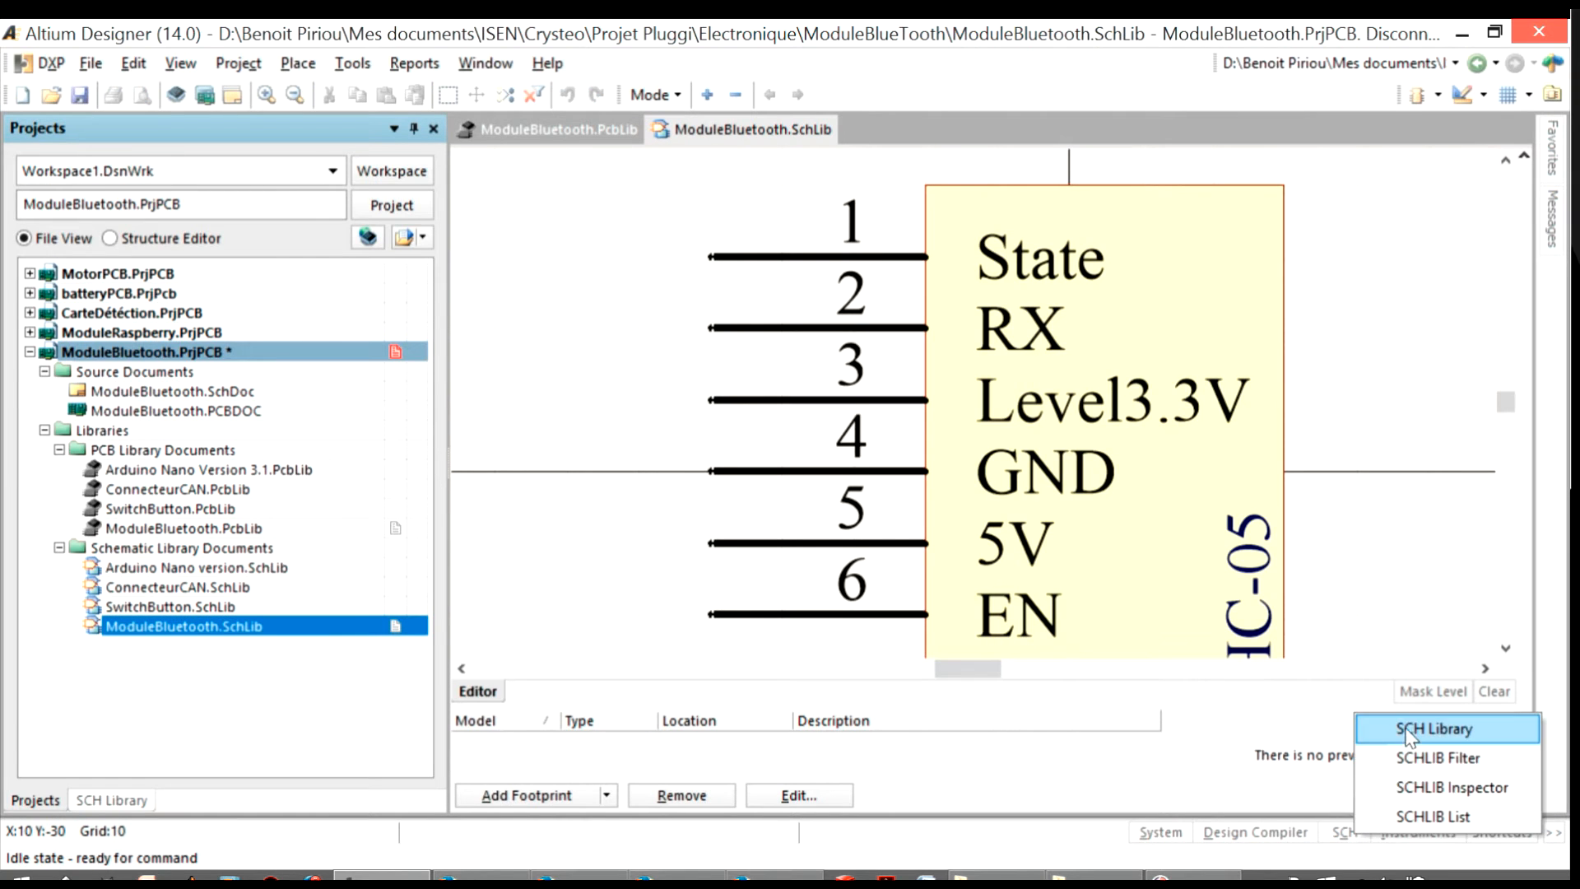
left_click(1410, 730)
double_click(90, 223)
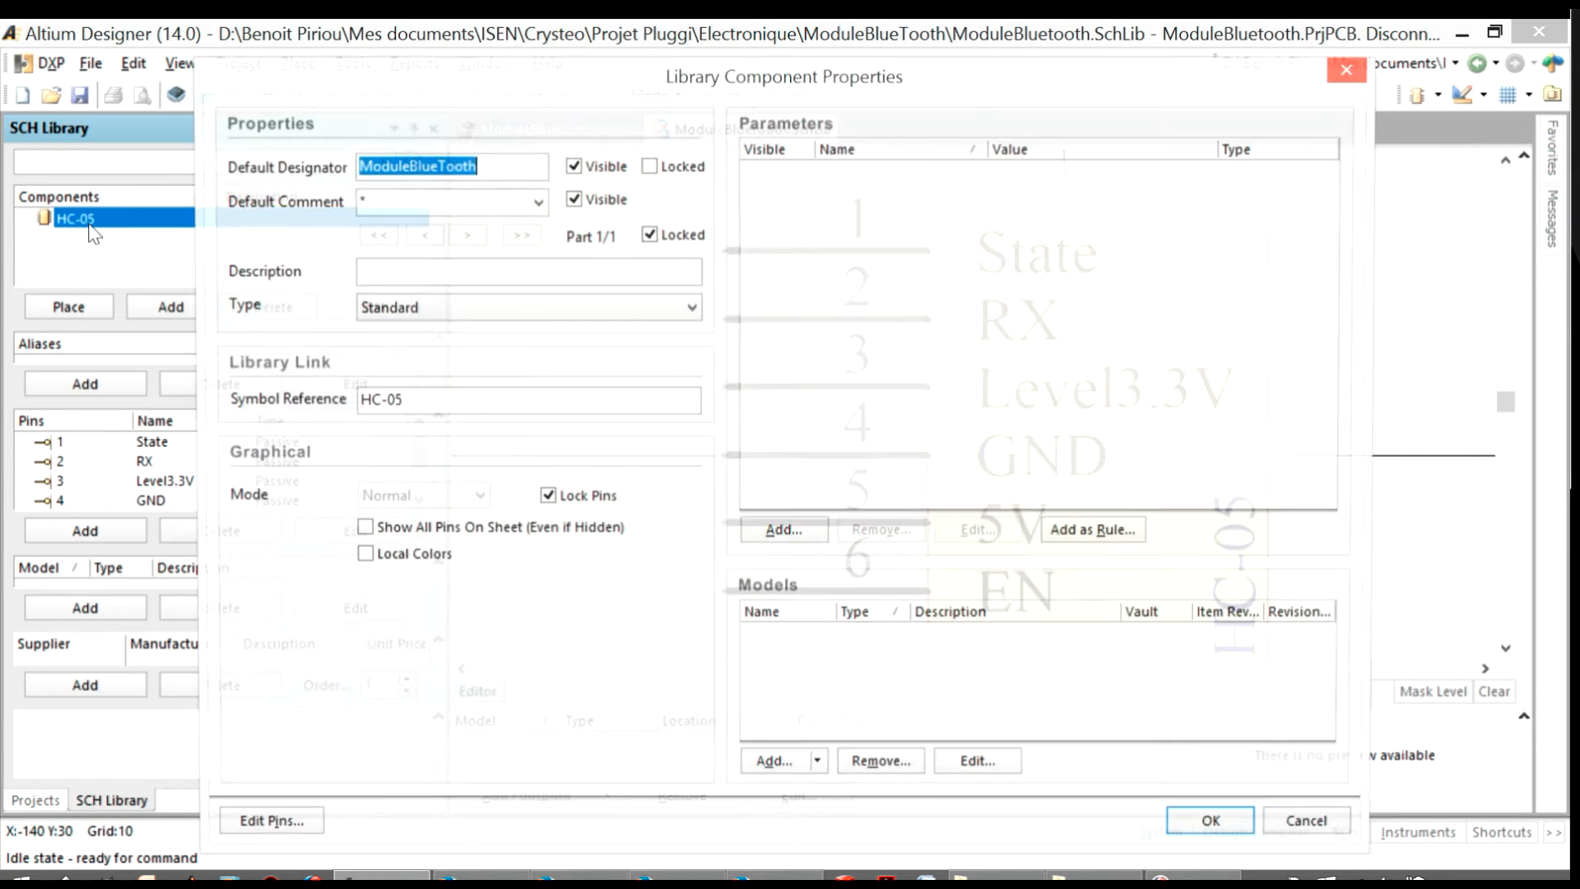
left_click(1350, 68)
Close the ModuleBluetooth.SchLib and ModuleBluetooth.PcbLib documents
right_click(712, 137)
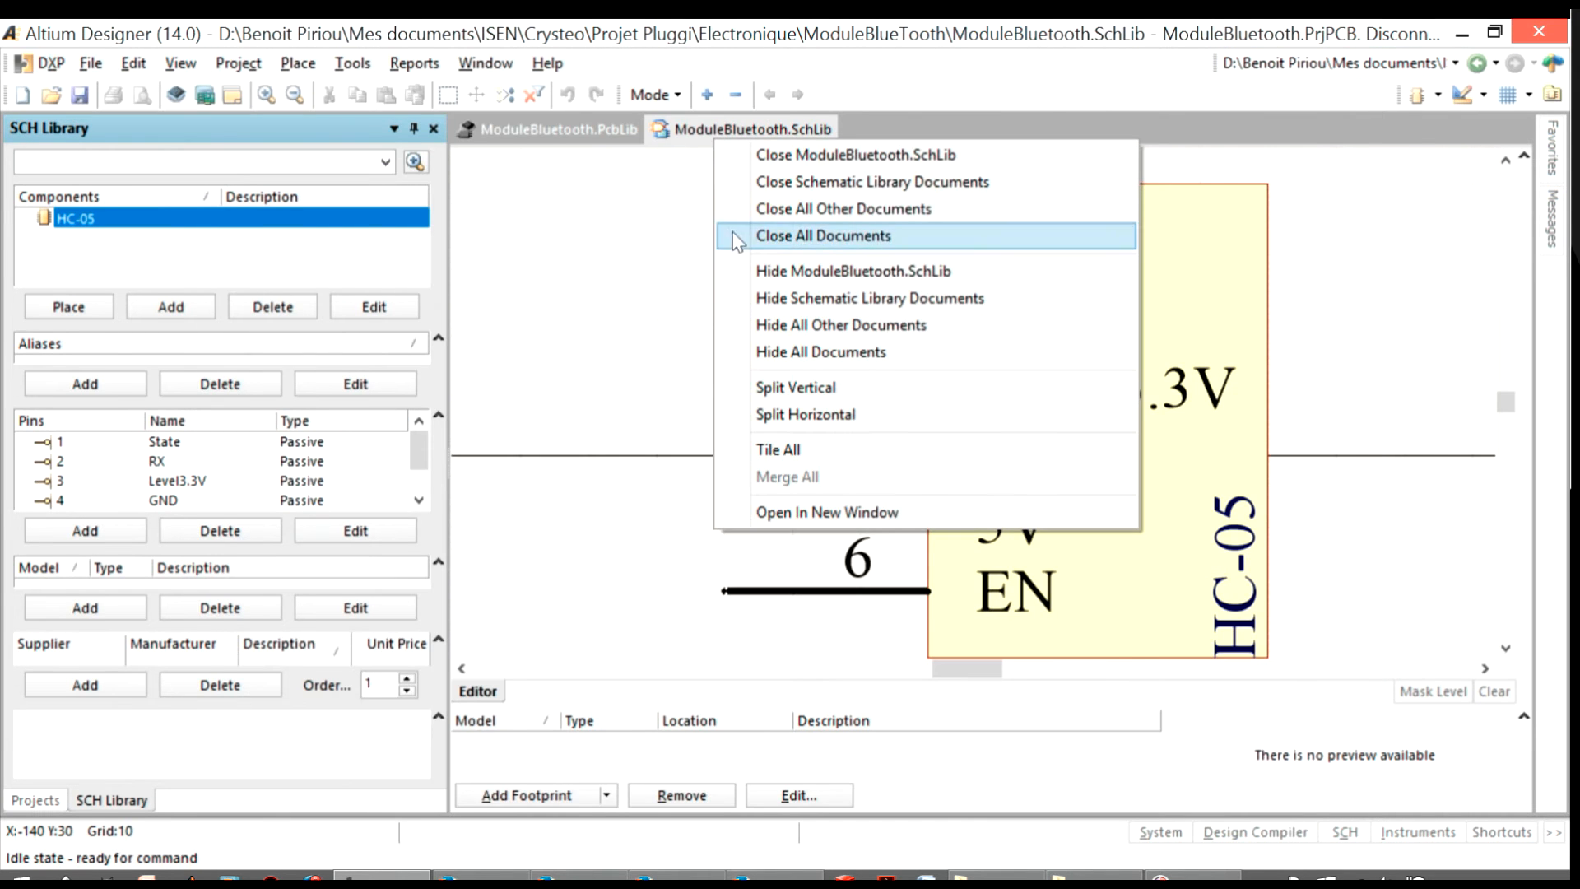
left_click(793, 152)
right_click(525, 135)
left_click(566, 158)
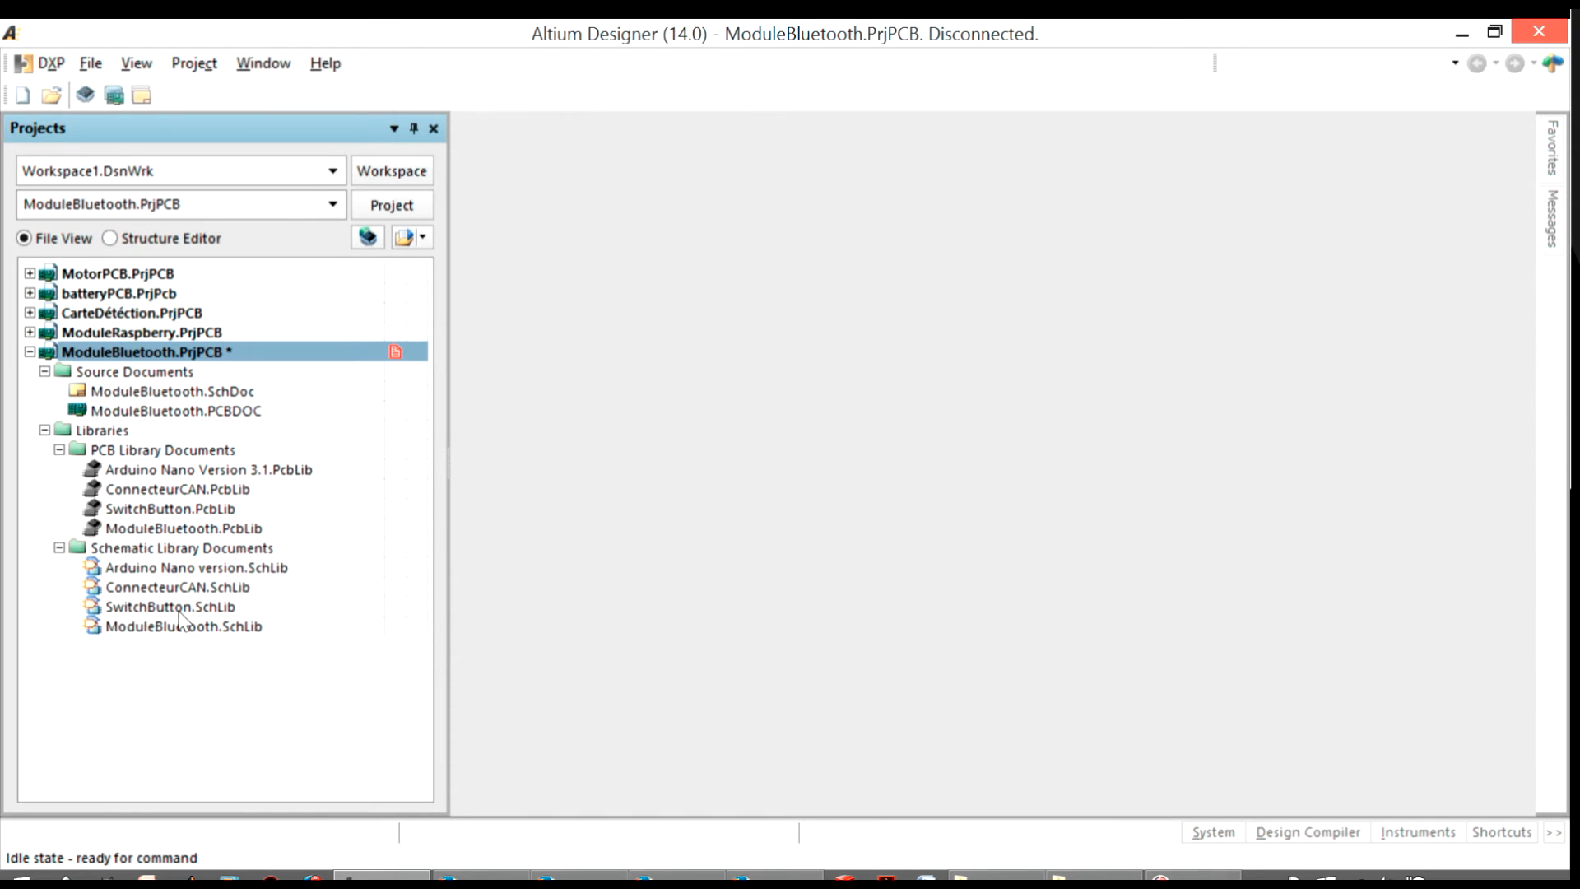
Open ModuleBluetooth.SchLib and bring up the library component properties of HC-05
left_click(181, 607)
double_click(185, 627)
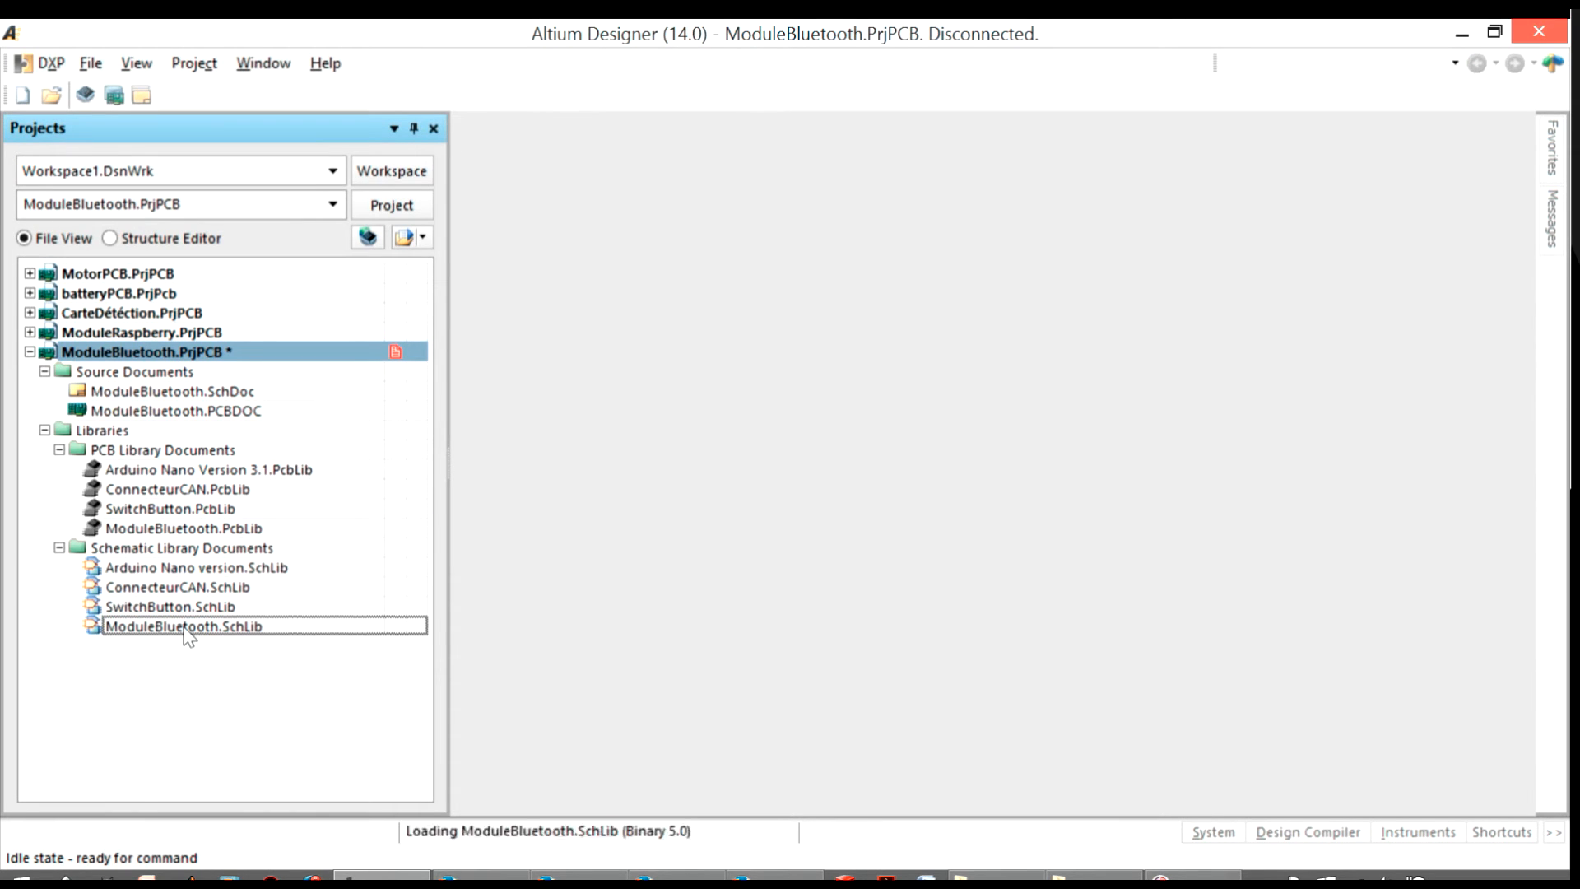
left_click(1352, 833)
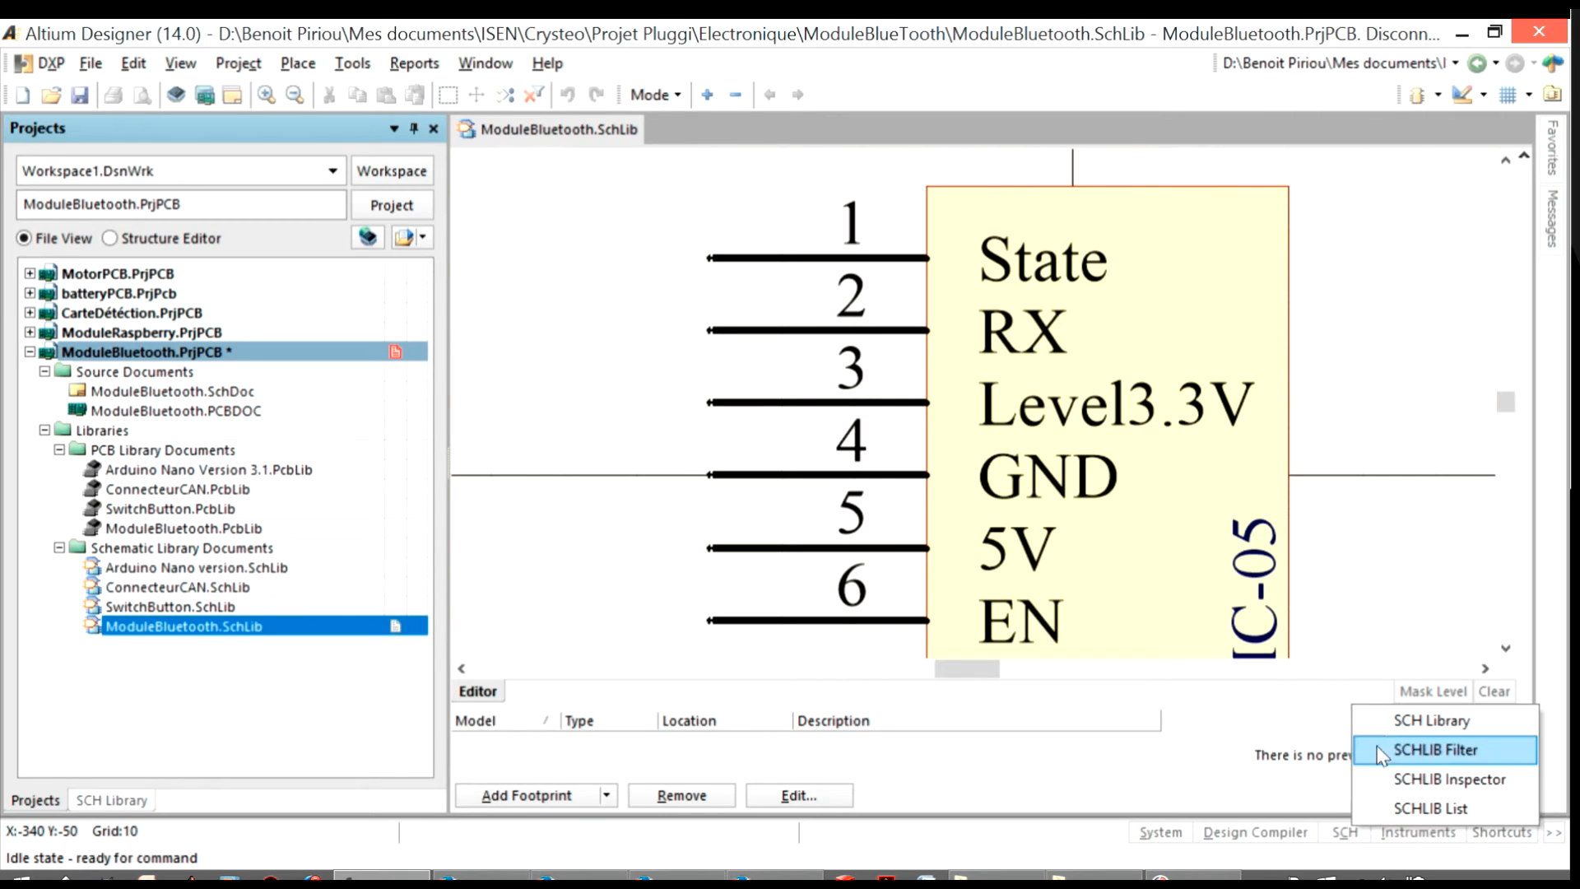
left_click(1391, 719)
double_click(96, 221)
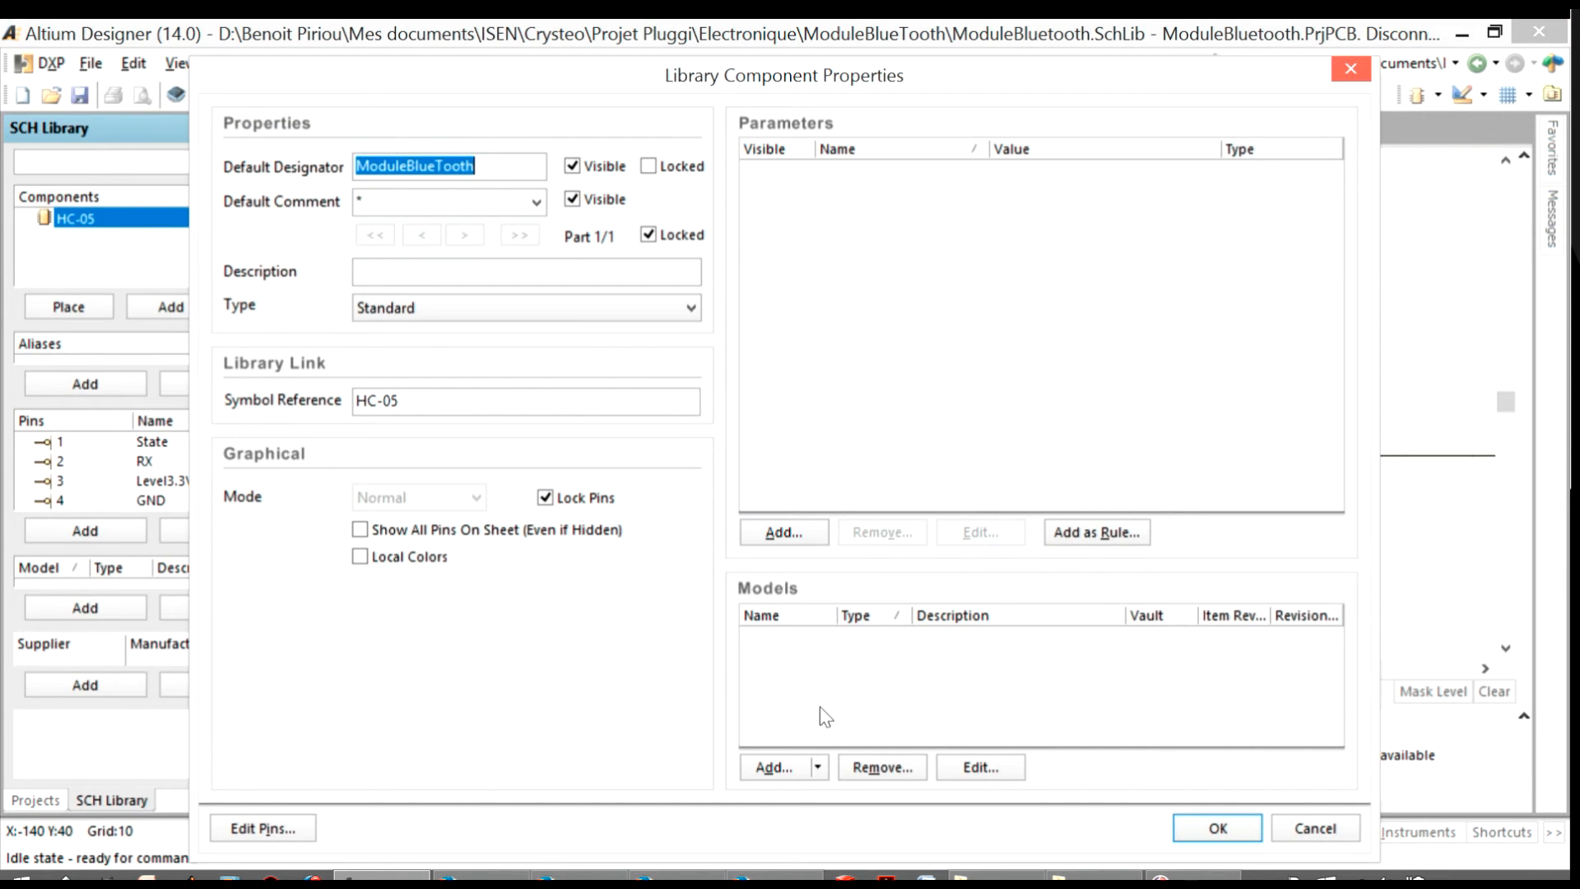
Add the HC-05 Droit footprint from ModuleBluetooth.PcbLib as a footprint model of the HC-05 component
left_click(793, 770)
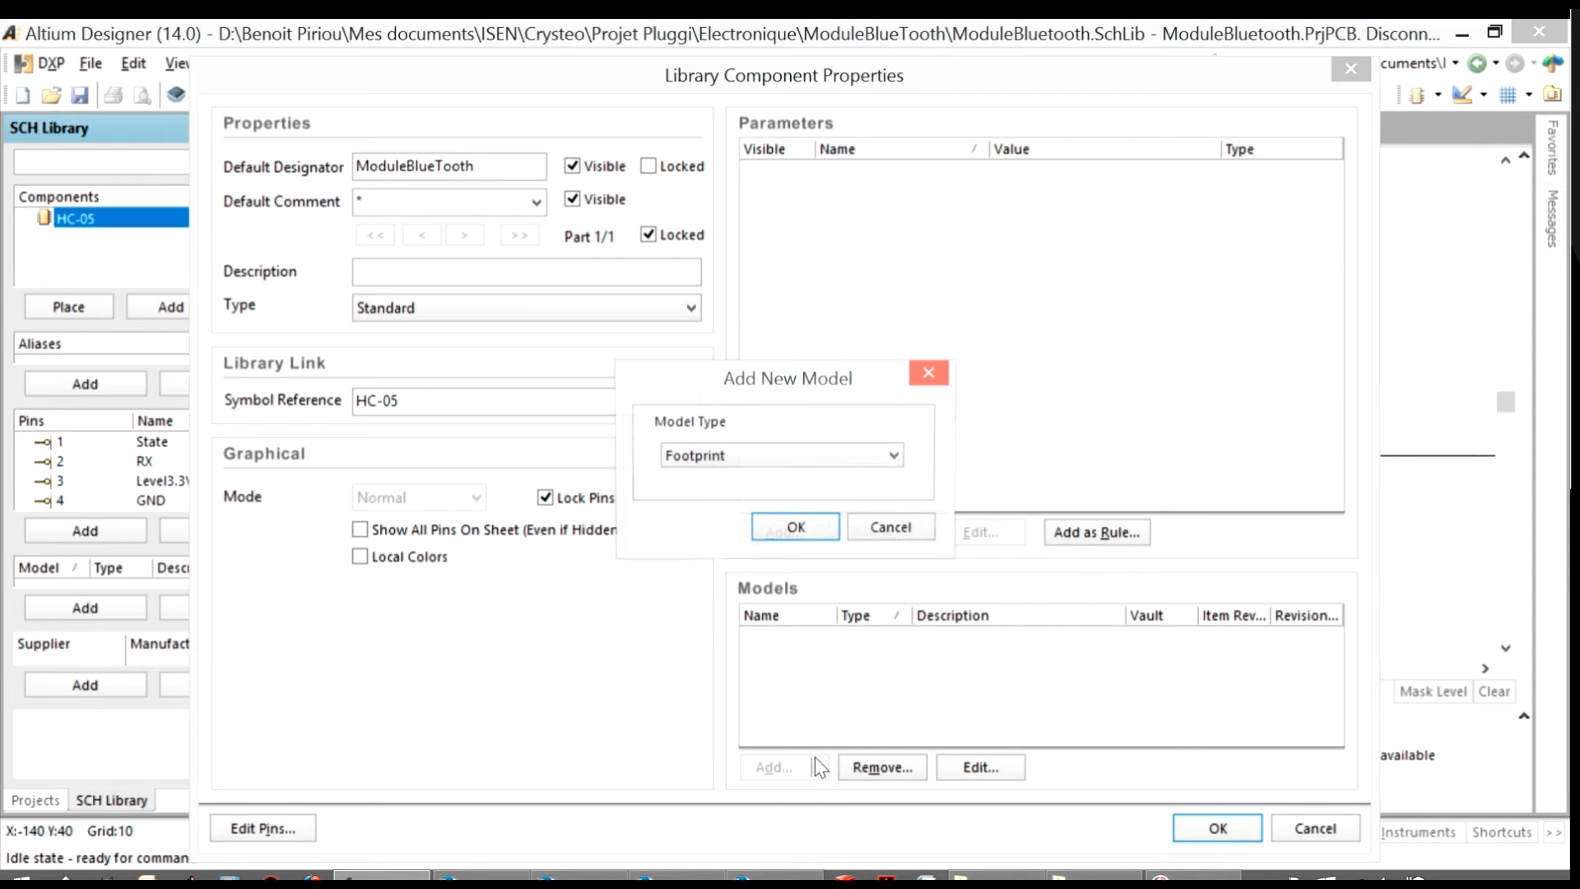
left_click(795, 459)
left_click(793, 458)
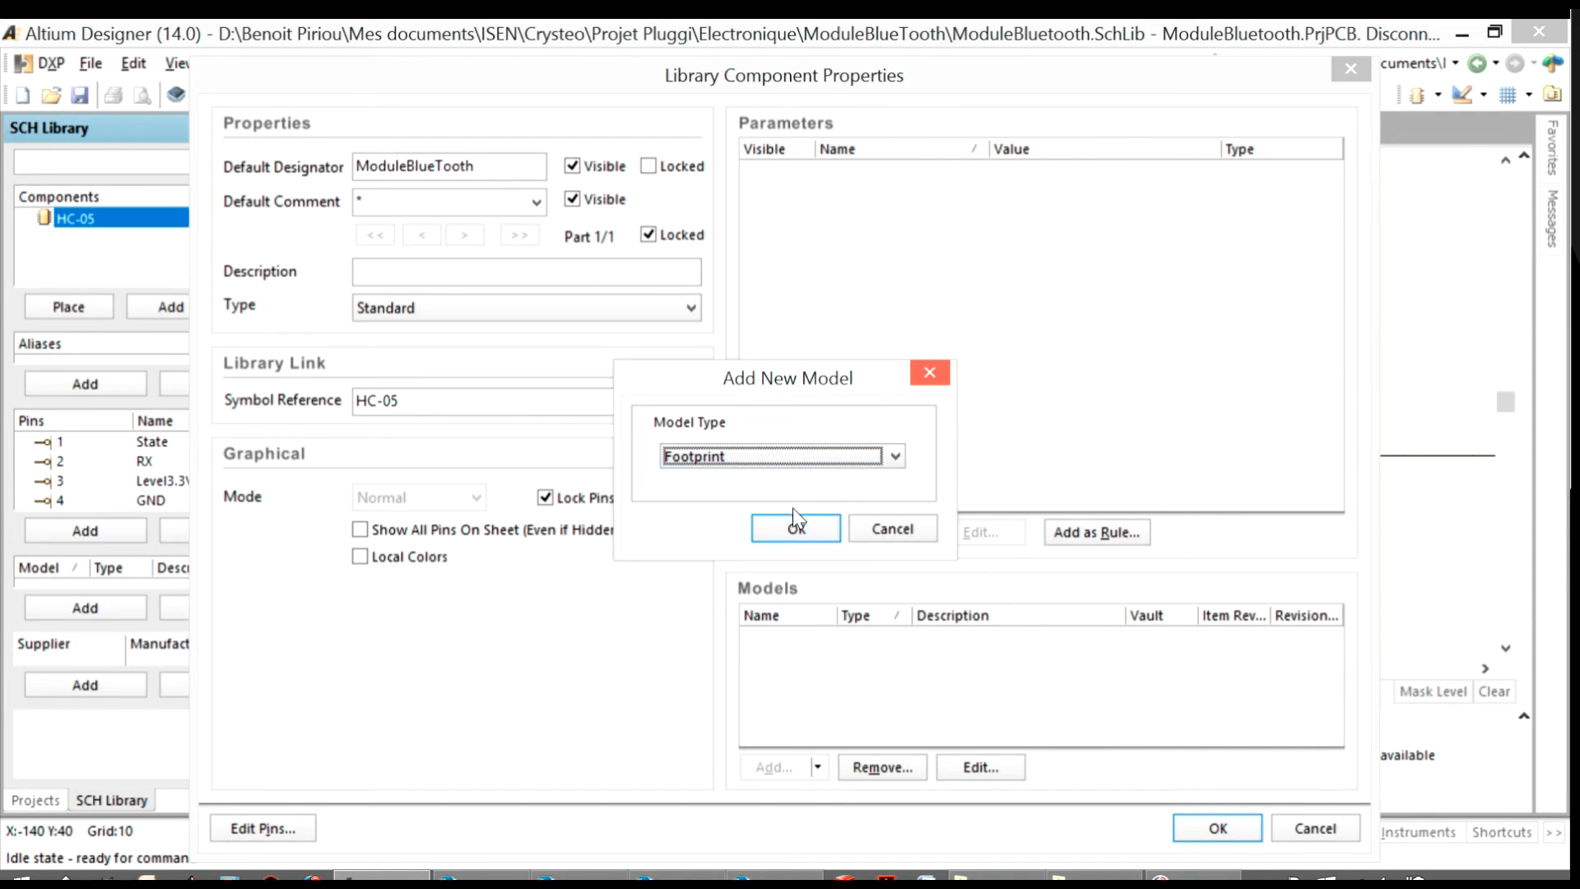
left_click(795, 522)
left_click(919, 186)
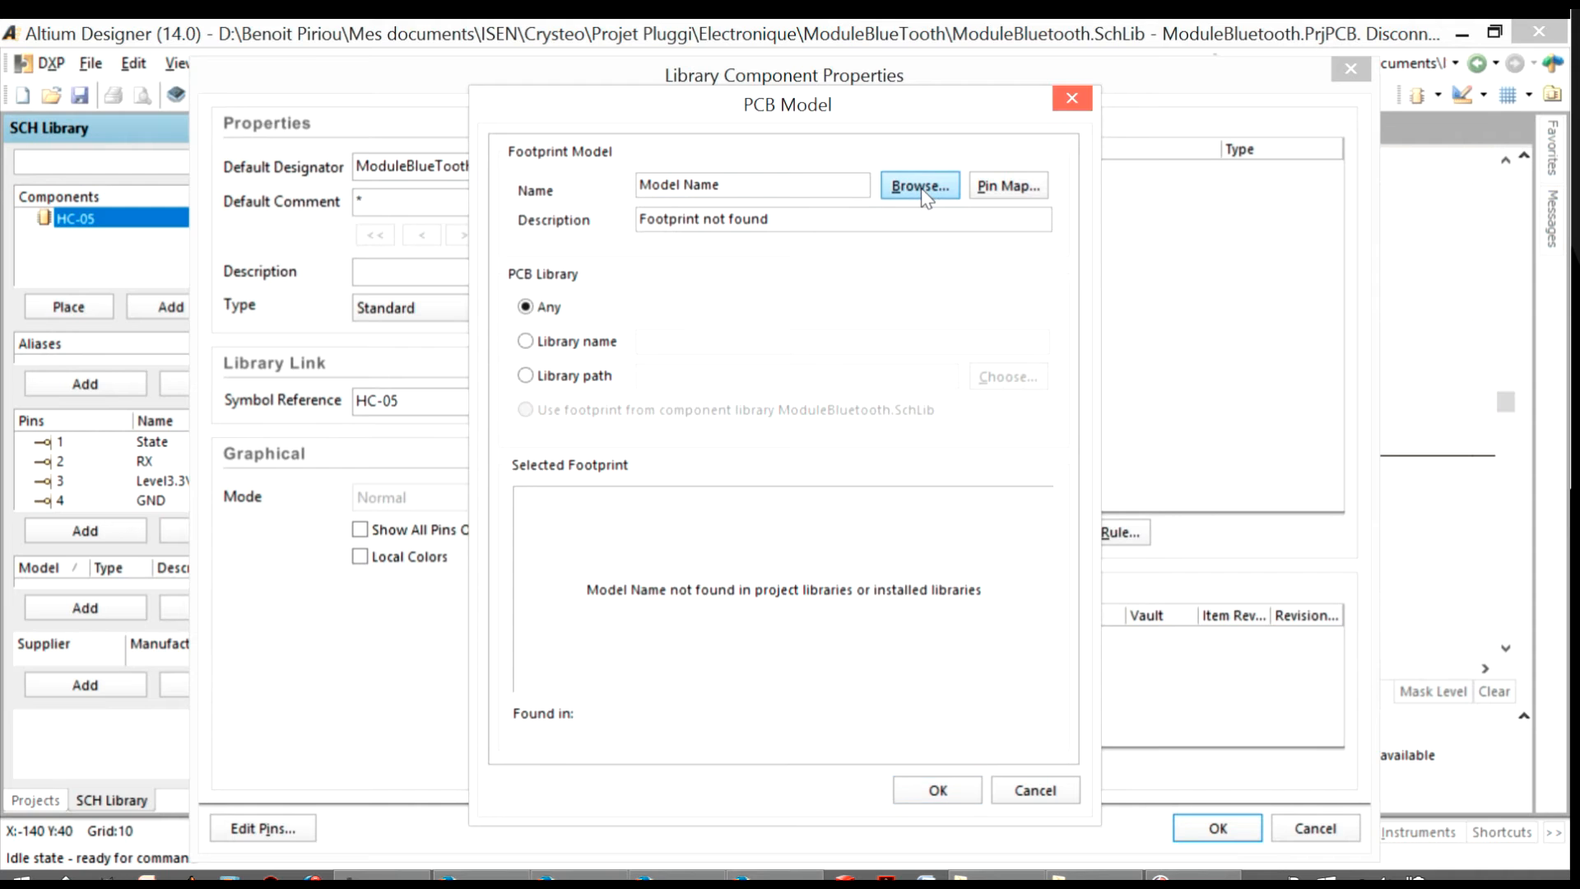
left_click(687, 277)
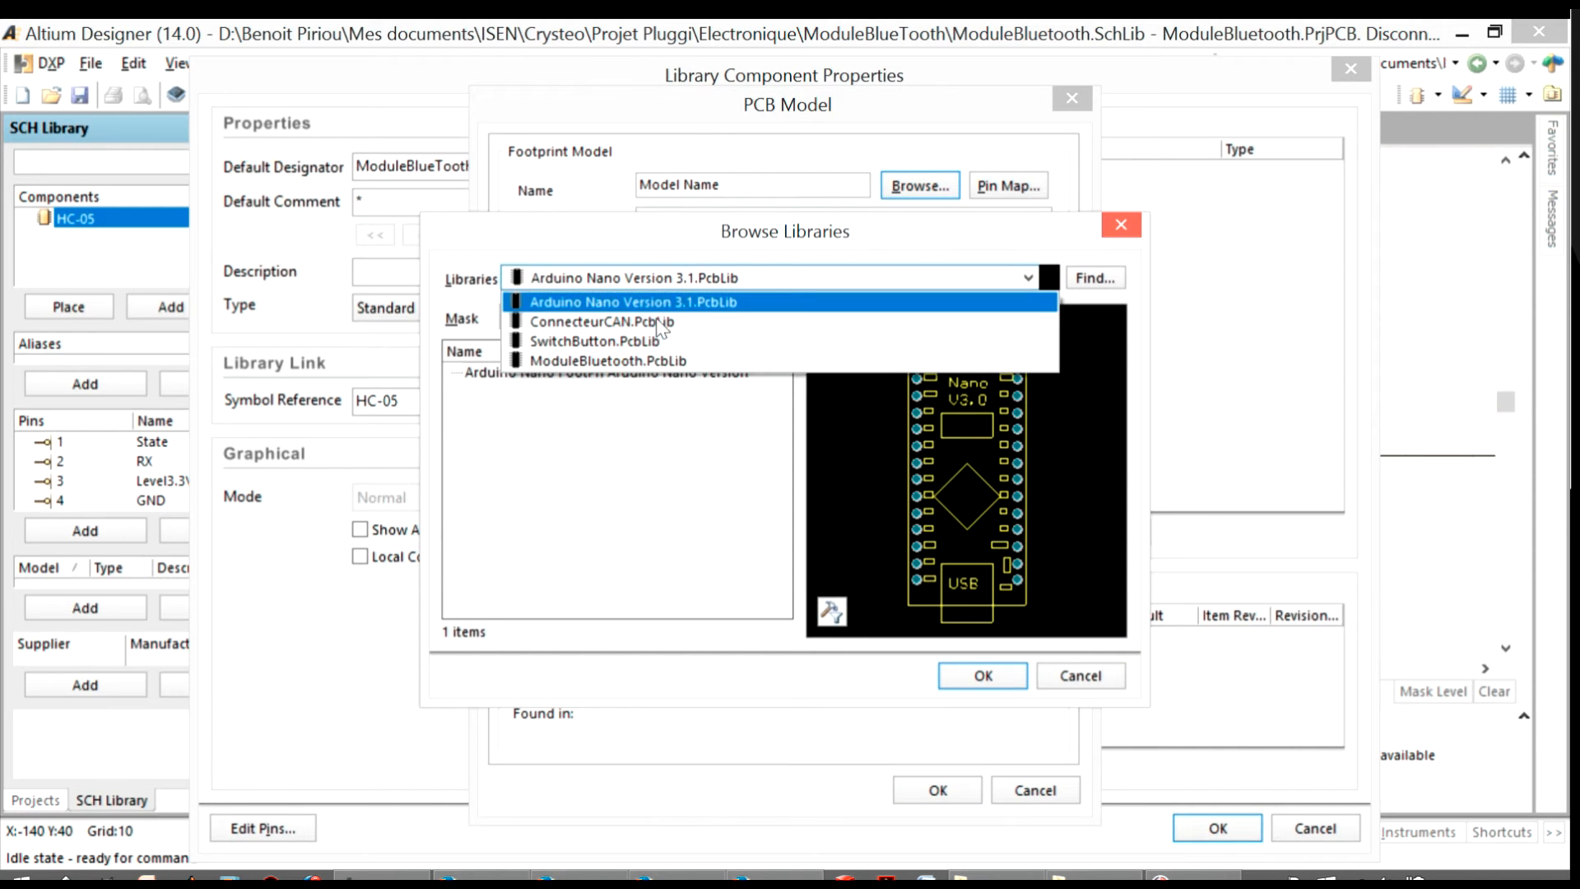
left_click(639, 362)
left_click(504, 373)
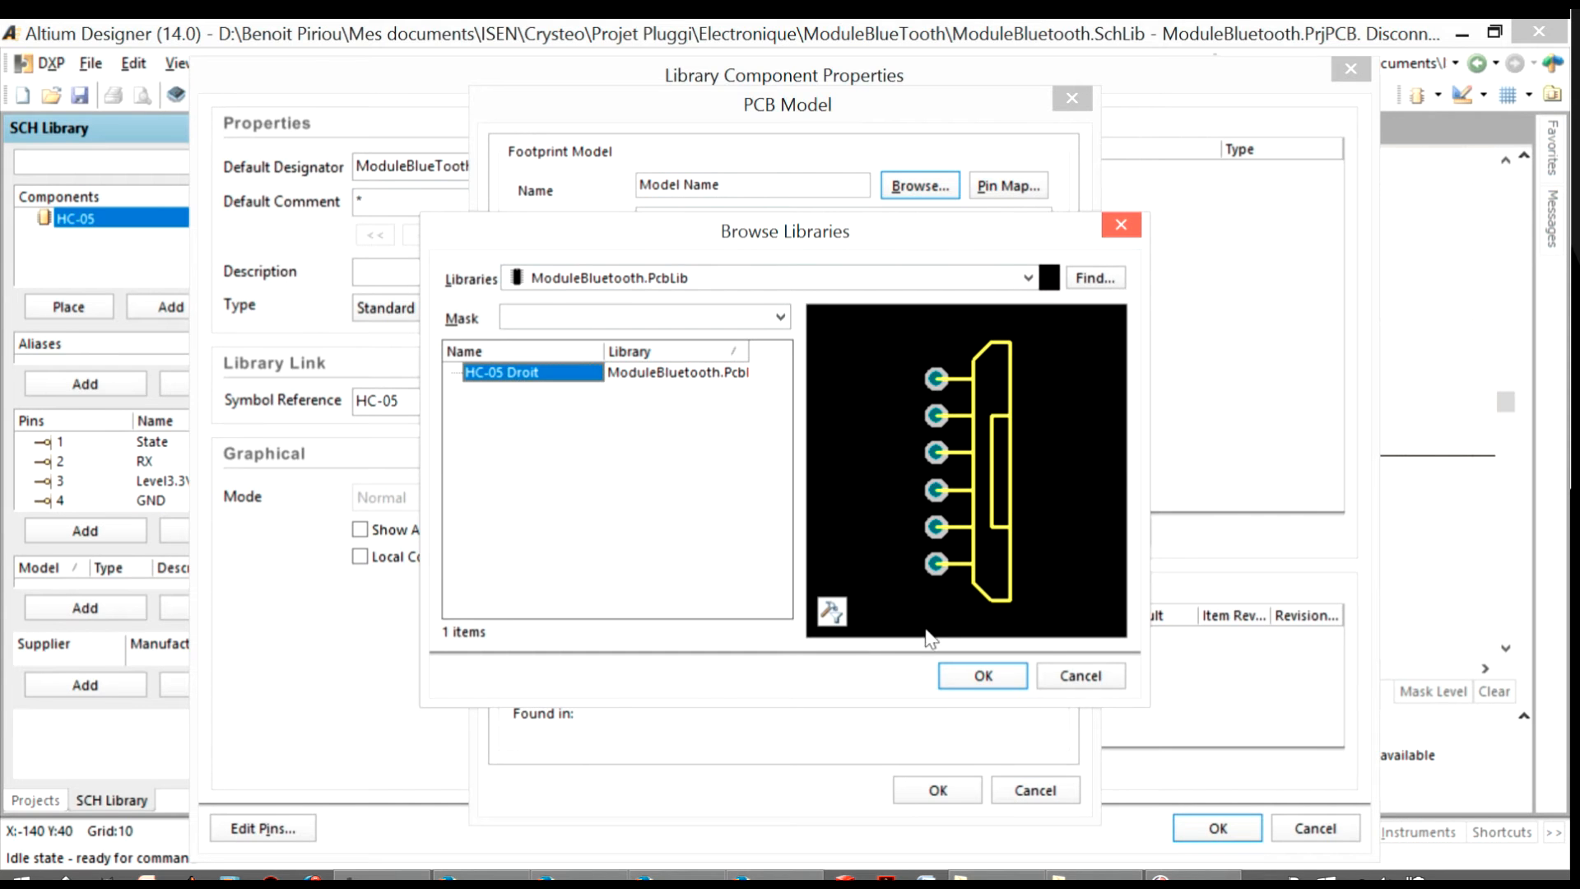
left_click(1008, 676)
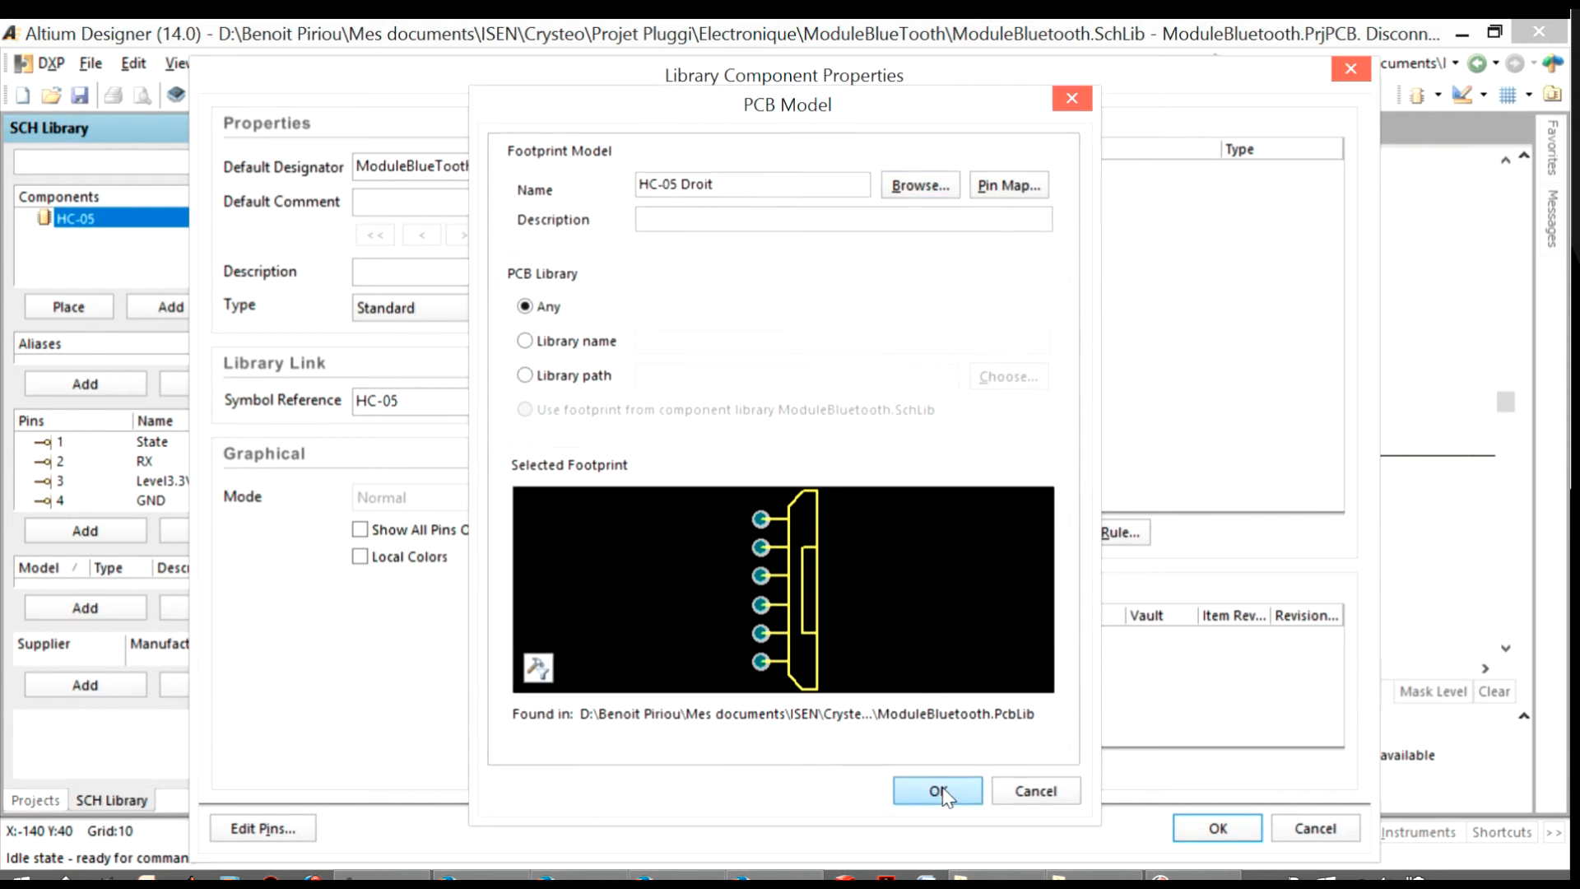
left_click(938, 790)
left_click(1207, 826)
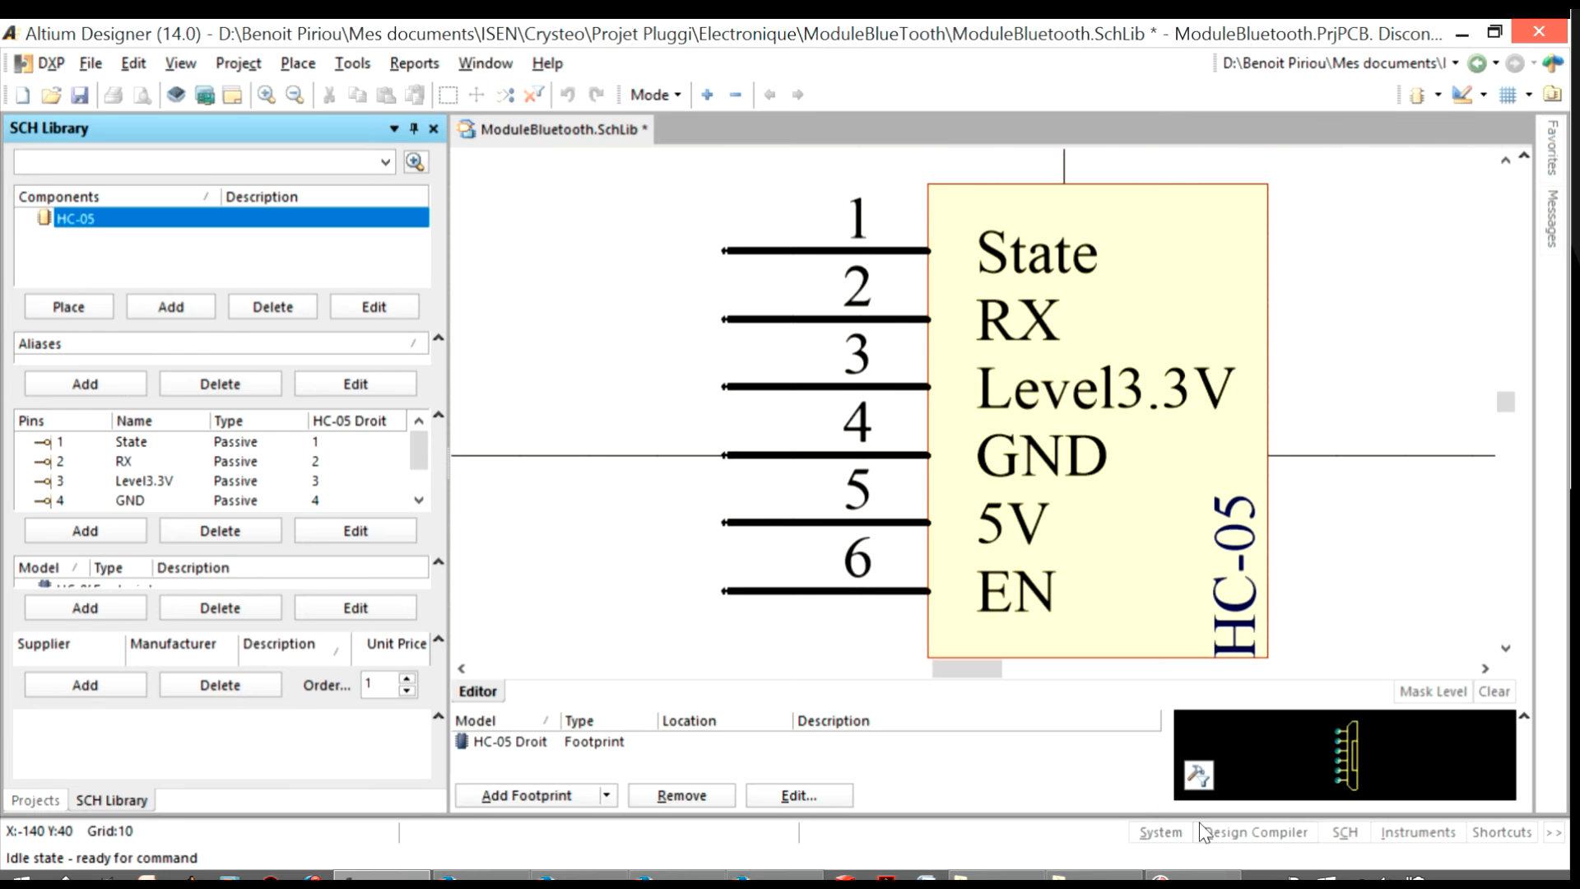
Save and close the ModuleBluetooth.SchLib library
right_click(571, 135)
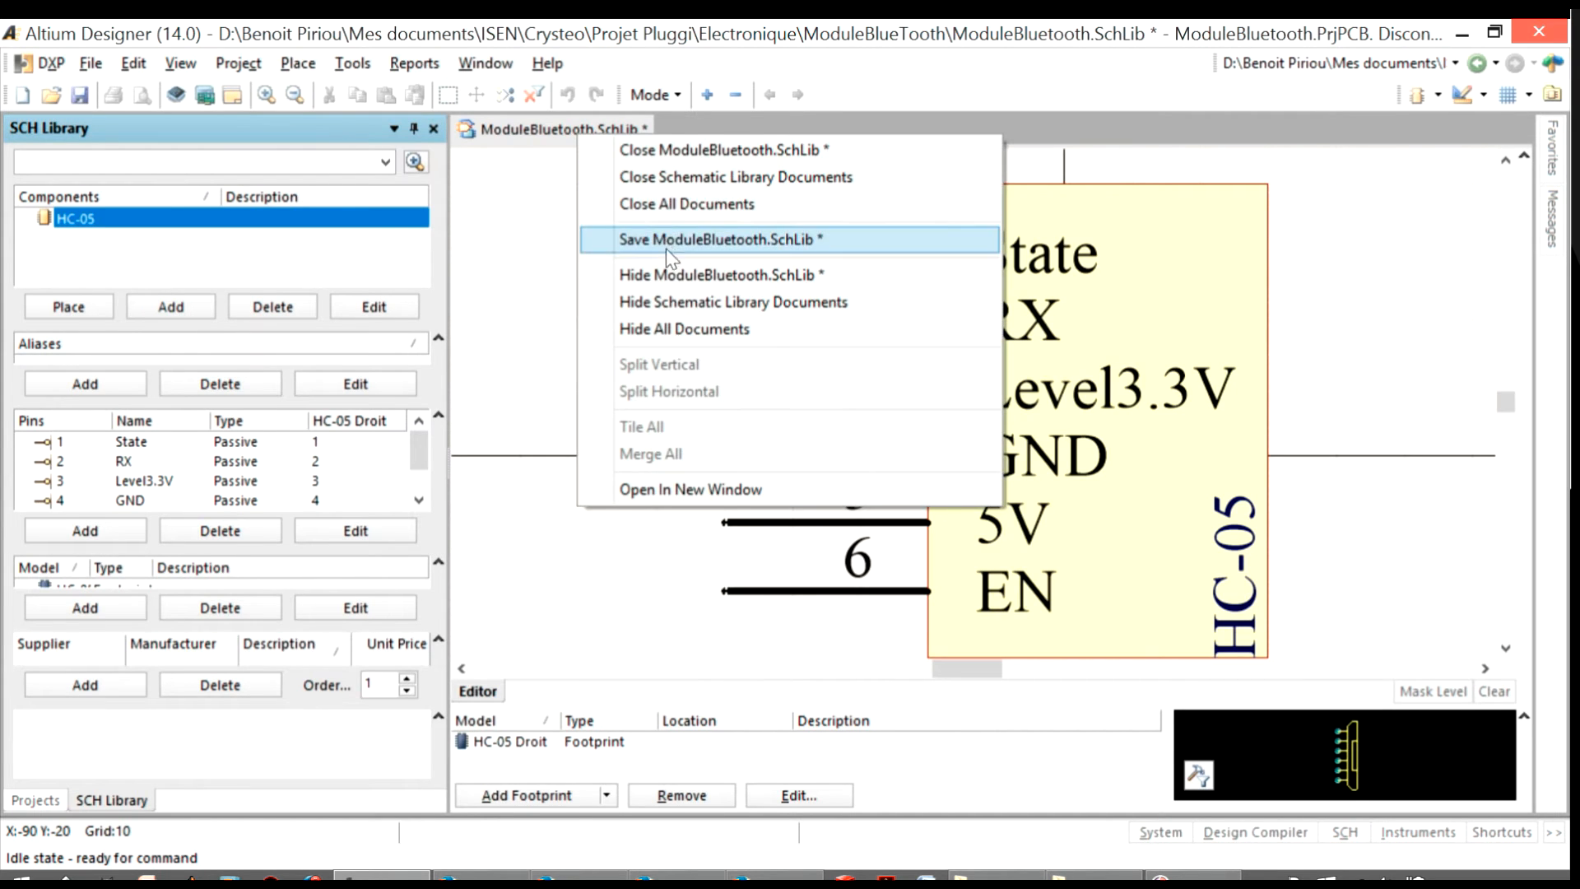
left_click(706, 241)
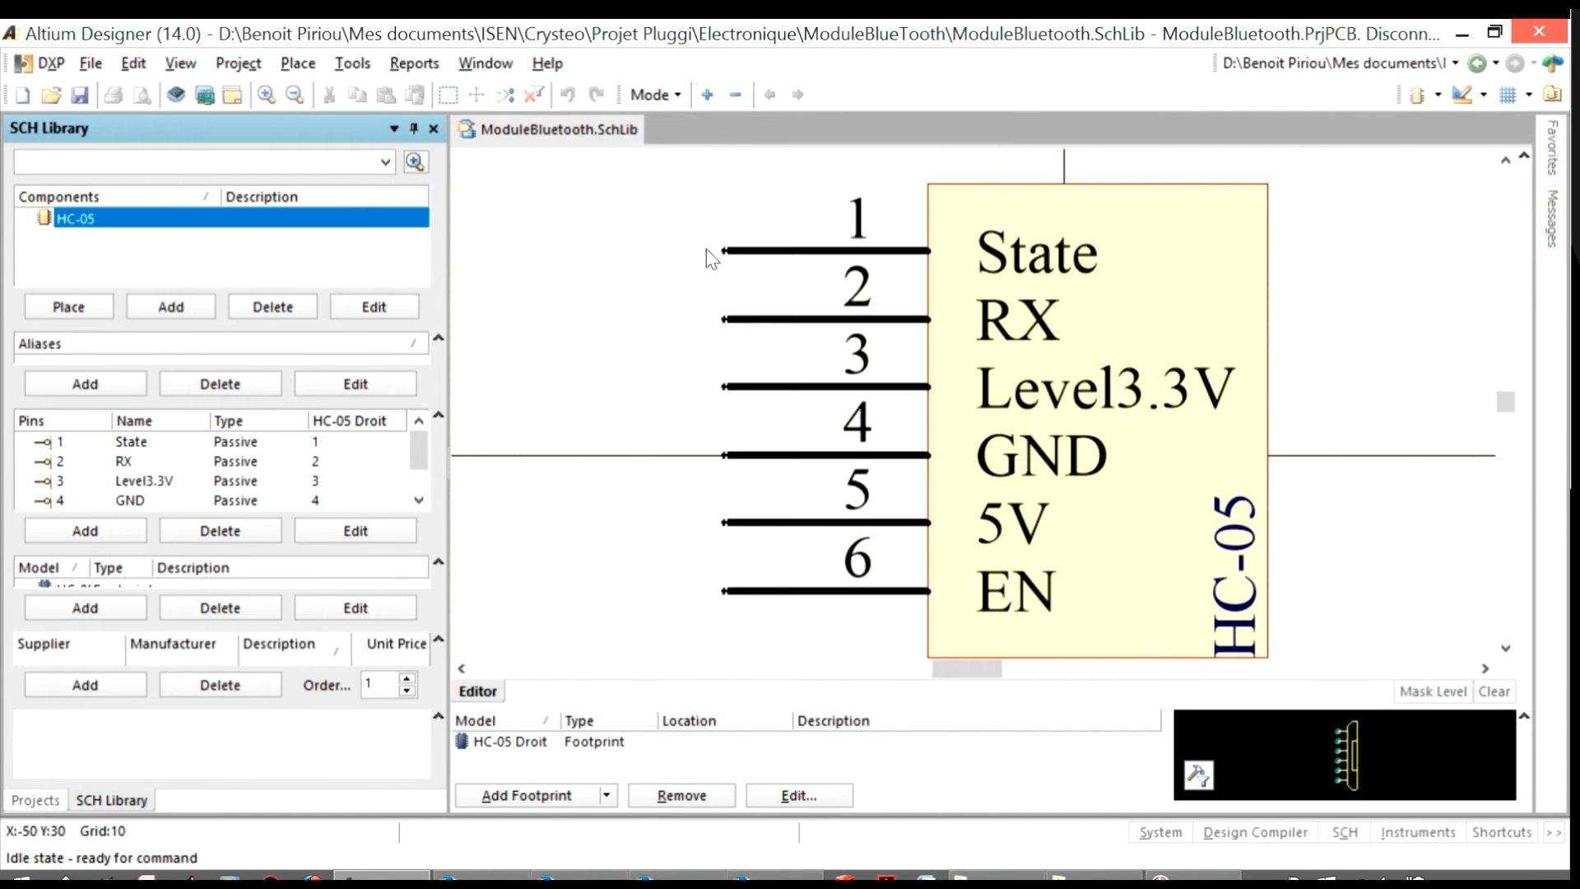
right_click(568, 131)
left_click(674, 142)
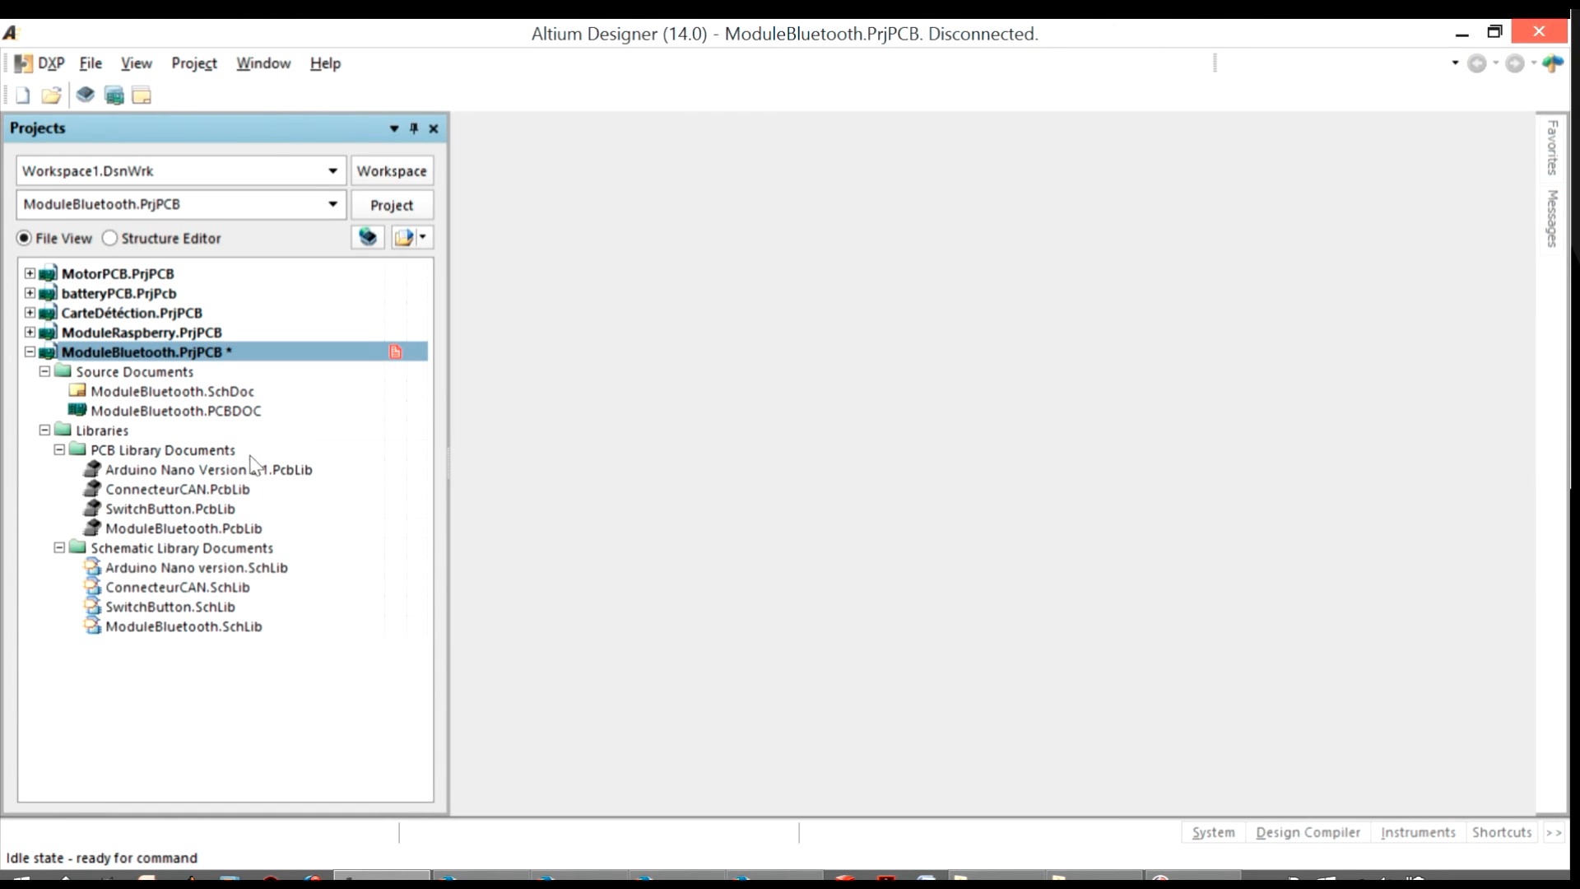
Open the ModuleBluetooth.SchDoc schematic and display the available component libraries
double_click(213, 394)
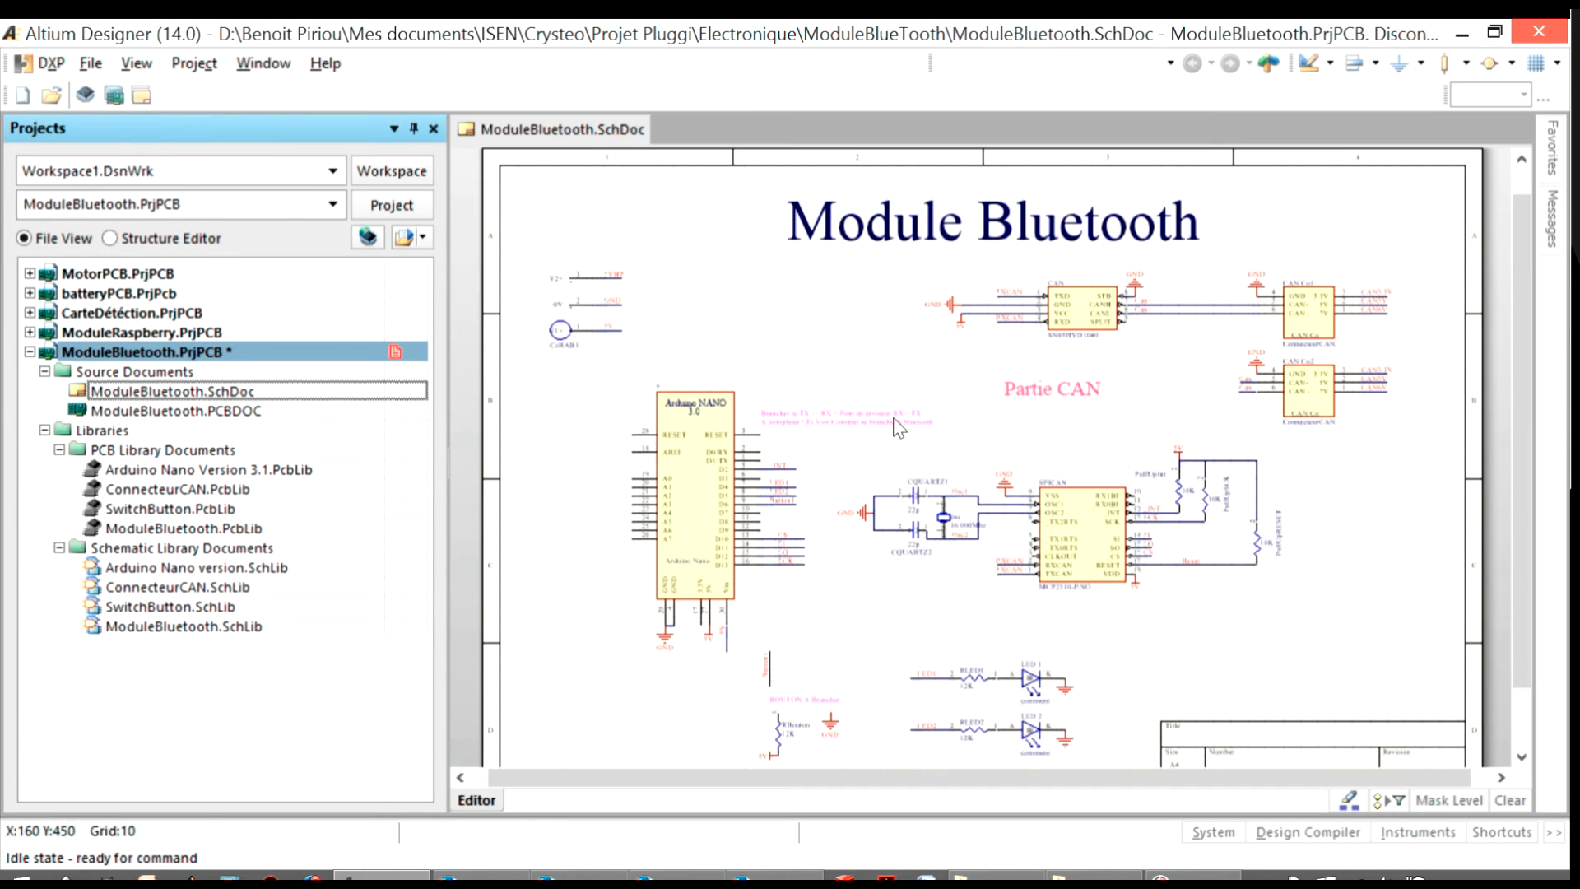
mouse_move(1554, 226)
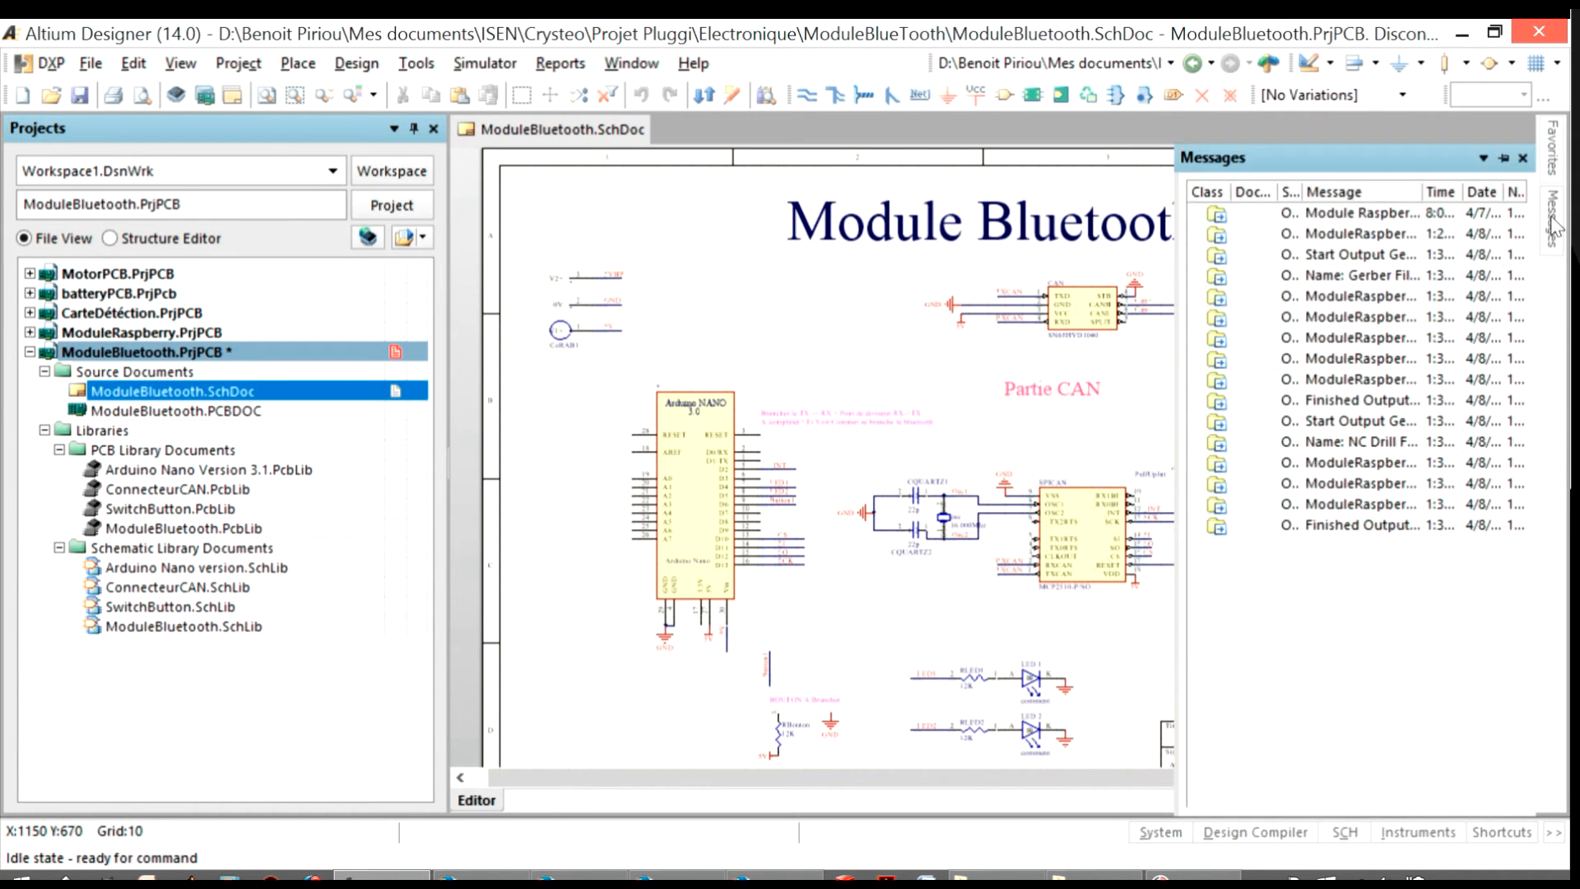
mouse_move(1558, 171)
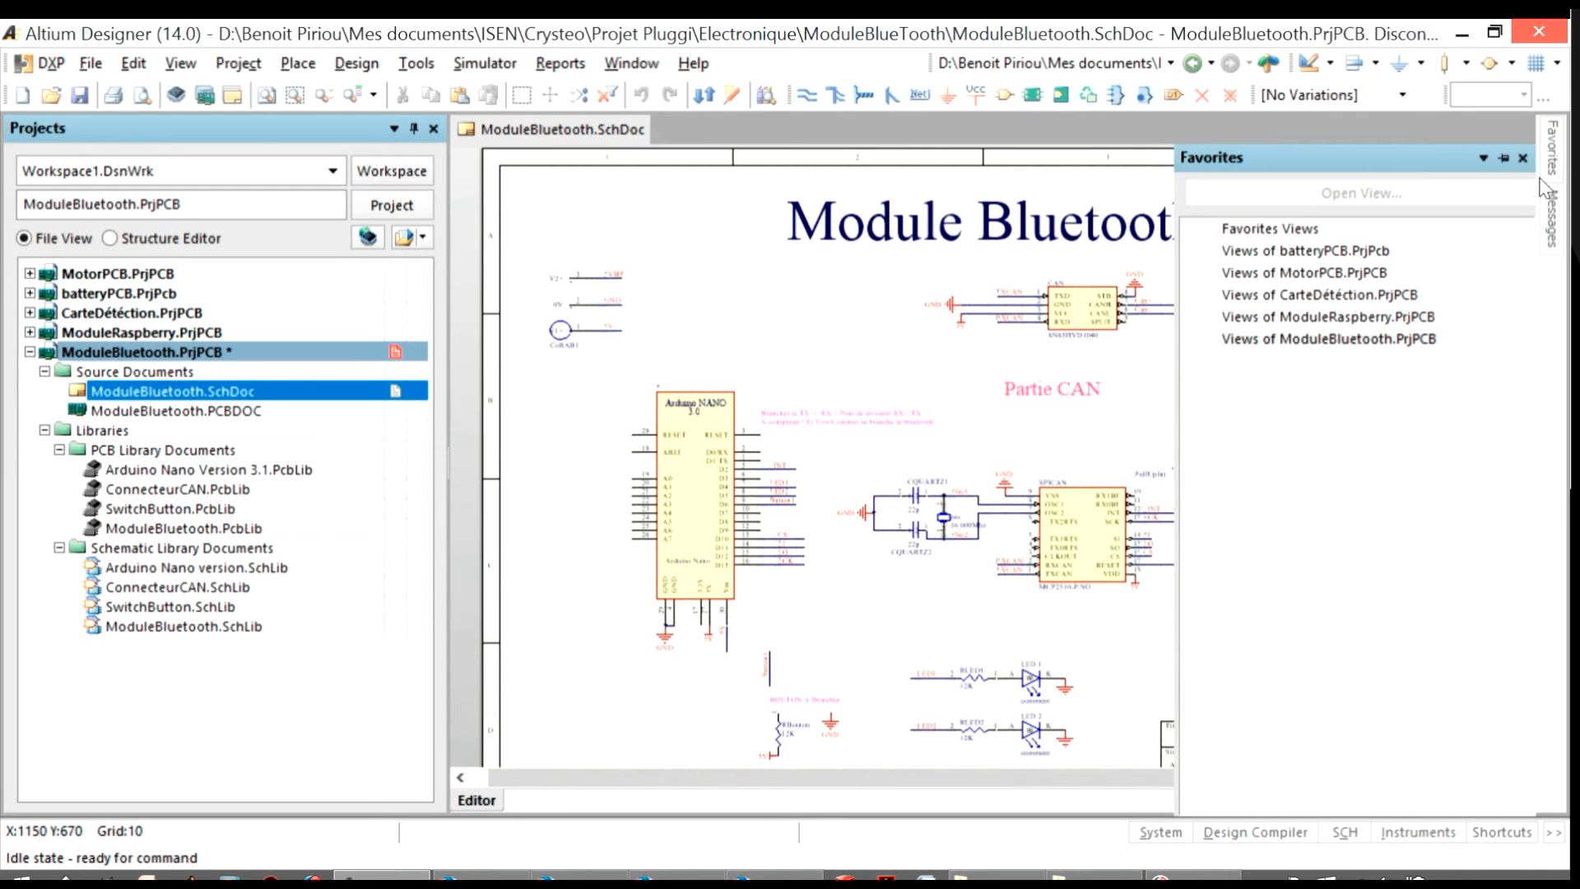
left_click(1162, 833)
left_click(1217, 578)
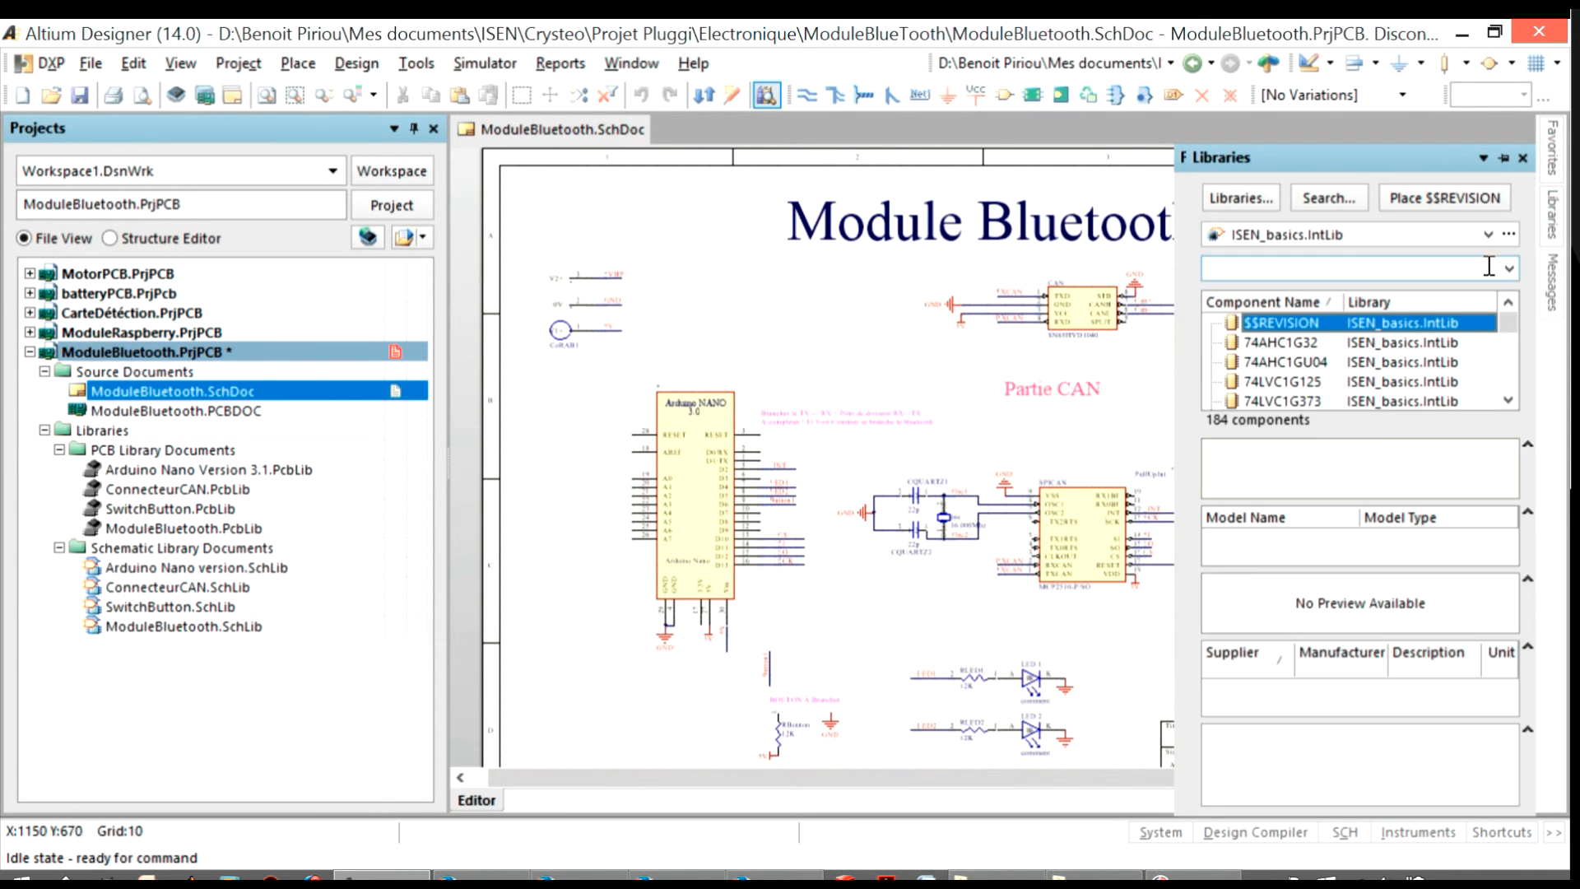
Place HC-05 from ModuleBluetooth.SchLib in the free area above the Arduino Nano, and delete the duplicate symbol beside the CAN transceiver
left_click(1370, 236)
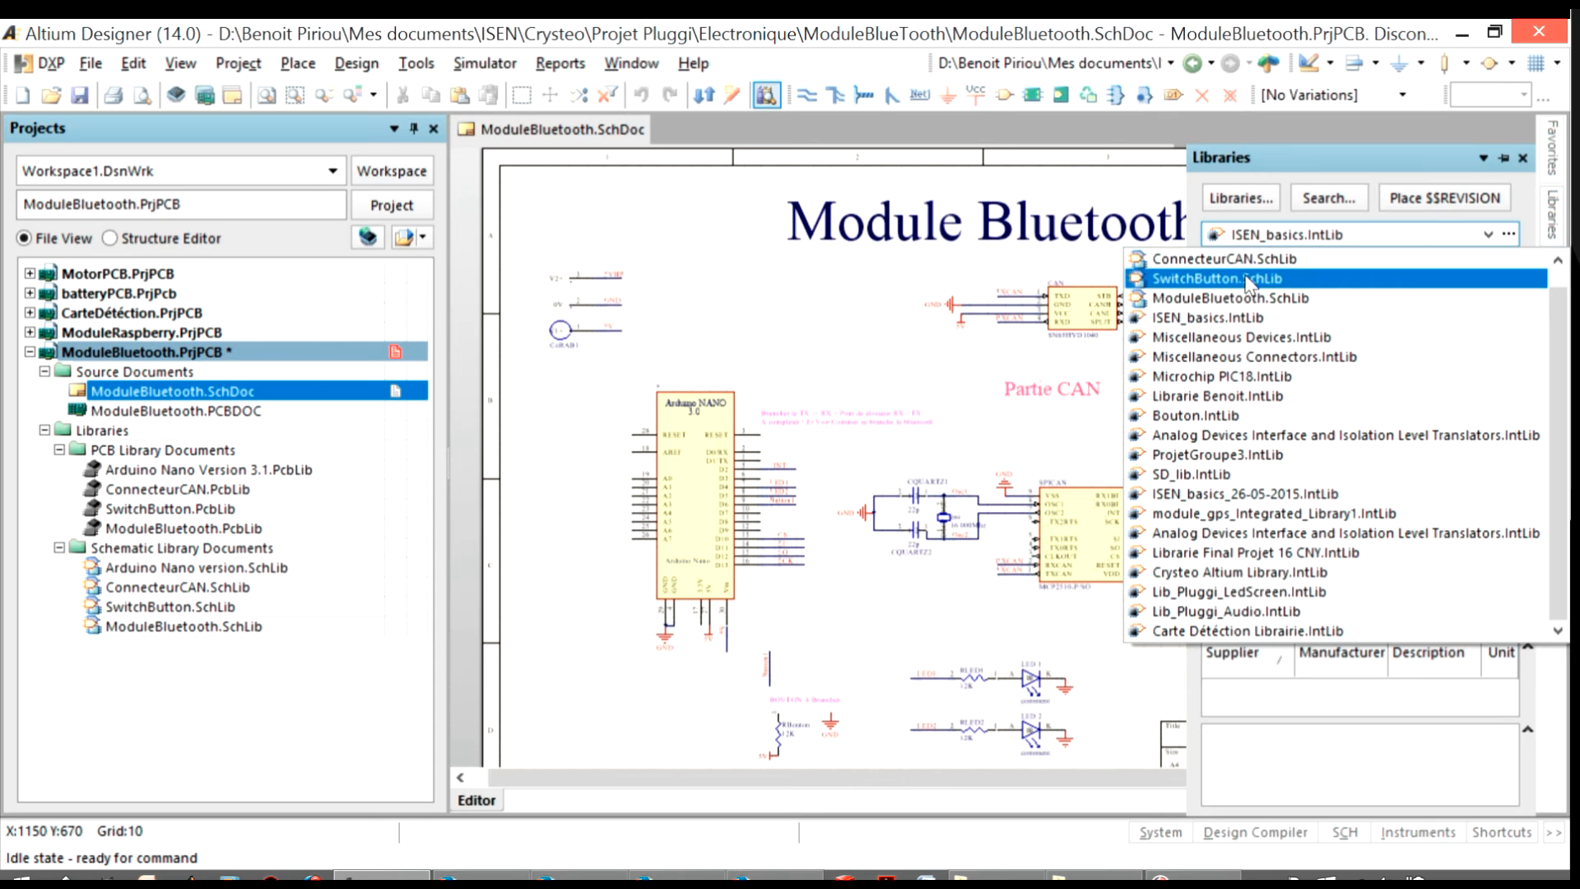
left_click(1238, 298)
left_click(1284, 327)
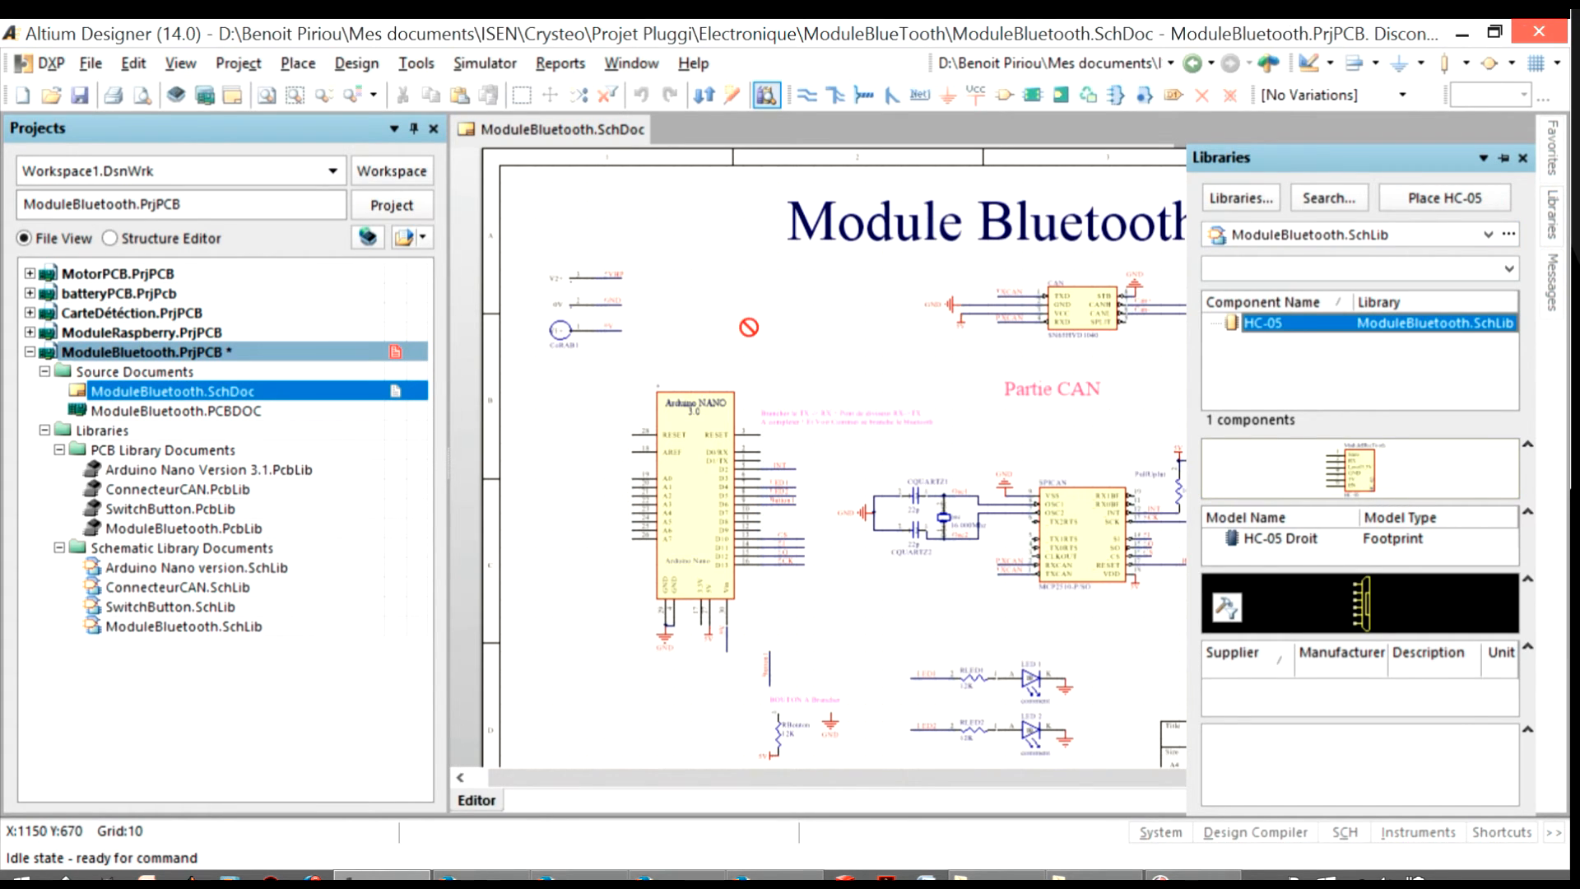
left_click_drag(749, 328, 1147, 332)
left_click_drag(1275, 325, 817, 331)
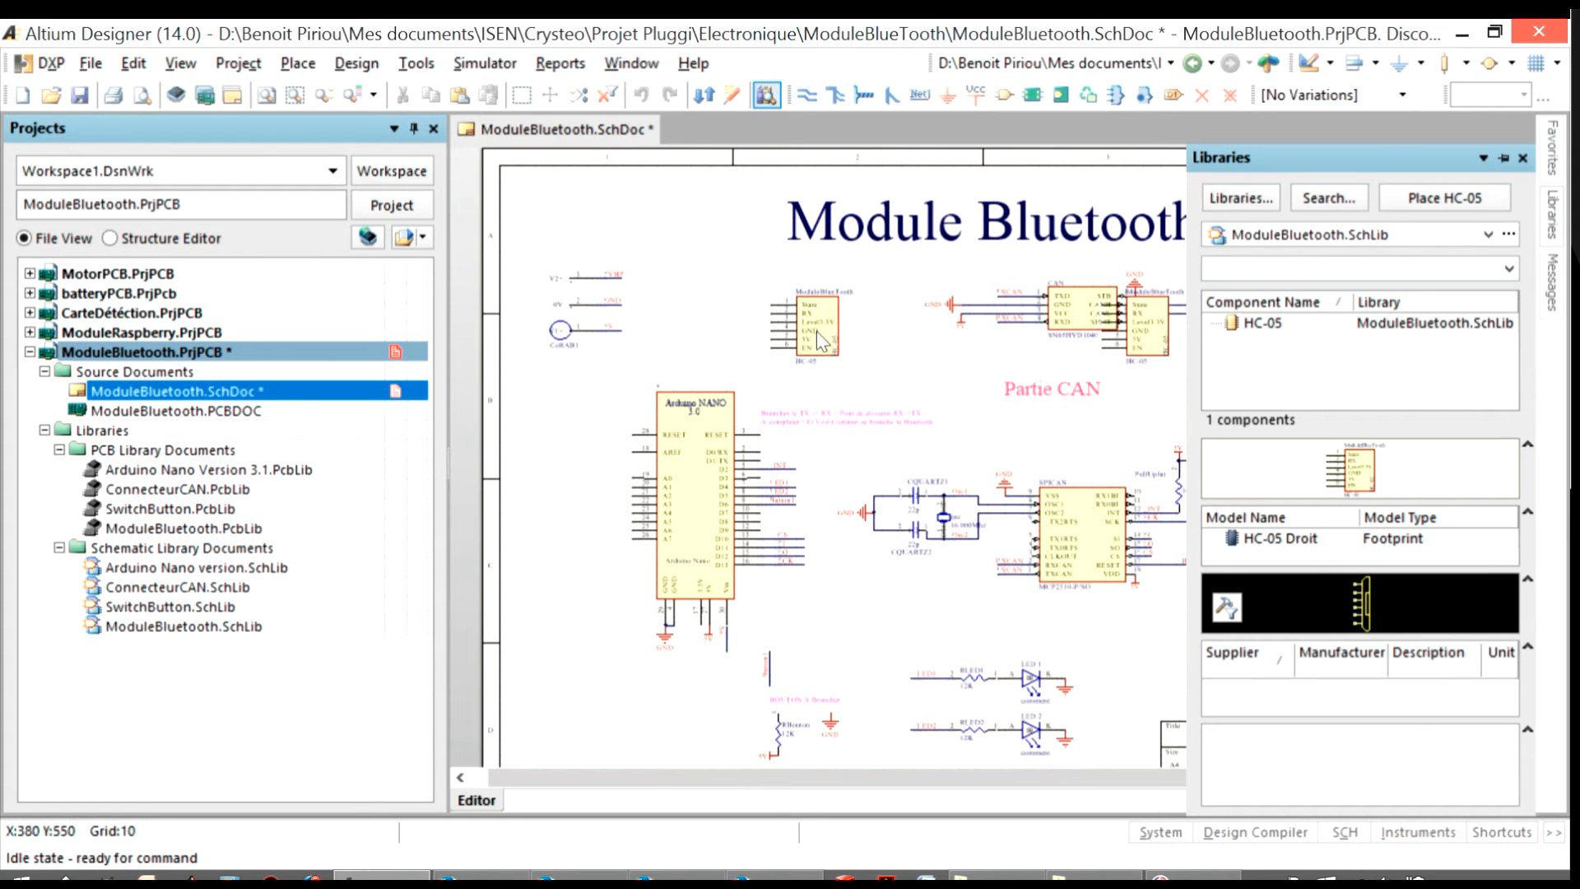
left_click(1151, 326)
key("Delete")
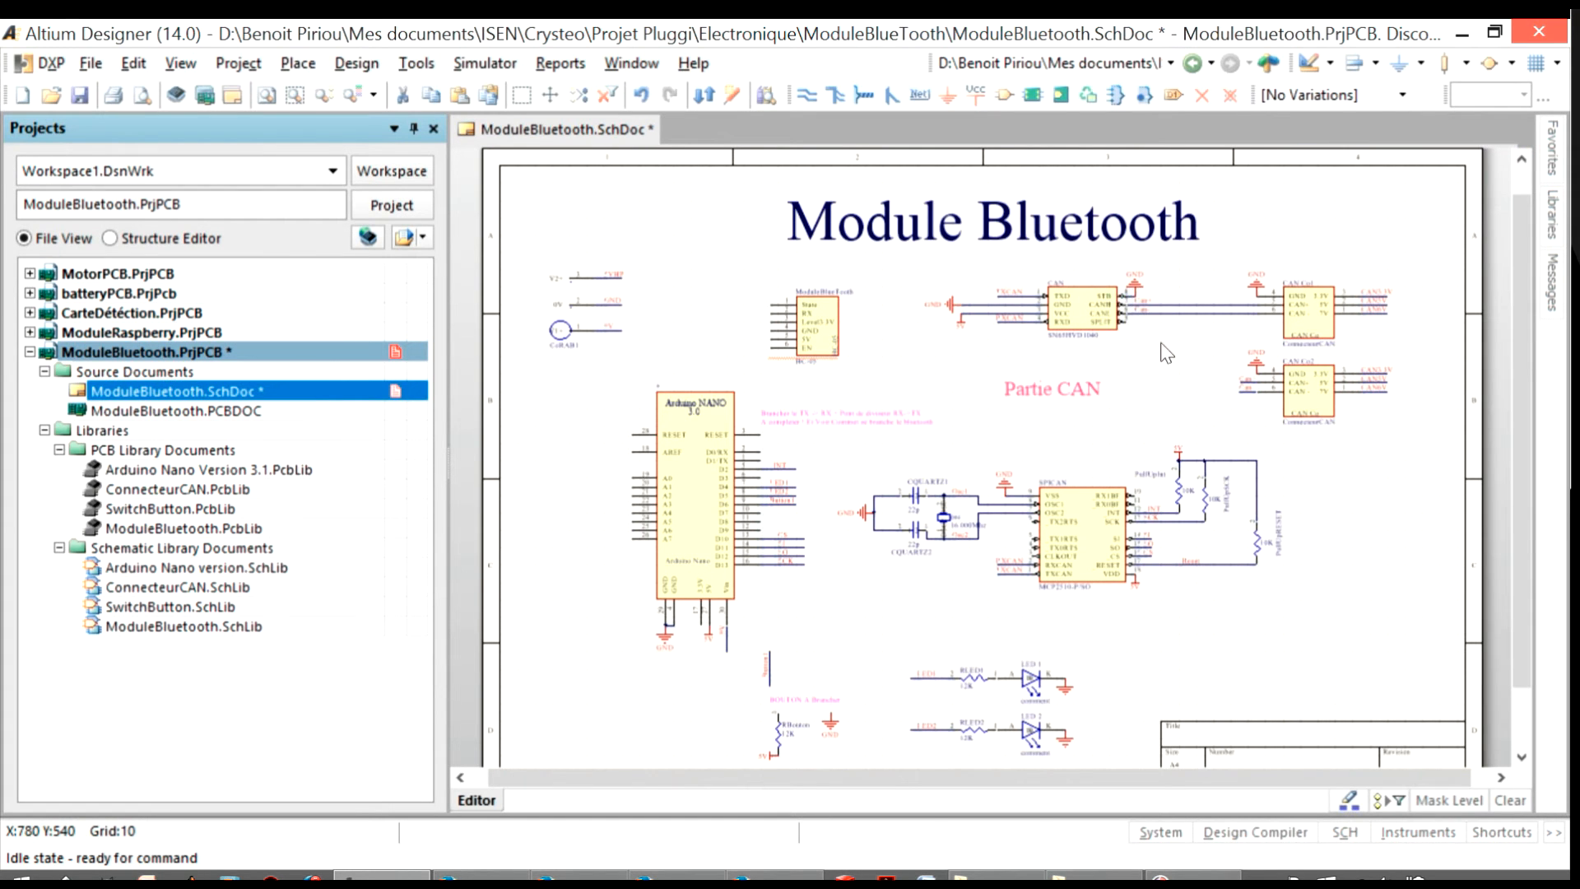
scroll(817, 308, "up", 4, "ctrl")
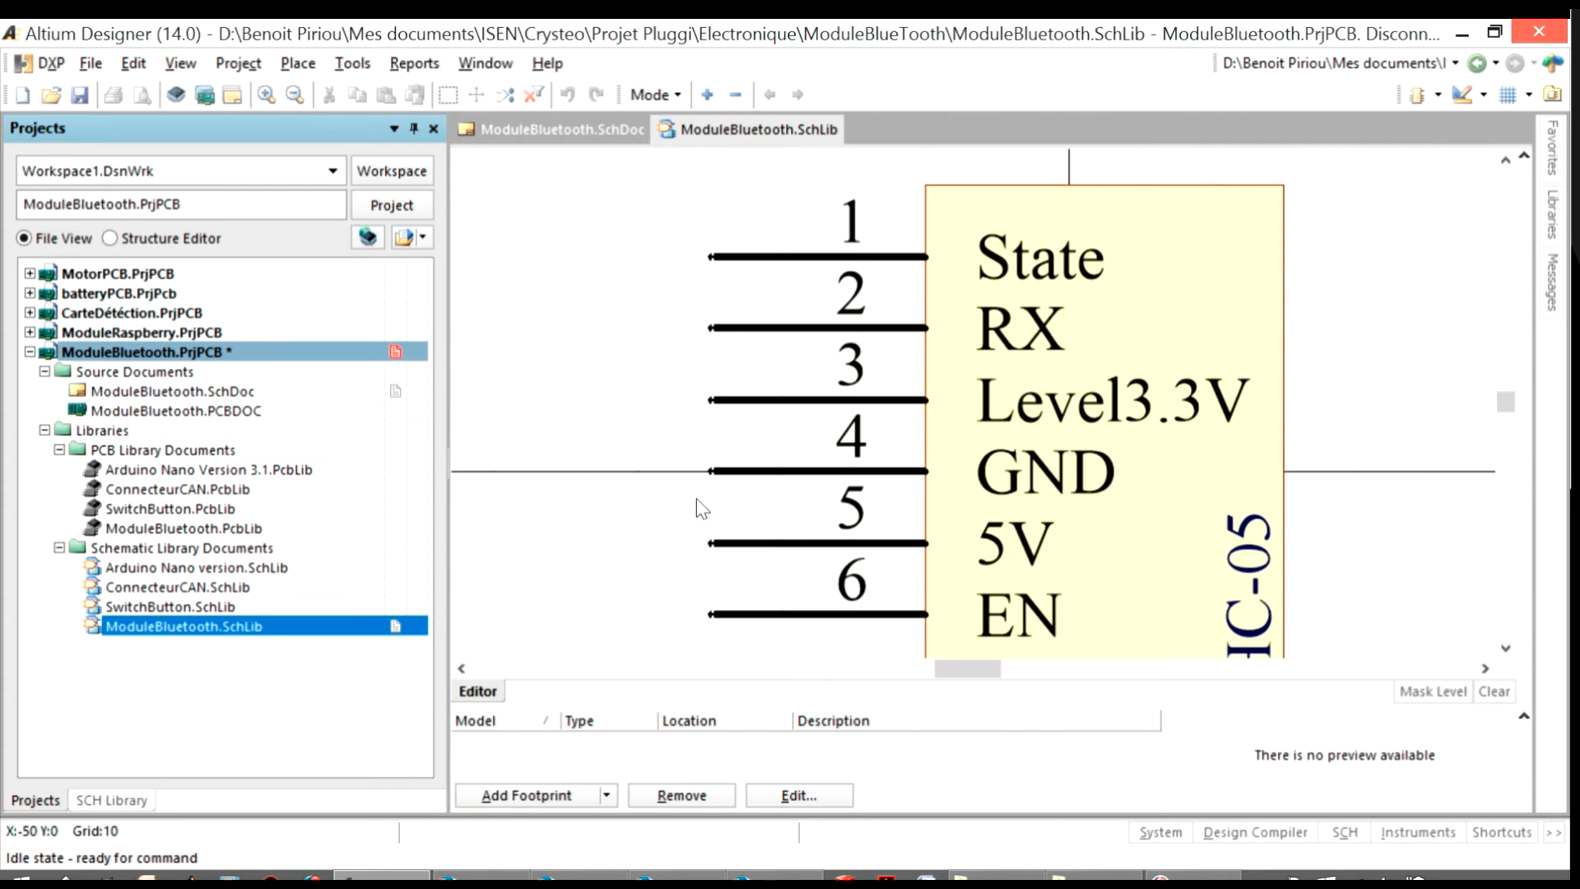
scroll(779, 497, "down", 2, "ctrl")
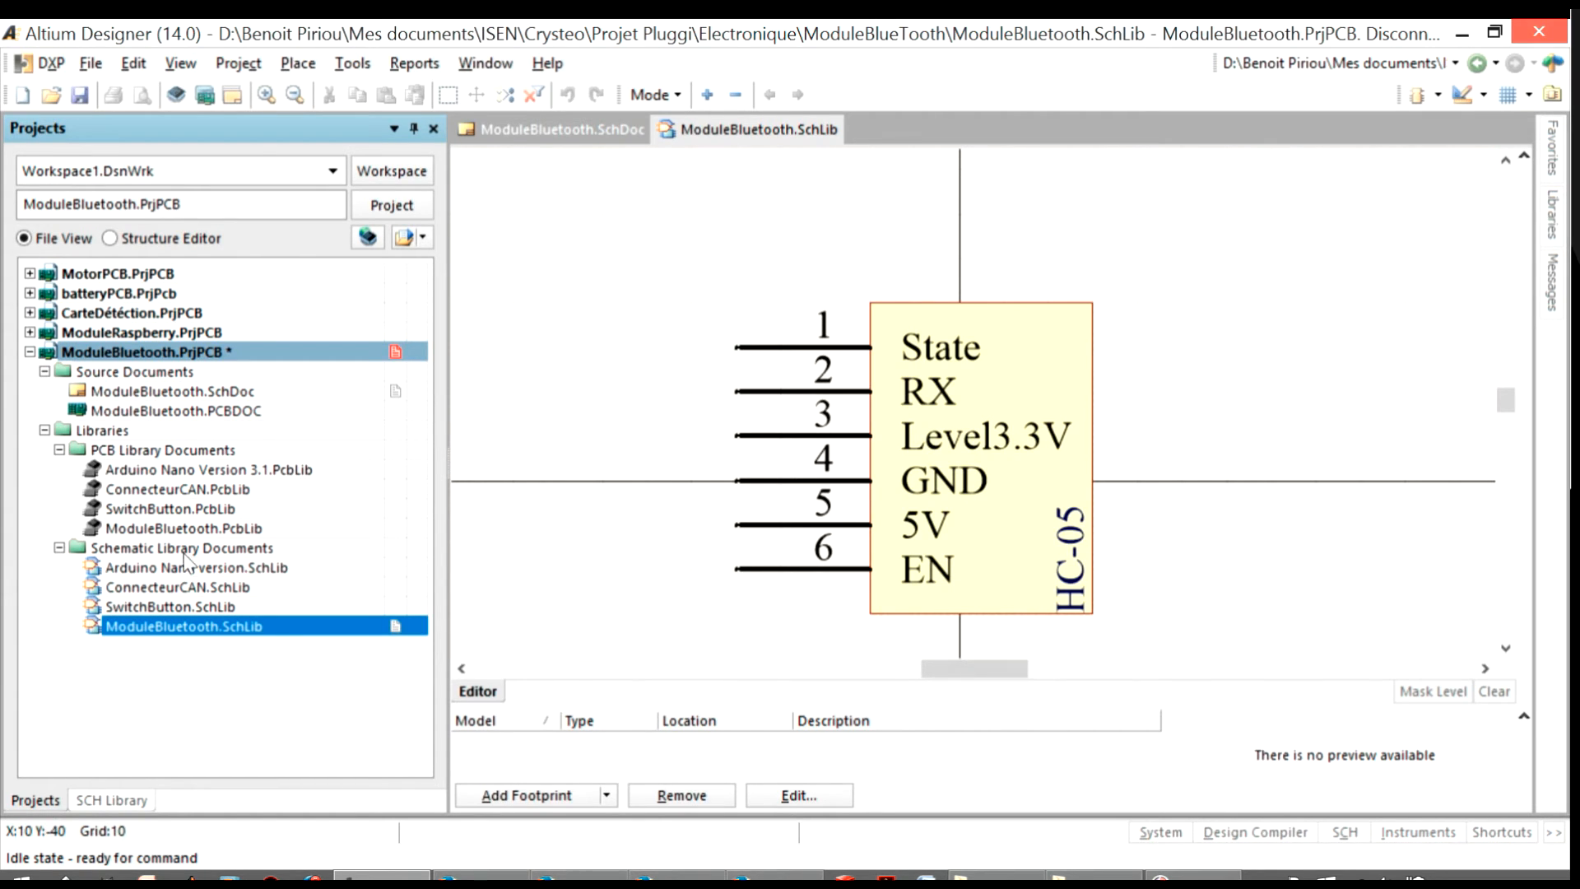
Open the ModuleBluetooth.PcbLib footprint library and display its list of components
left_click_drag(1160, 255, 688, 656)
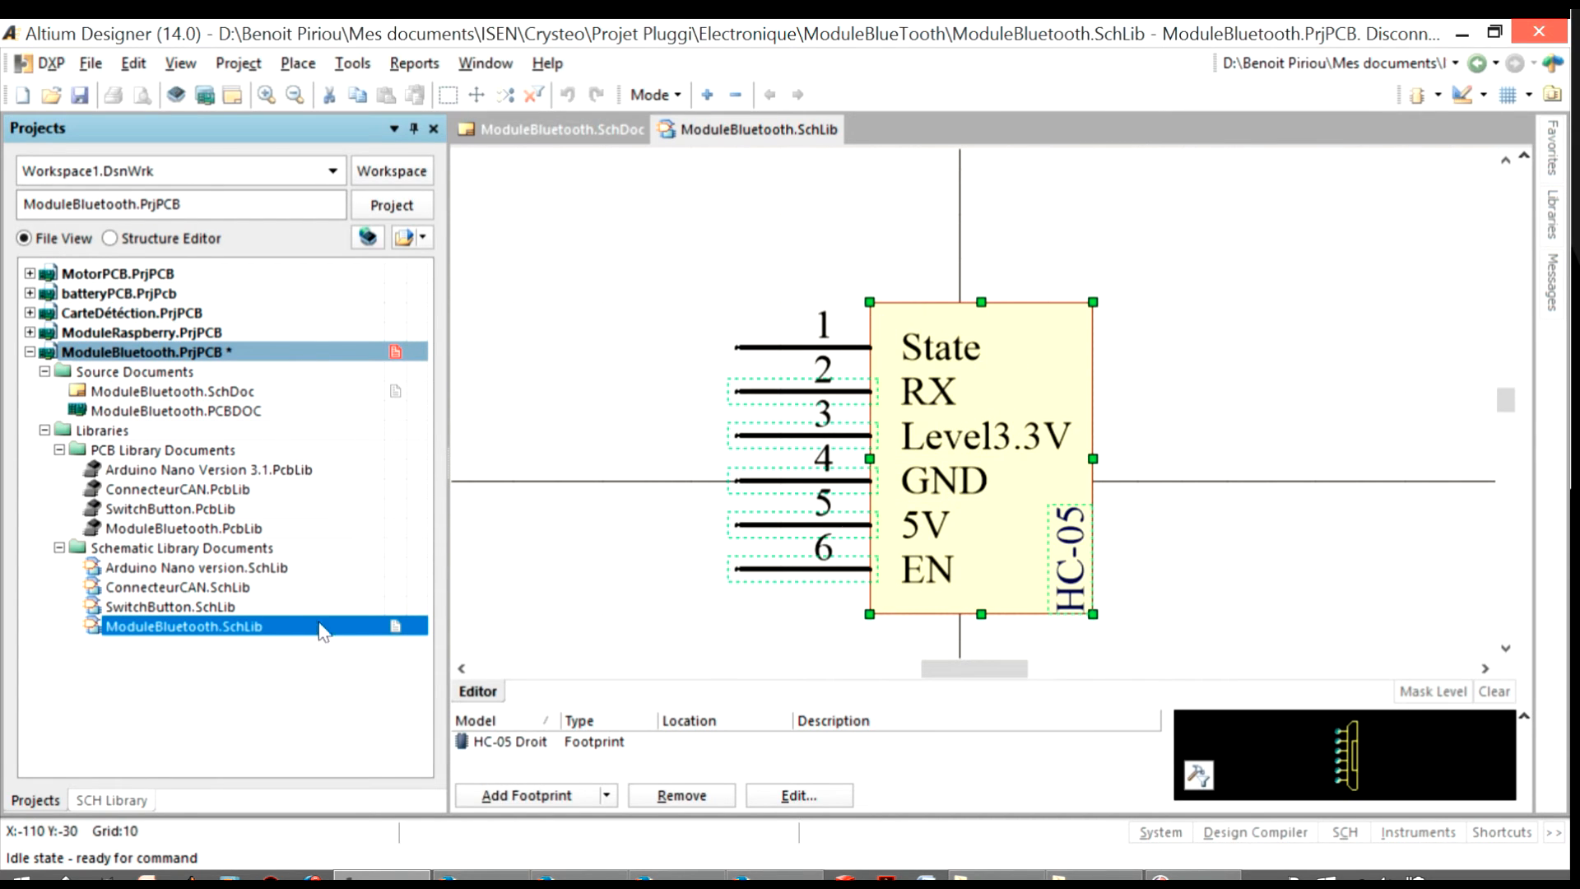
double_click(204, 528)
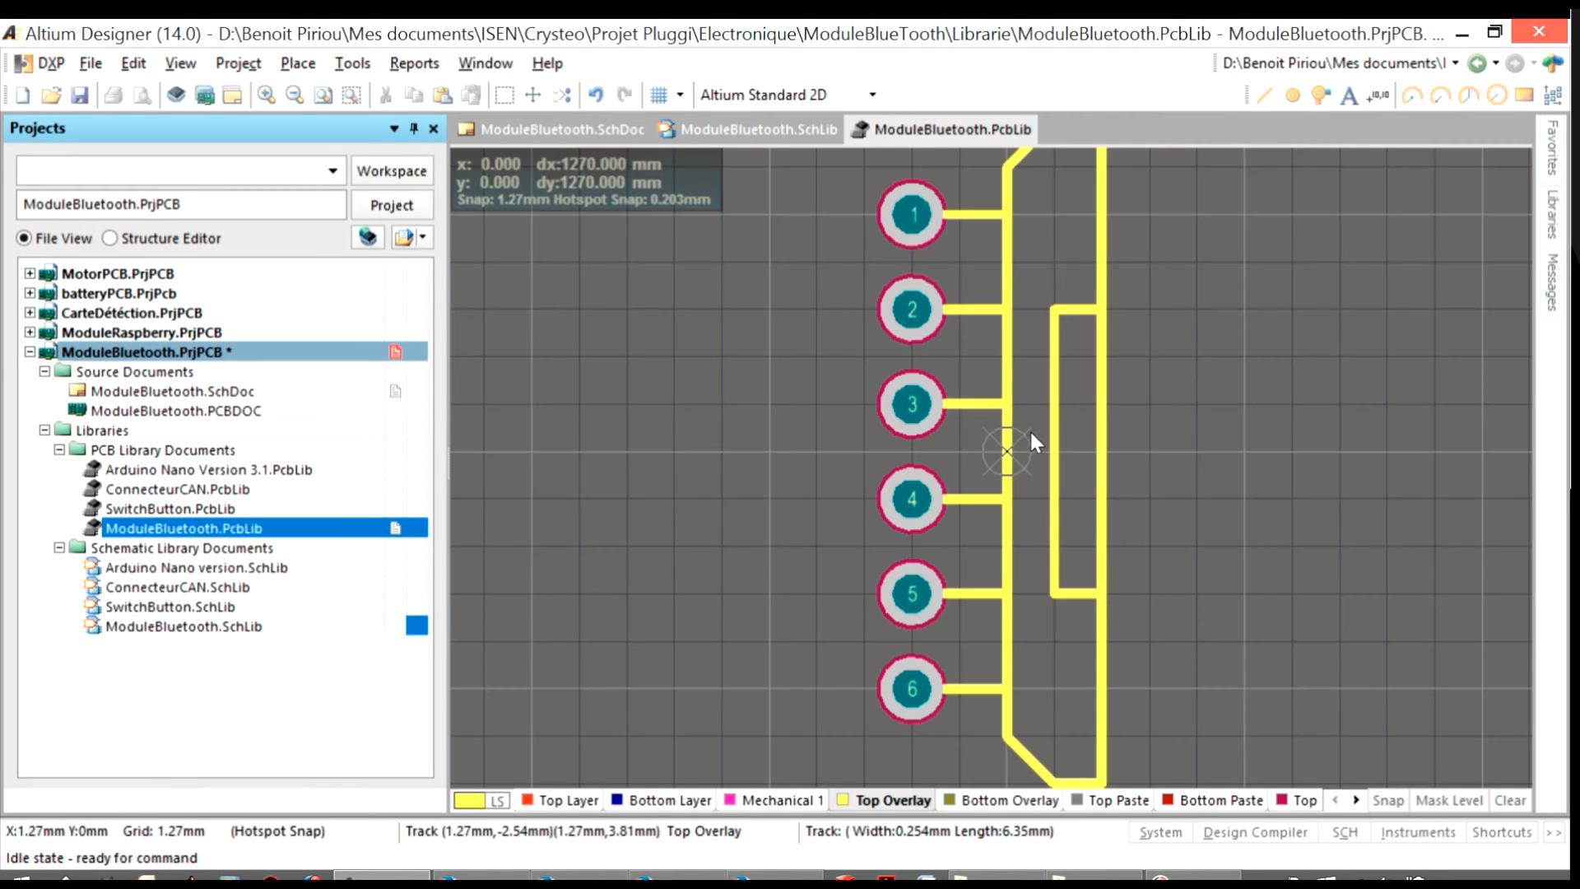
left_click(1505, 828)
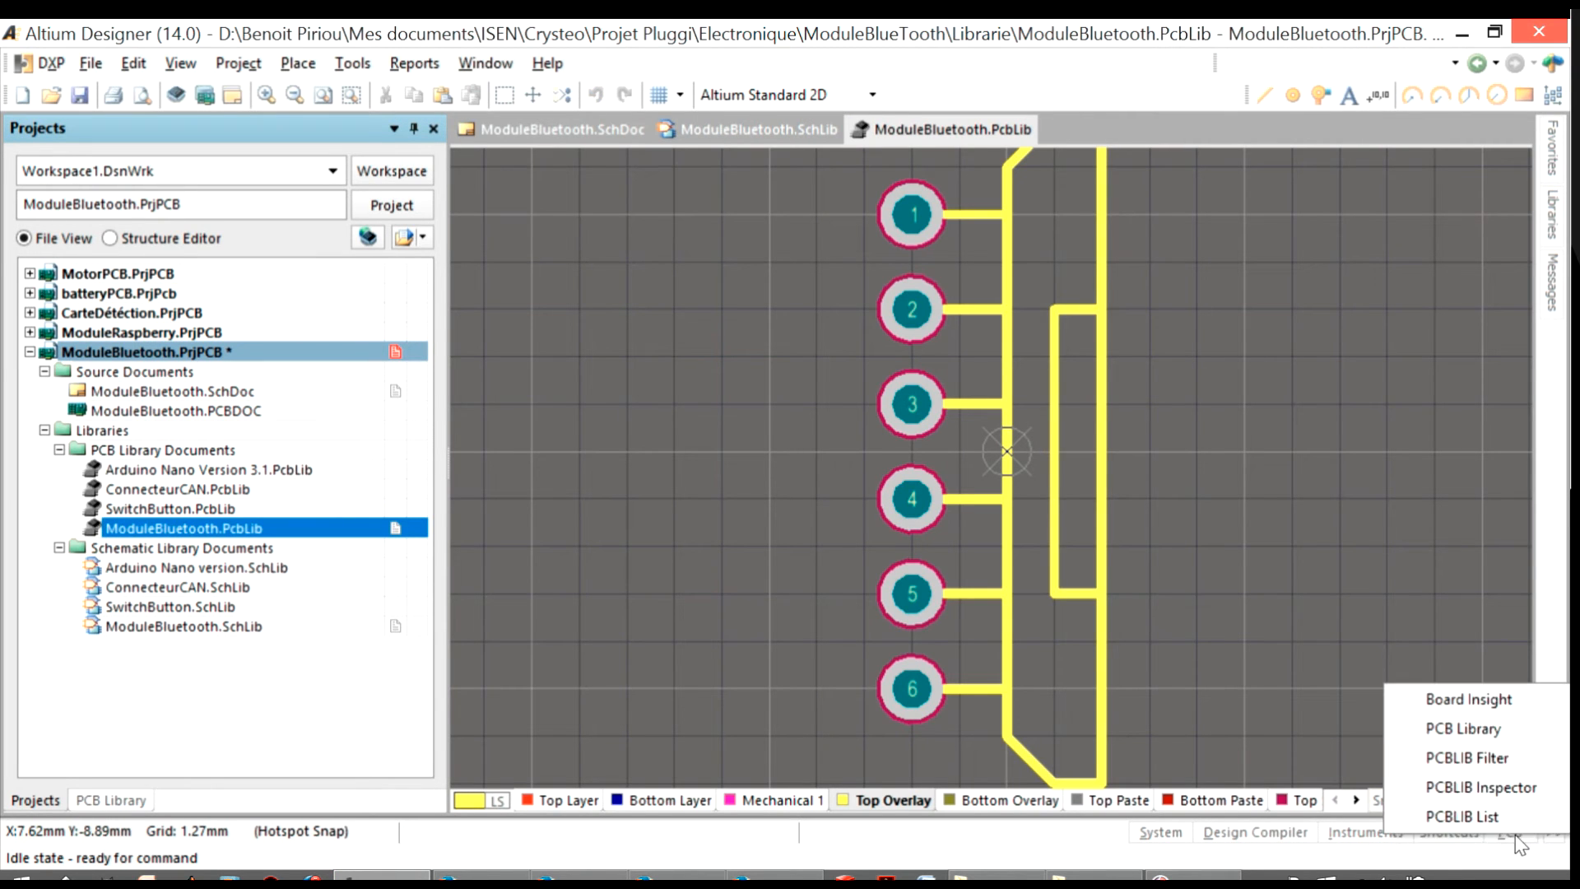
left_click(1478, 736)
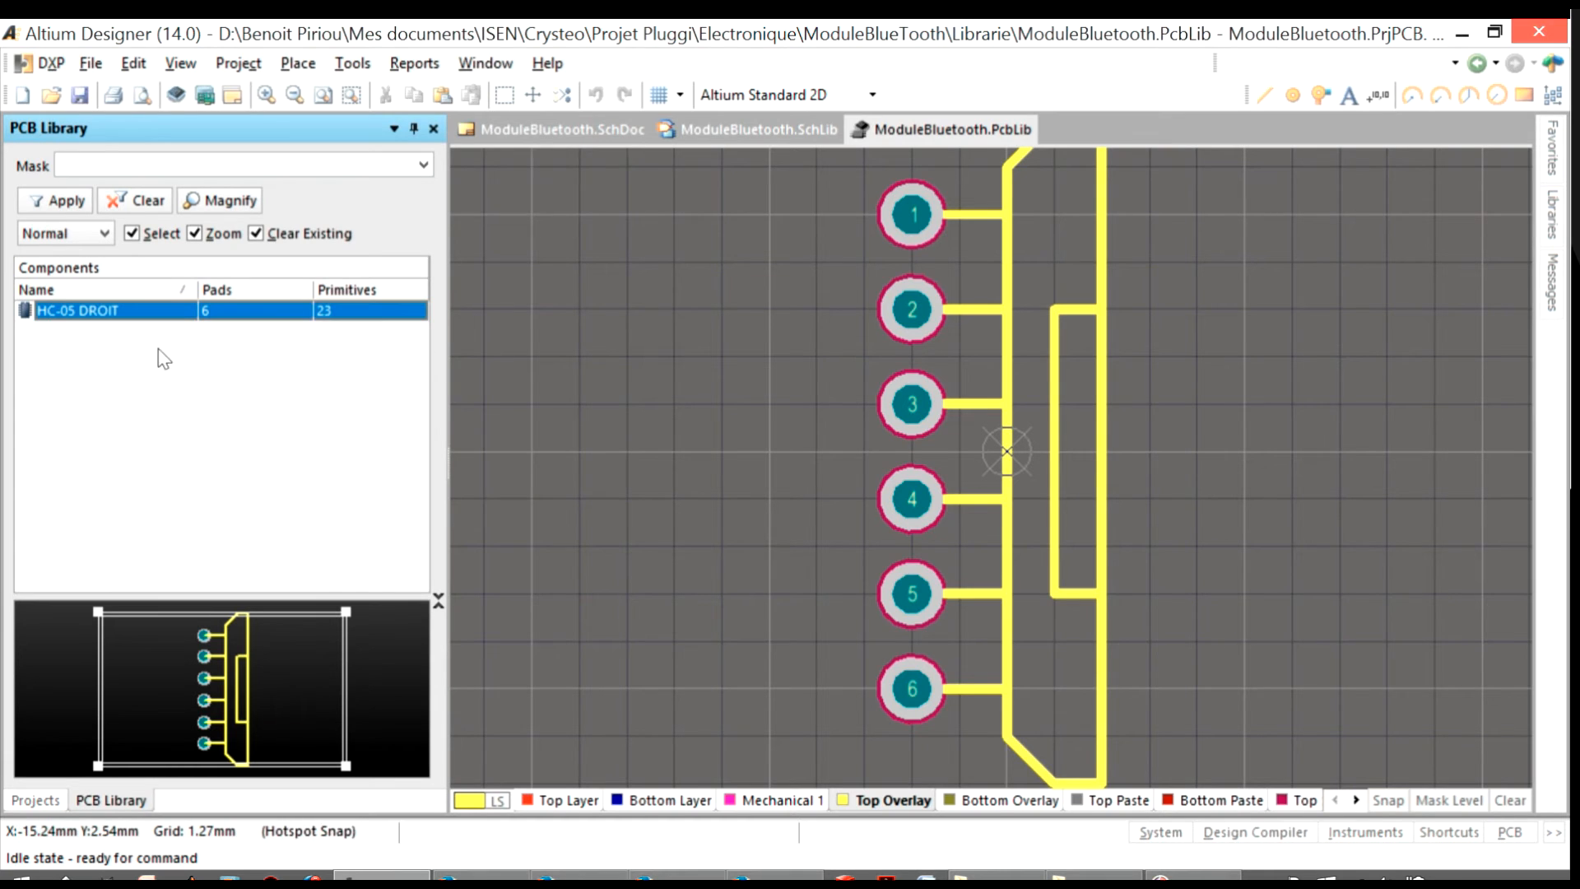
left_click(1506, 829)
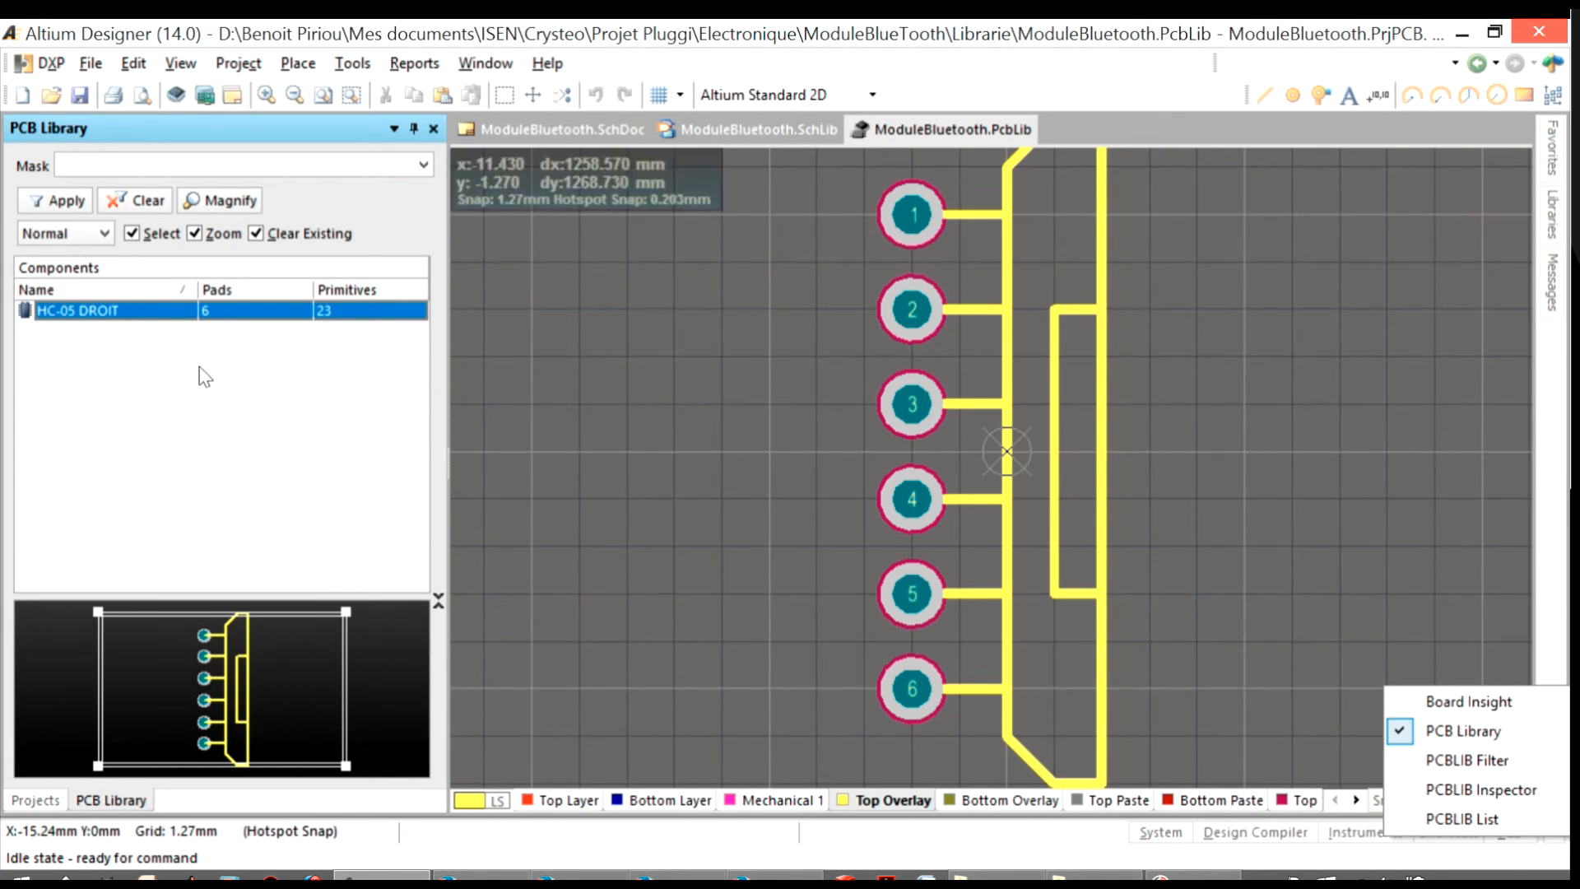
left_click(142, 401)
Create a new blank footprint in the library and name it HC-05 Couché
right_click(82, 345)
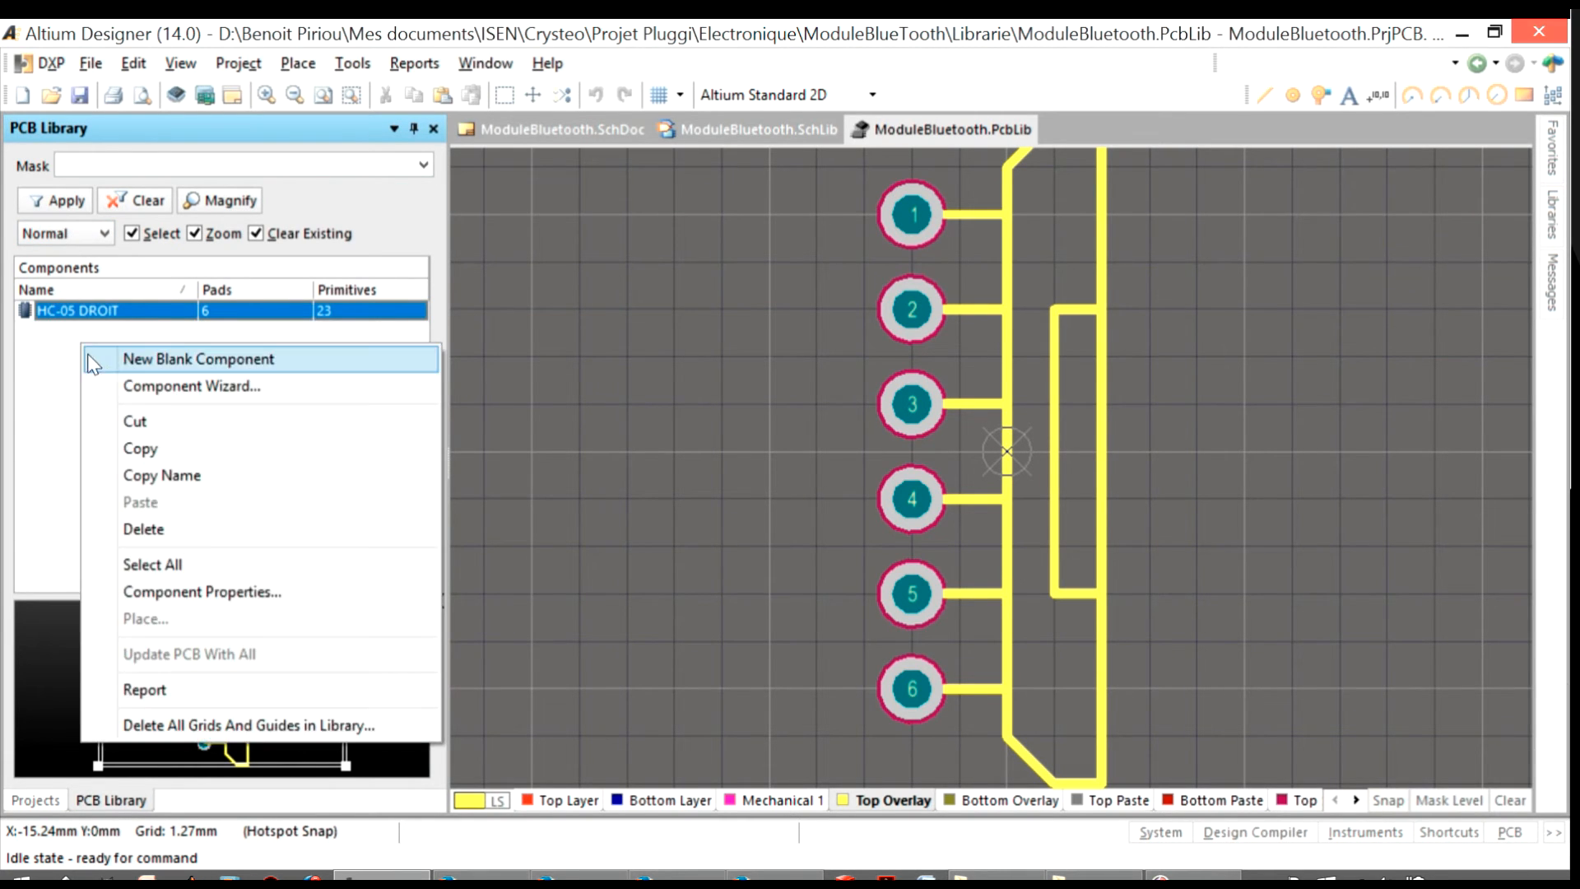
left_click(242, 360)
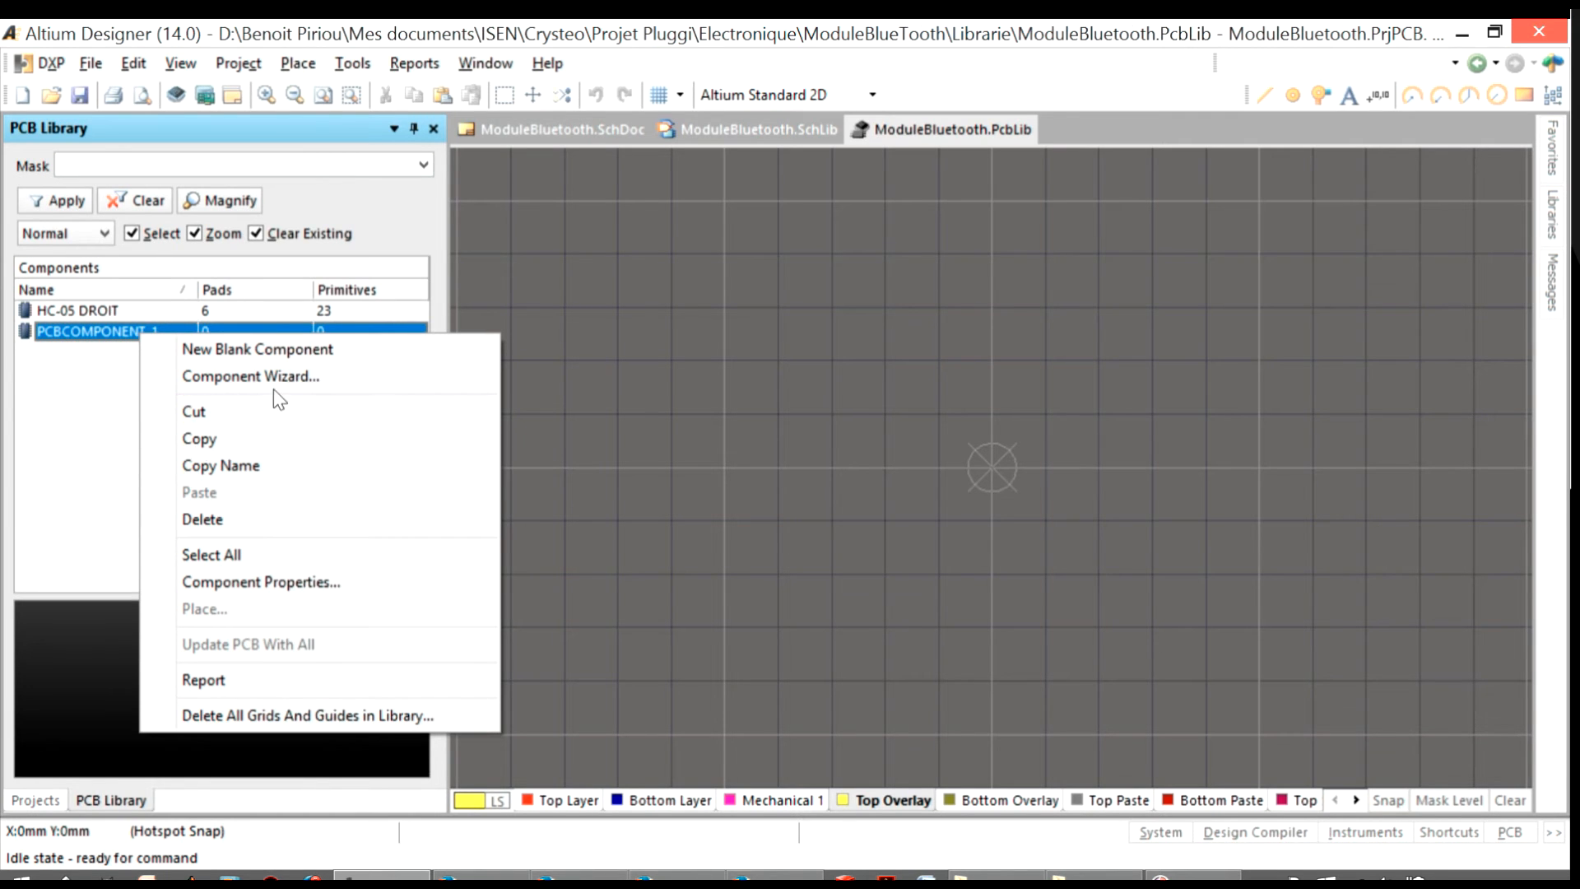
double_click(93, 333)
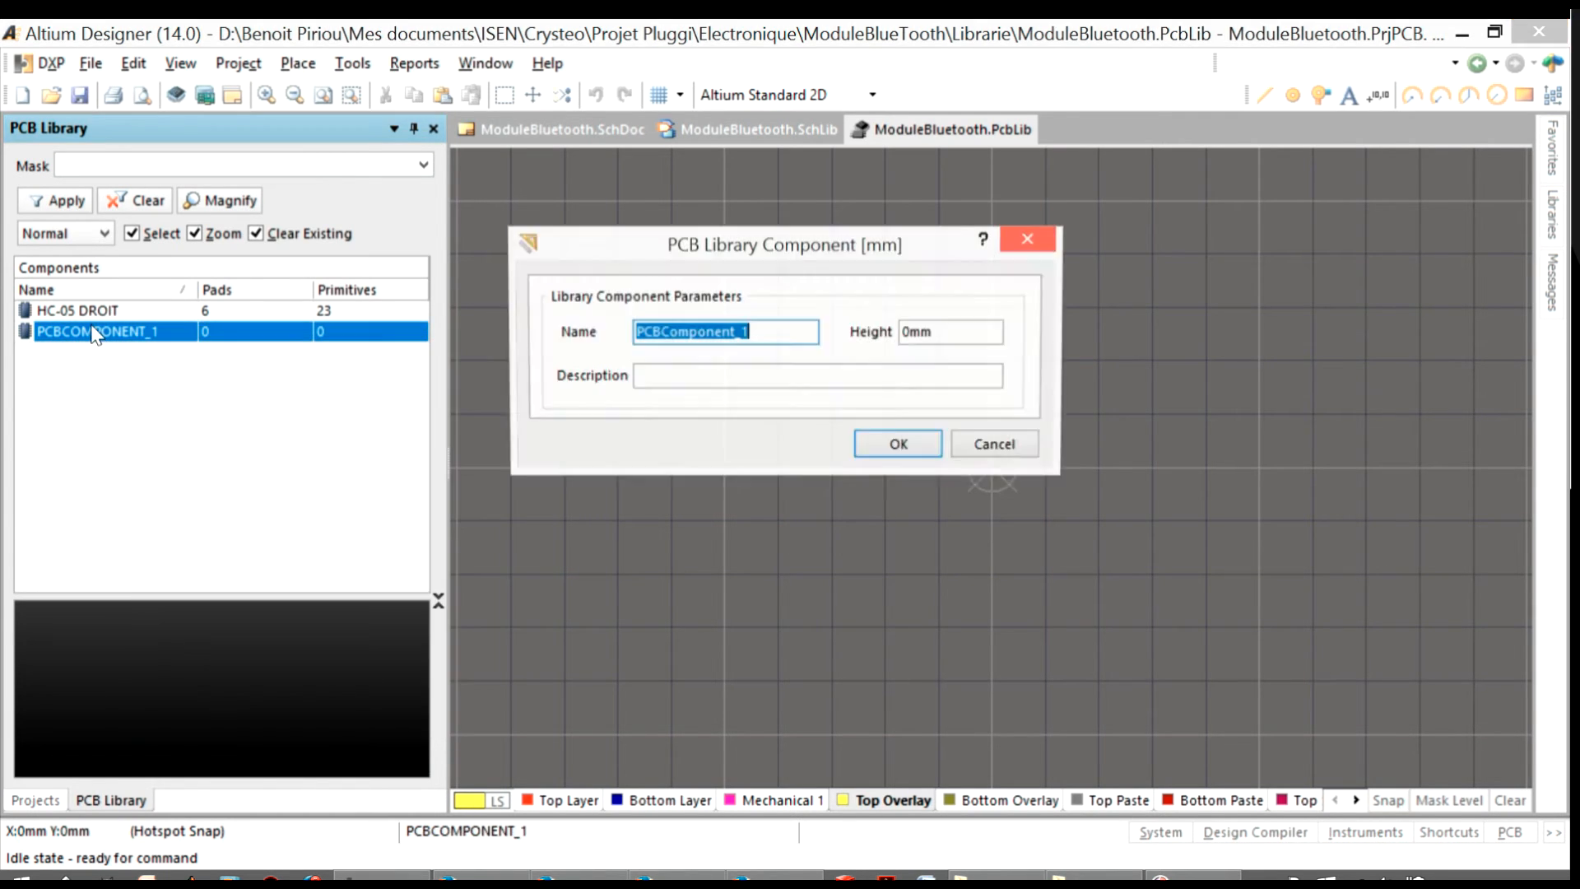
type("HC")
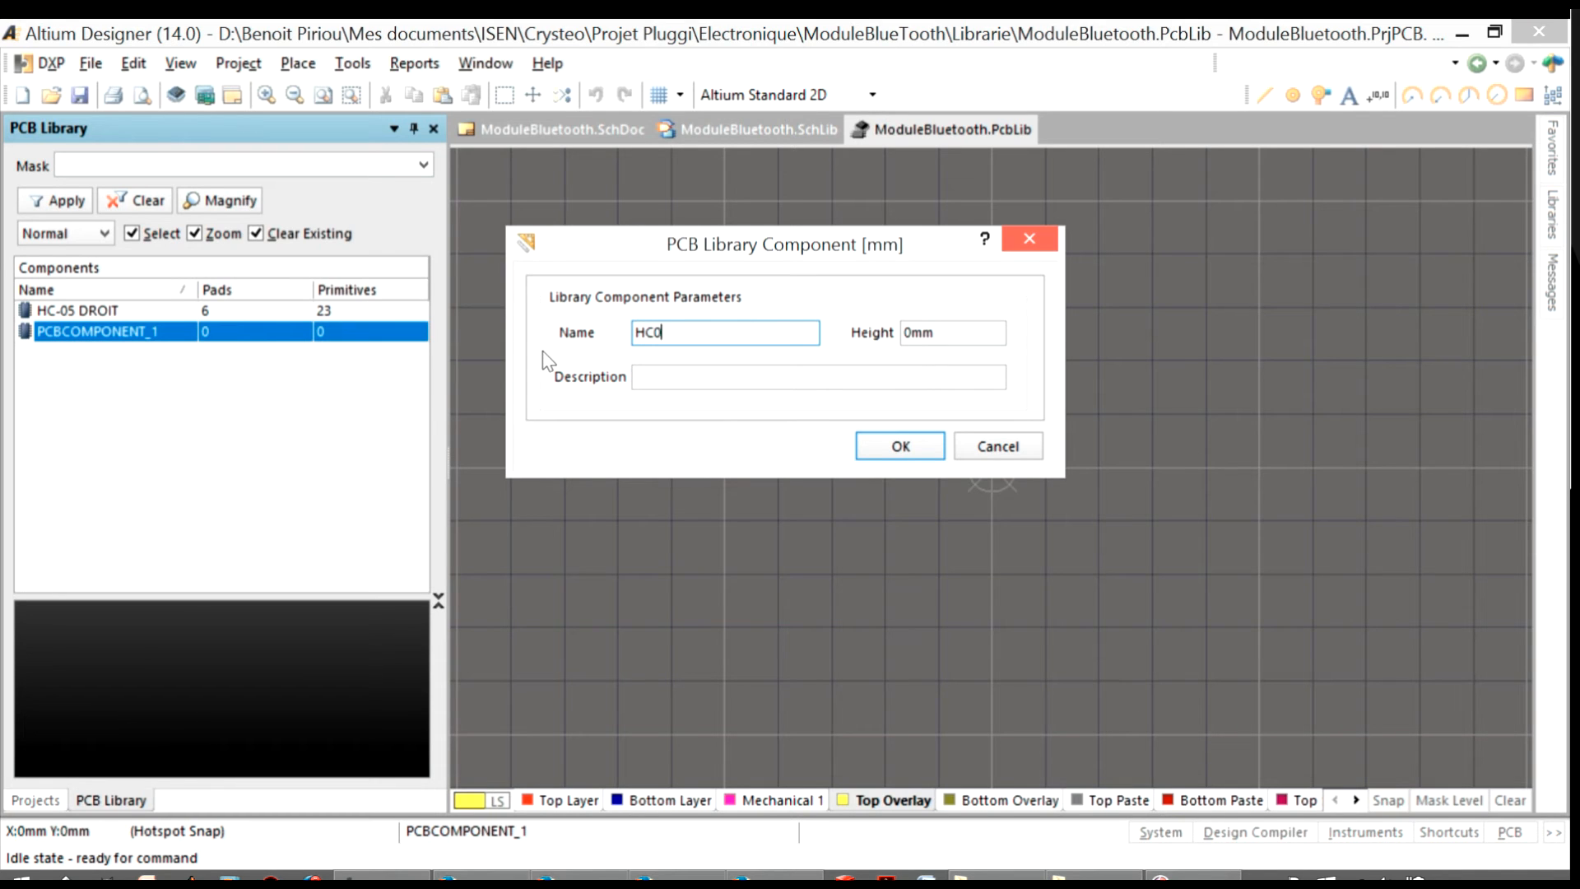
type("-05 Couché")
key("Return")
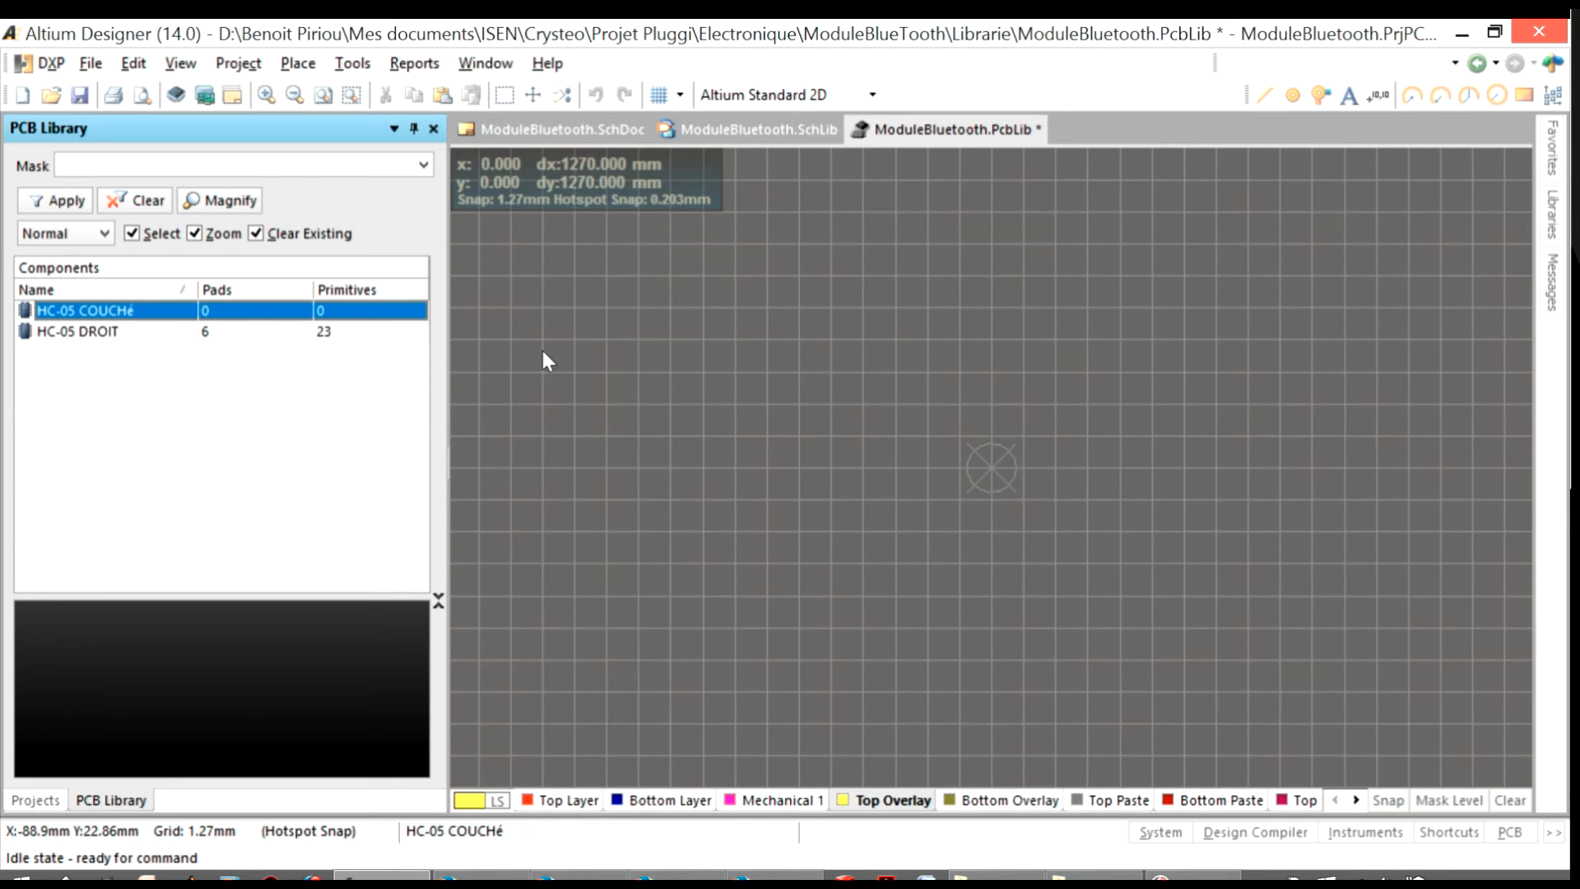
Copy all pads and overlay lines of the HC-05 Droit footprint
double_click(132, 331)
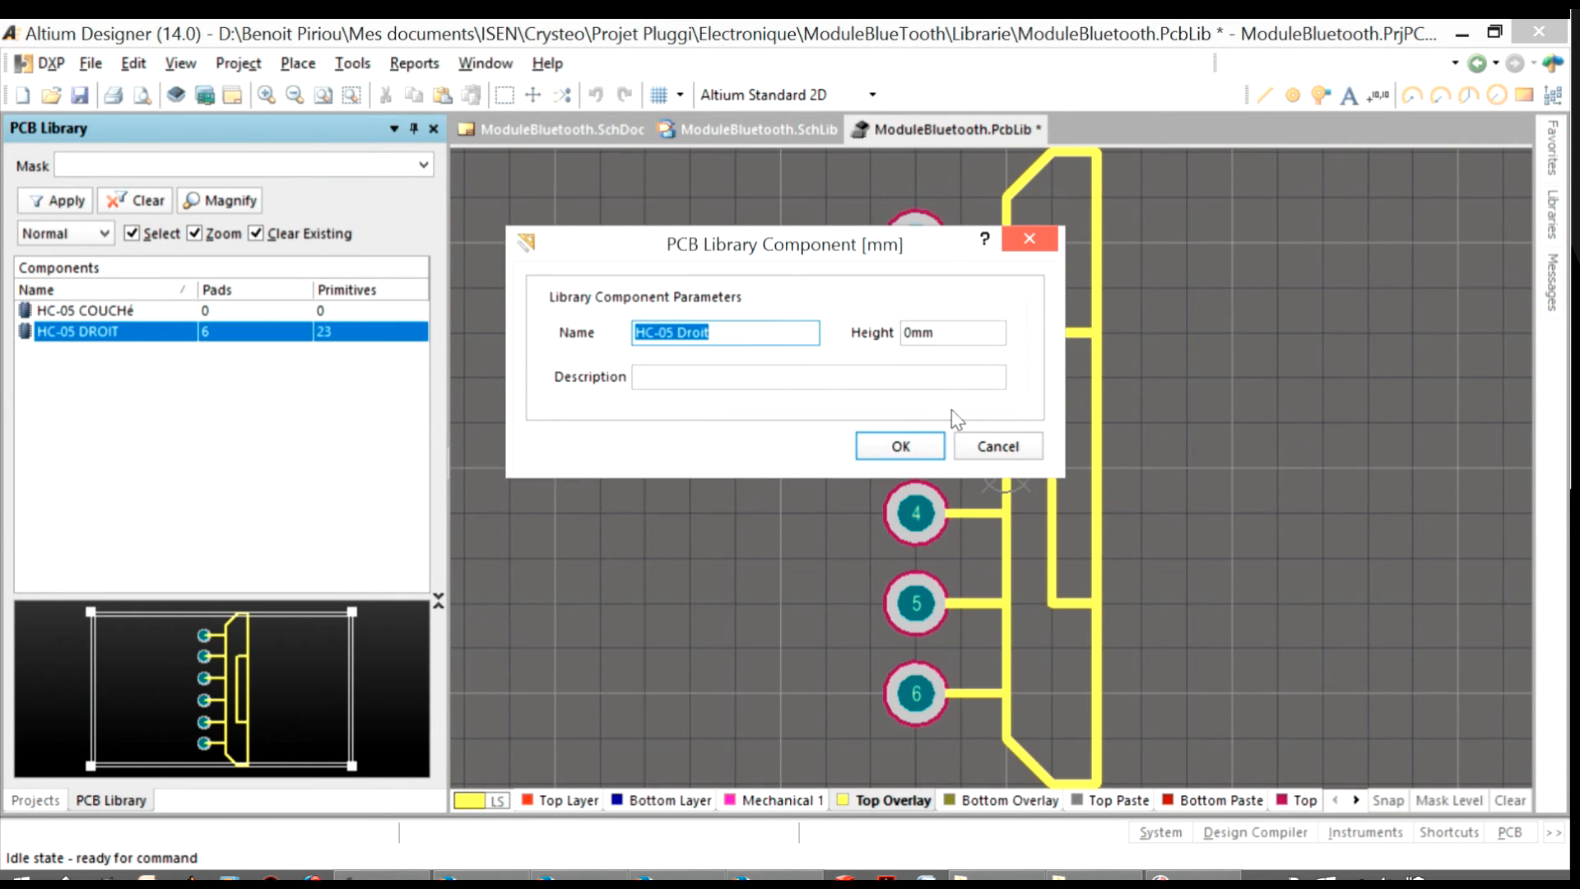
left_click(993, 444)
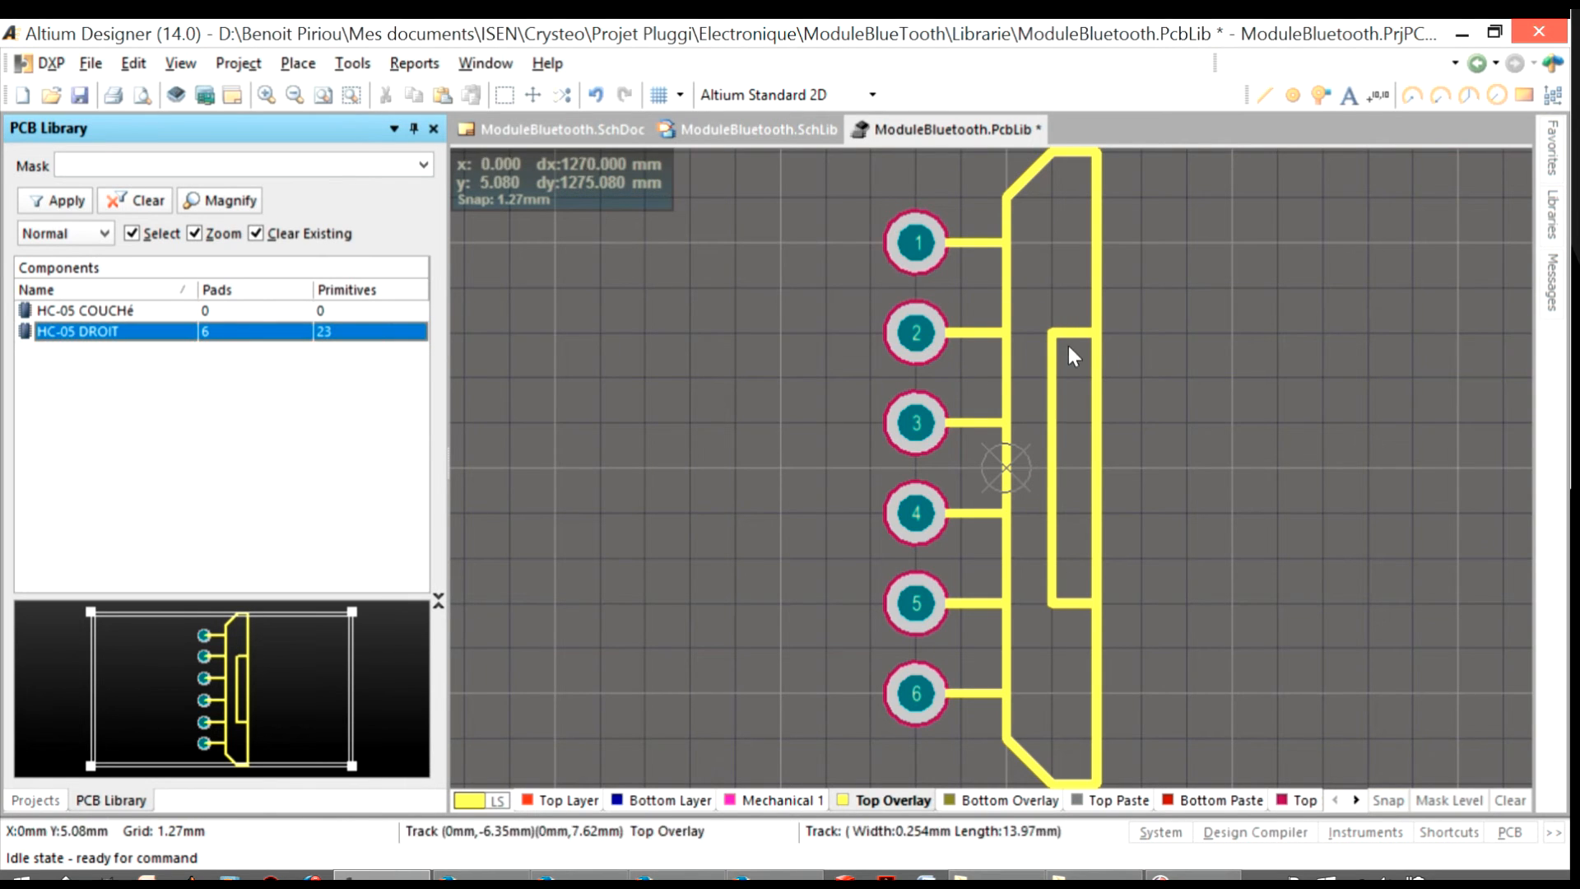
left_click_drag(1147, 160, 895, 755)
key("ctrl+c")
Paste the copied pads and lines into HC-05 Couché, with the pad column just left of the origin
left_click(99, 314)
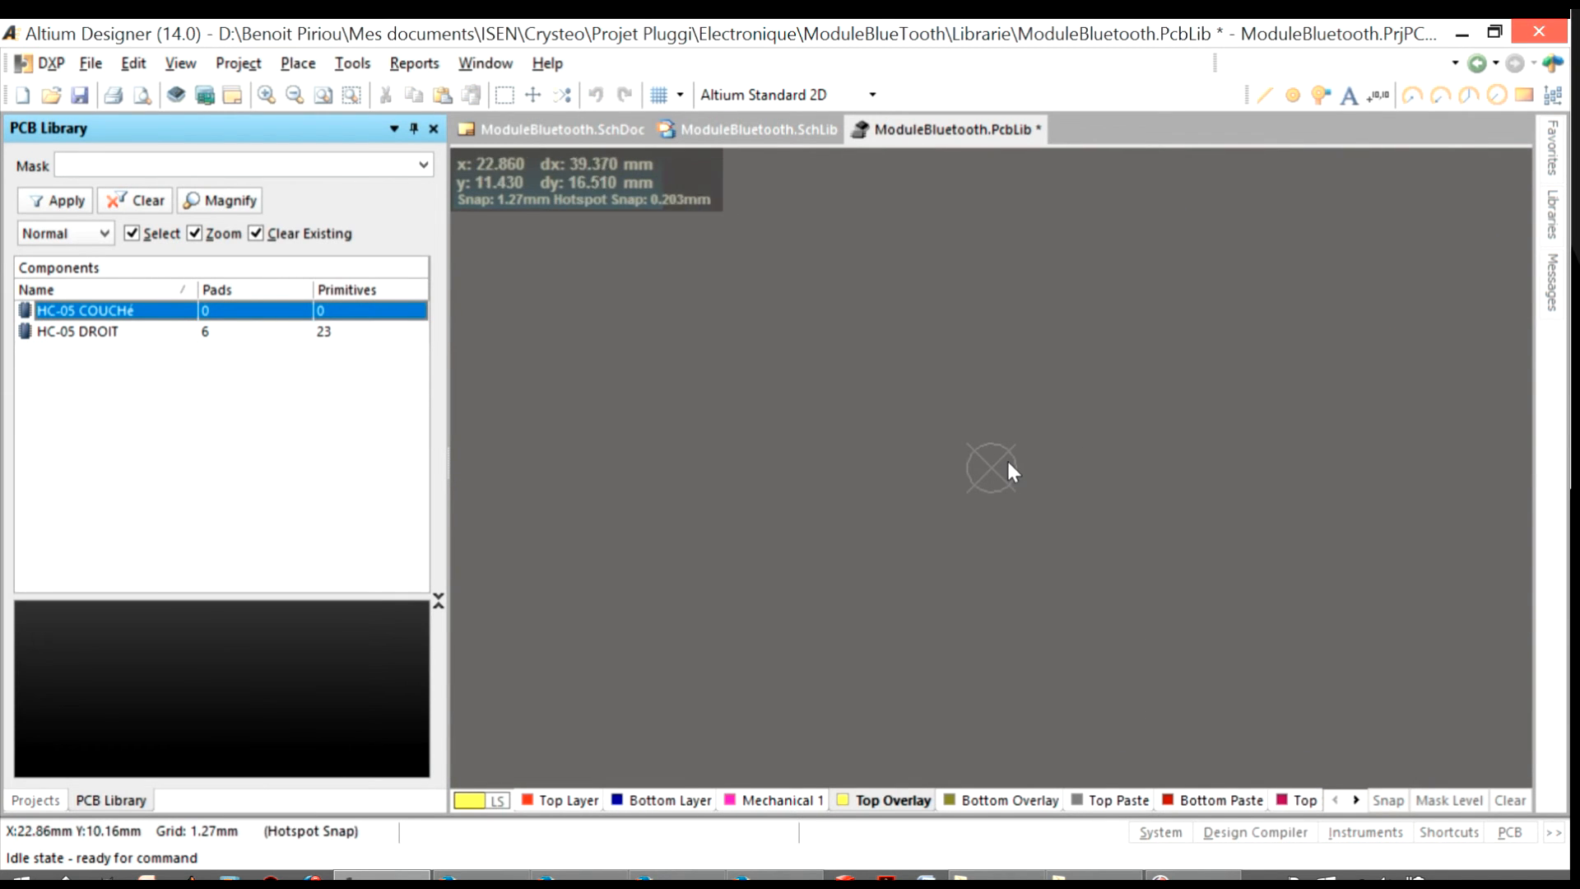
scroll(1009, 457, "up", 3, "ctrl")
scroll(1012, 452, "up", 4, "ctrl")
key("ctrl+v")
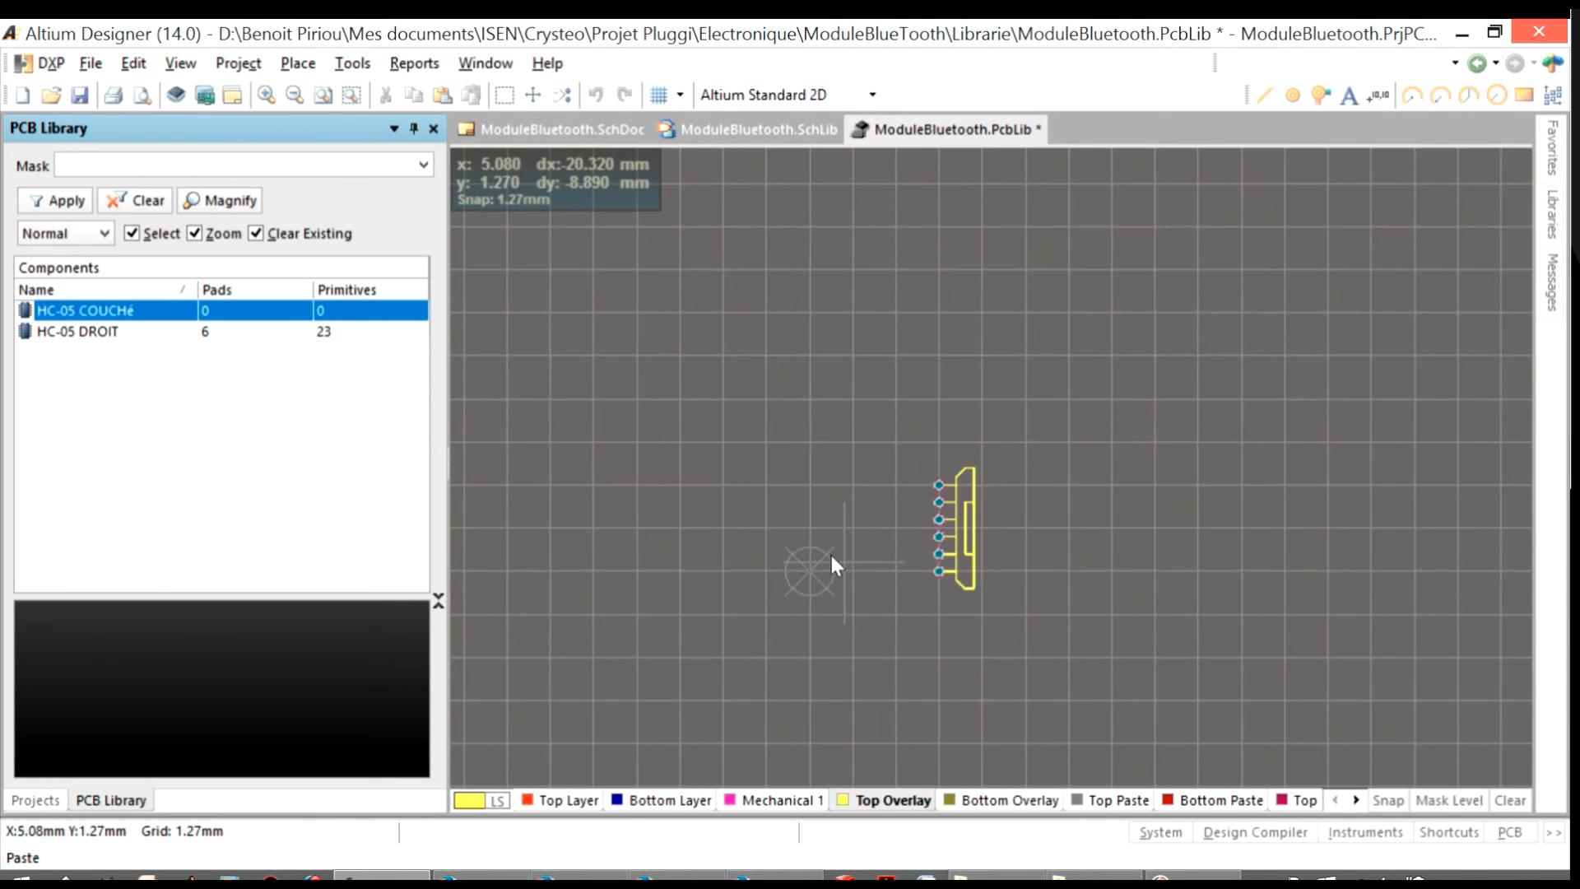
scroll(700, 607, "up", 1, "ctrl")
scroll(862, 543, "up", 4, "ctrl")
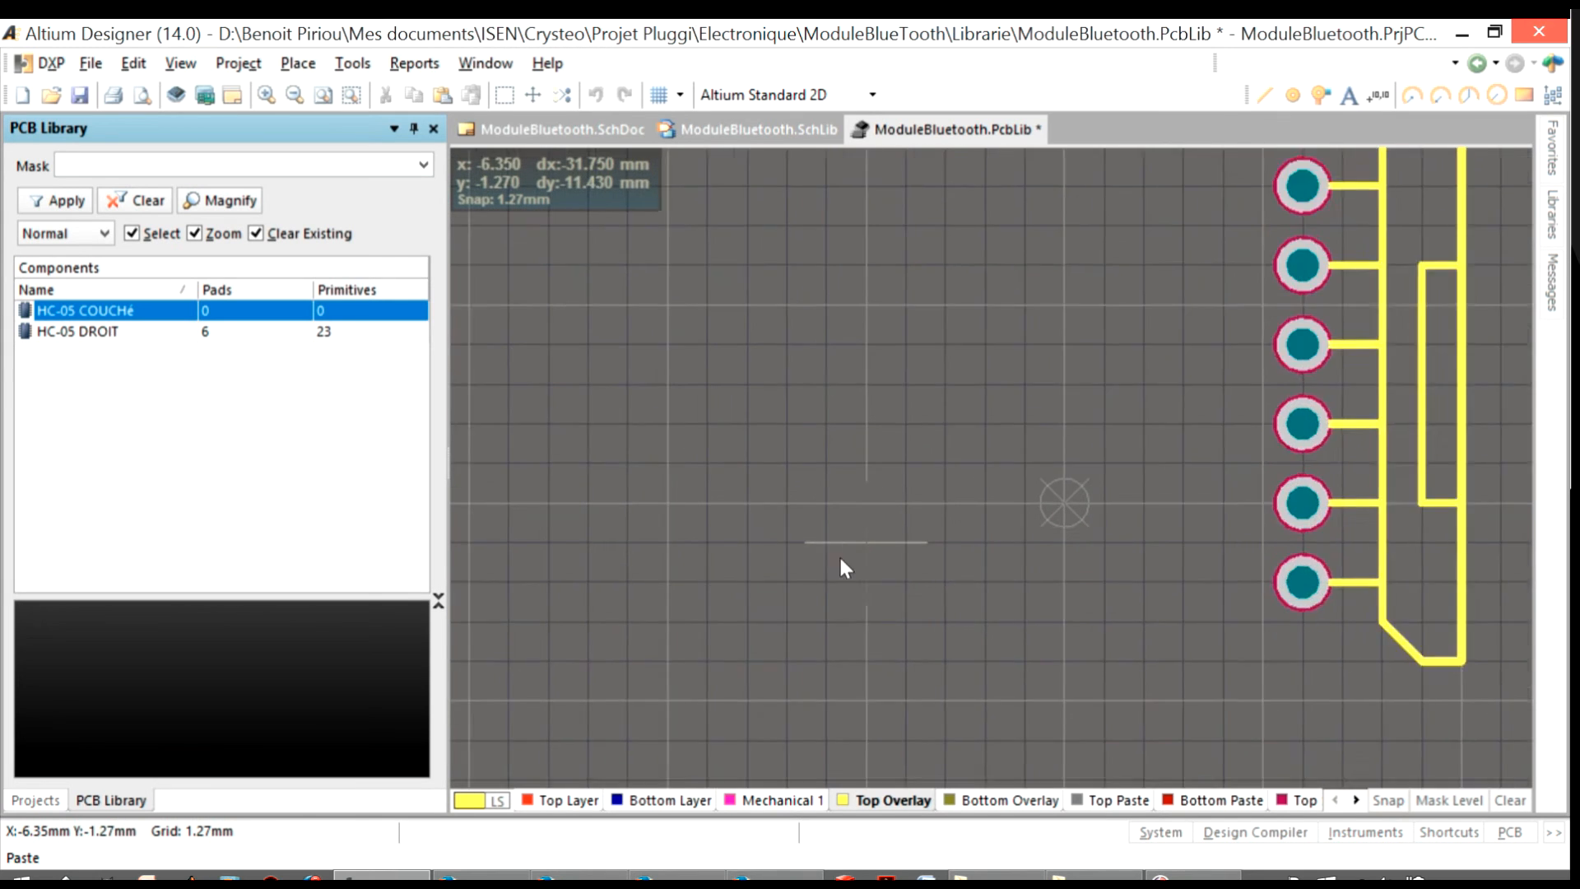
left_click(555, 673)
scroll(1234, 510, "down", 2, "ctrl")
right_click_drag(1107, 539, 1004, 538)
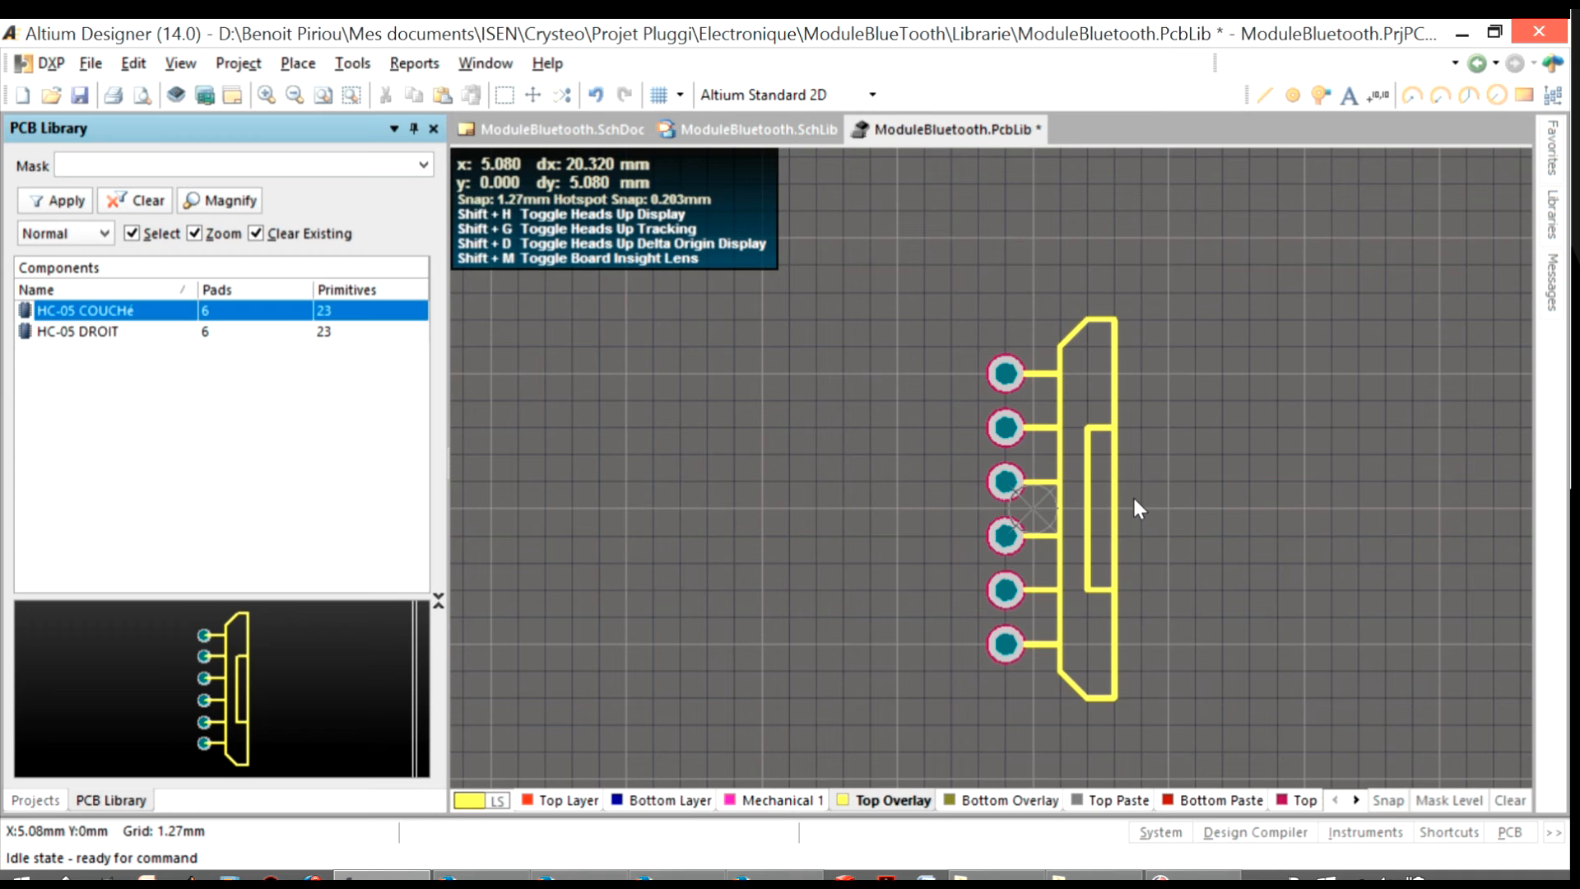
Delete the module body outline and its inner rectangle beside the pads in HC-05 Couché
left_click(1116, 437)
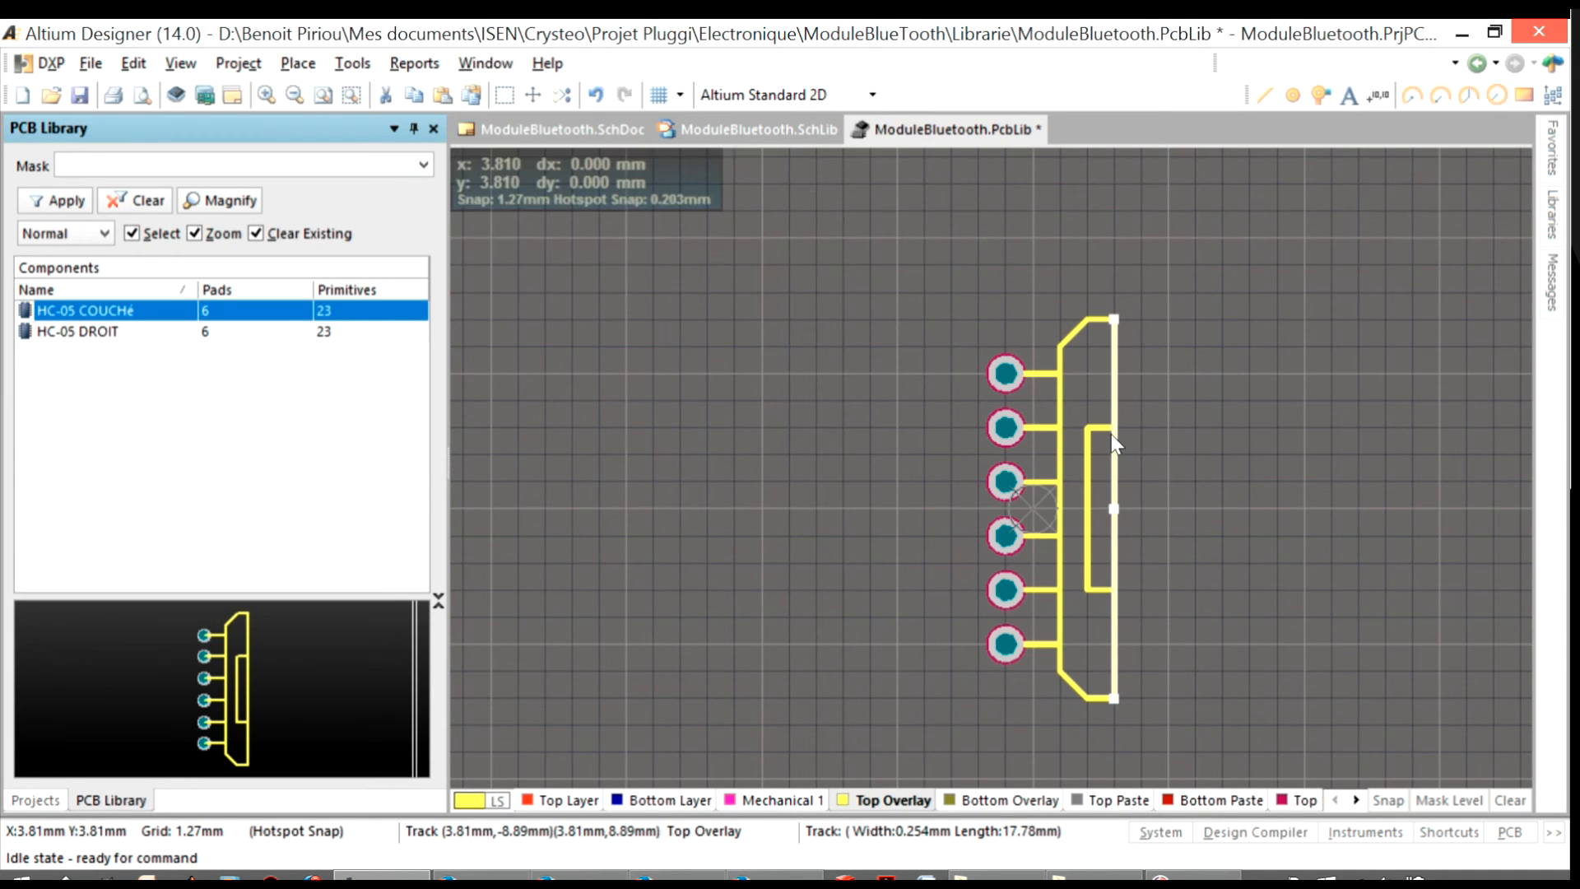
key("Delete")
left_click_drag(1181, 298, 1036, 737)
key("Delete")
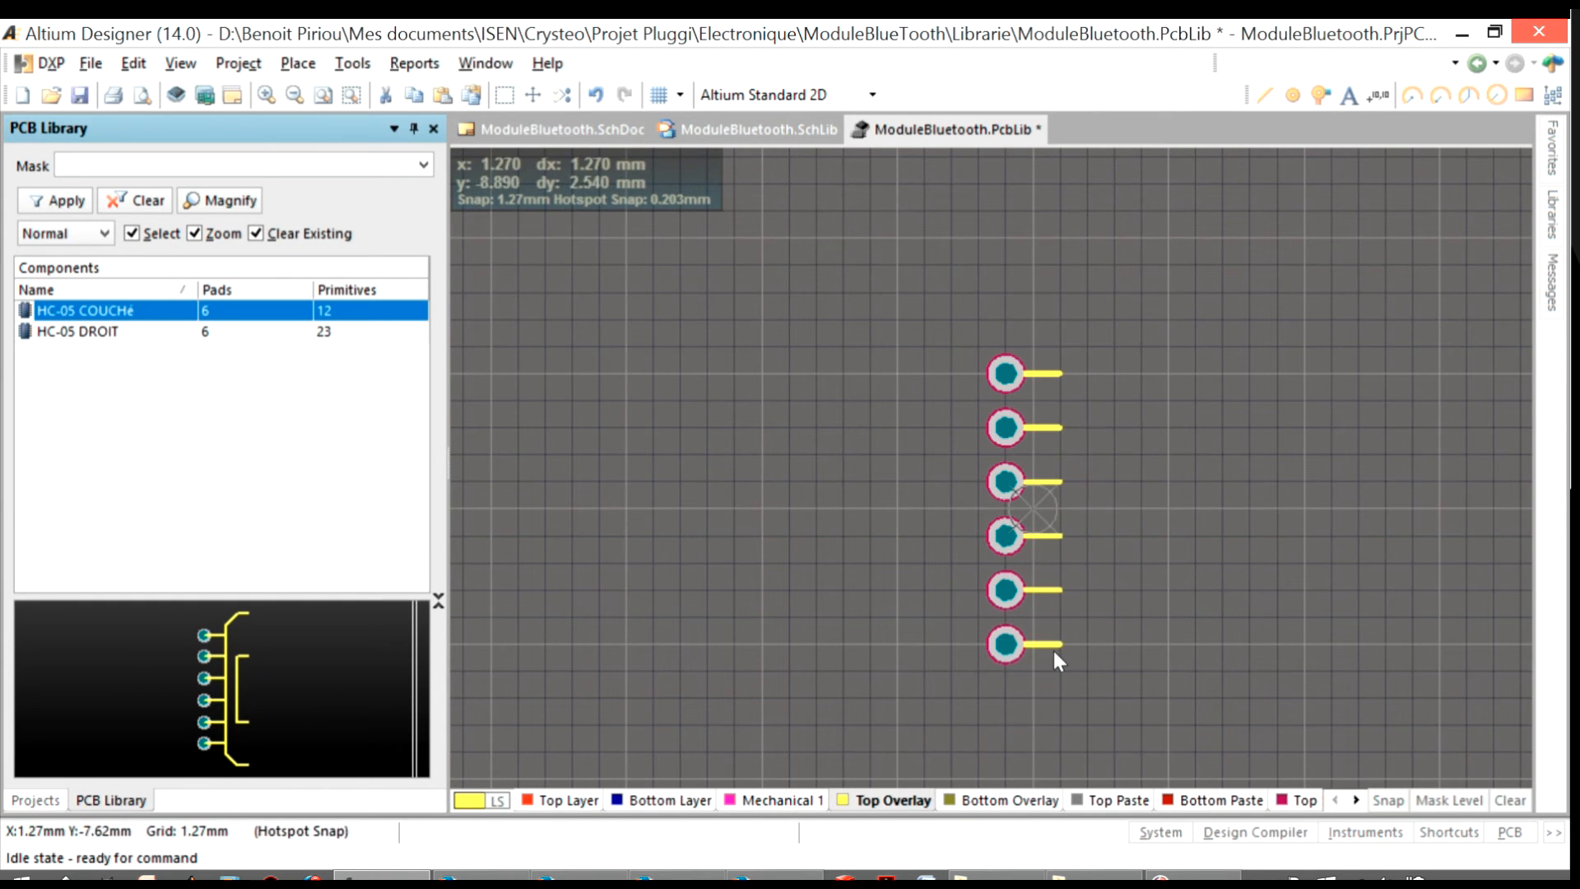
Delete the six short overlay tracks attached to the pads
key("Delete")
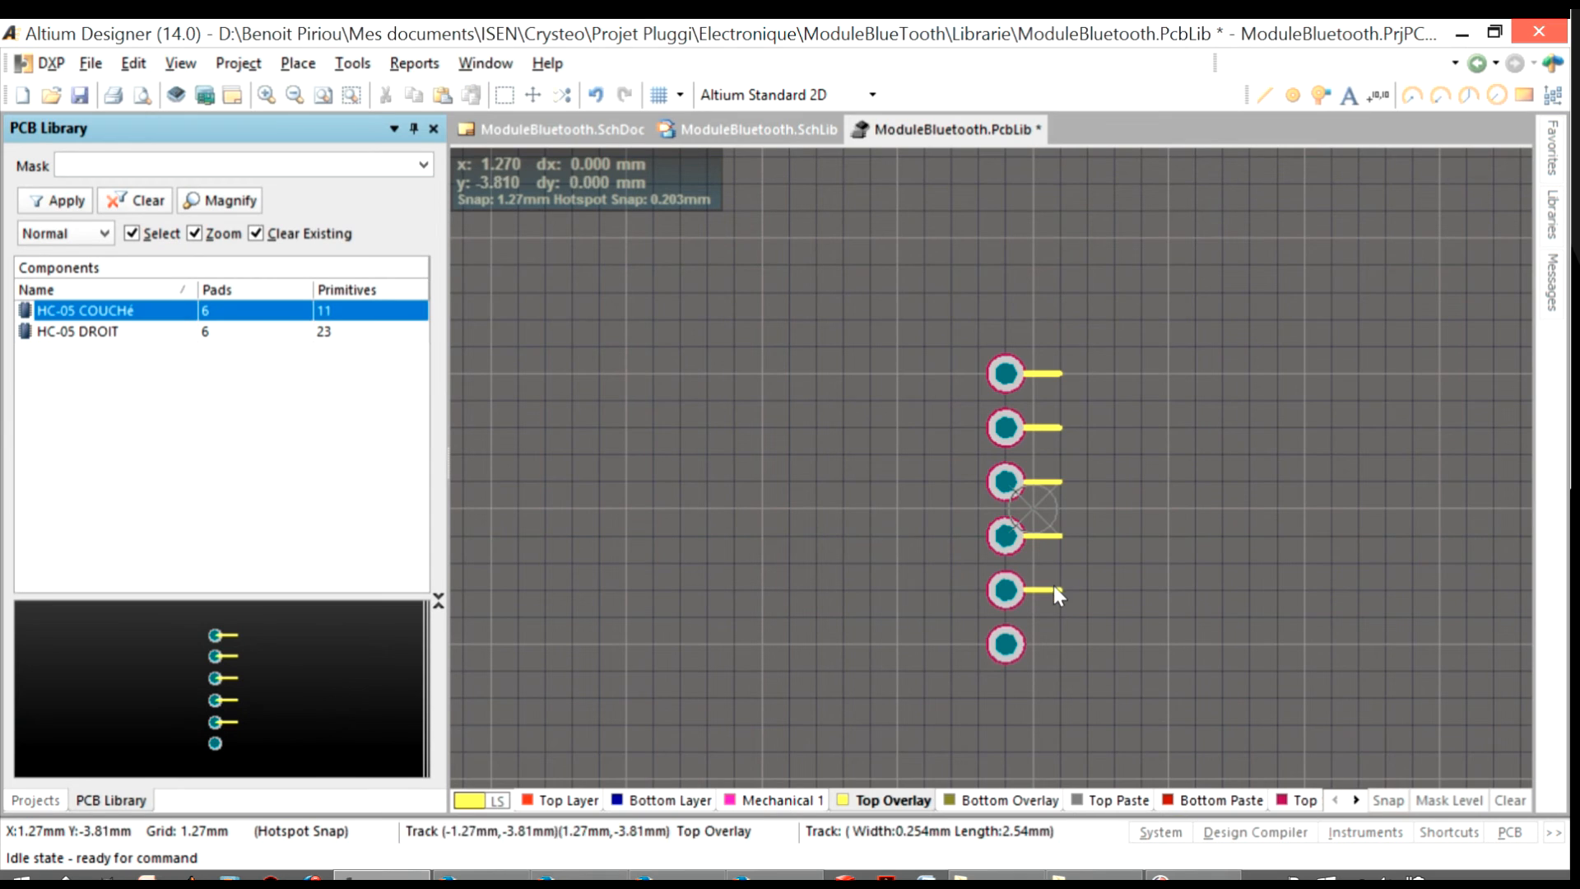
key("Delete")
key("Delete")
left_click(1055, 374)
key("Delete")
left_click(1050, 586)
key("Delete")
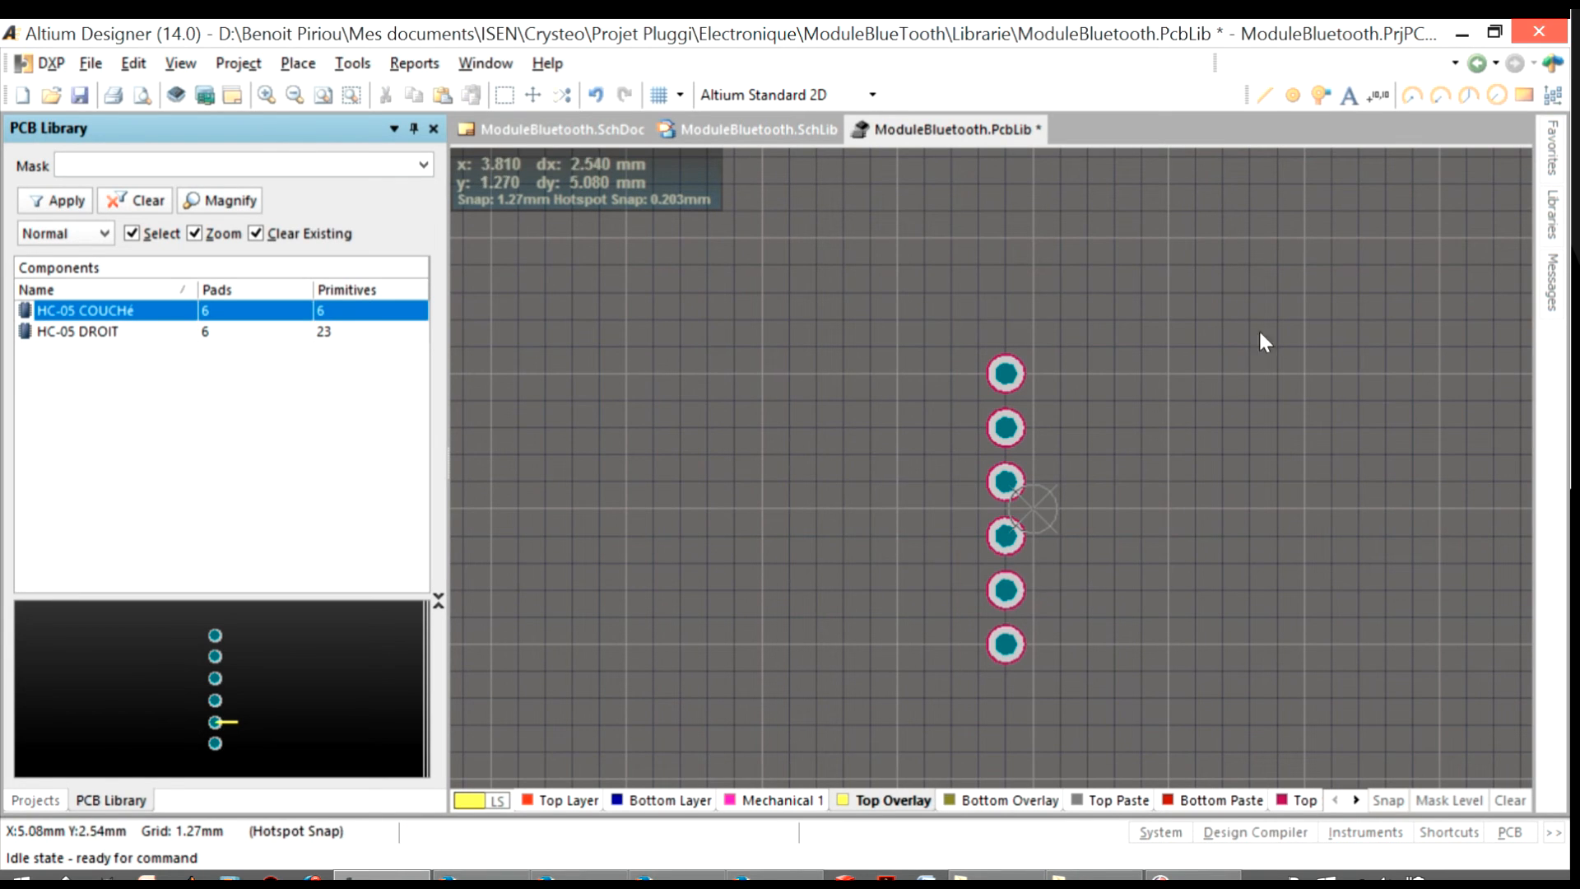
Draw a horizontal Top Overlay line above pad 1, from x = -2.54 mm to x = 0
left_click(1265, 94)
left_click(1031, 346)
left_click(1060, 347)
left_click(1062, 669)
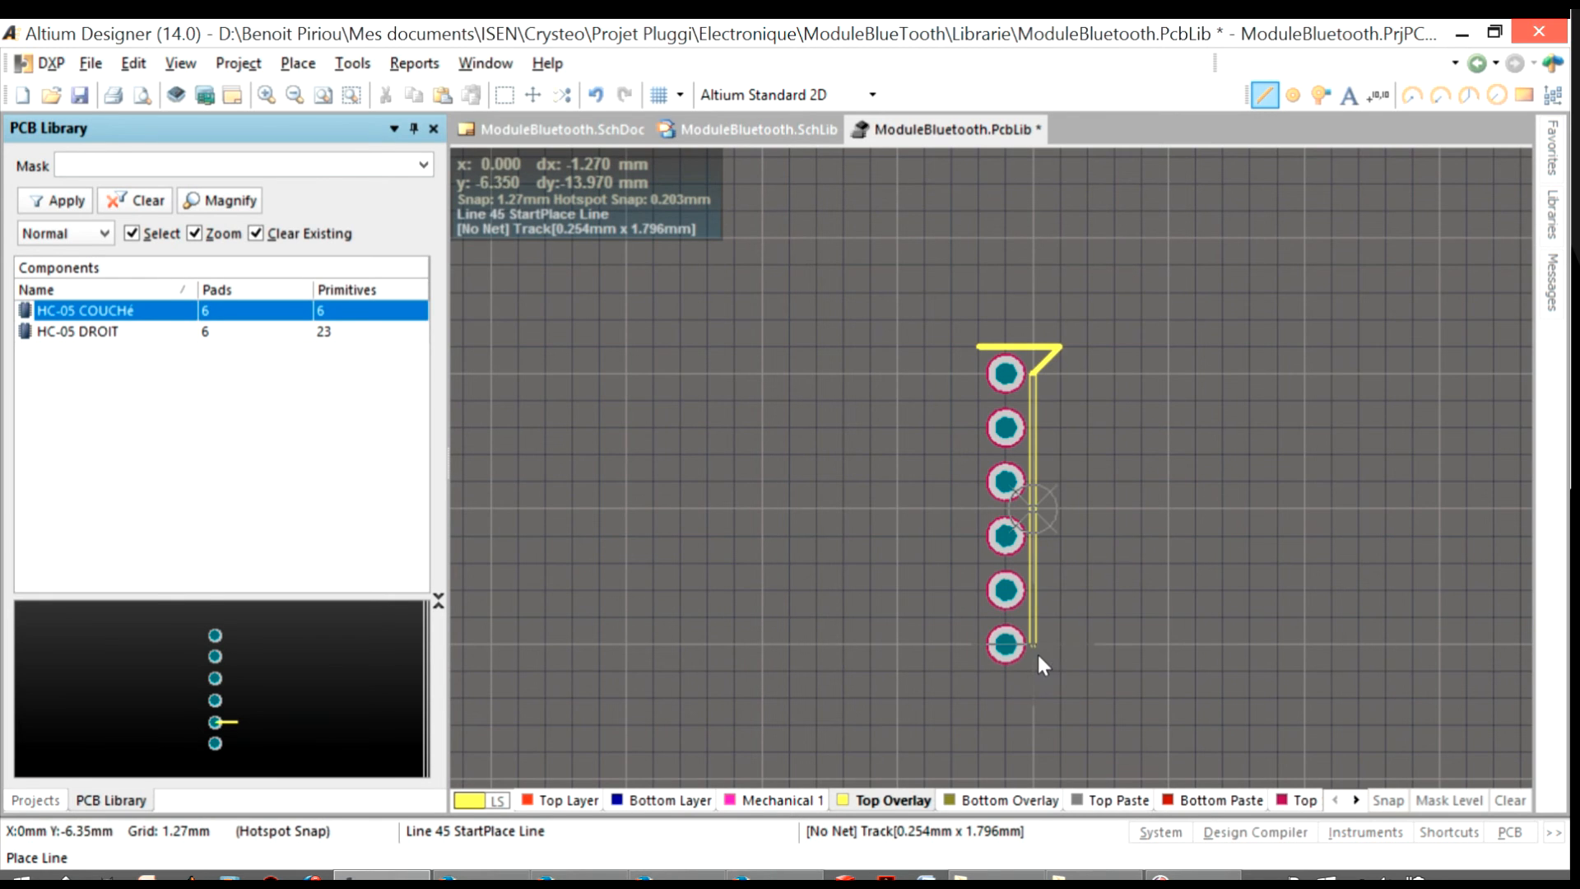
right_click(1035, 668)
right_click(1061, 362)
left_click(1060, 346)
double_click(1060, 347)
left_click(1042, 215)
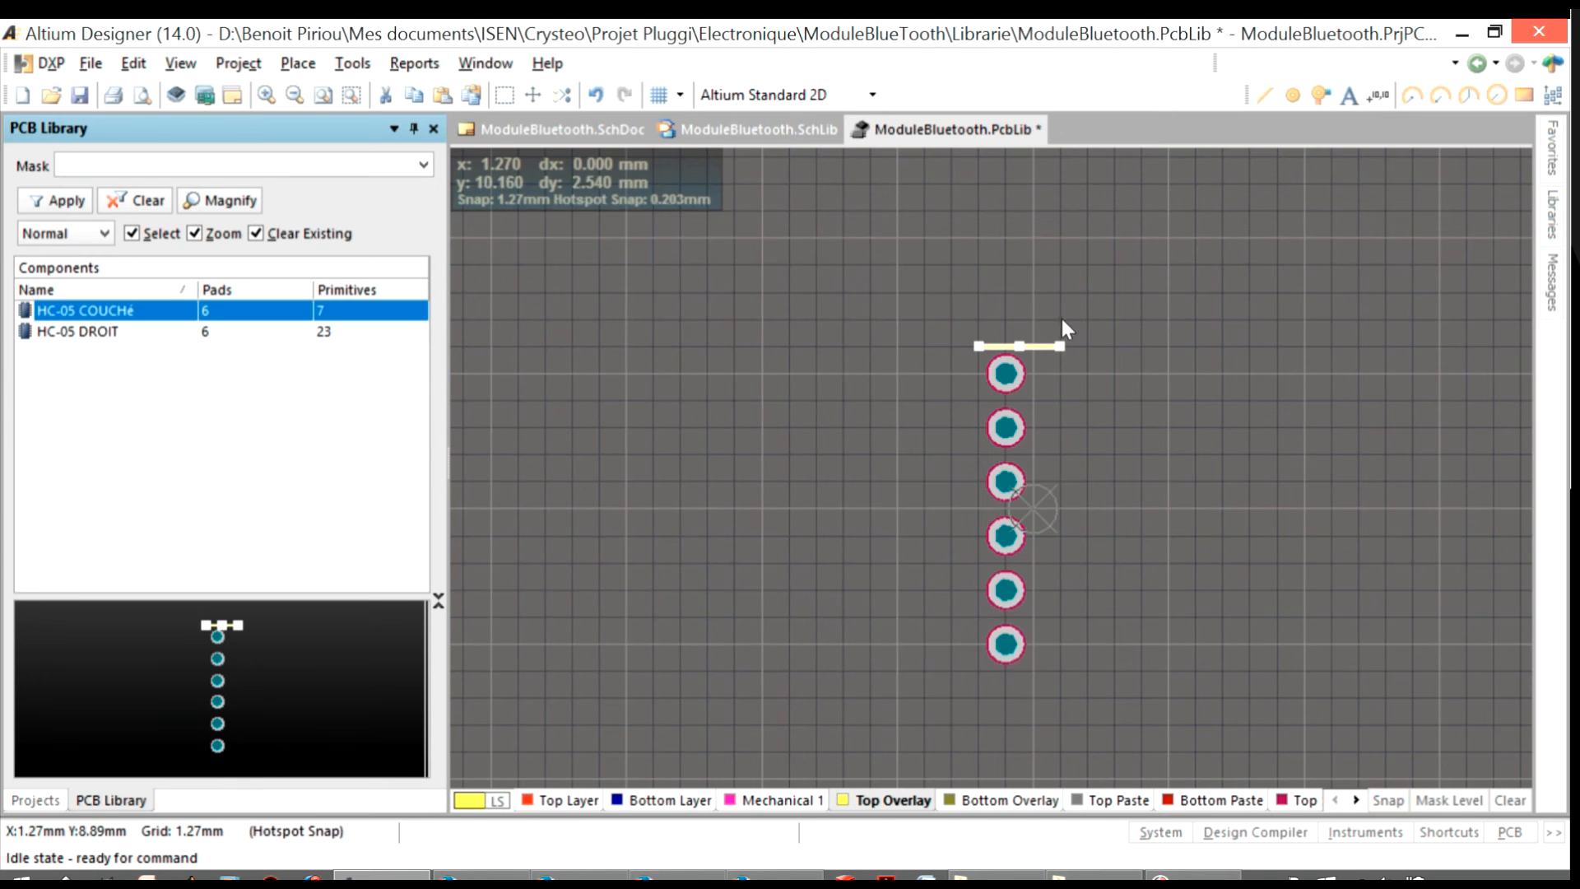
scroll(1058, 337, "up", 2, "ctrl")
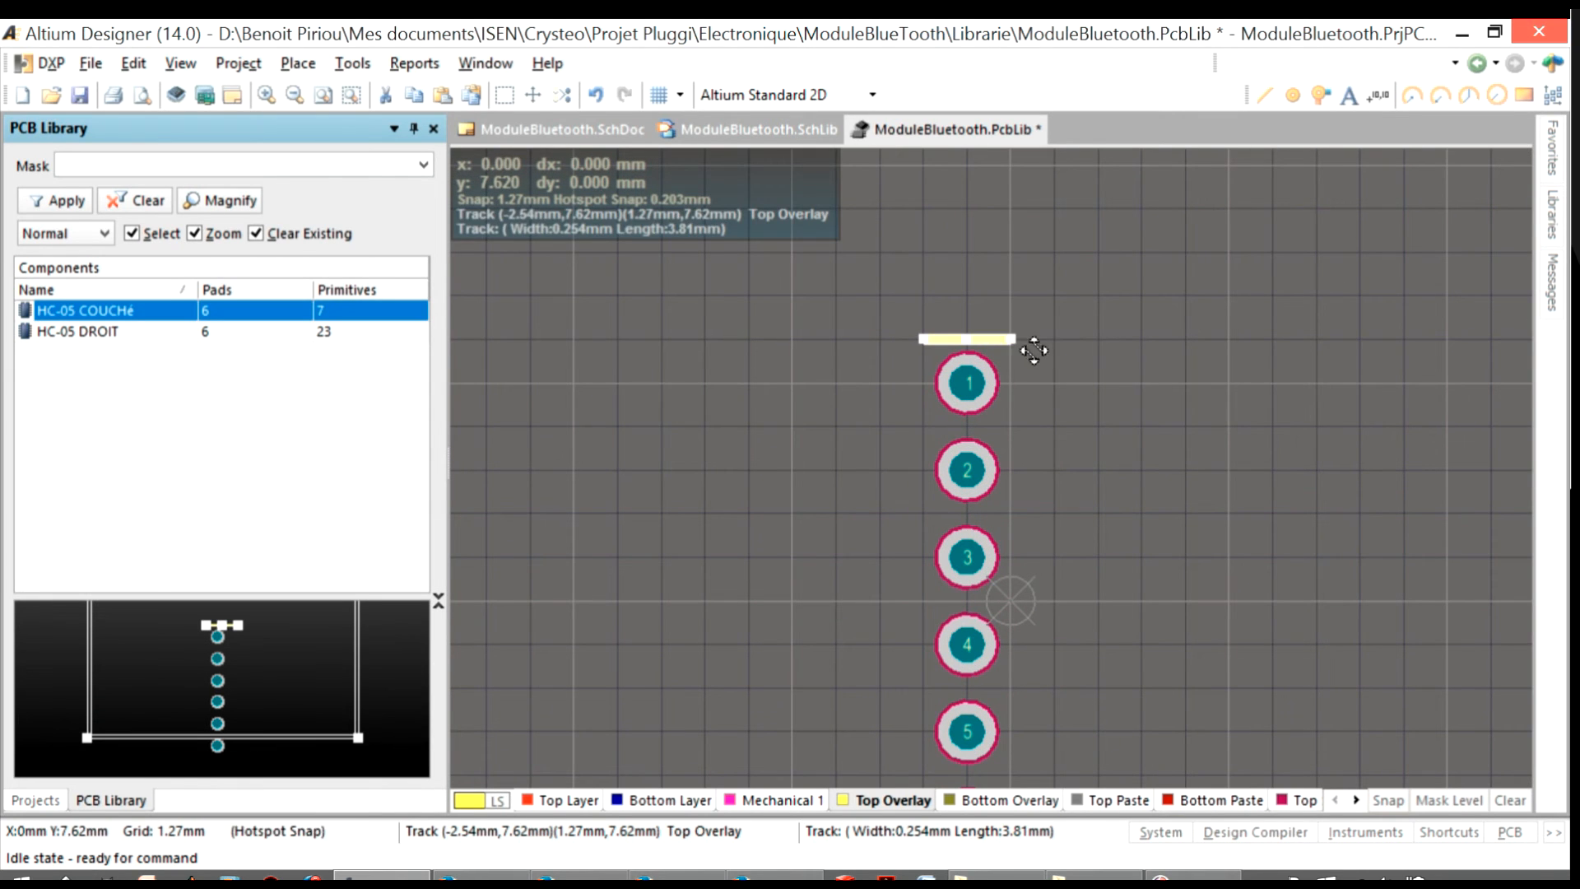
Draw the remaining three Top Overlay sides to enclose the six pads in a 2.54 by 15.24 mm rectangle
left_click(1265, 94)
left_click(1013, 341)
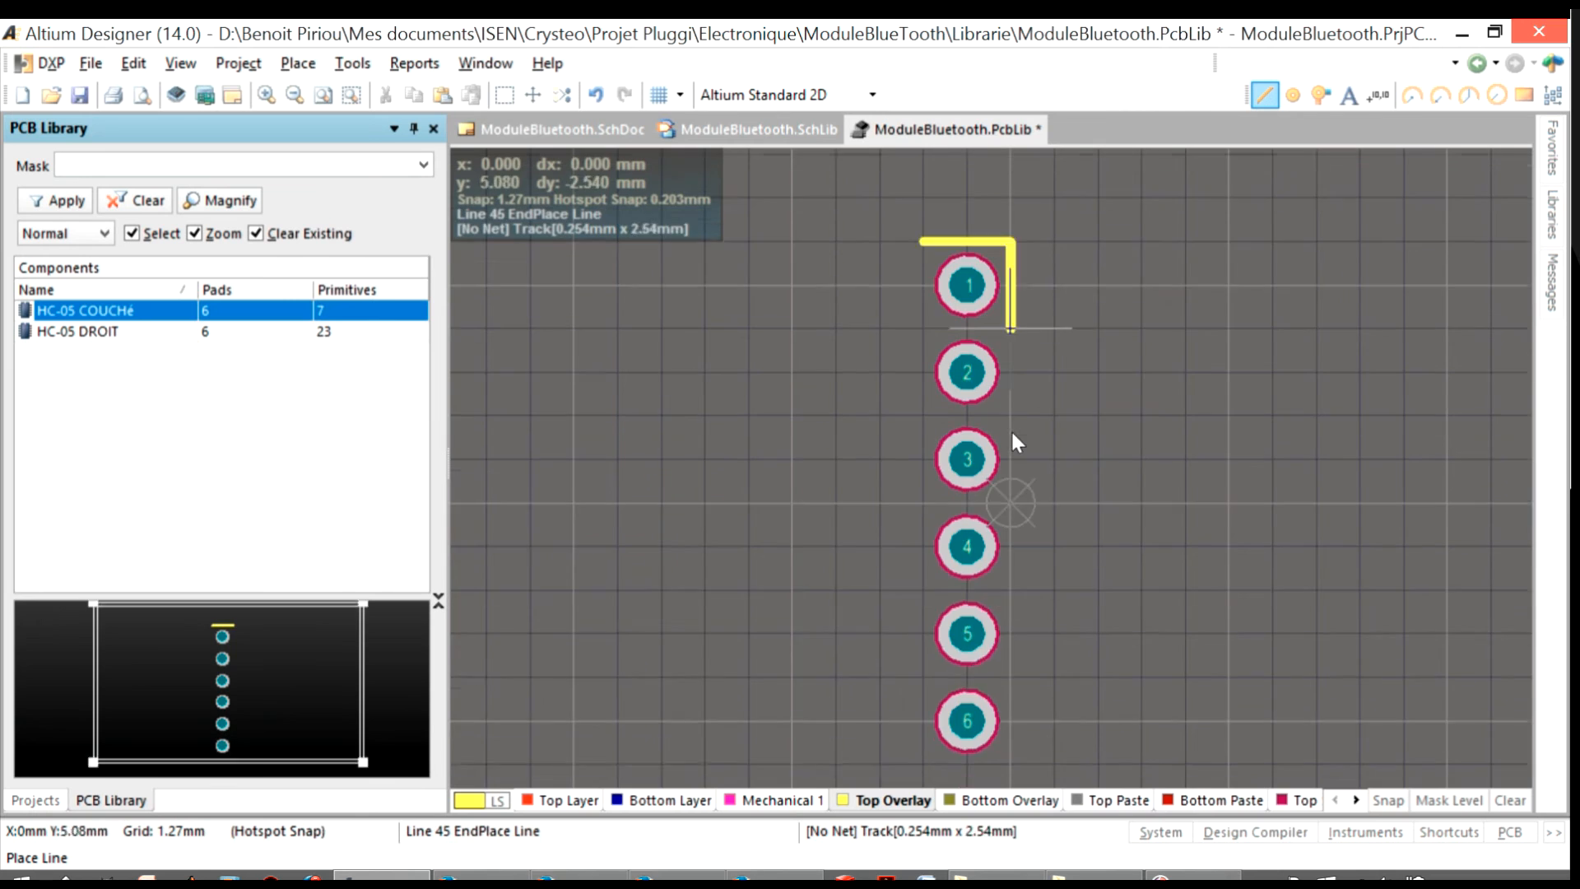
left_click(1007, 371)
left_click(920, 372)
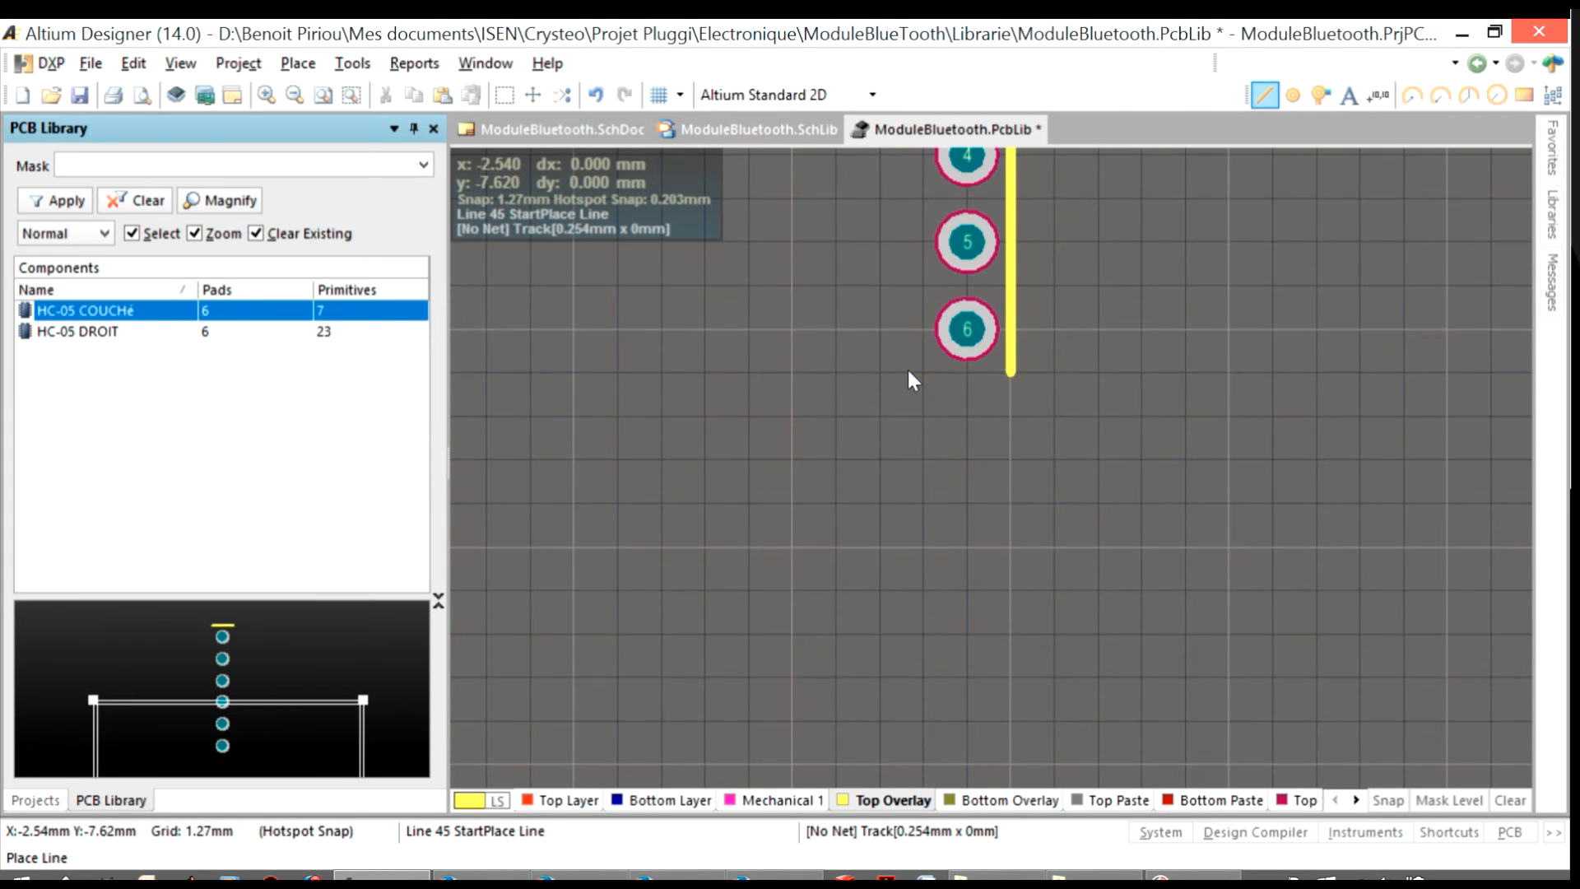
scroll(925, 347, "up", 3)
left_click(924, 567)
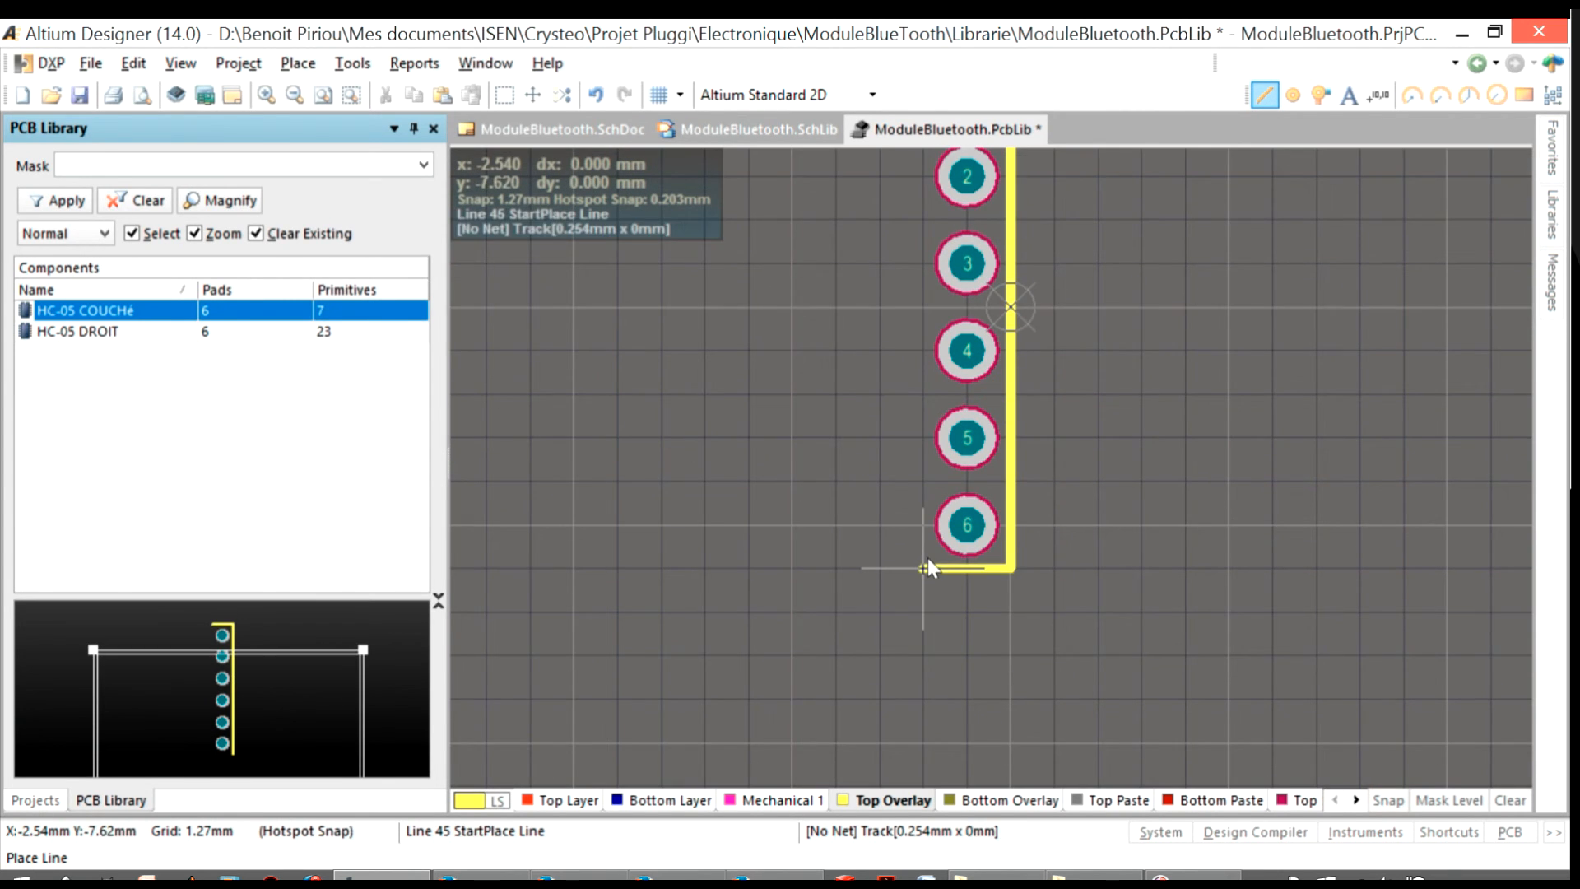
scroll(927, 558, "up", 4)
left_click(935, 349)
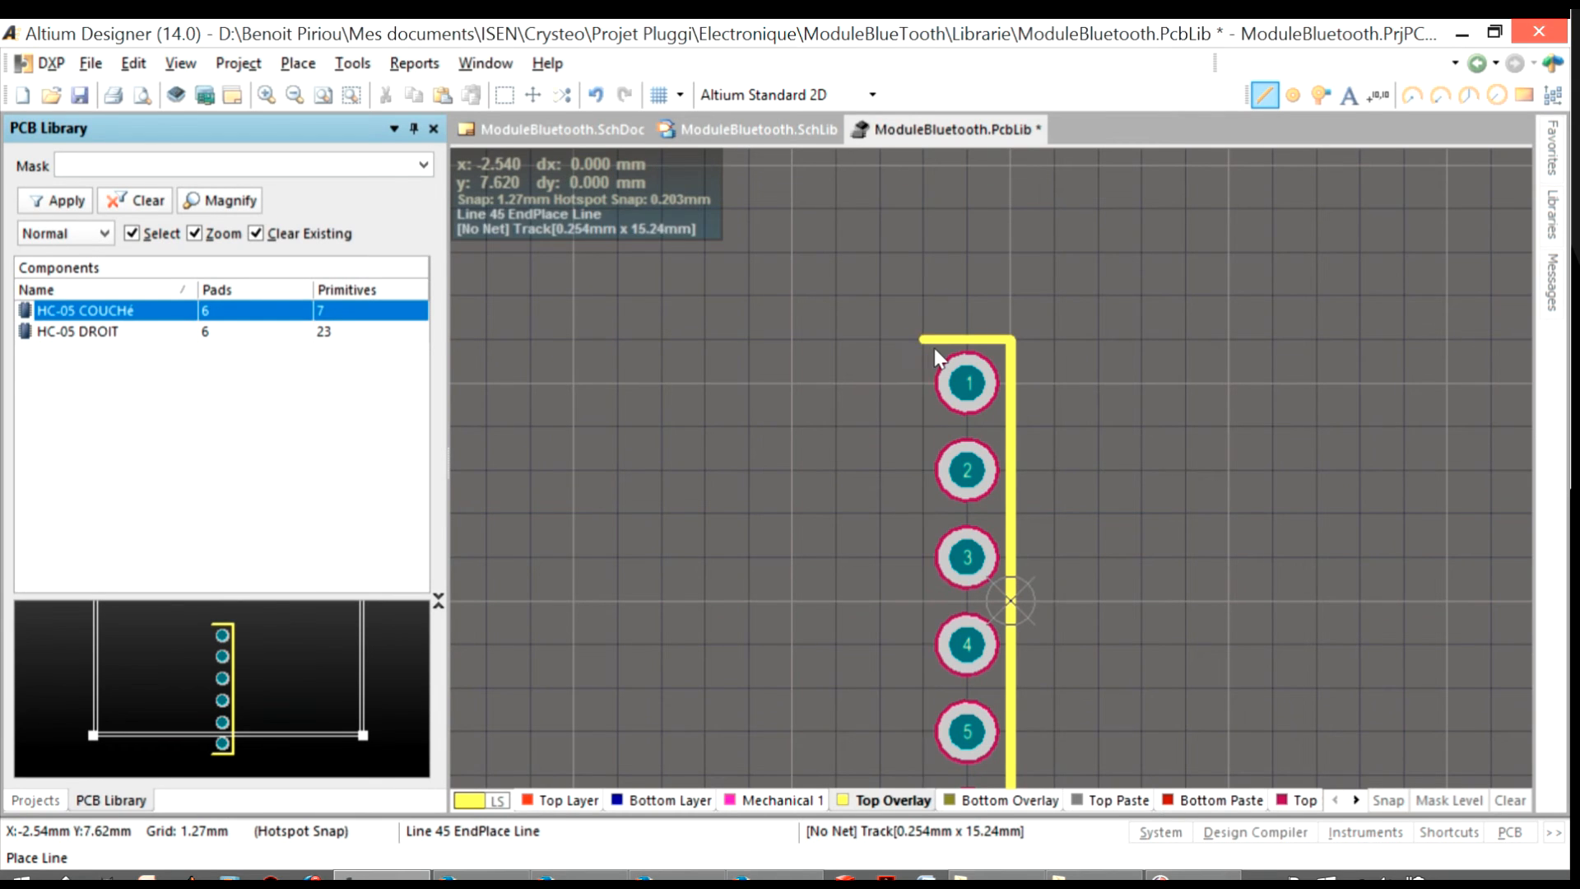
right_click(934, 348)
Draw the long rectangular module body outline extending left from the pad rectangle on the Top Overlay
scroll(979, 398, "down", 1, "ctrl")
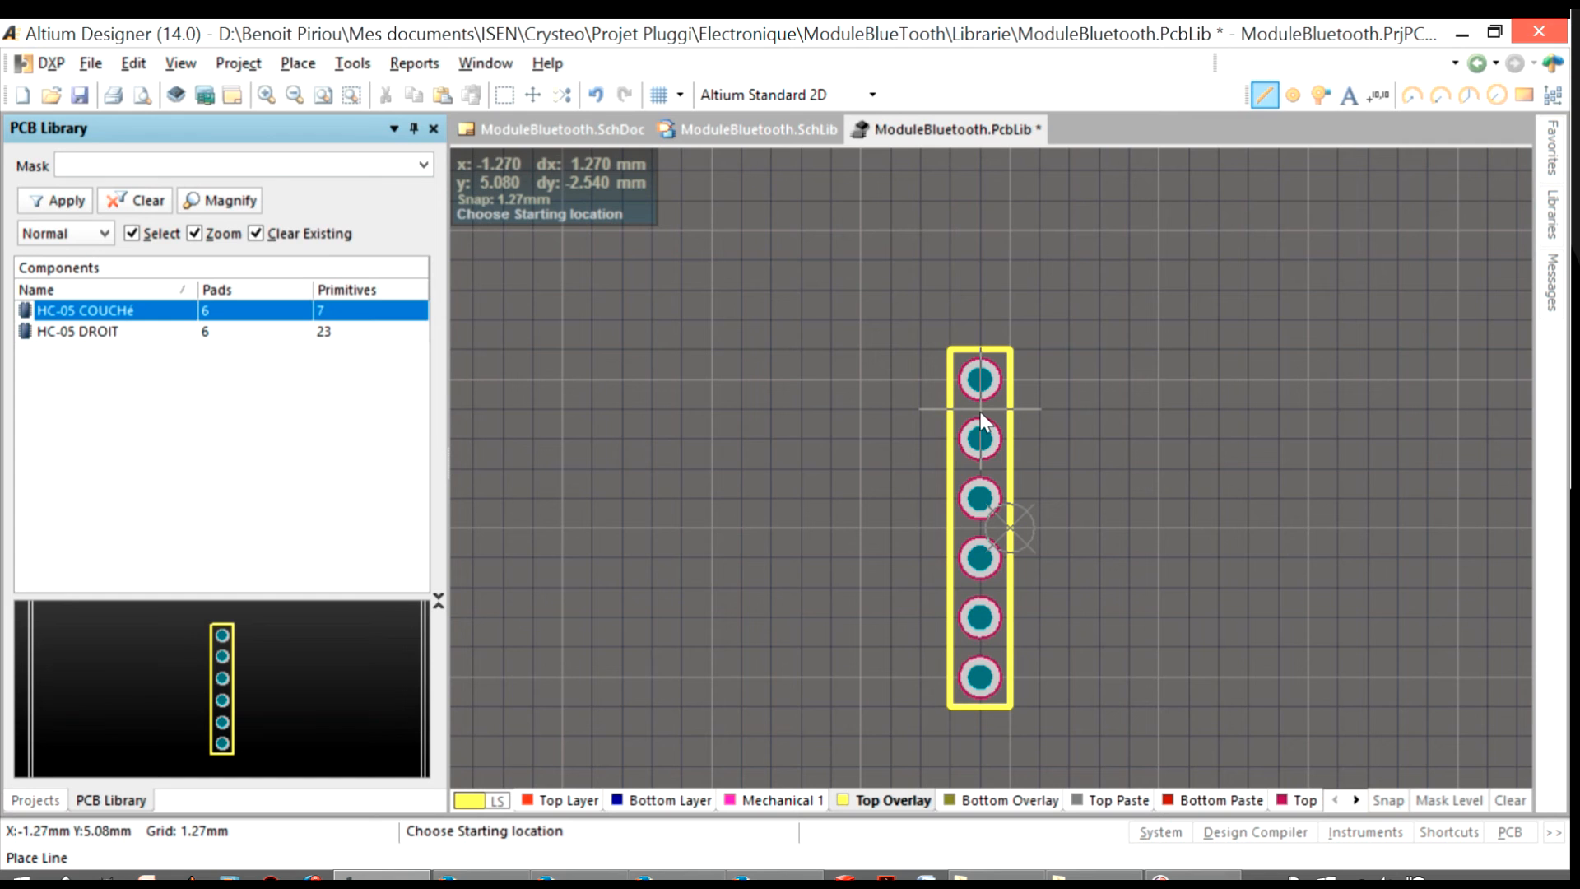
left_click(1009, 350)
scroll(699, 354, "down", 1, "ctrl")
left_click(530, 354)
left_click(530, 622)
left_click(1088, 622)
right_click(1086, 628)
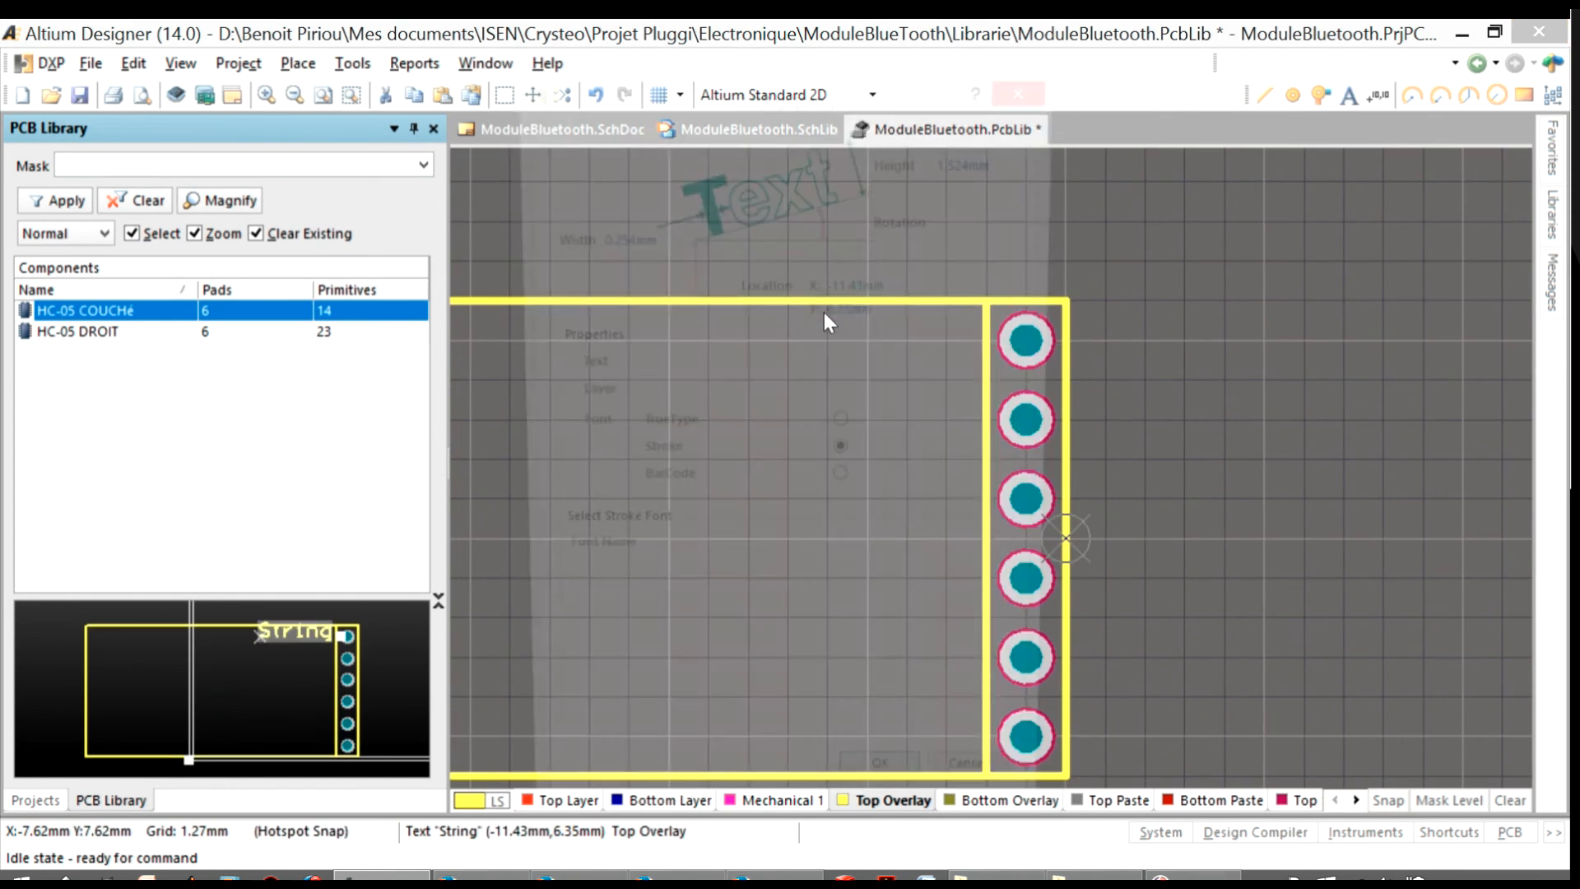
Add the Top Overlay labels State beside pad 1 and RX beside pad 2
left_click_drag(733, 355, 744, 380)
key("ctrl+c")
key("ctrl+v")
left_click(744, 459)
double_click(824, 452)
type("RX")
Add the text Level 3.3V on the Top Overlay and align it beside pad 3
key("ctrl+v")
left_click(867, 578)
left_click(872, 656)
double_click(910, 522)
type("Level 3.3V")
key("Return")
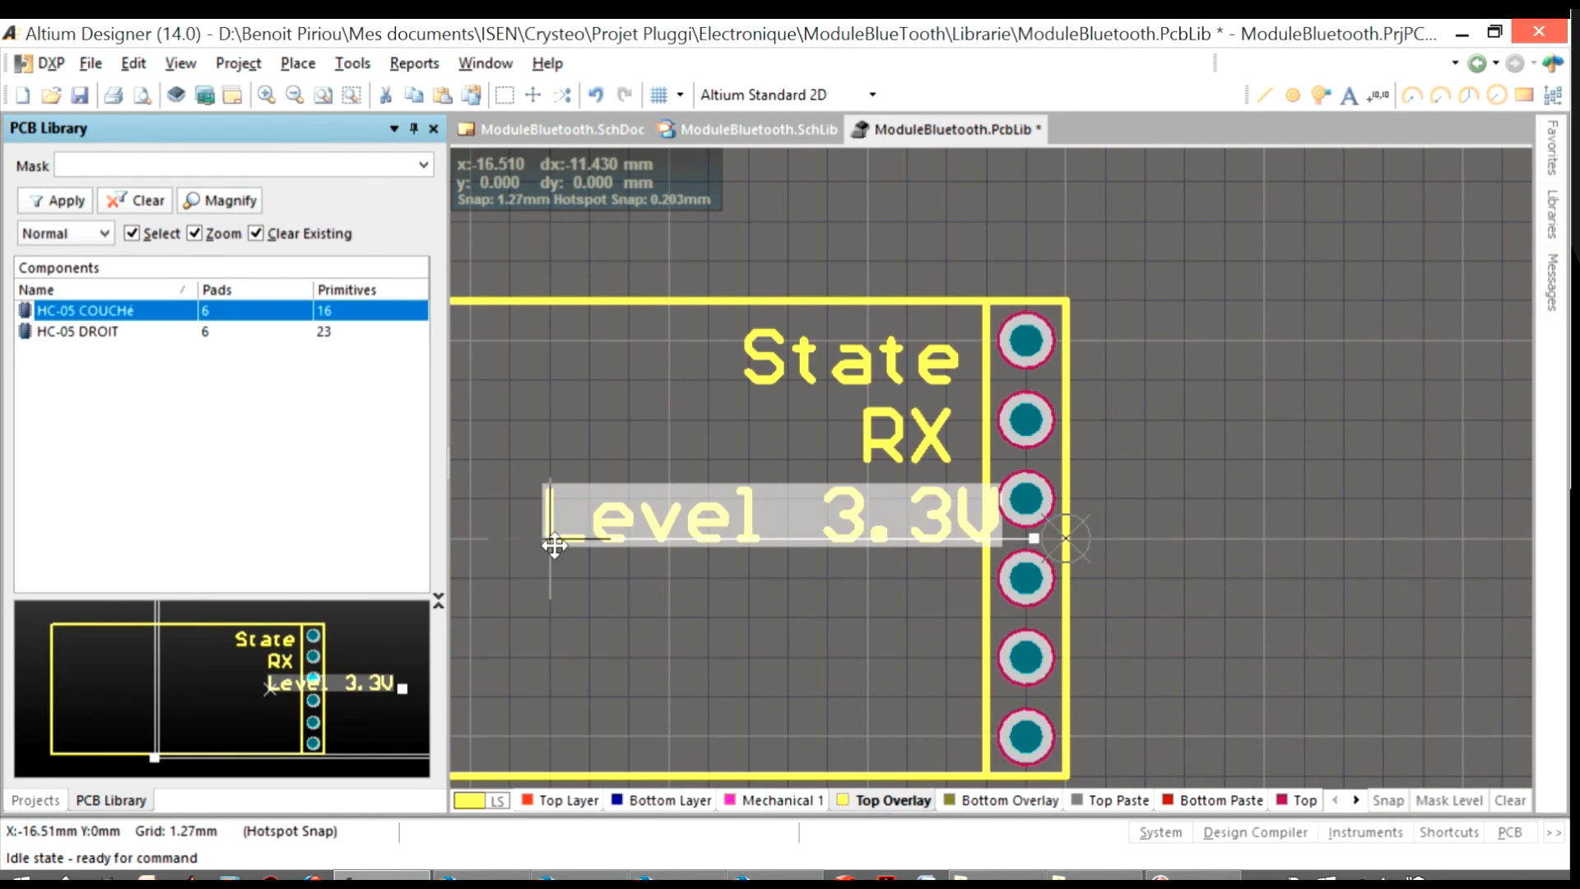
scroll(787, 521, "down", 2)
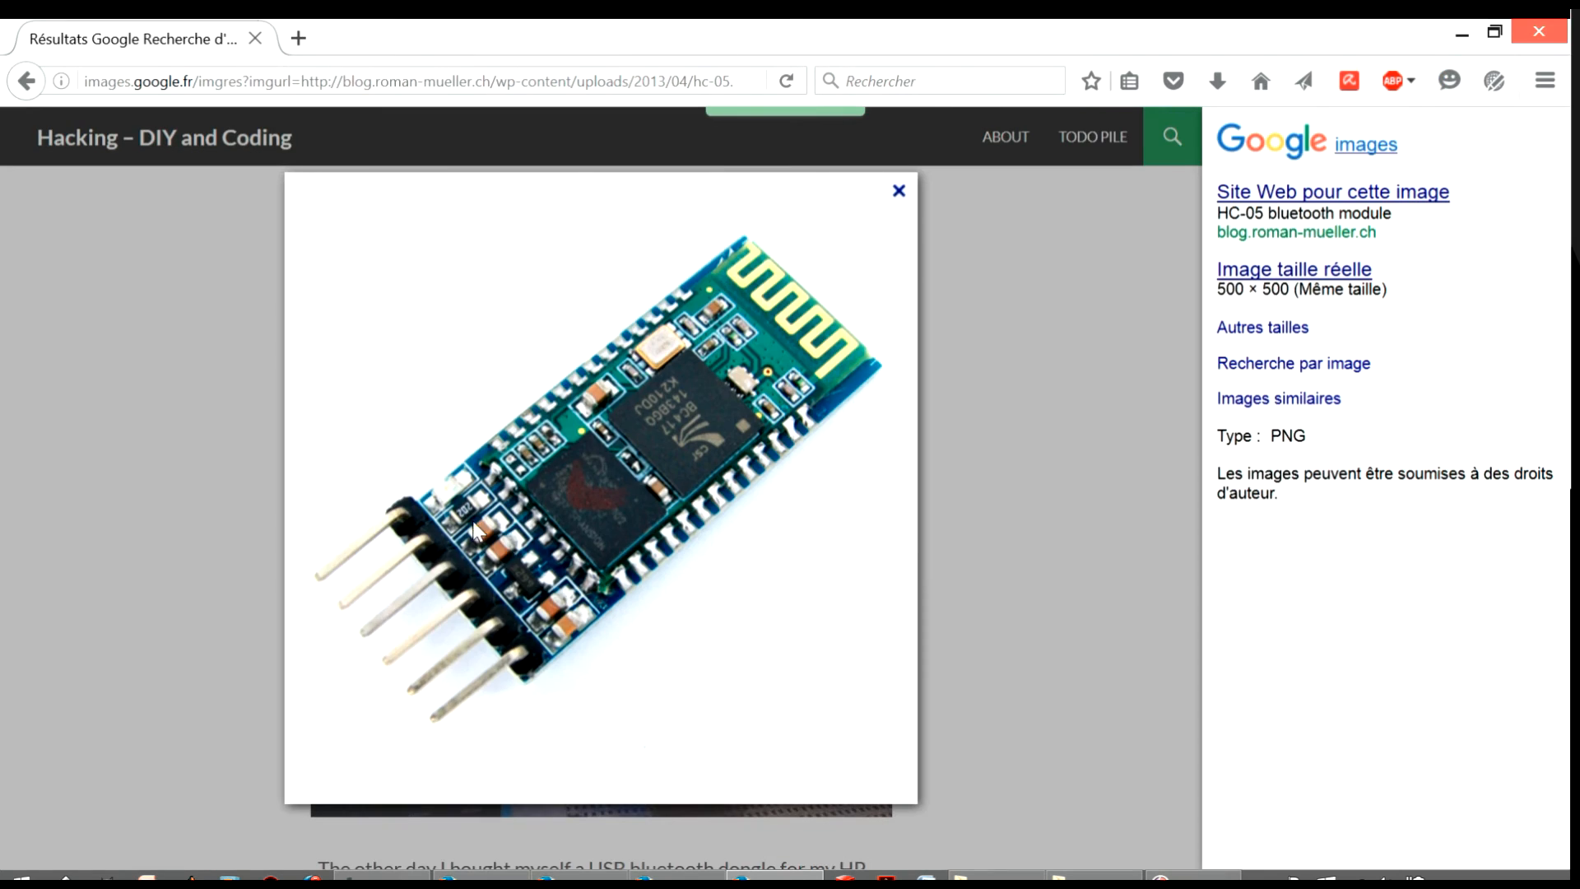
left_click(476, 531)
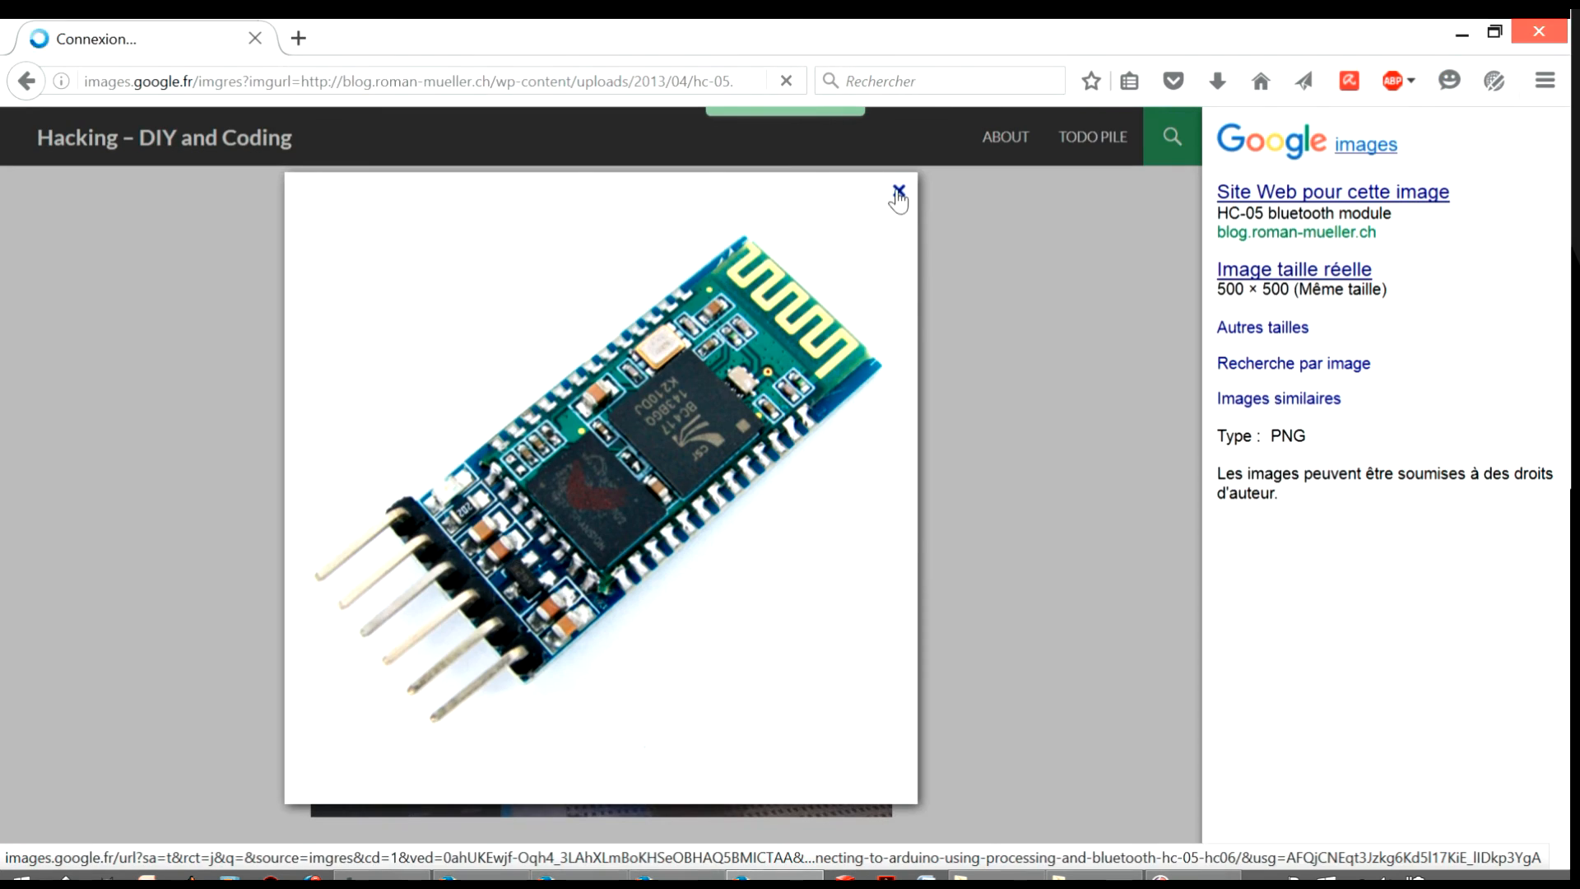
Add the label TX beside pad 3 and shift the Level 3.3V text further left
scroll(862, 465, "down", 10)
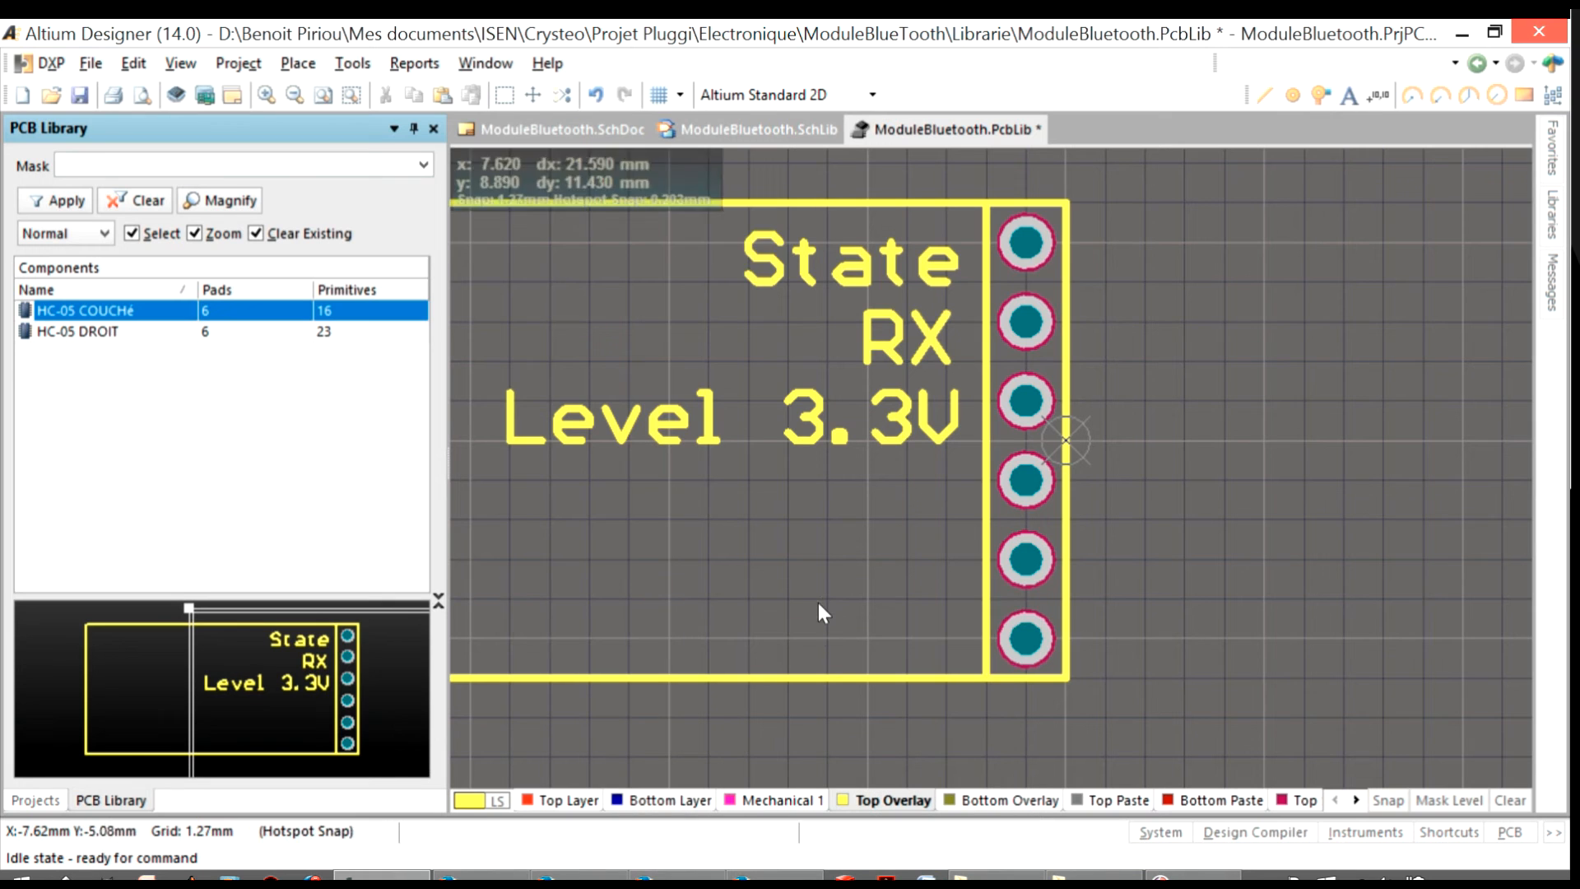
key("ctrl+v")
left_click(911, 517)
double_click(911, 517)
type("TX")
key("Return")
left_click(791, 518)
scroll(1276, 494, "right", 3, "shift")
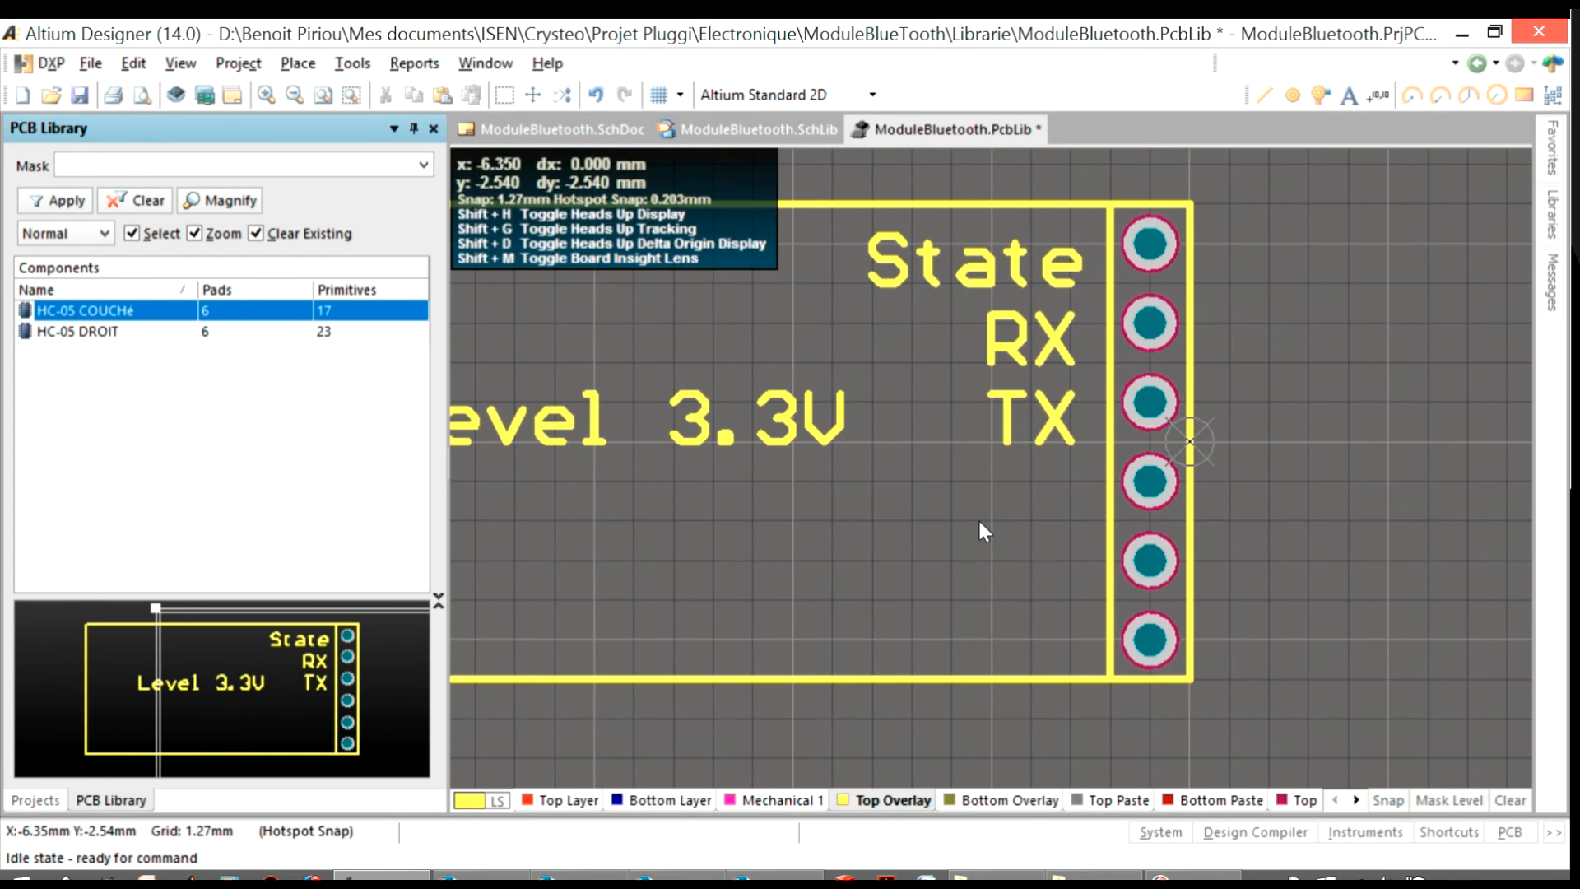
Add the labels GND, 5V and EN for pads 4, 5 and 6, giving EN a smaller text height
left_click_drag(1055, 433, 1029, 522, "shift")
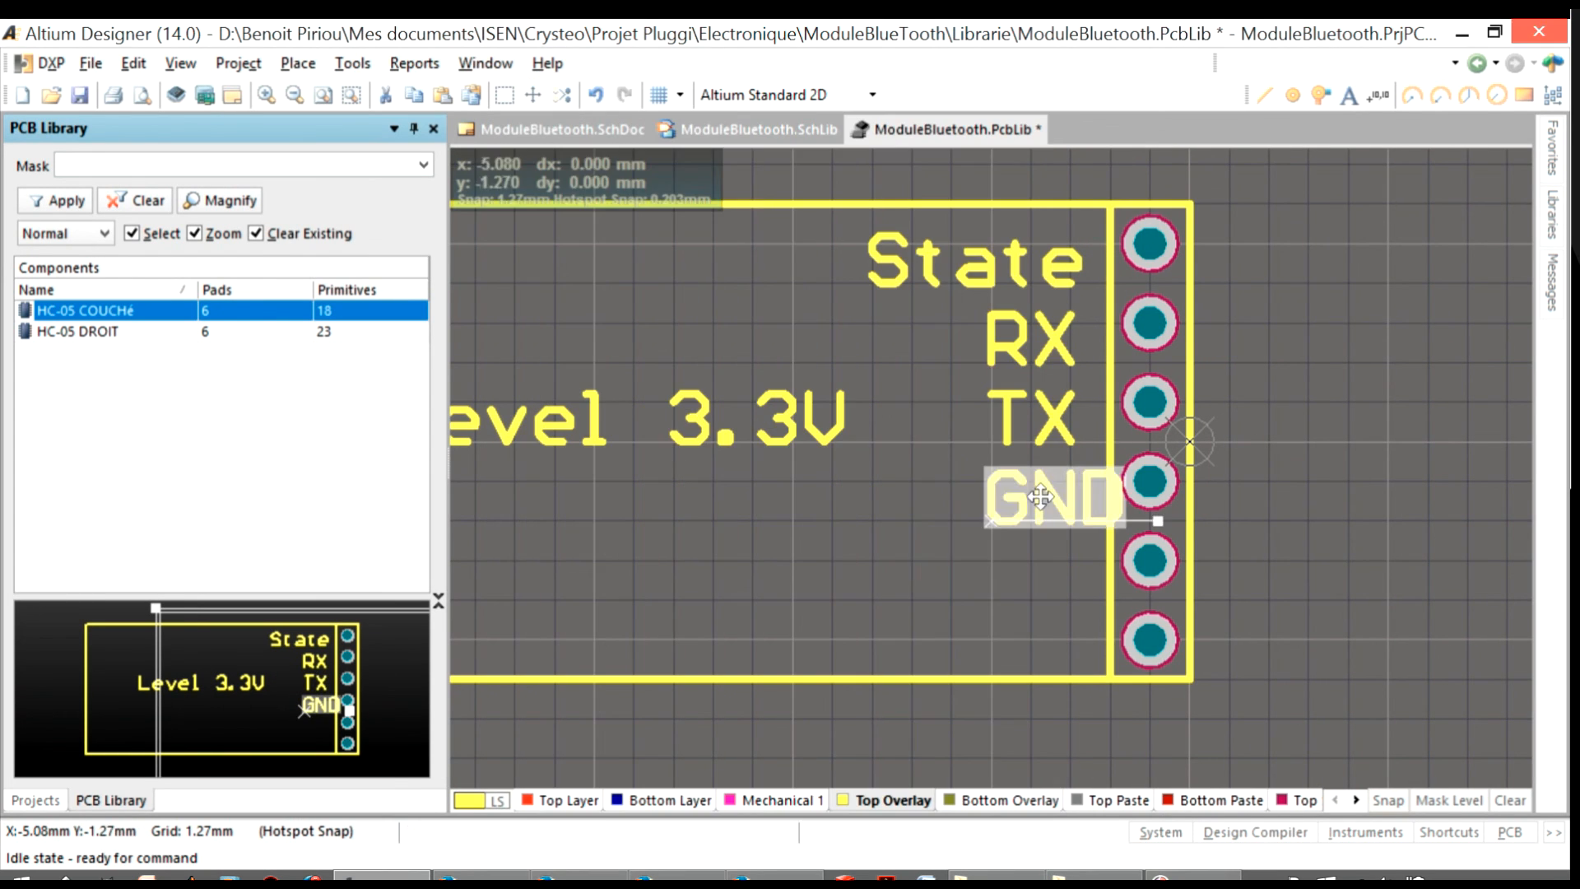
left_click_drag(1039, 496, 1000, 496)
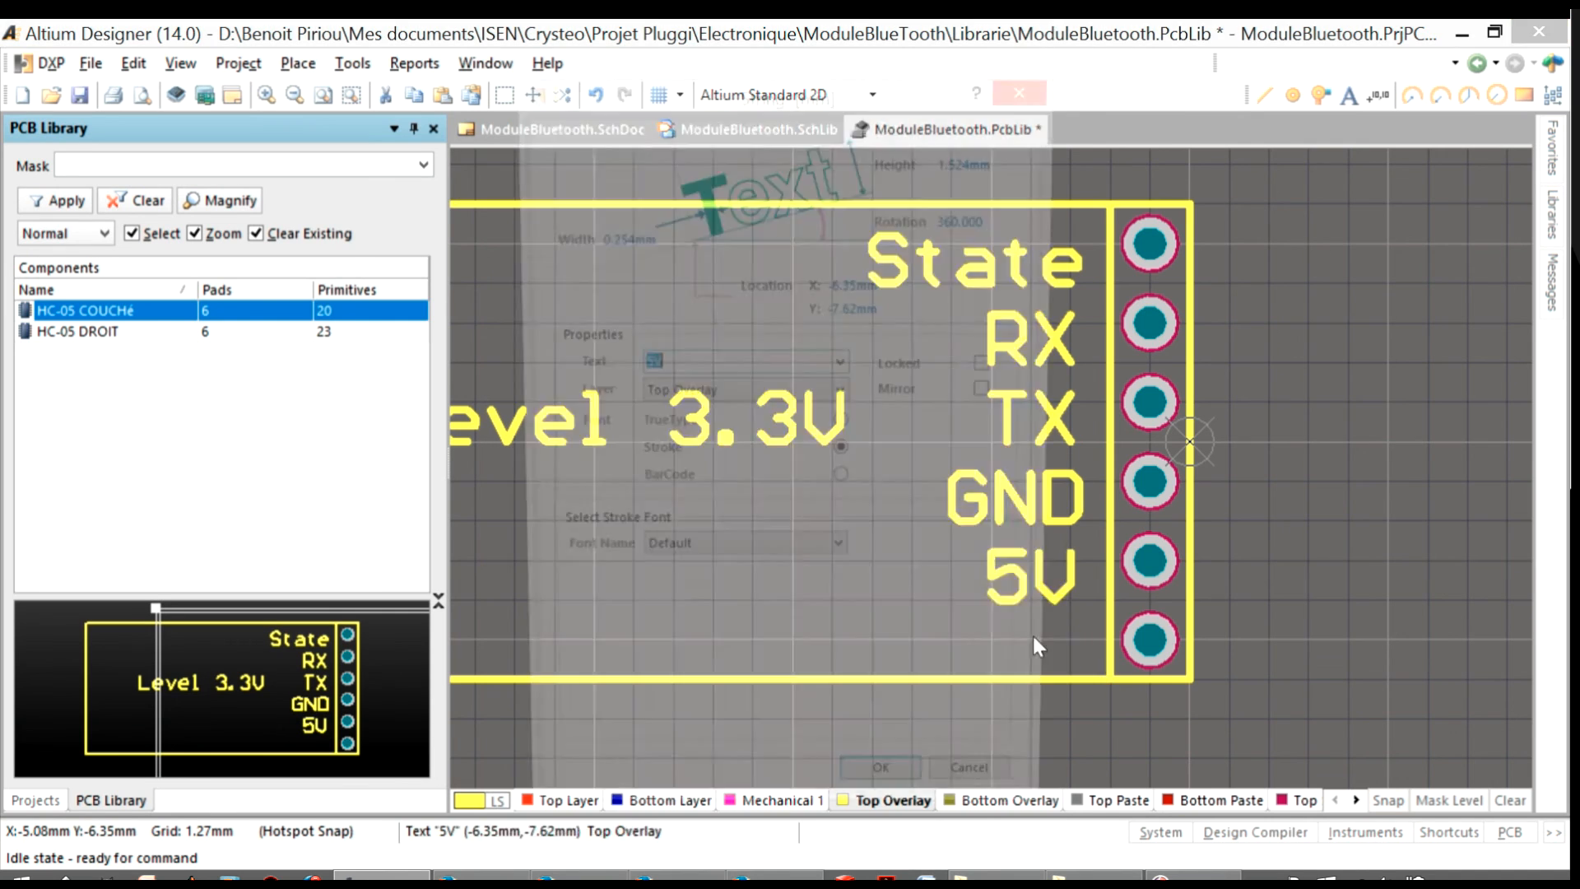
double_click(1030, 652)
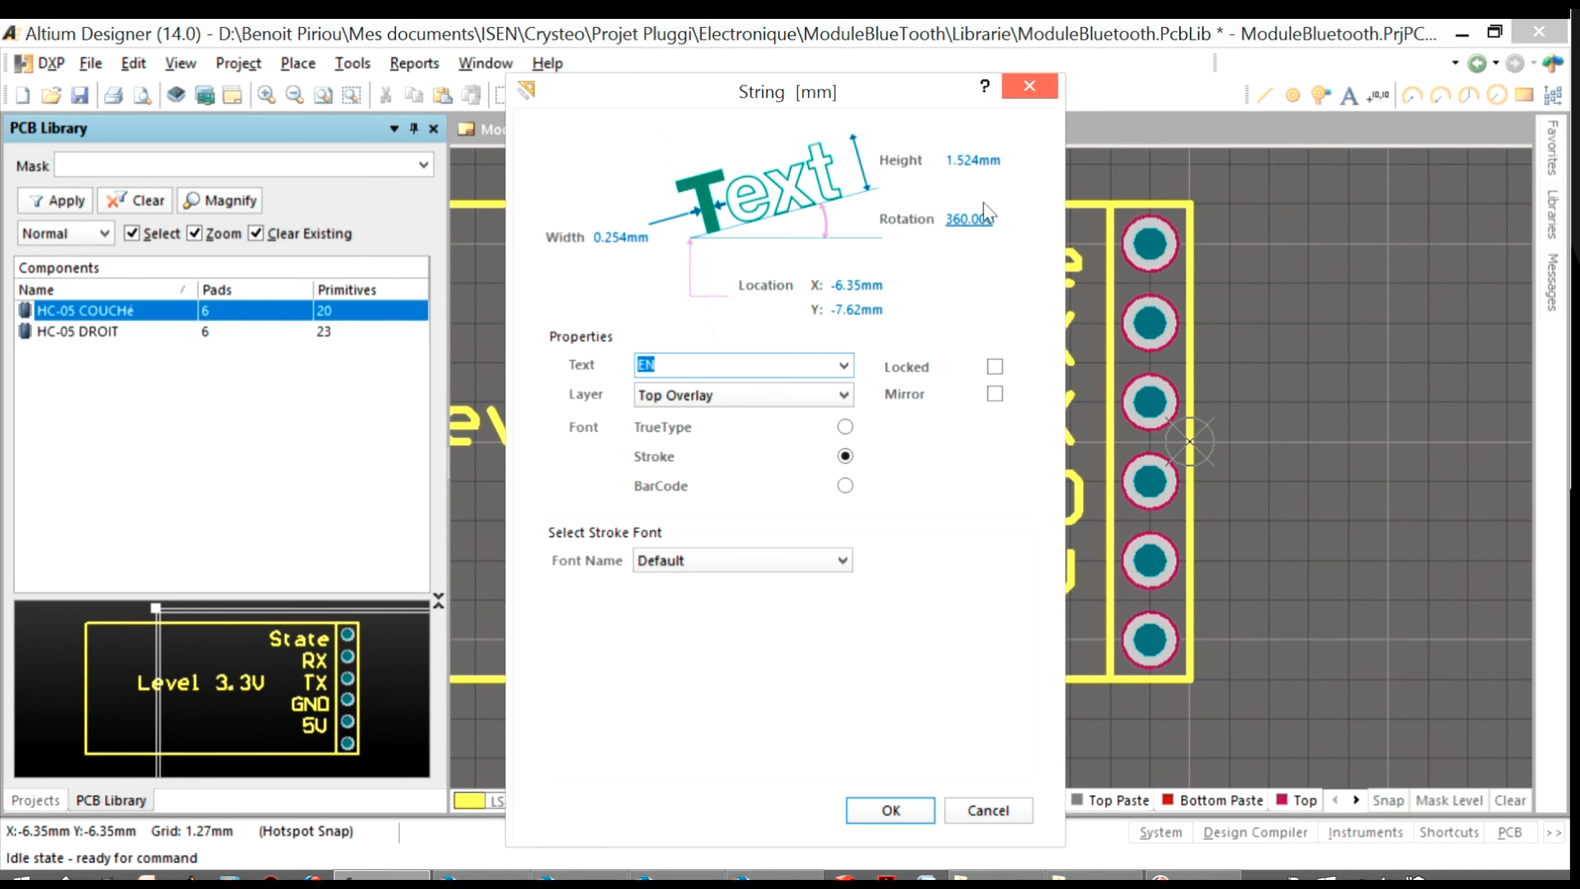
left_click(973, 161)
left_click_drag(1001, 162, 958, 162)
type("3")
key("Return")
Move the EN label left and draw a 3.81 mm Top Overlay line from it toward pad 6
left_click_drag(1028, 656, 877, 650)
left_click(994, 649)
left_click(1264, 95)
key("Escape")
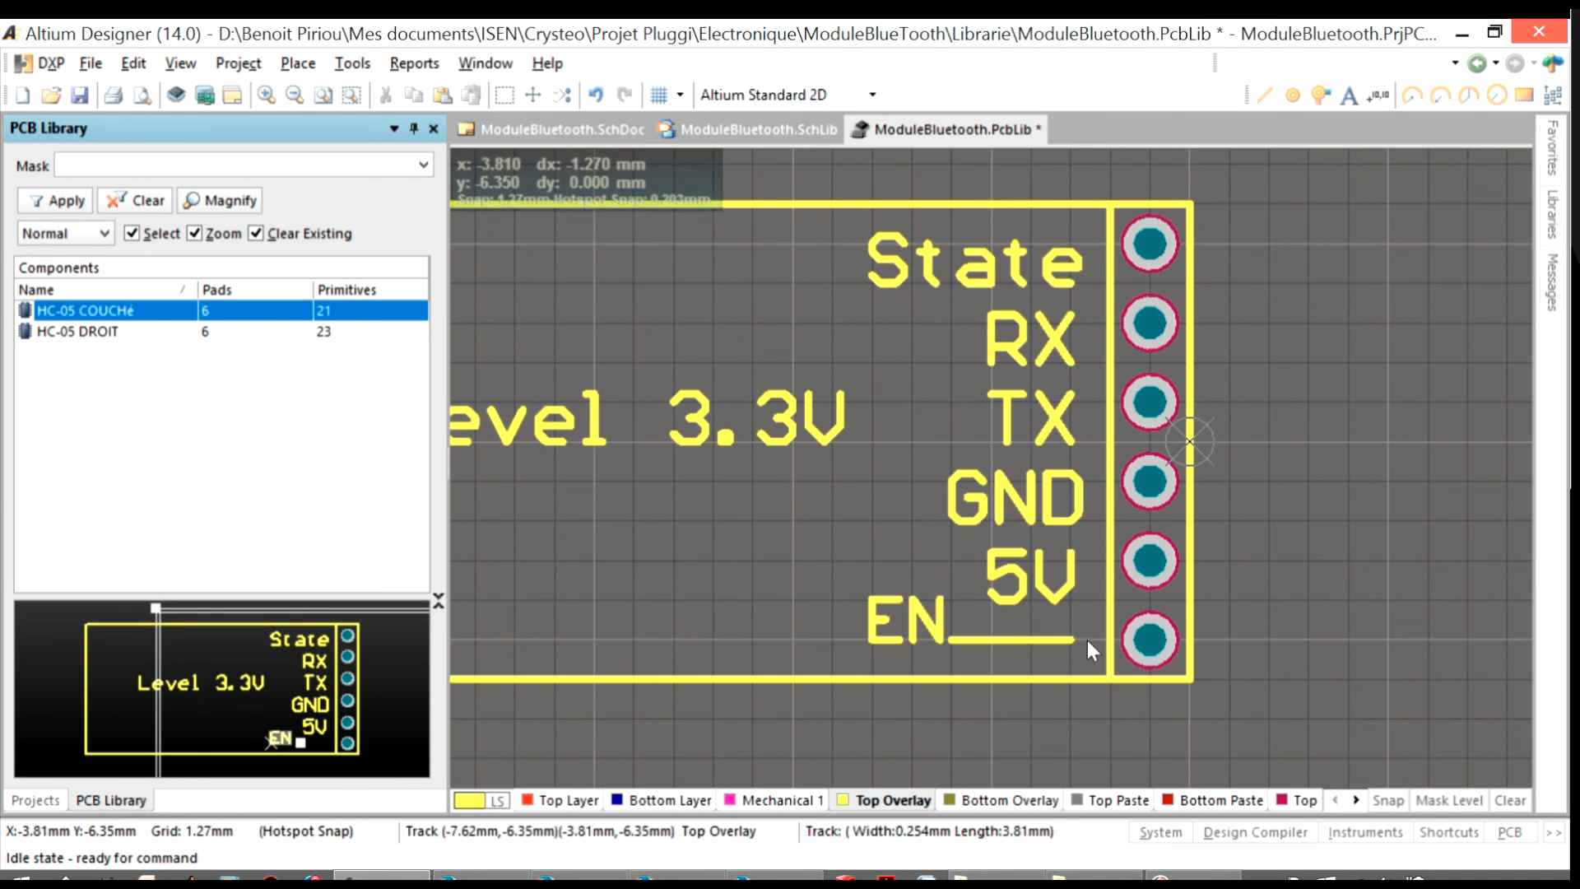
Close all open documents, keeping the changes made to ModuleBluetooth.PcbLib
right_click(215, 313)
right_click(979, 132)
left_click(1061, 226)
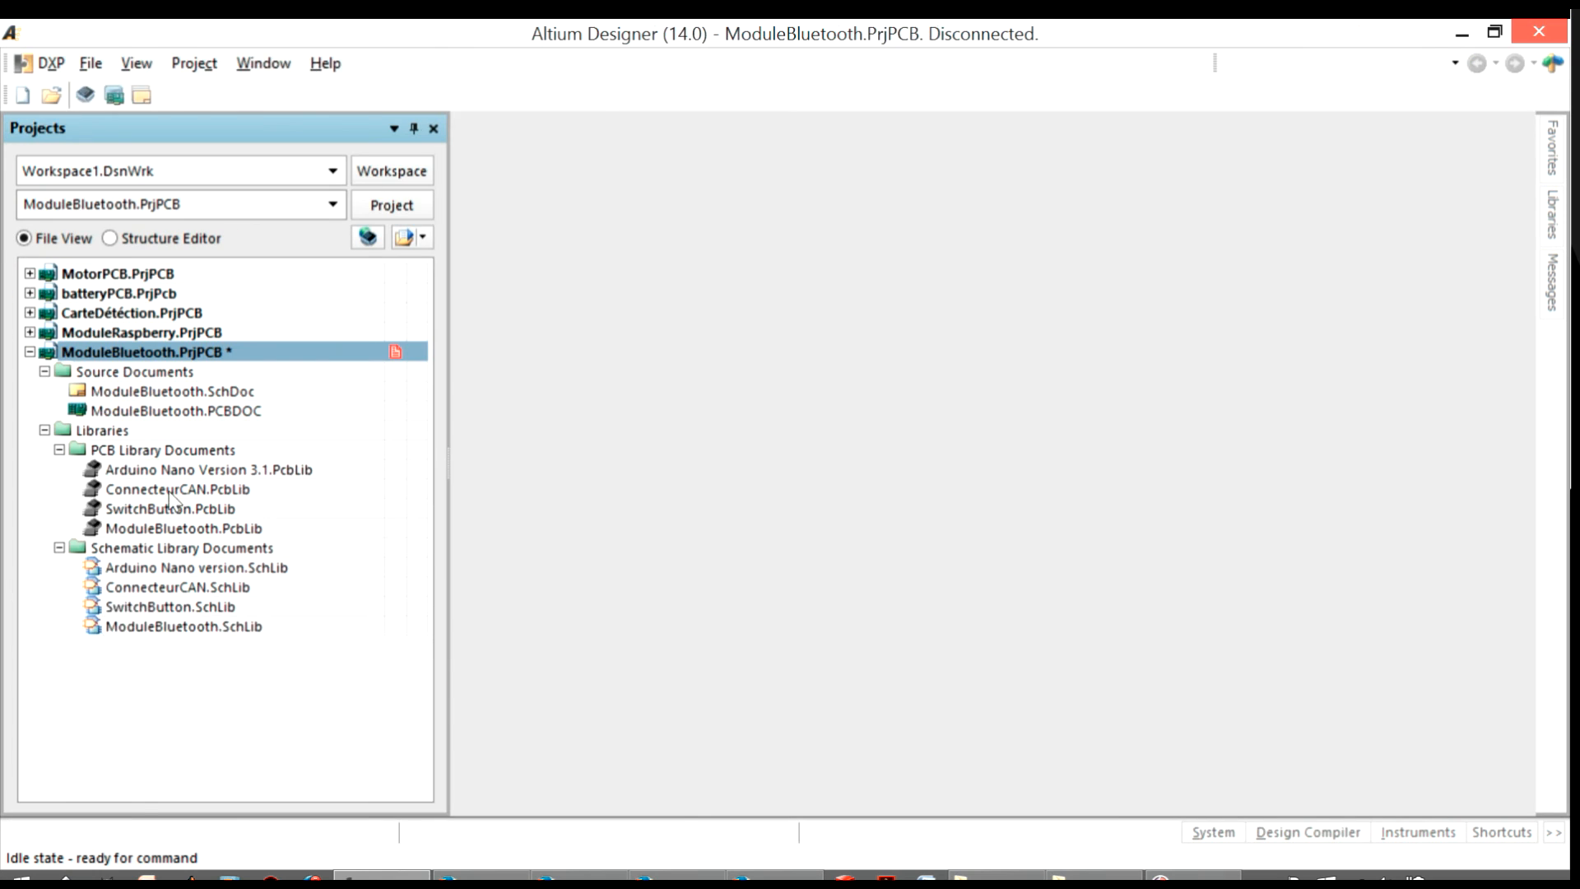
Reopen ModuleBluetooth.SchLib, rename the HC-05 symbol's pin 3 to TX and save the library
double_click(184, 626)
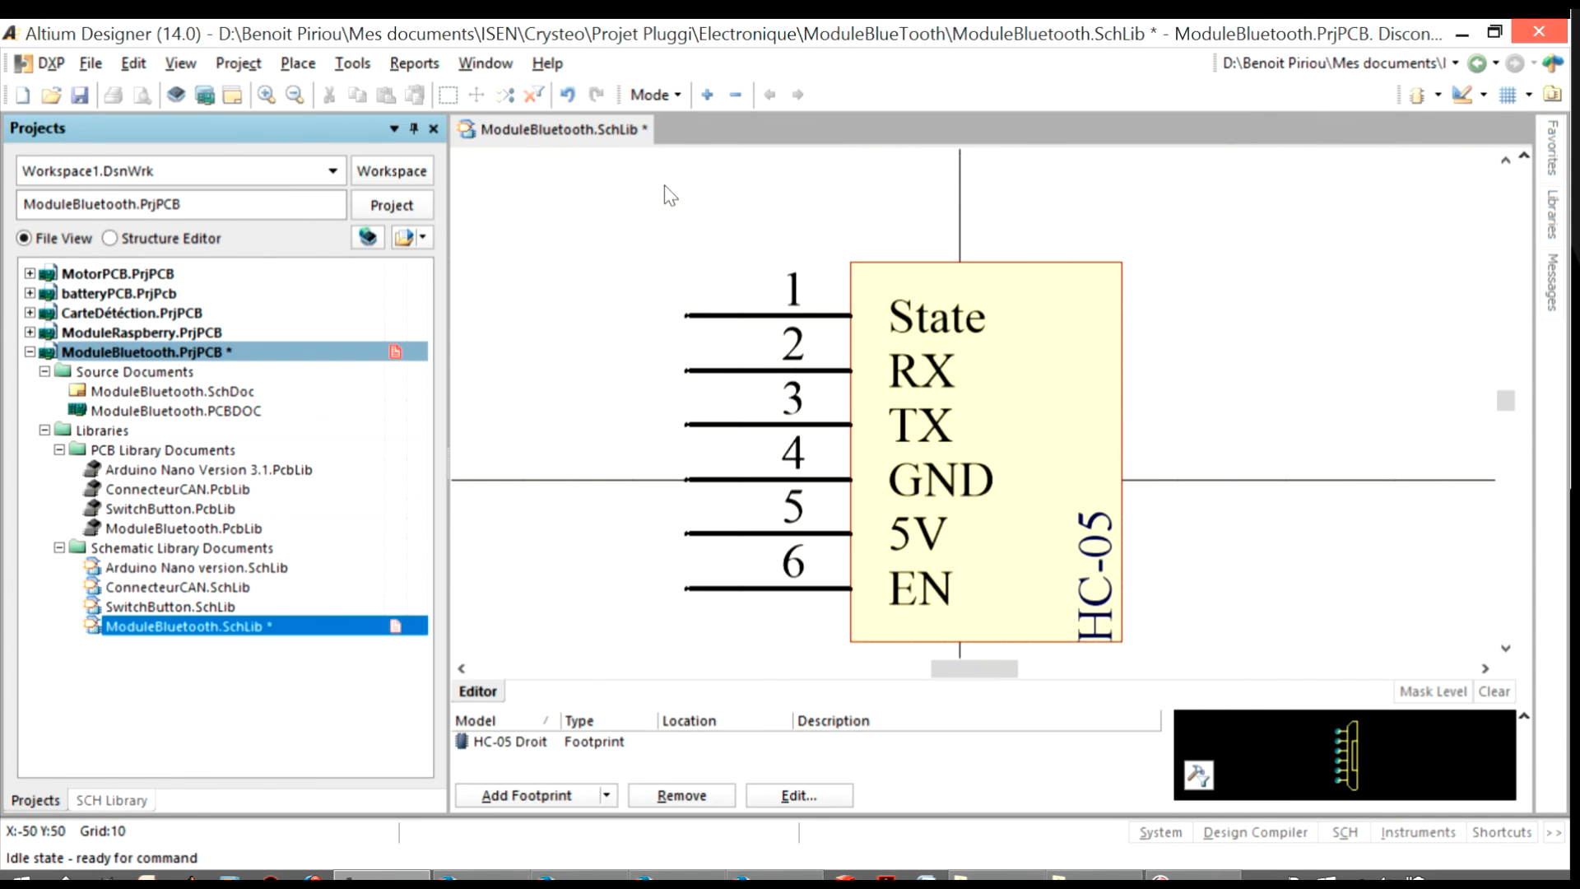
right_click(319, 623)
left_click(381, 357)
Open ModuleBluetooth.PcbLib, return to ModuleBluetooth.SchLib and open the properties of the HC-05 component
double_click(215, 528)
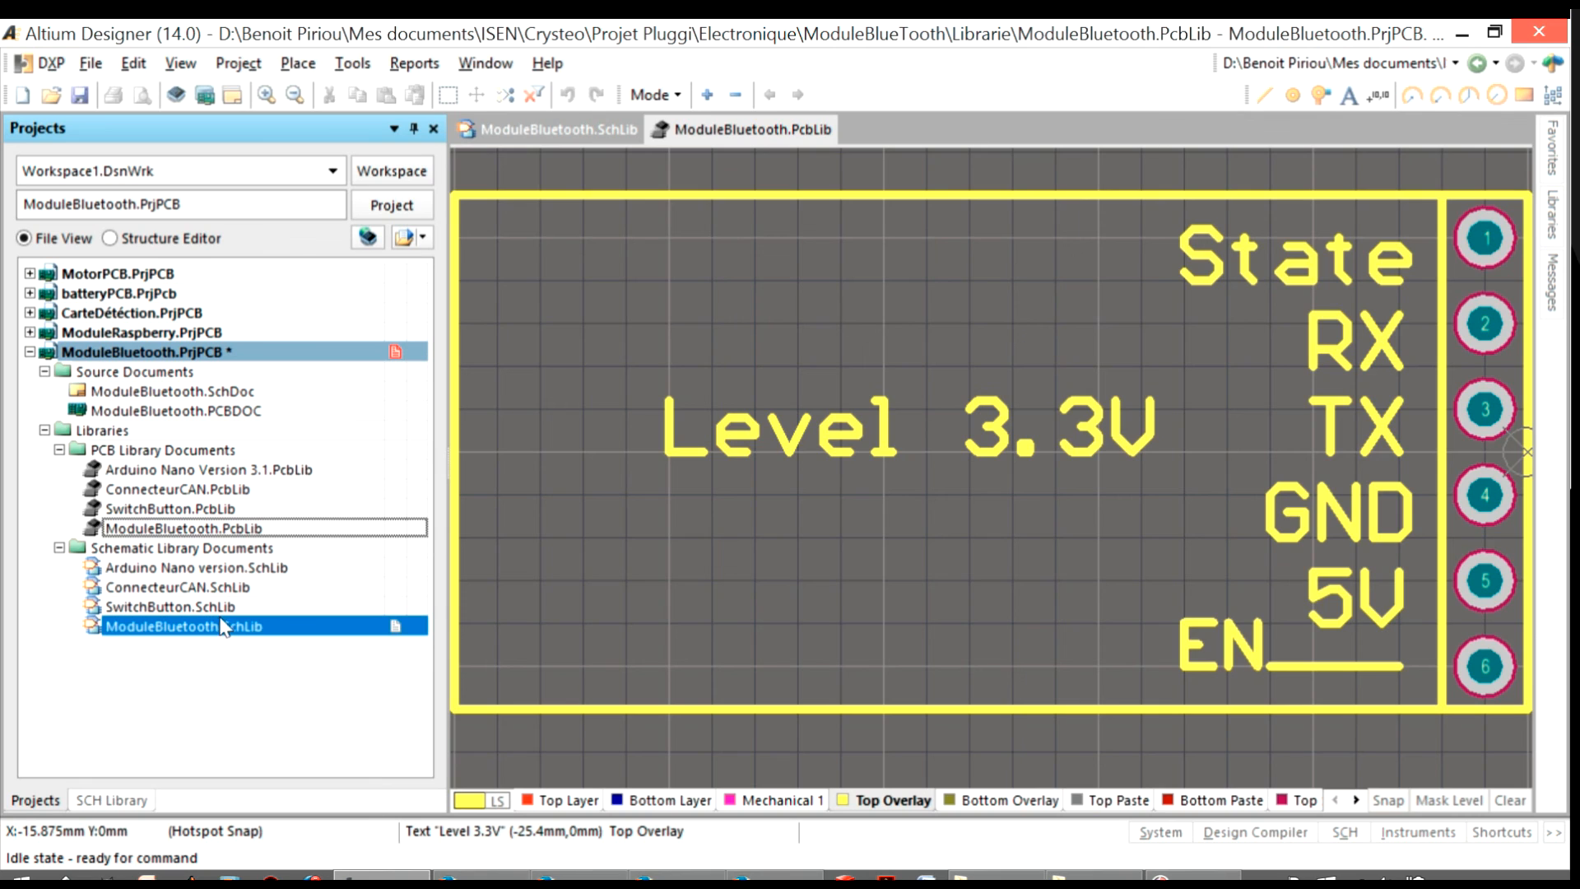
double_click(220, 626)
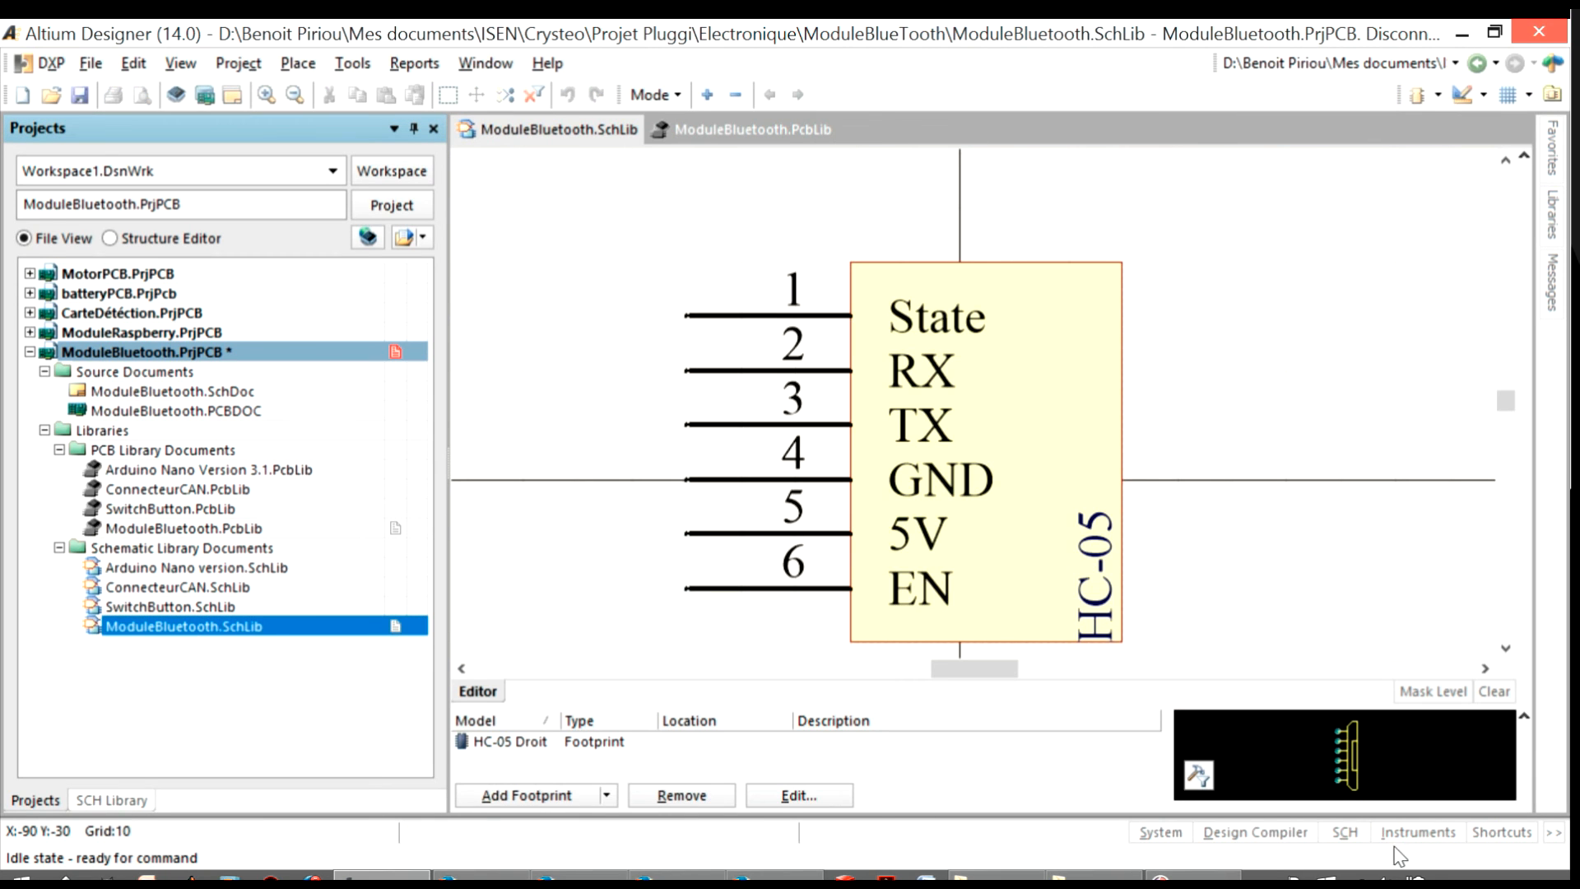
left_click(1352, 839)
left_click(1391, 730)
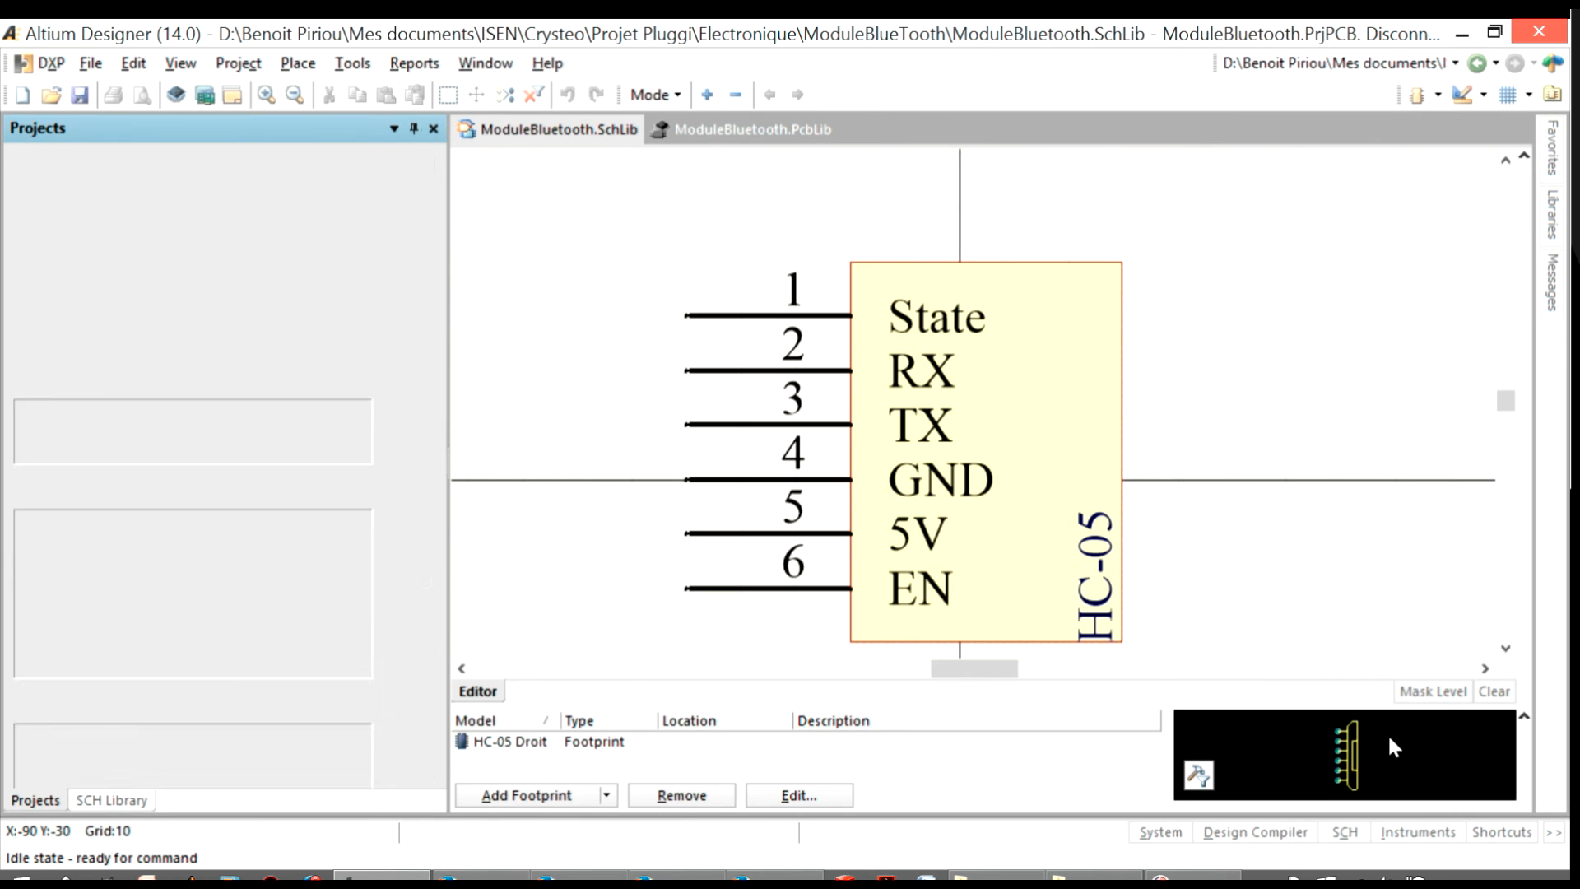
double_click(93, 220)
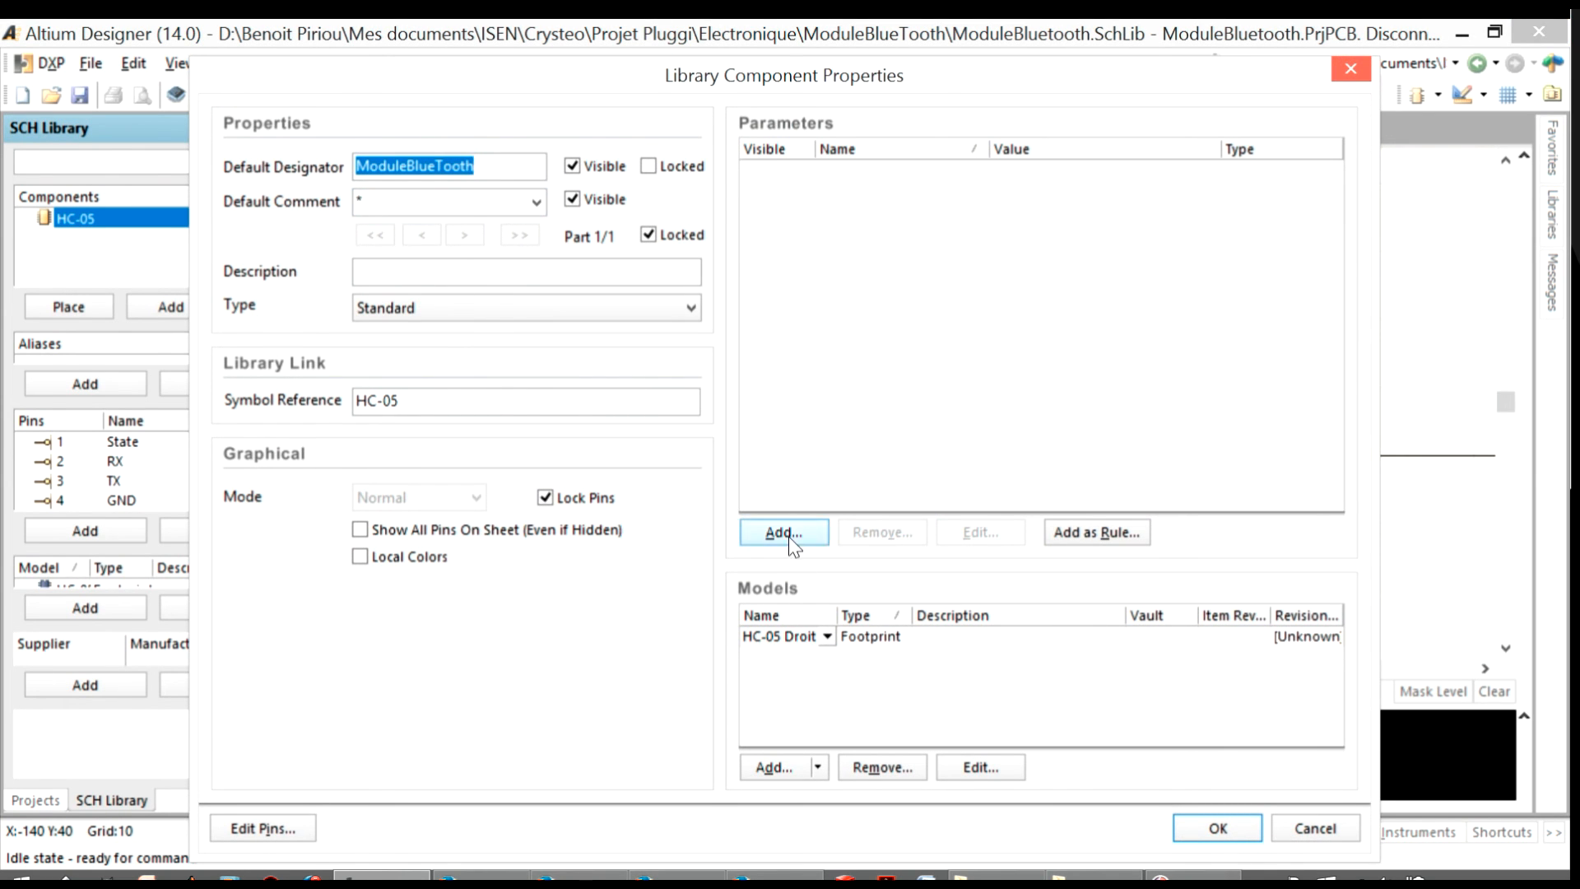
Add the HC-05 Couché footprint from ModuleBluetooth.PcbLib as a second footprint model of the HC-05 component
left_click(773, 766)
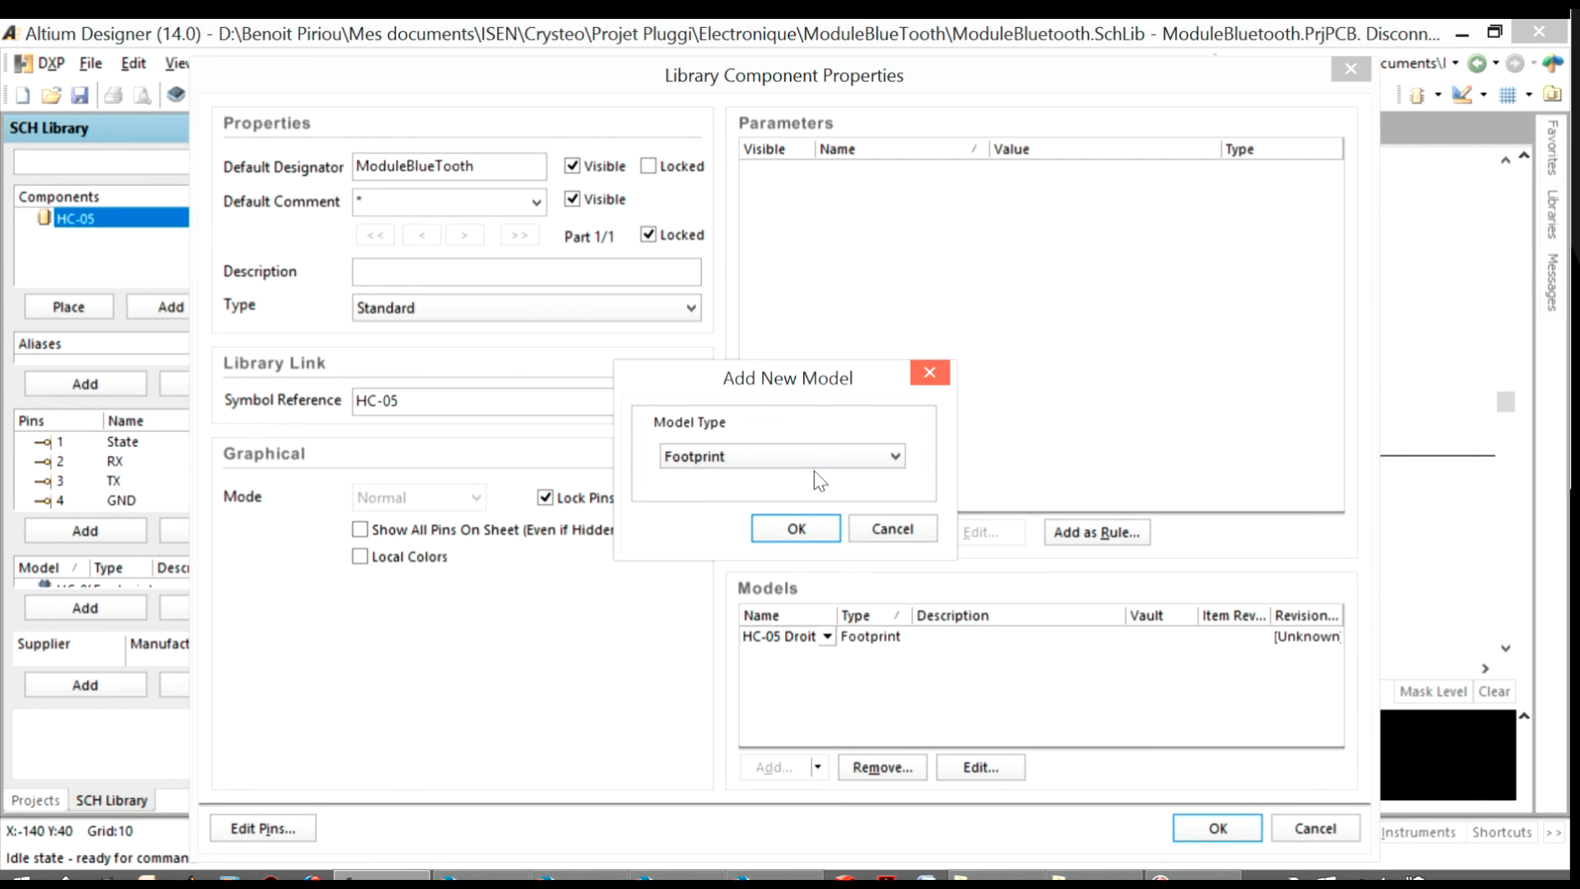
left_click(805, 525)
left_click(915, 189)
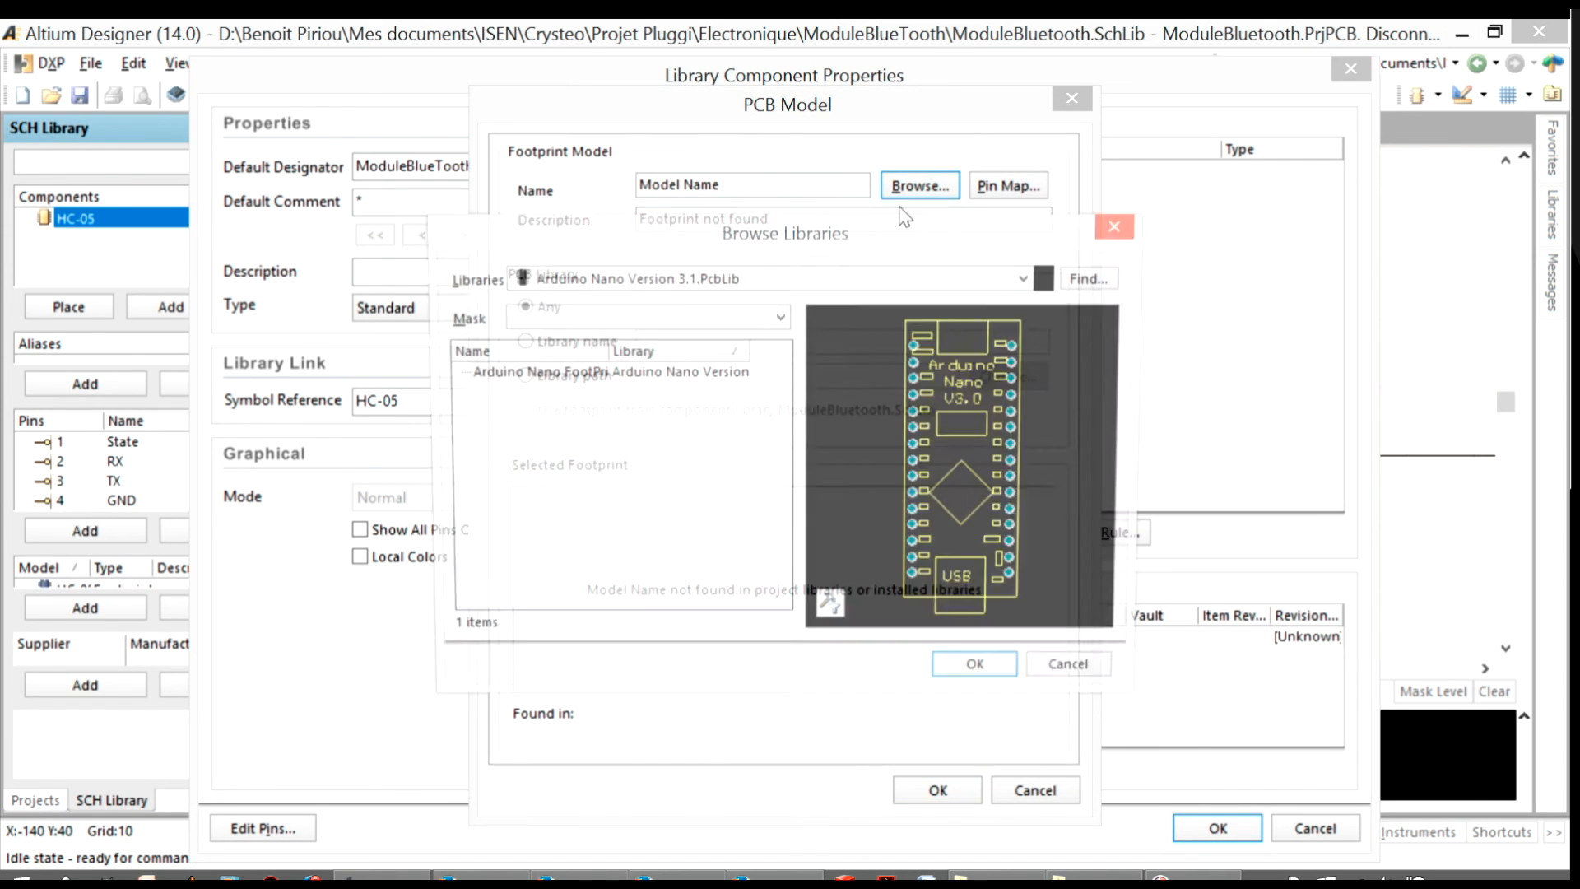
left_click(740, 277)
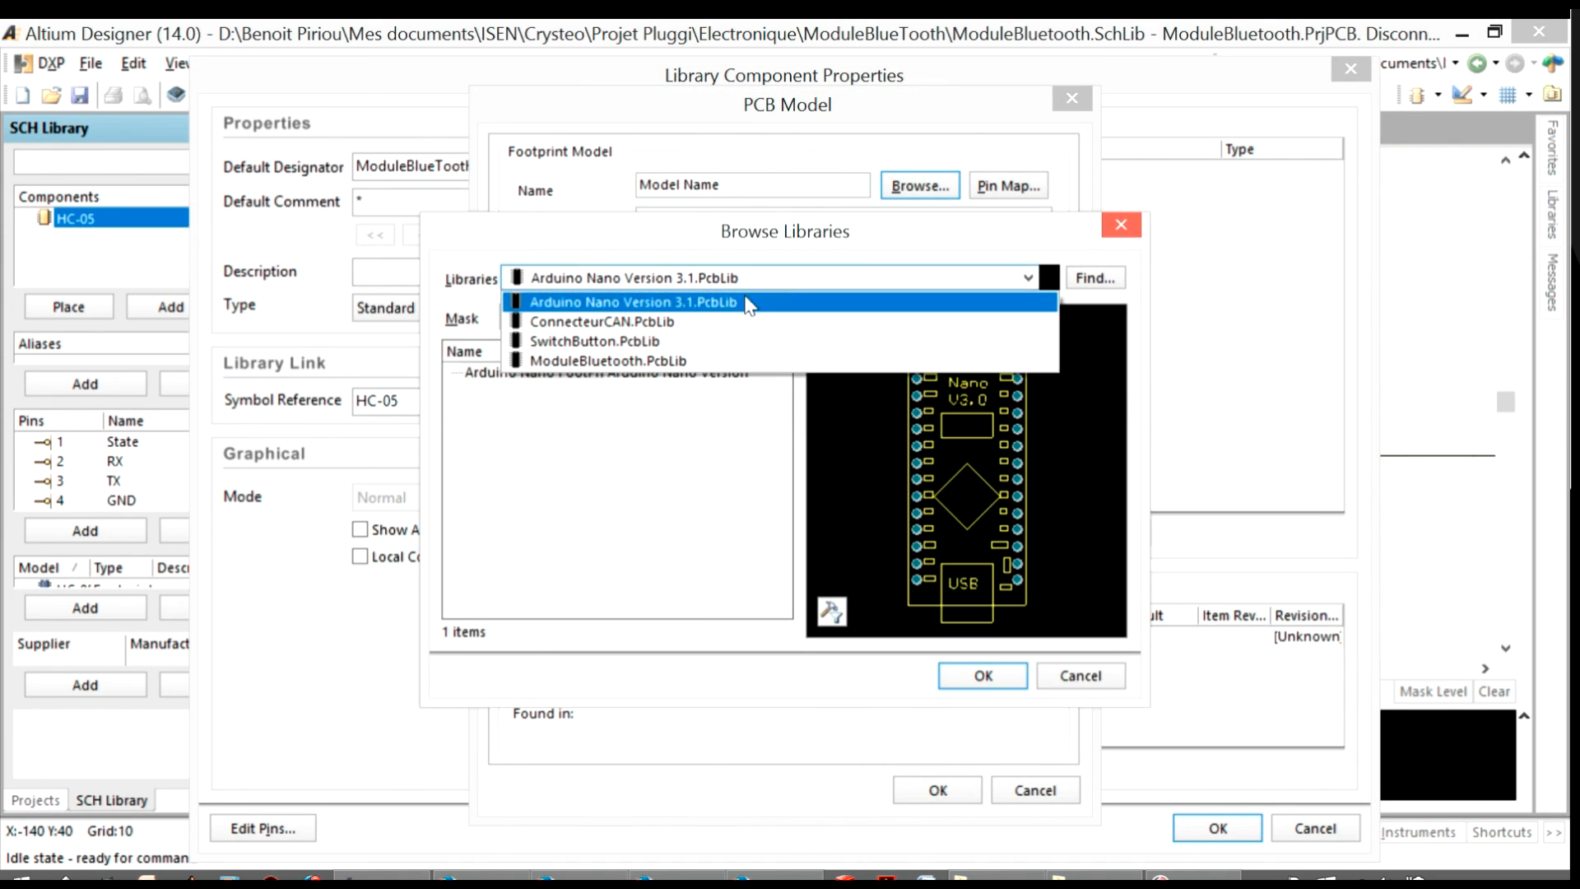
left_click(678, 362)
left_click(504, 374)
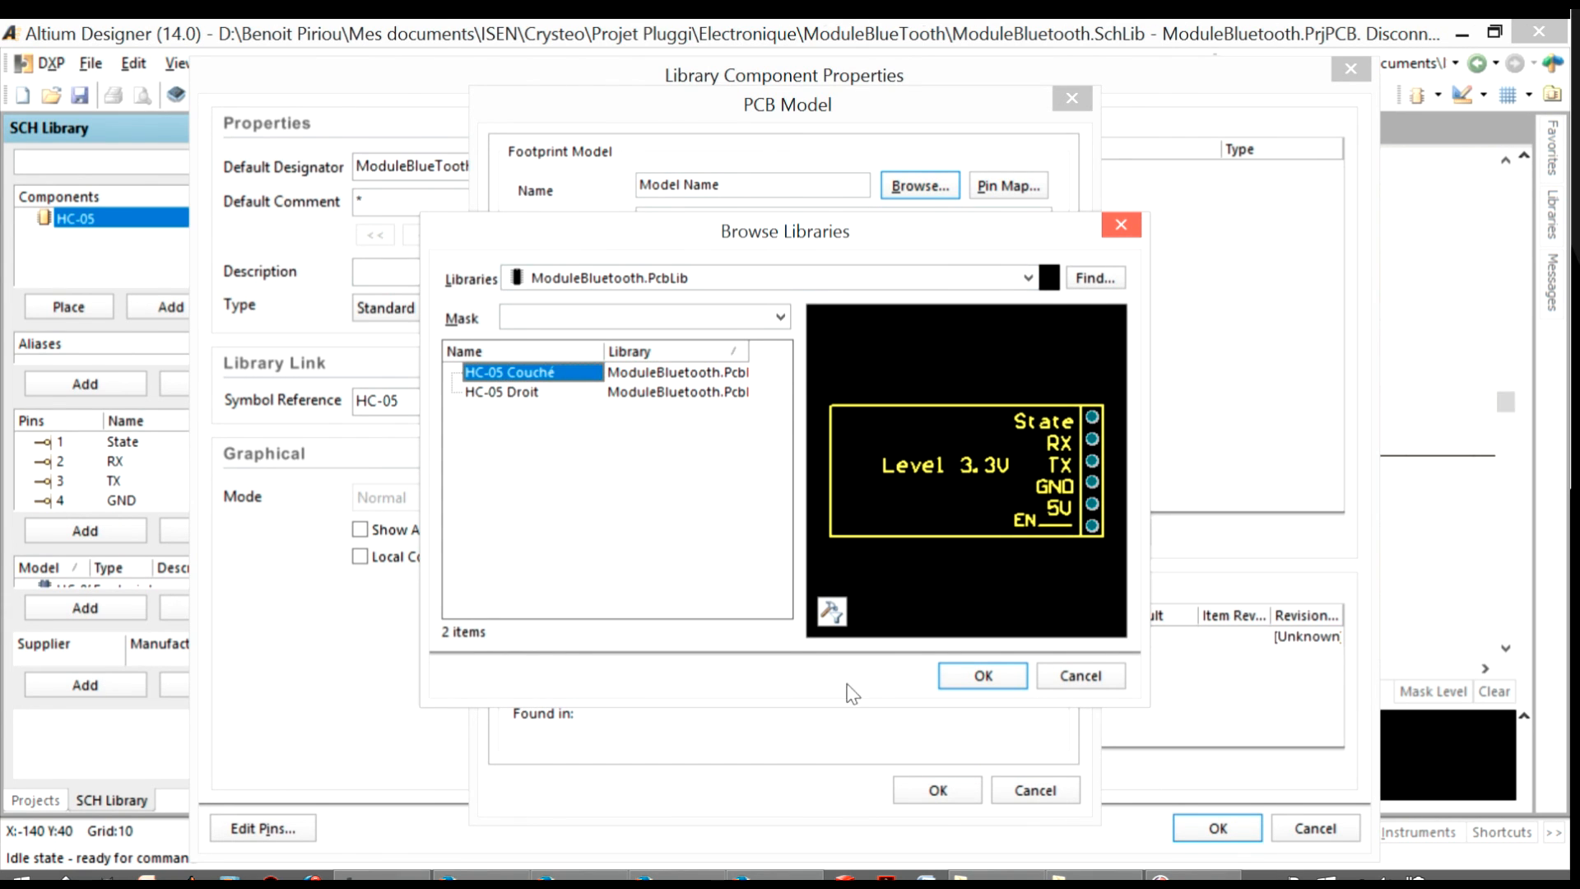
left_click(971, 683)
left_click(938, 790)
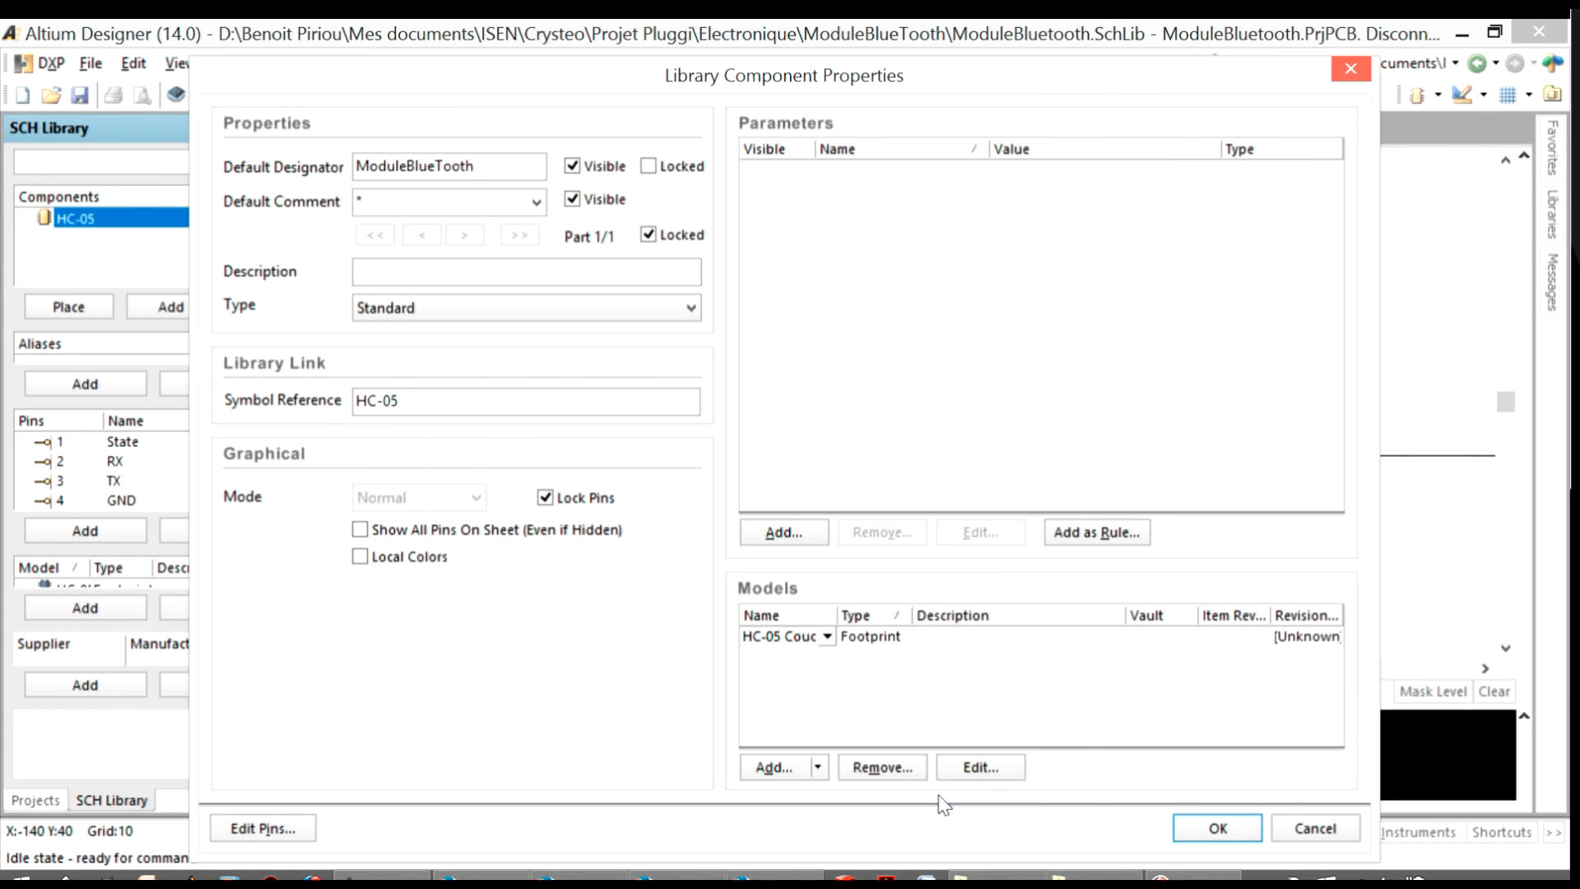
left_click(1203, 827)
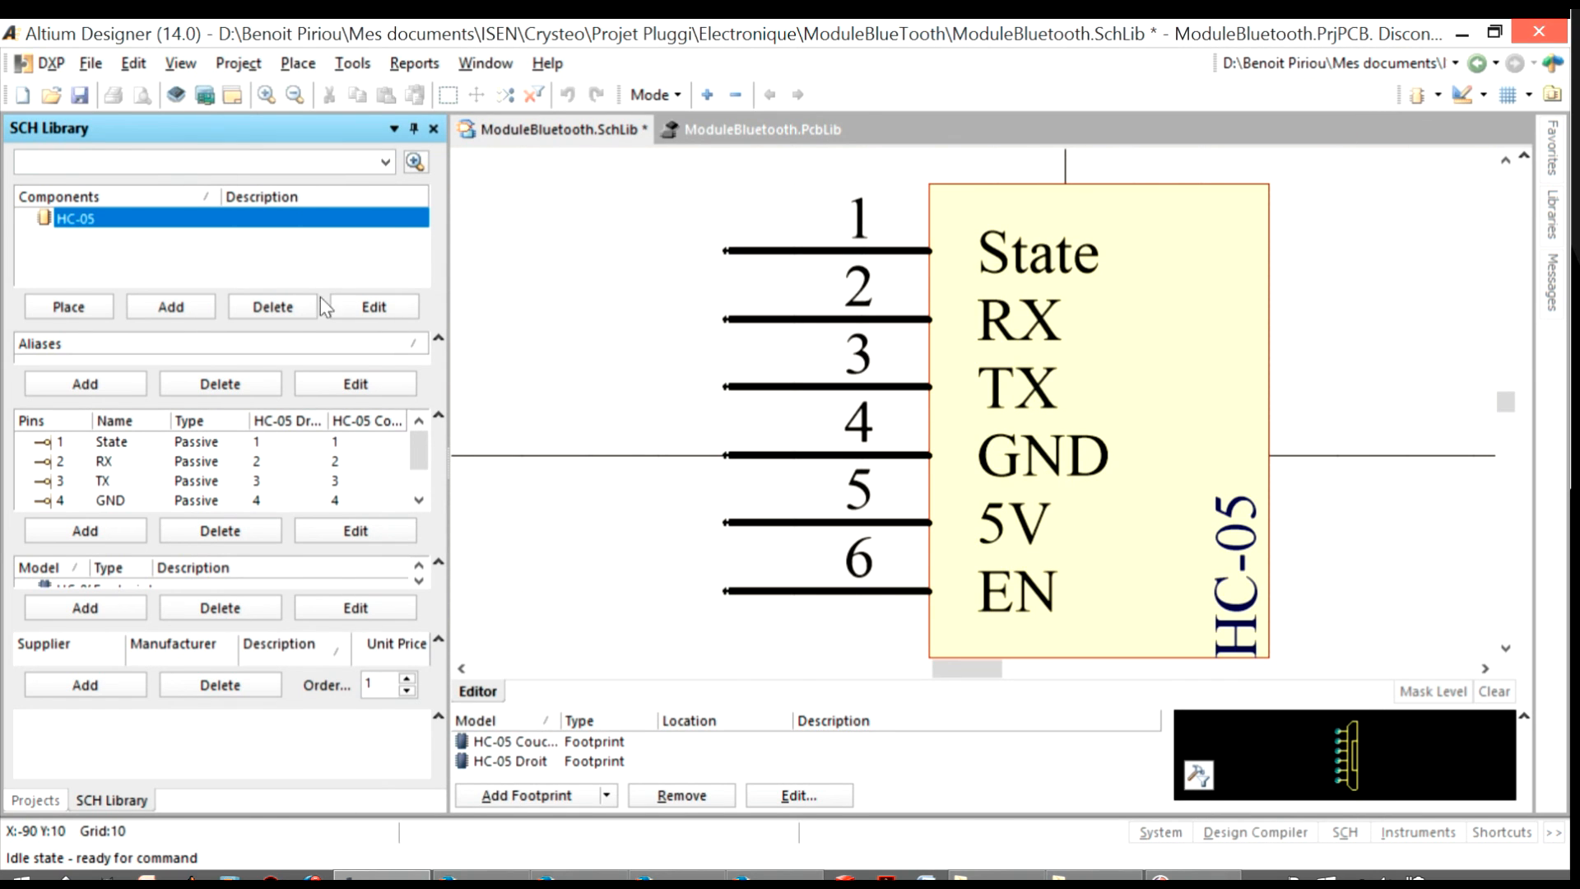
Save ModuleBluetooth.SchLib with the added footprint and close all open documents
right_click(584, 136)
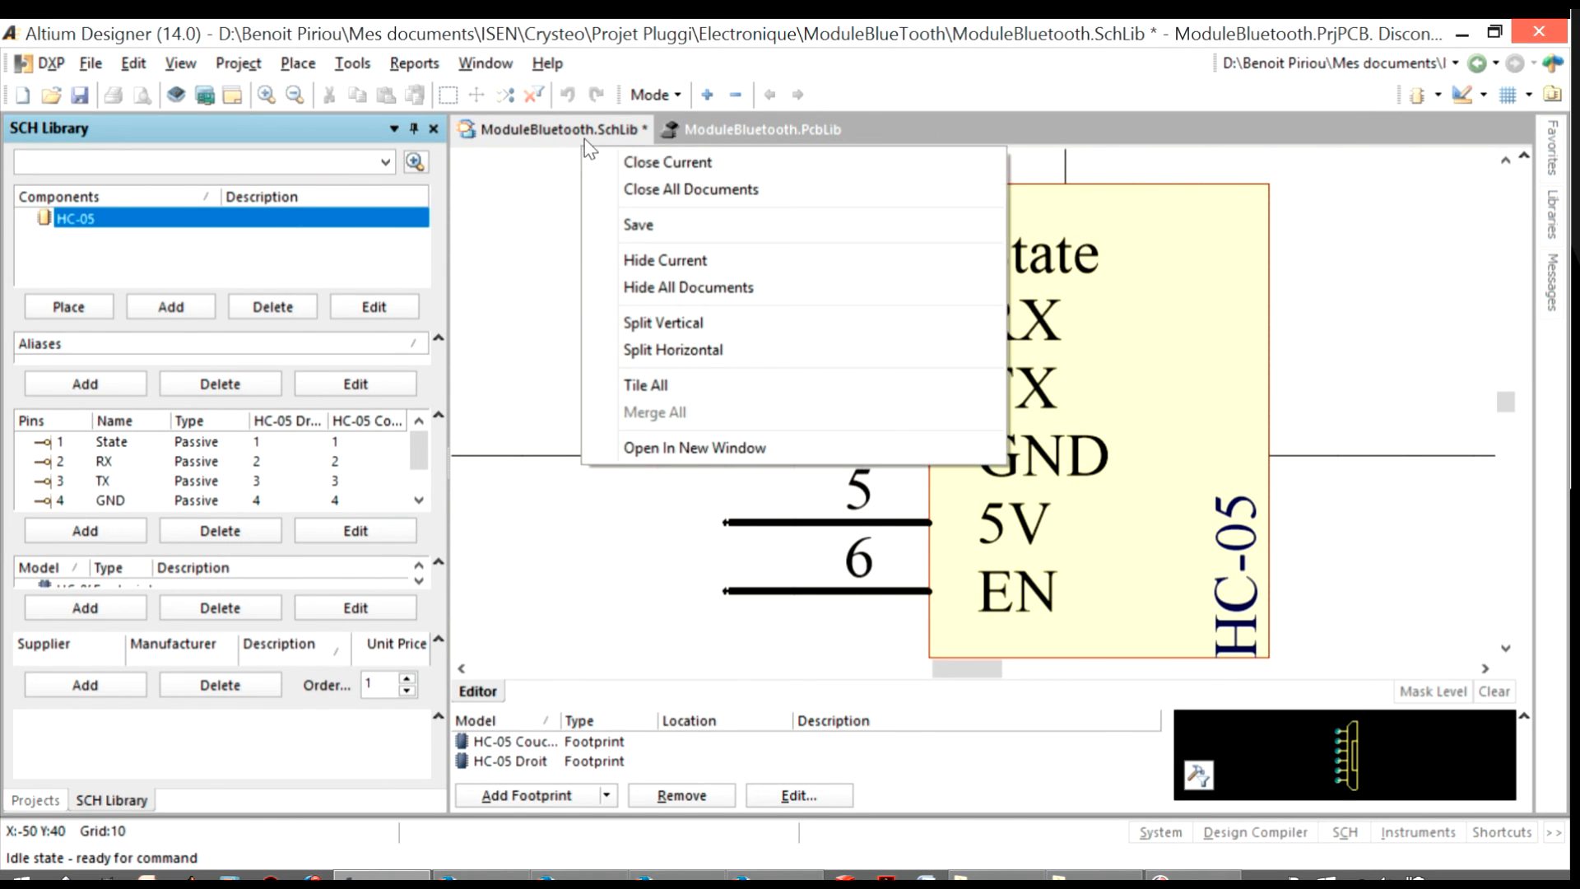
left_click(663, 220)
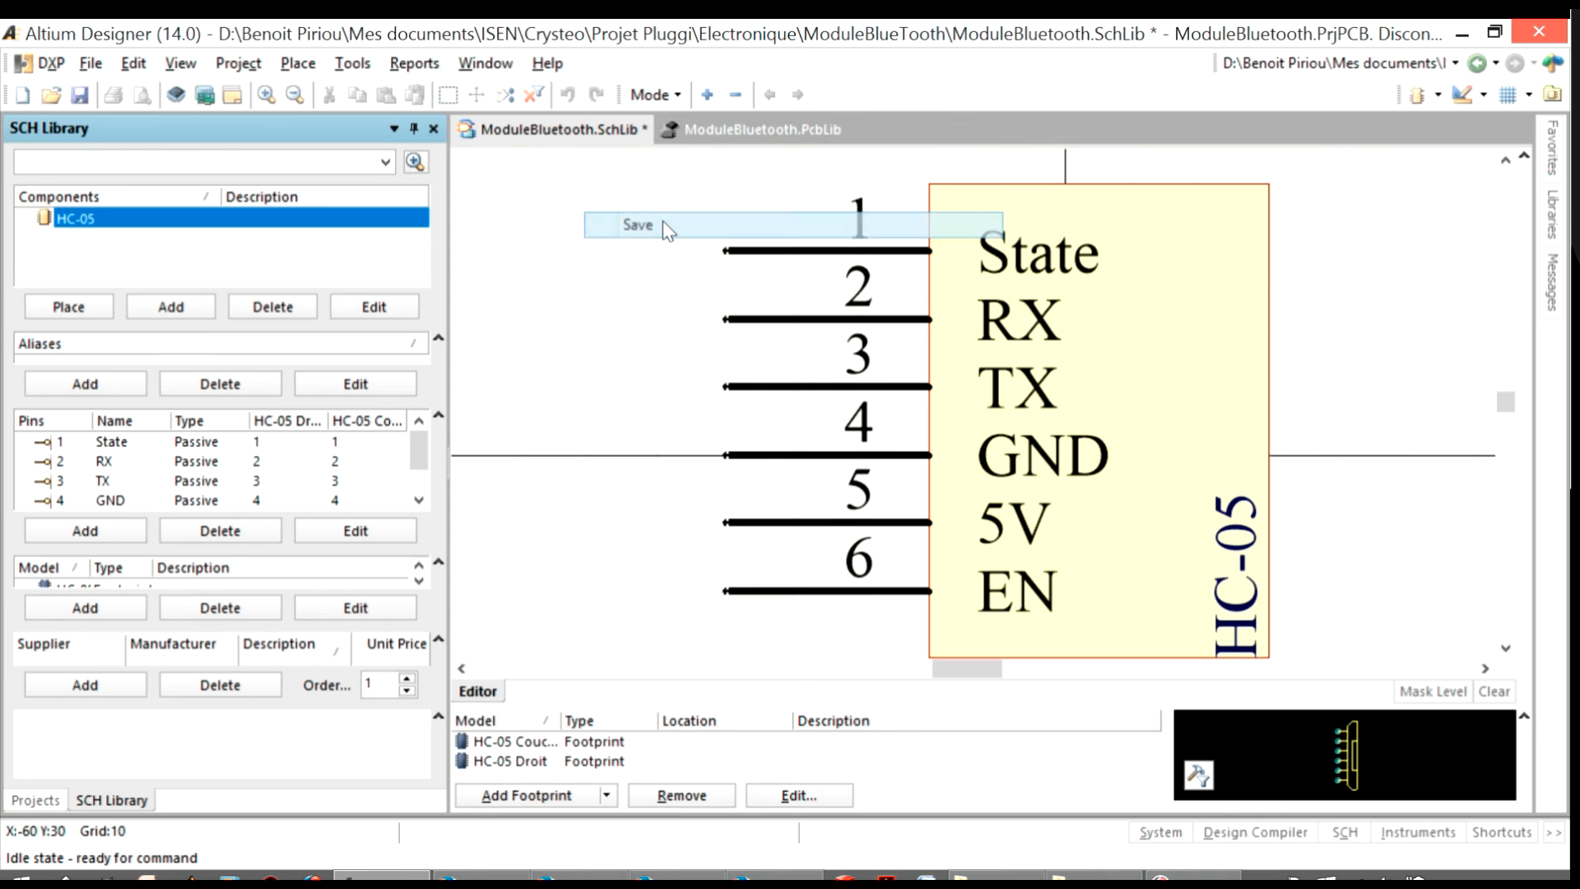
right_click(704, 128)
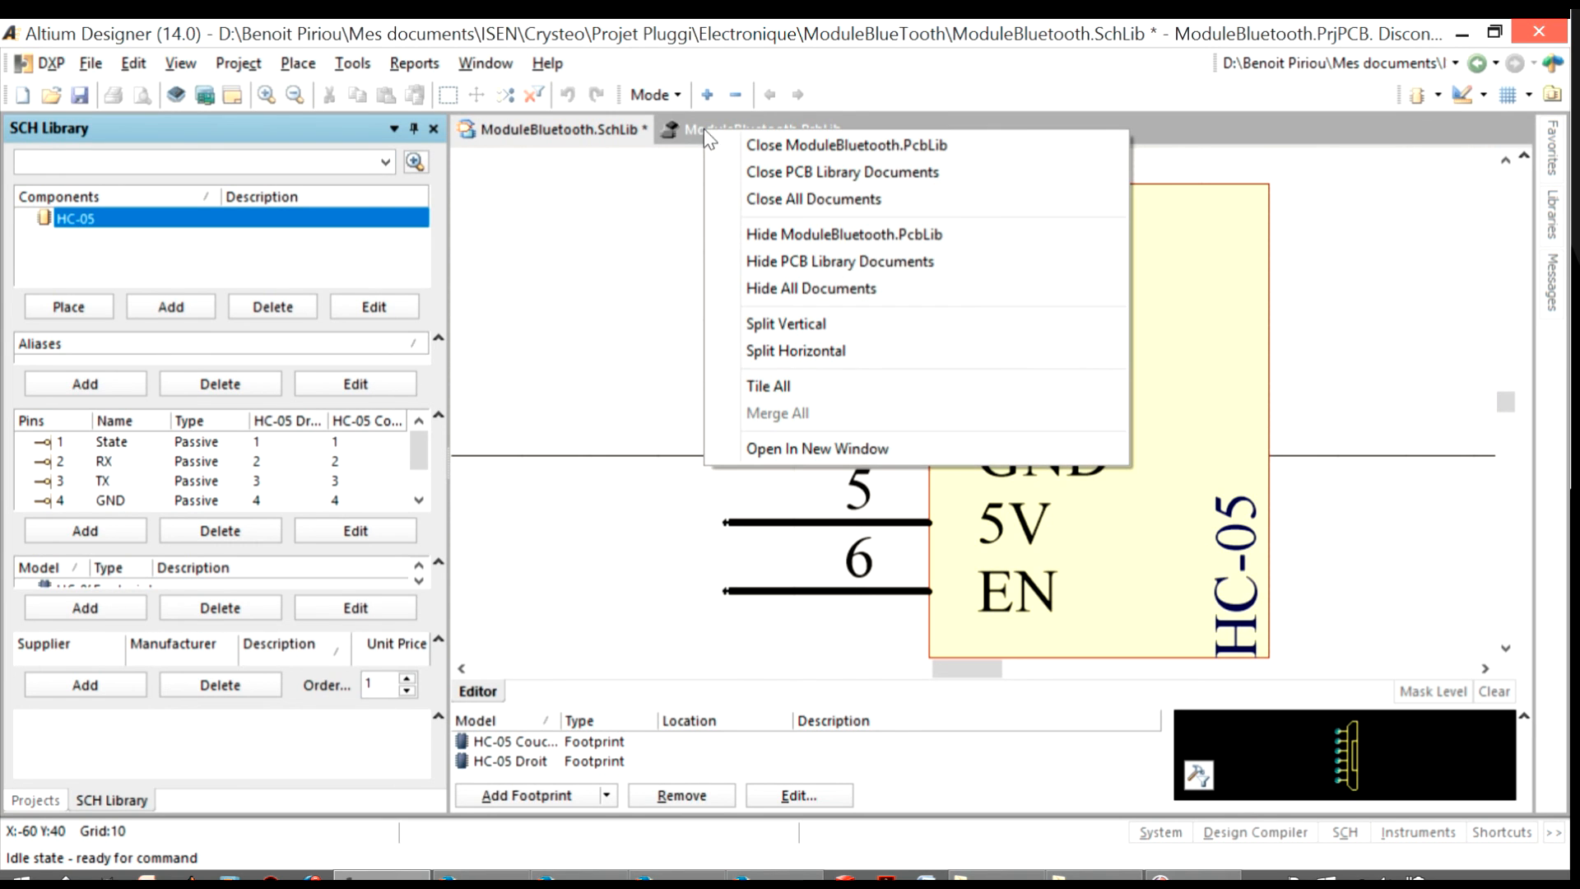
left_click(761, 198)
left_click(777, 490)
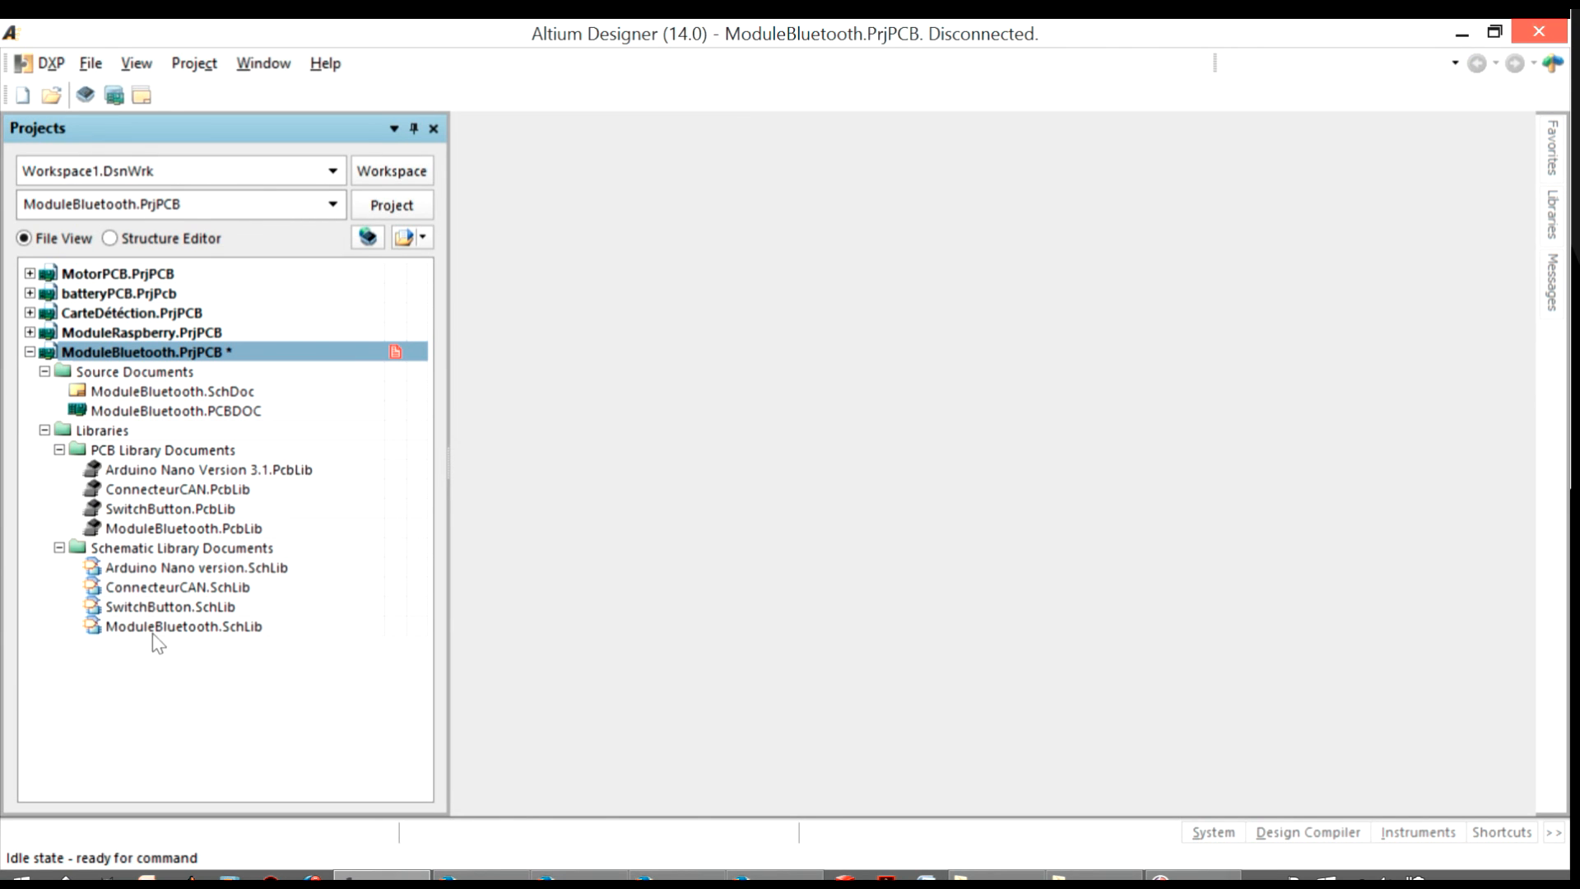
Reopen ModuleBluetooth.SchLib and ModuleBluetooth.PcbLib and review the HC-05 component's pins and footprint assignments in the schematic library
double_click(154, 630)
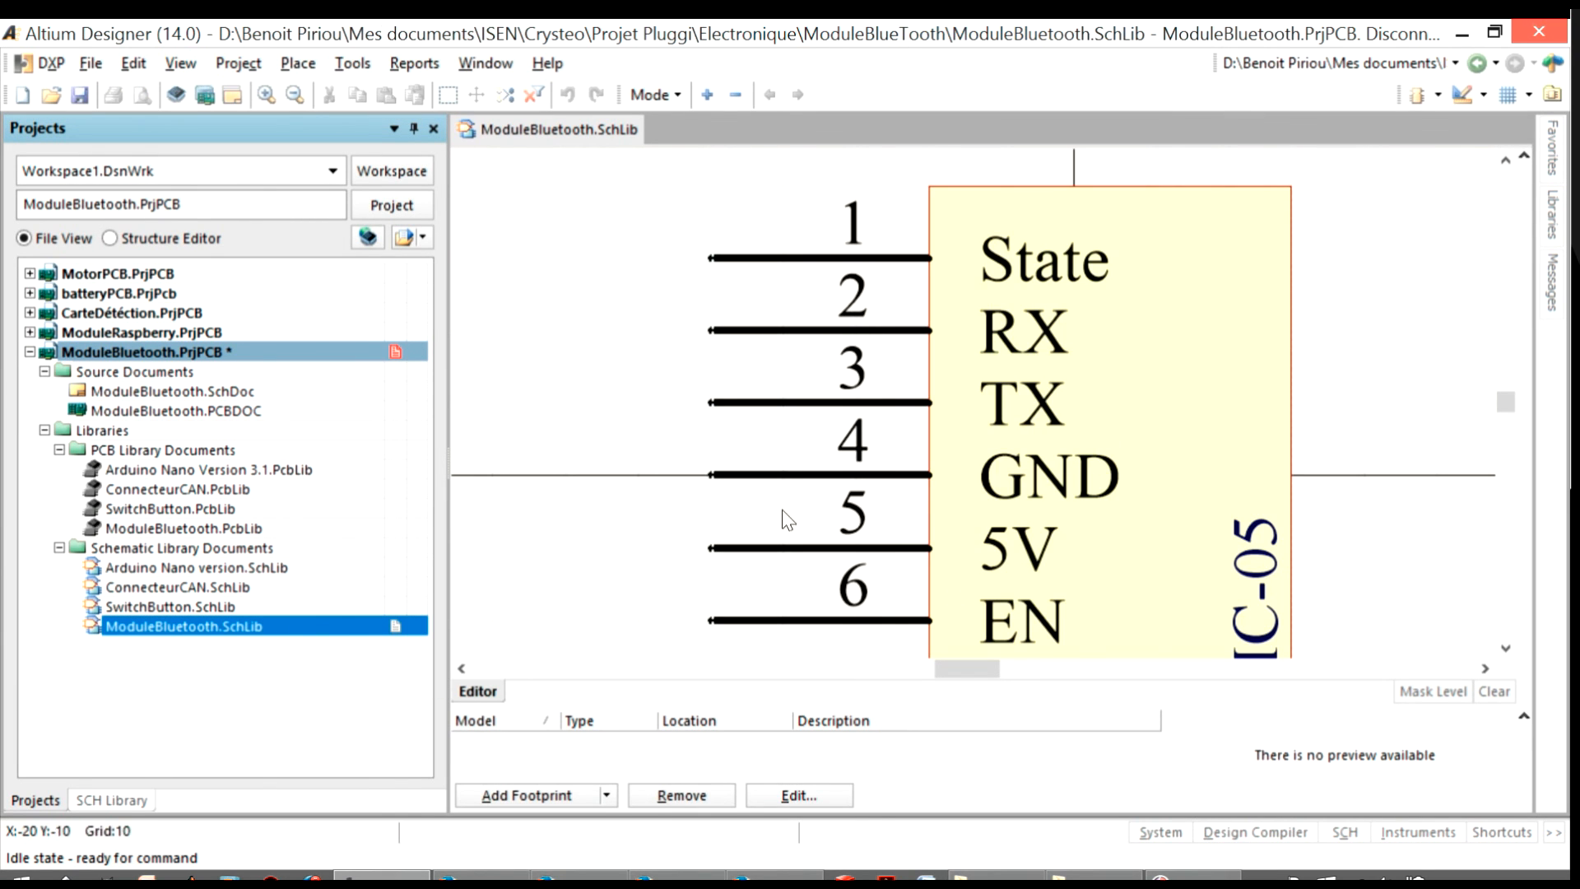
double_click(146, 530)
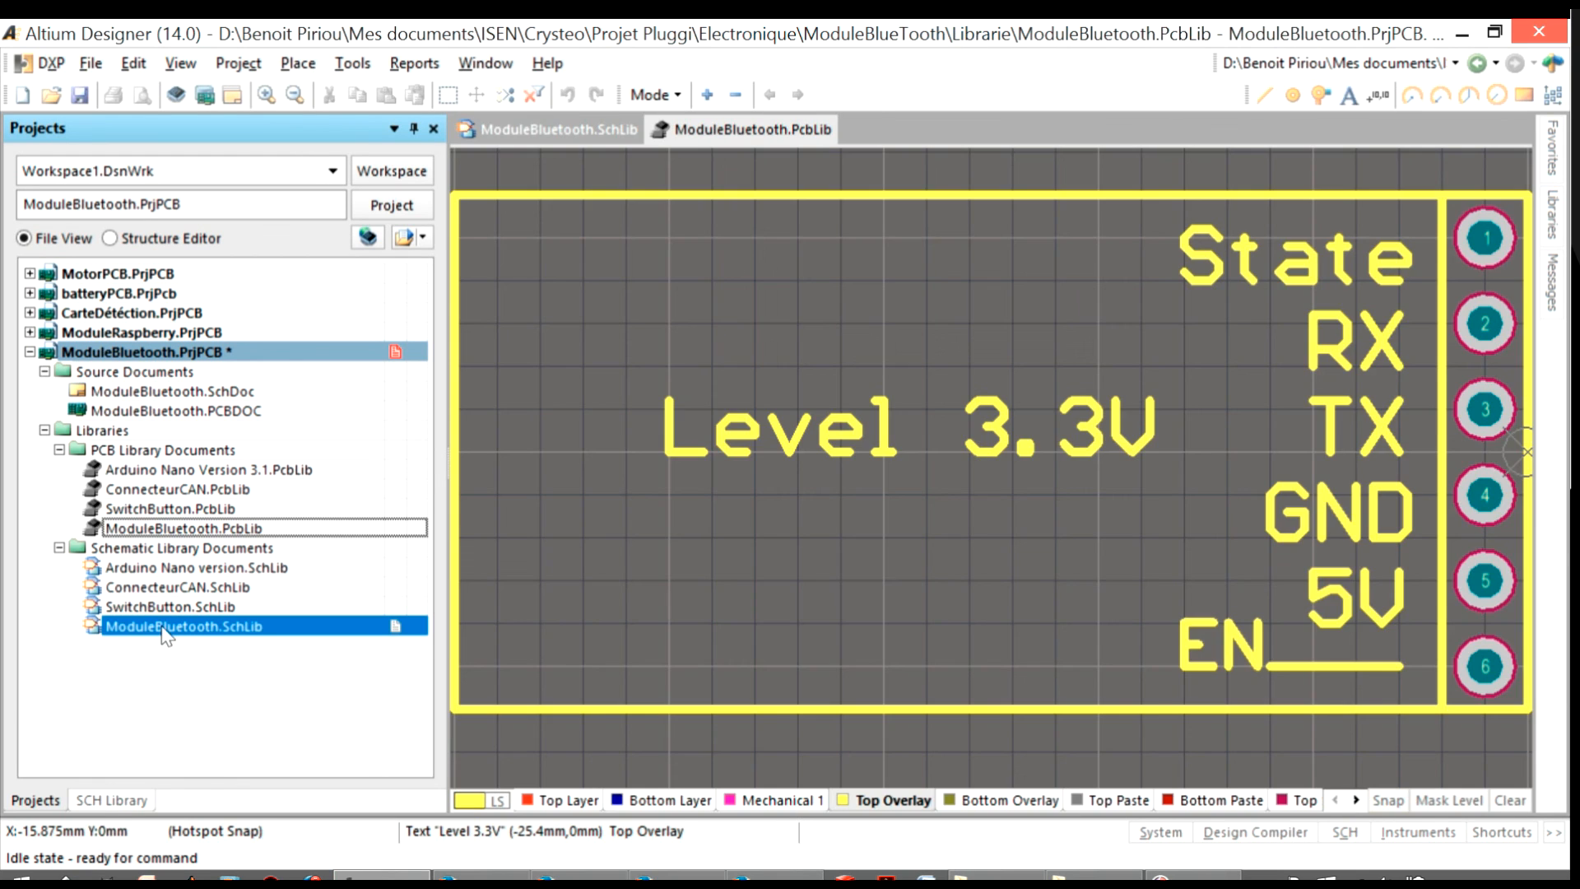
double_click(162, 632)
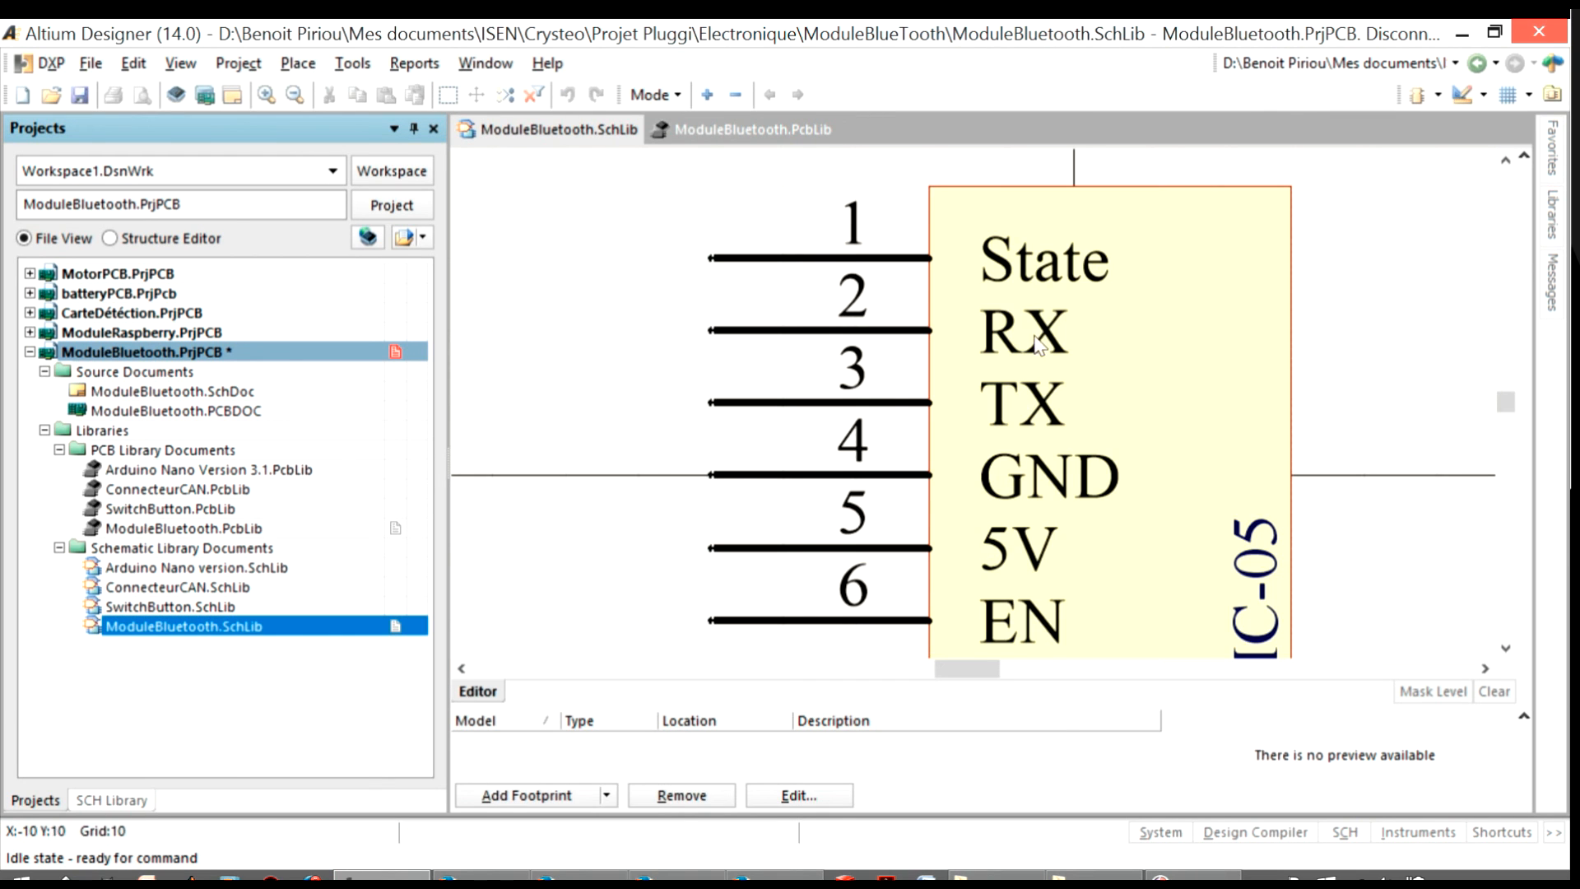
left_click(1346, 836)
left_click(1399, 756)
left_click(1346, 836)
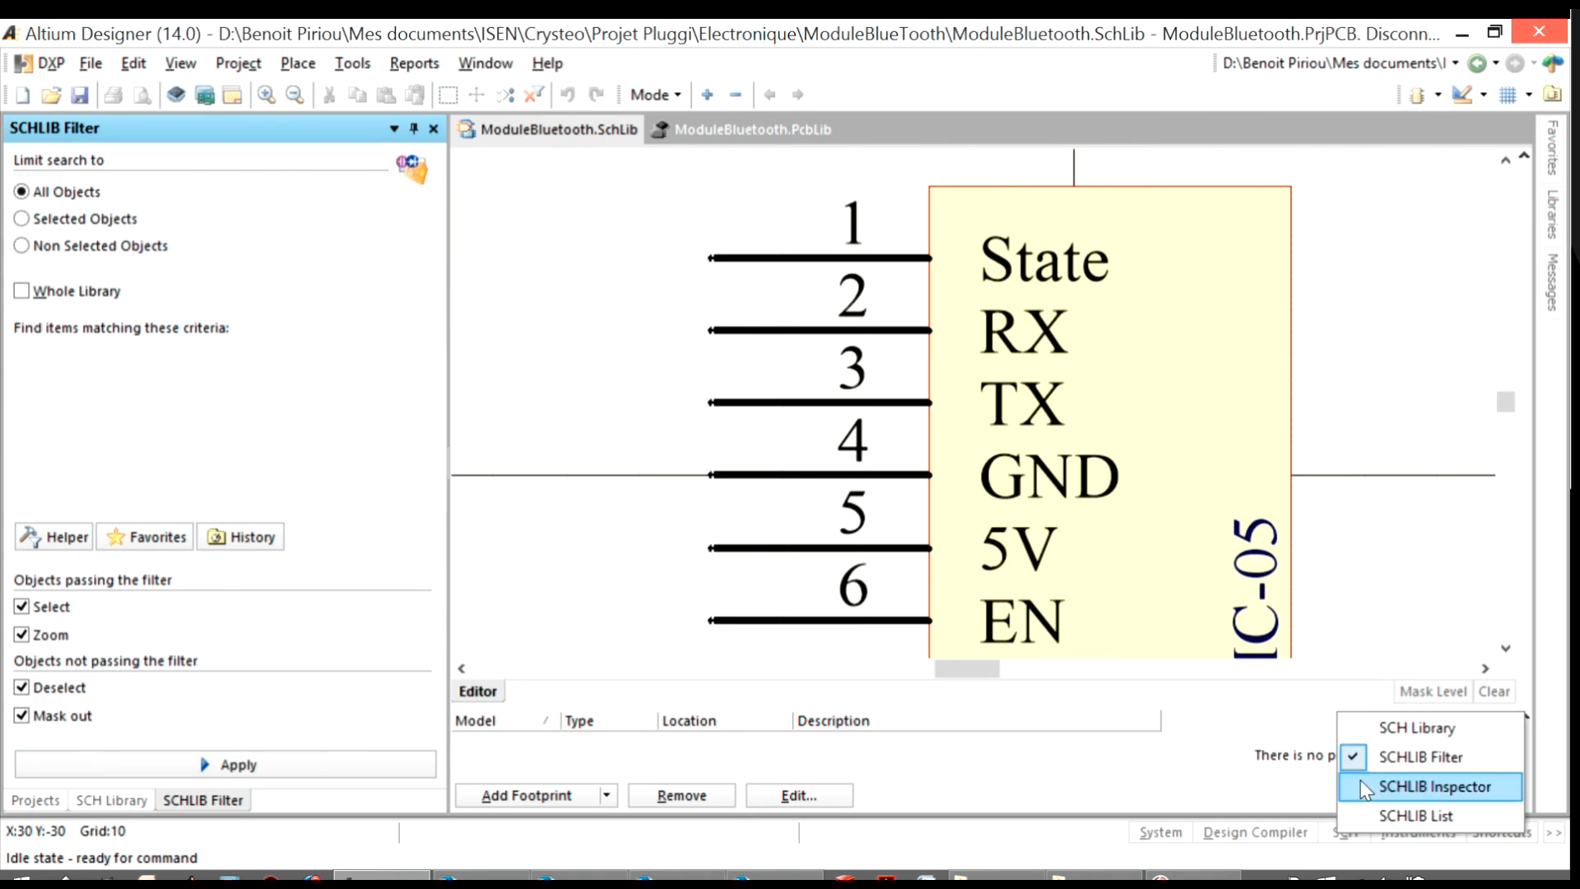
left_click(1415, 728)
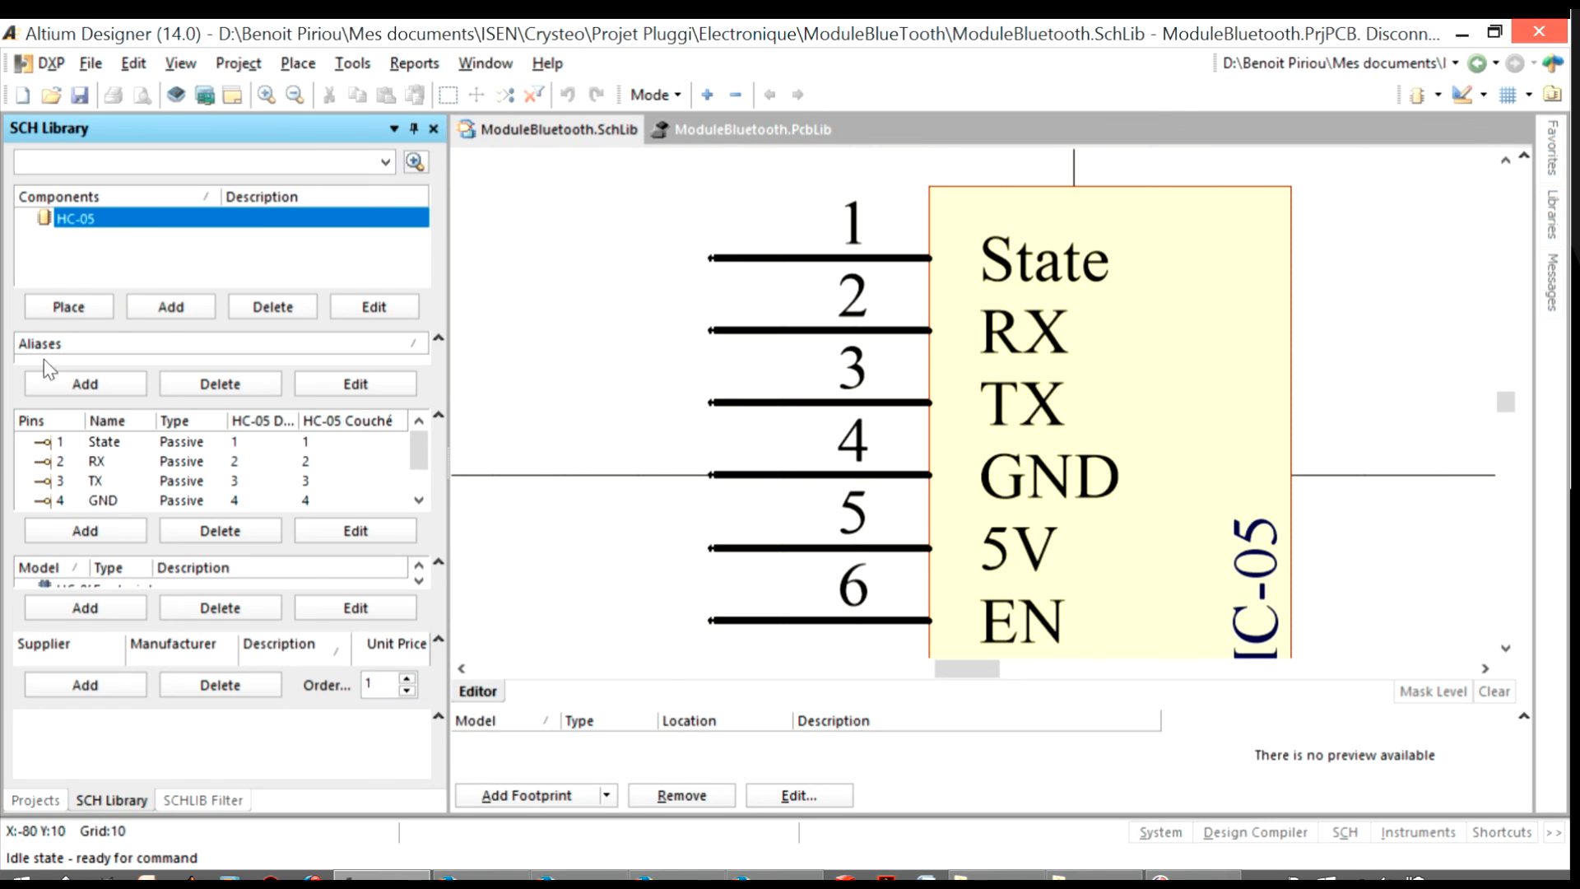
left_click(165, 310)
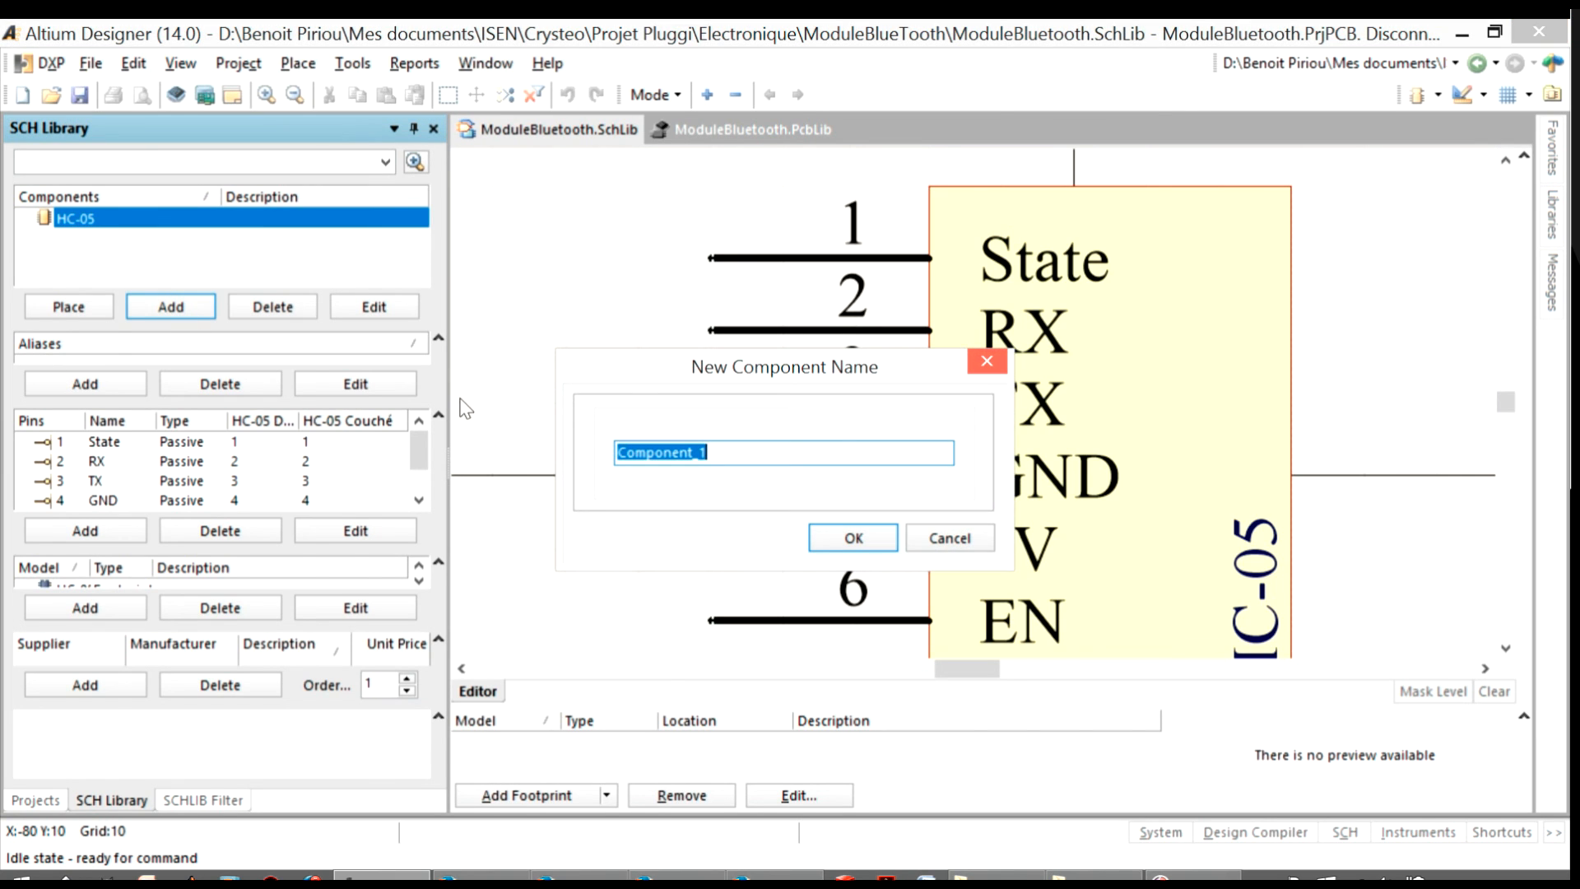
type("fle,v")
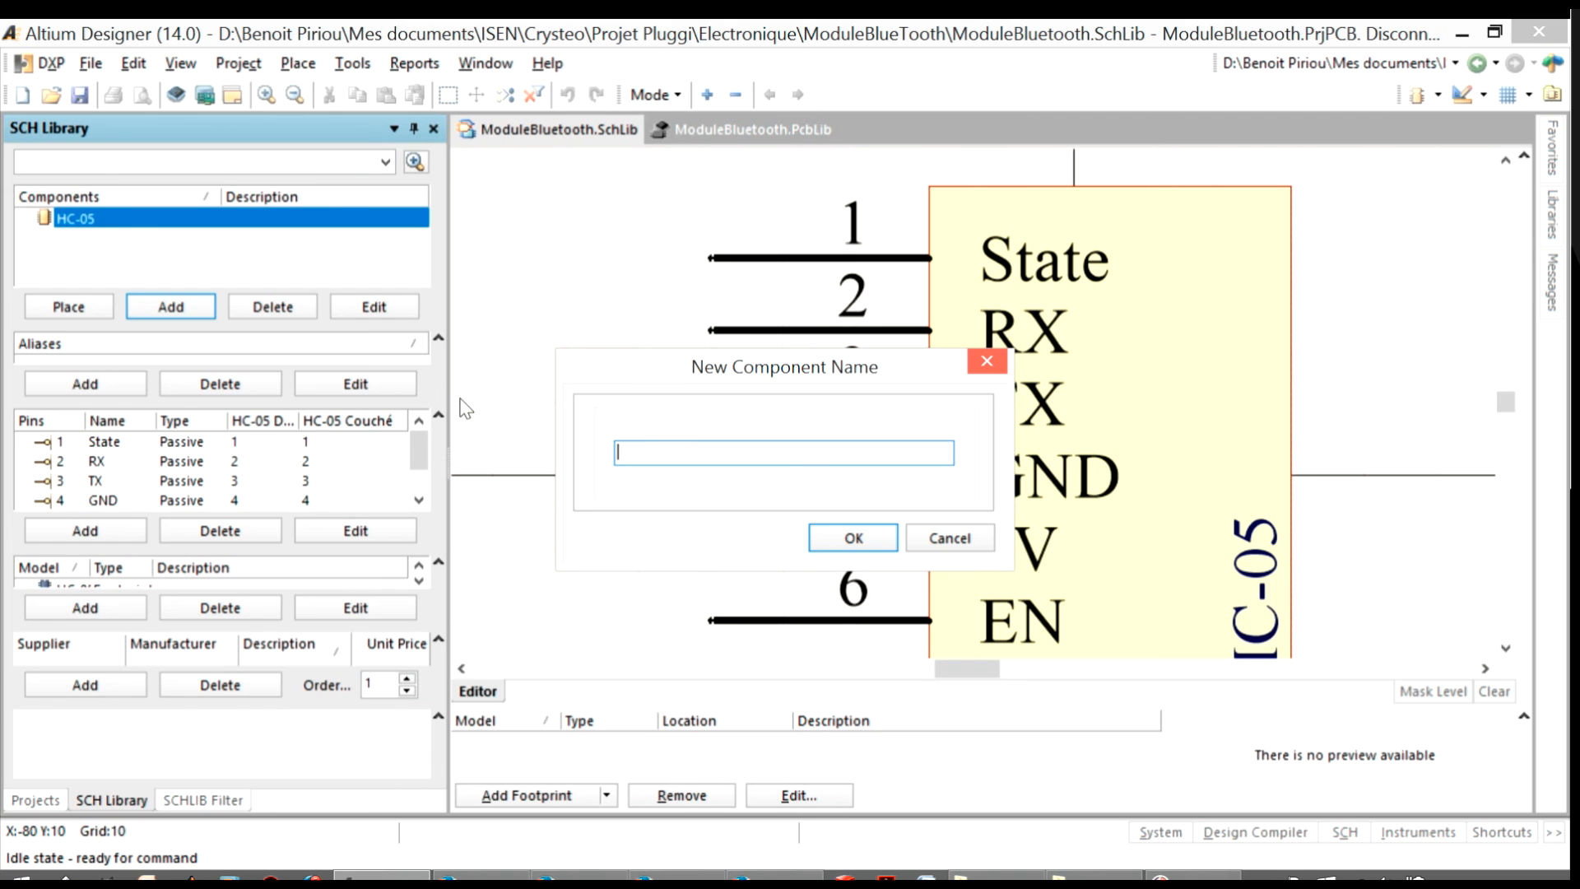
left_click(951, 539)
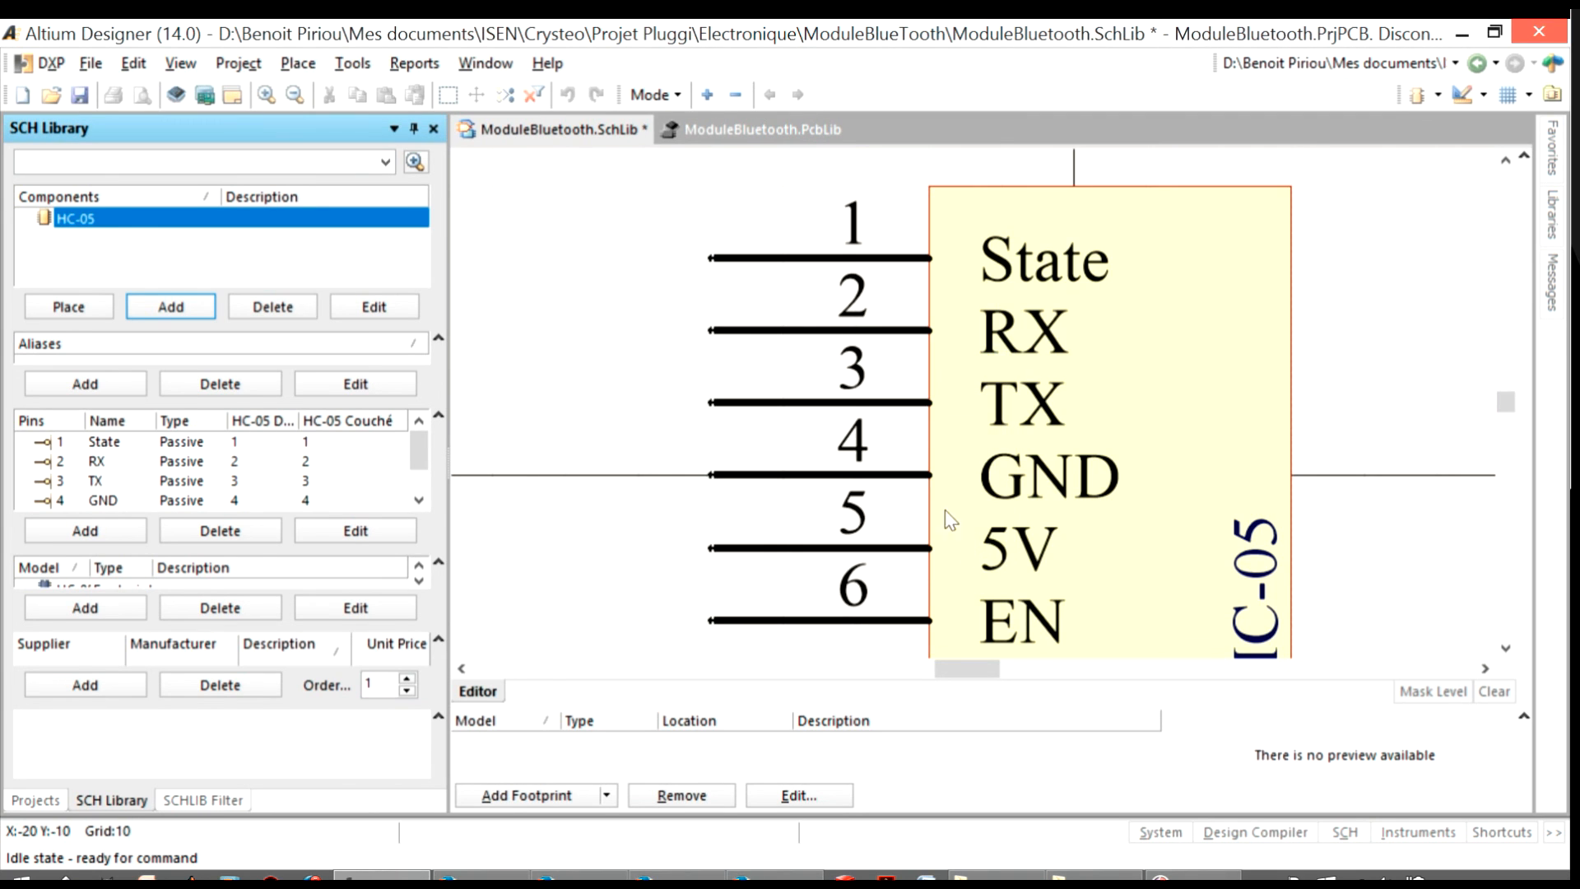
Save the ModuleBluetooth schematic library and close both library documents
right_click(621, 130)
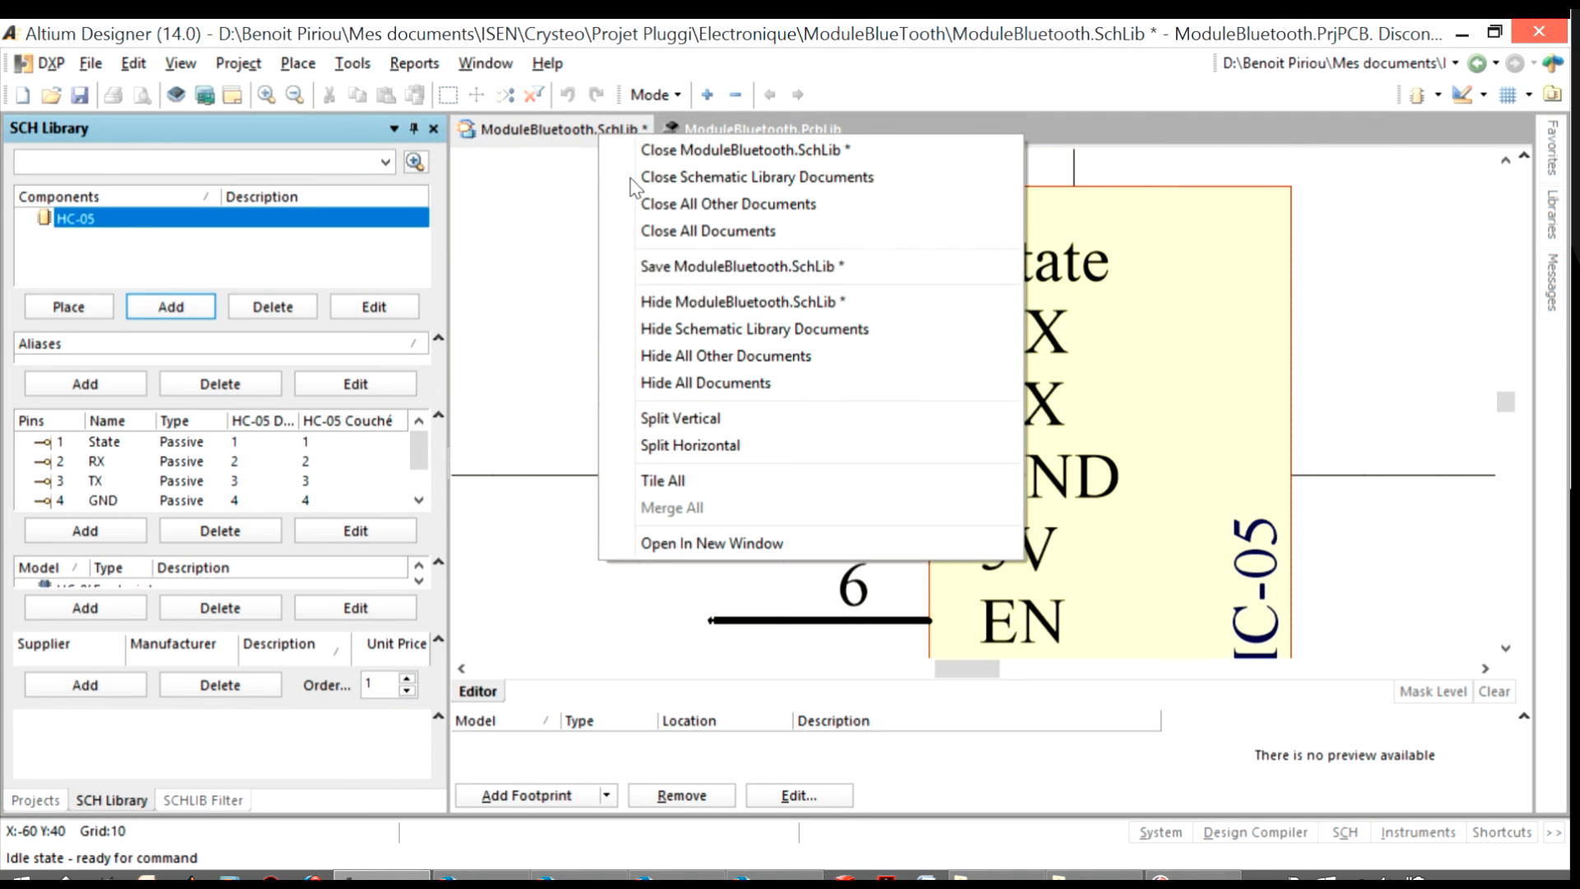
left_click(708, 268)
right_click(695, 126)
left_click(674, 127)
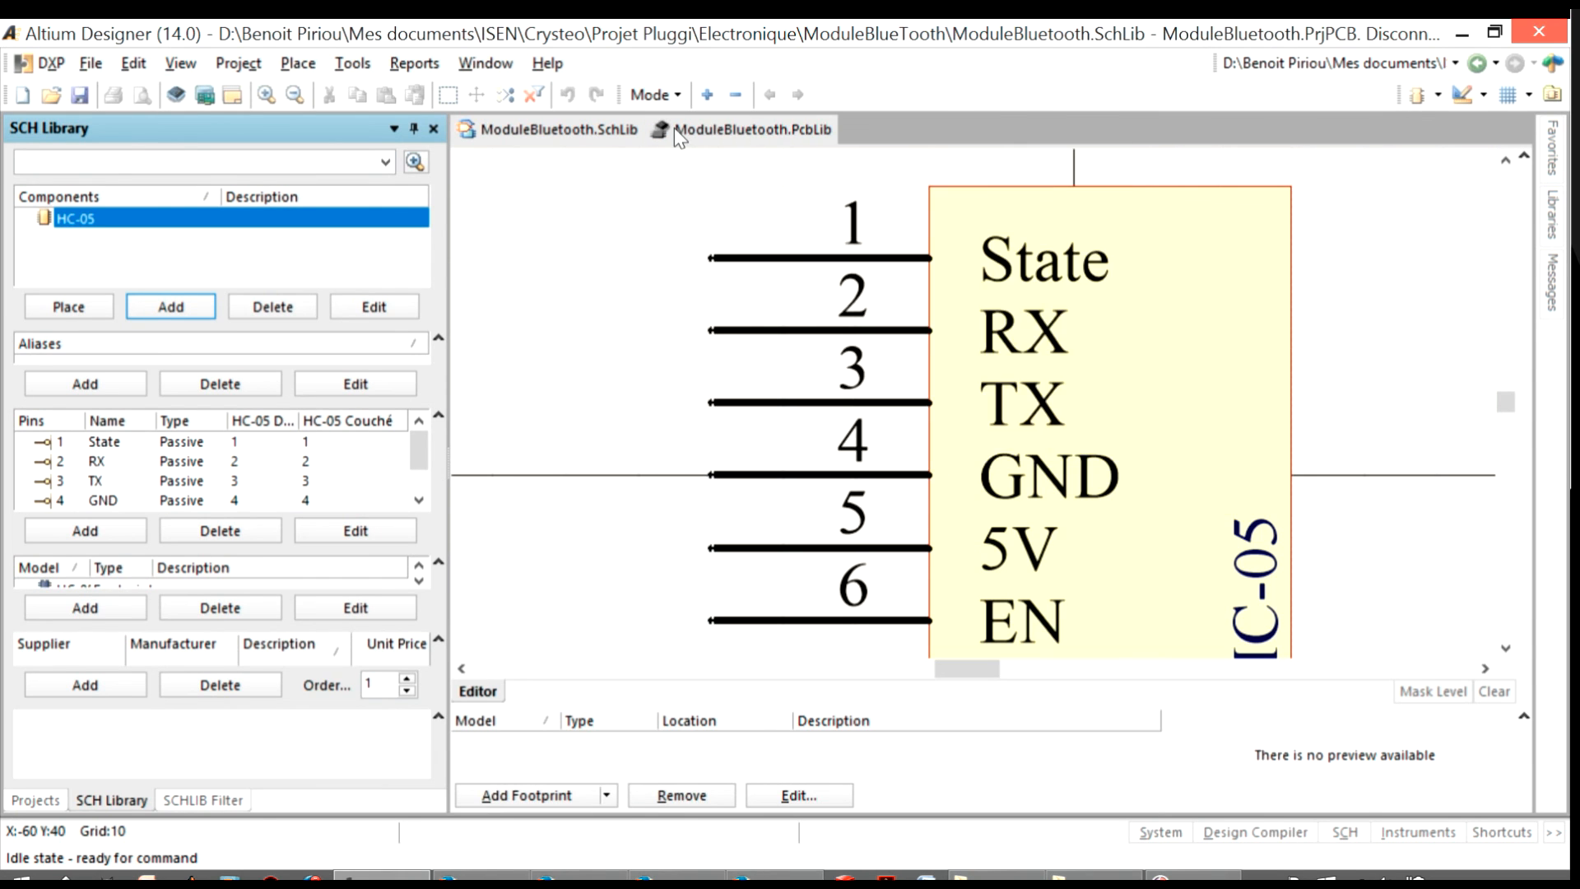
right_click(676, 130)
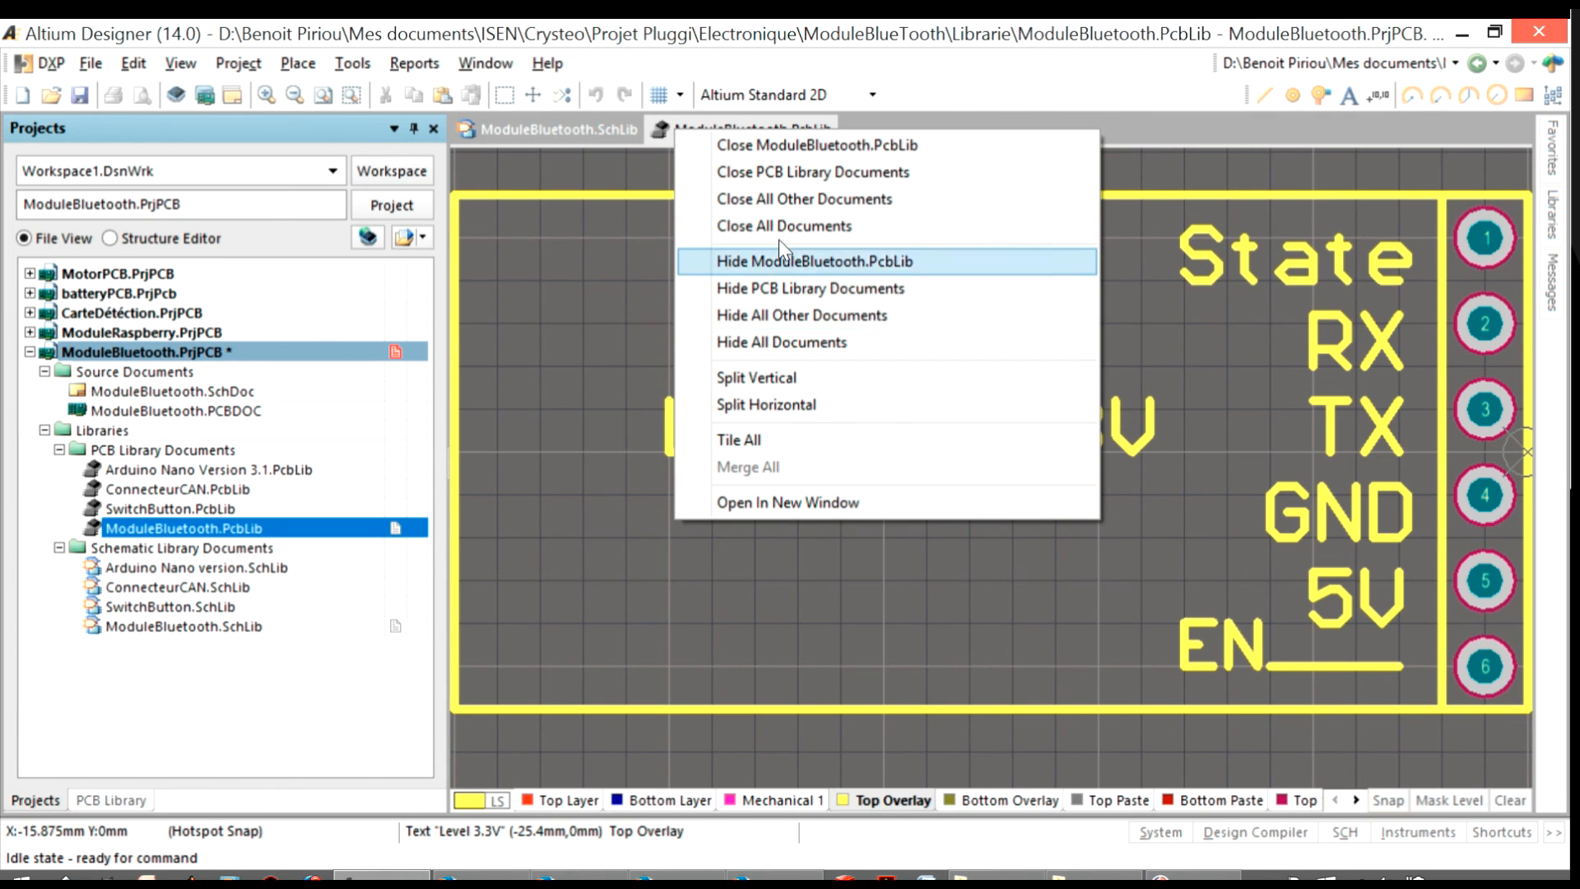
left_click(782, 225)
Open ModuleBluetooth.SchDoc and select the HC-05 component from ModuleBluetooth.SchLib among the available libraries
double_click(164, 391)
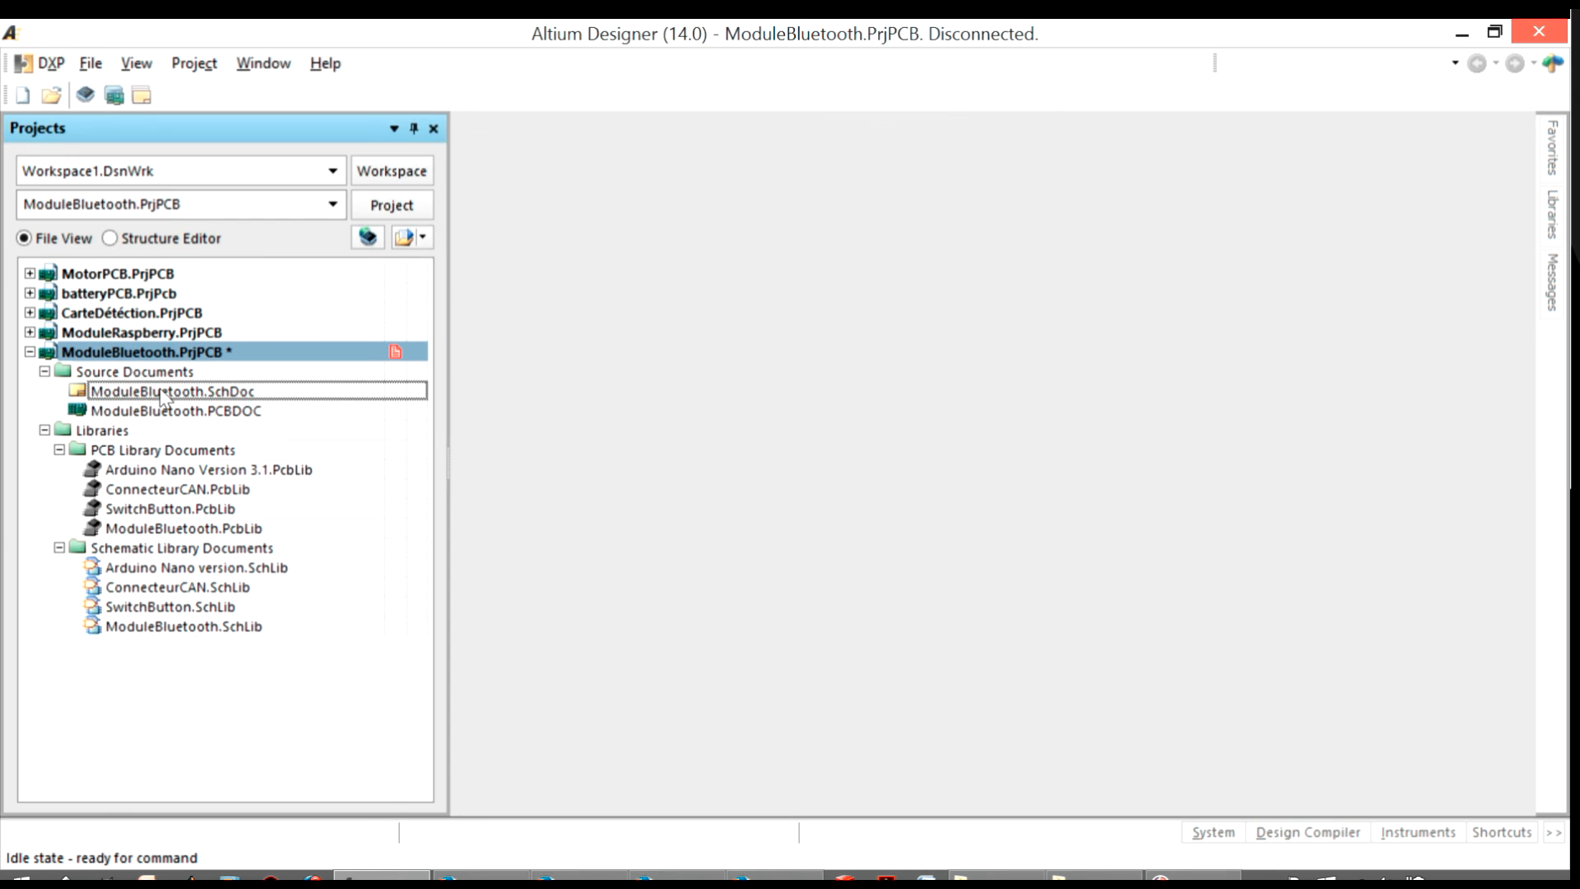
scroll(839, 400, "up", 2, "ctrl")
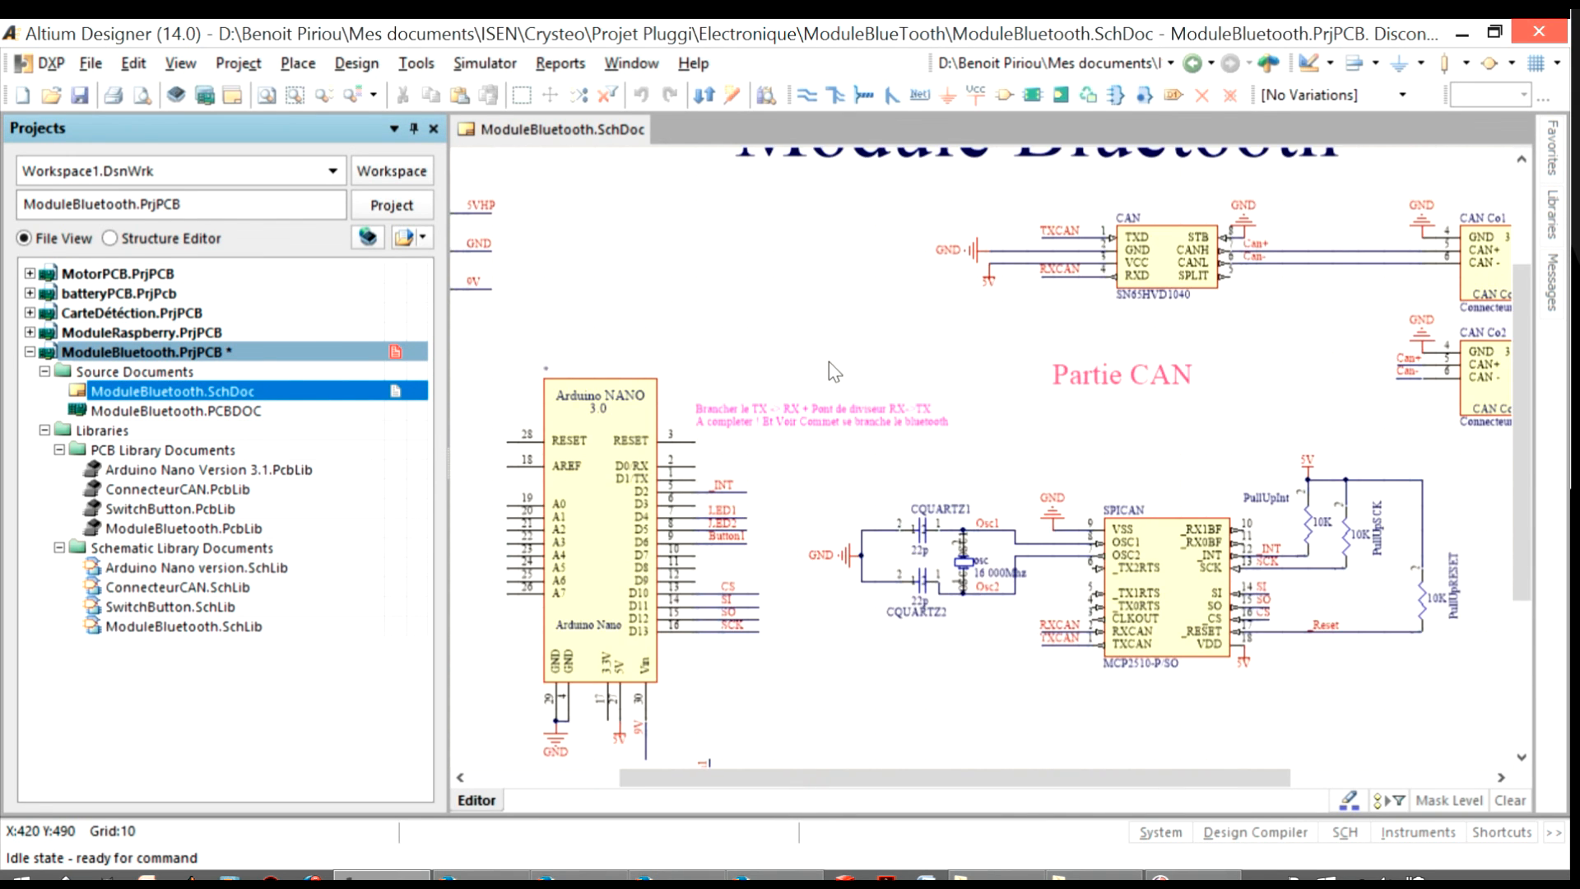
left_click(1553, 234)
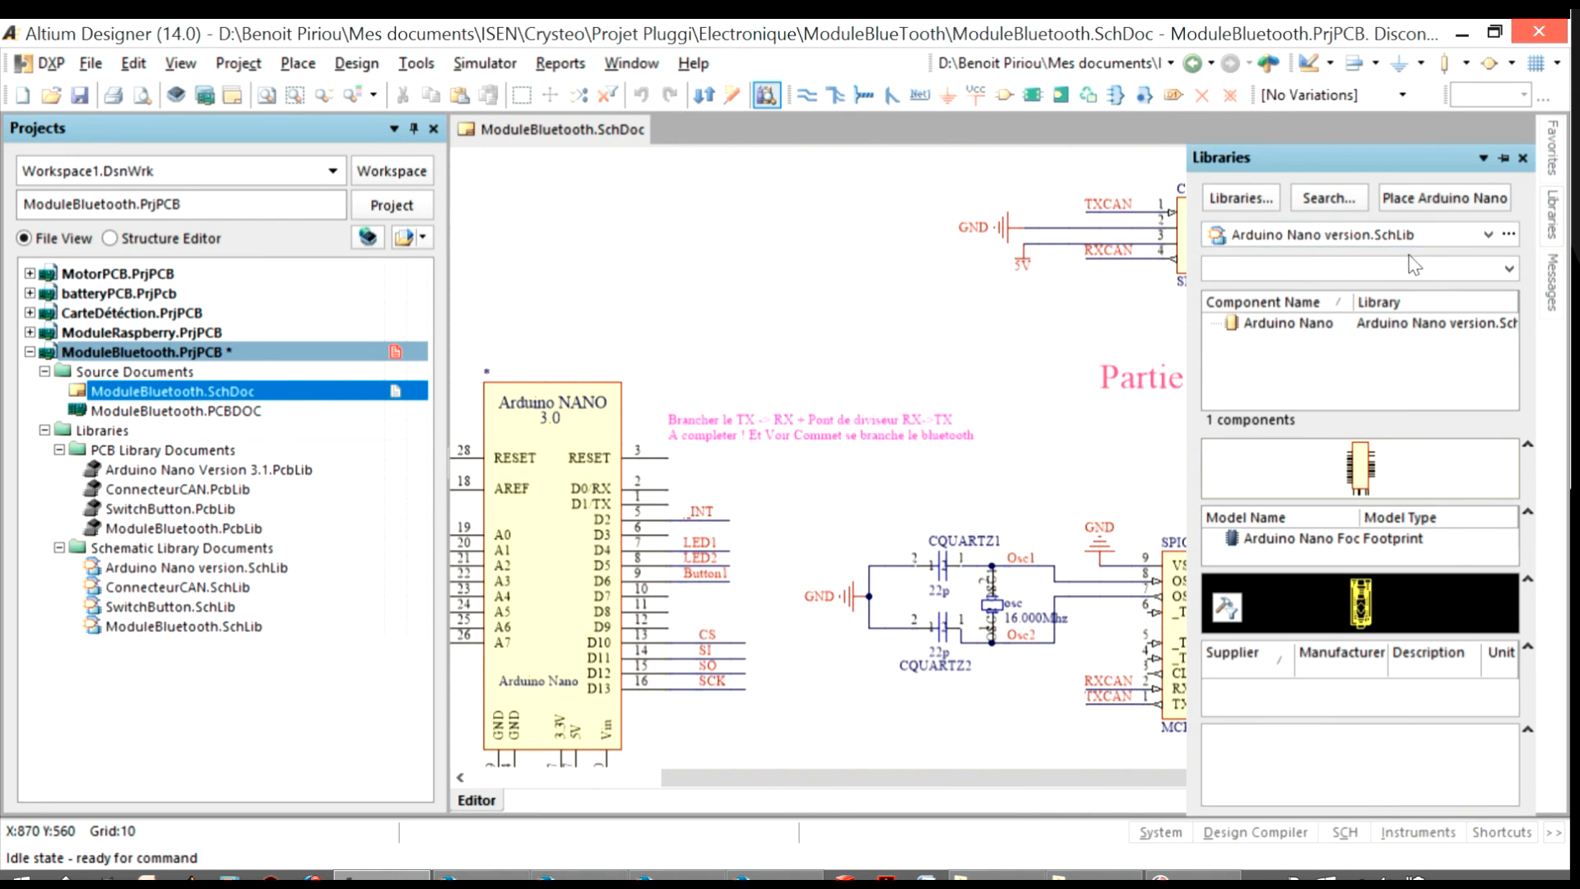
left_click(1401, 238)
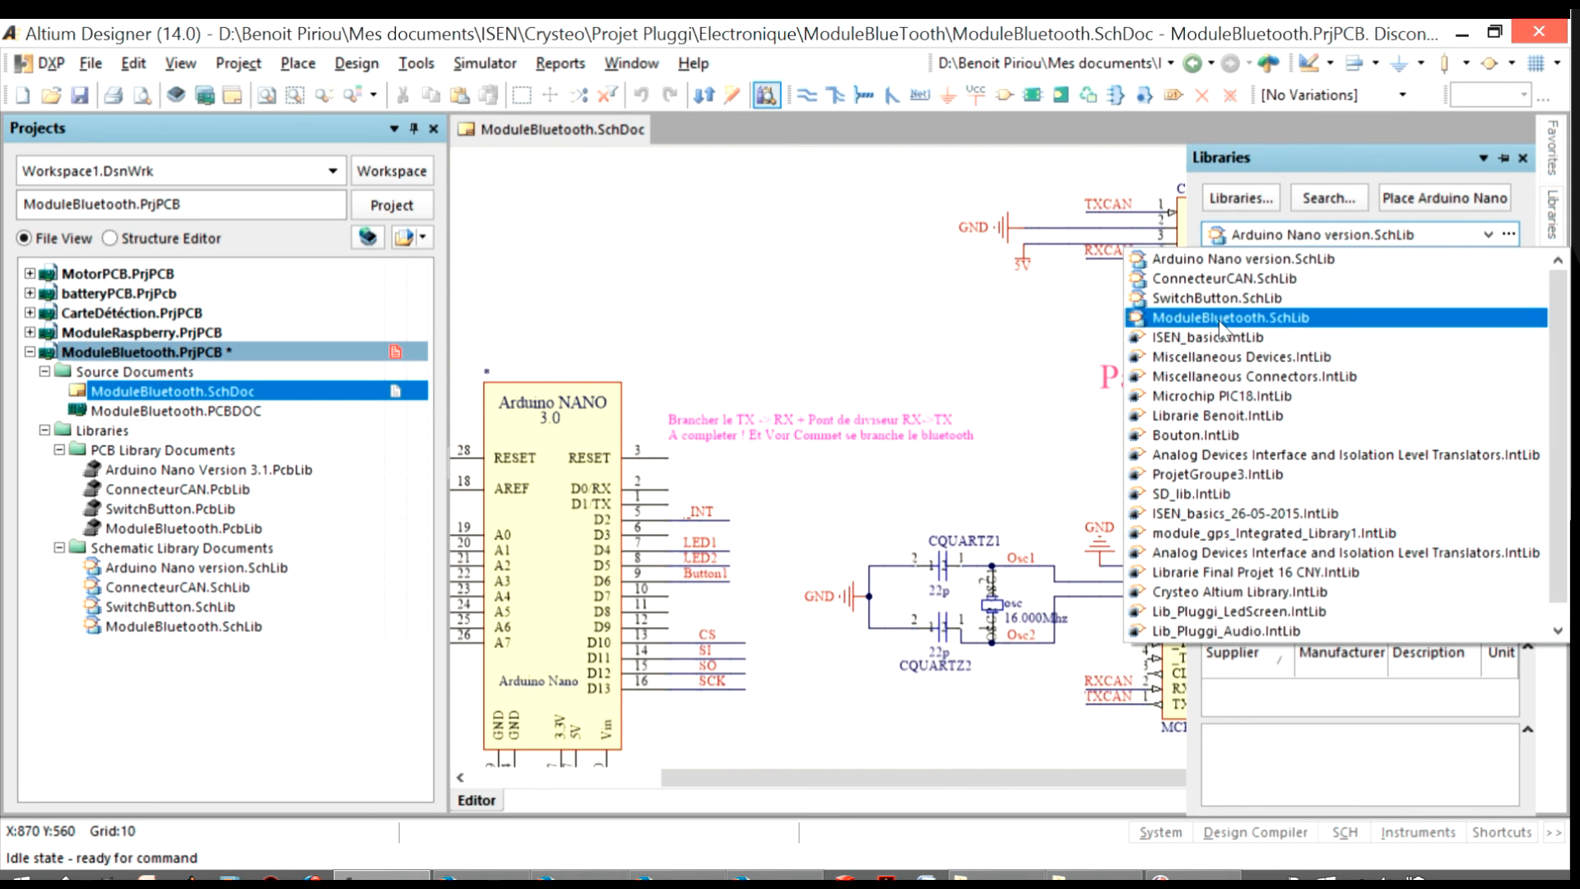
left_click(1296, 313)
left_click(1284, 324)
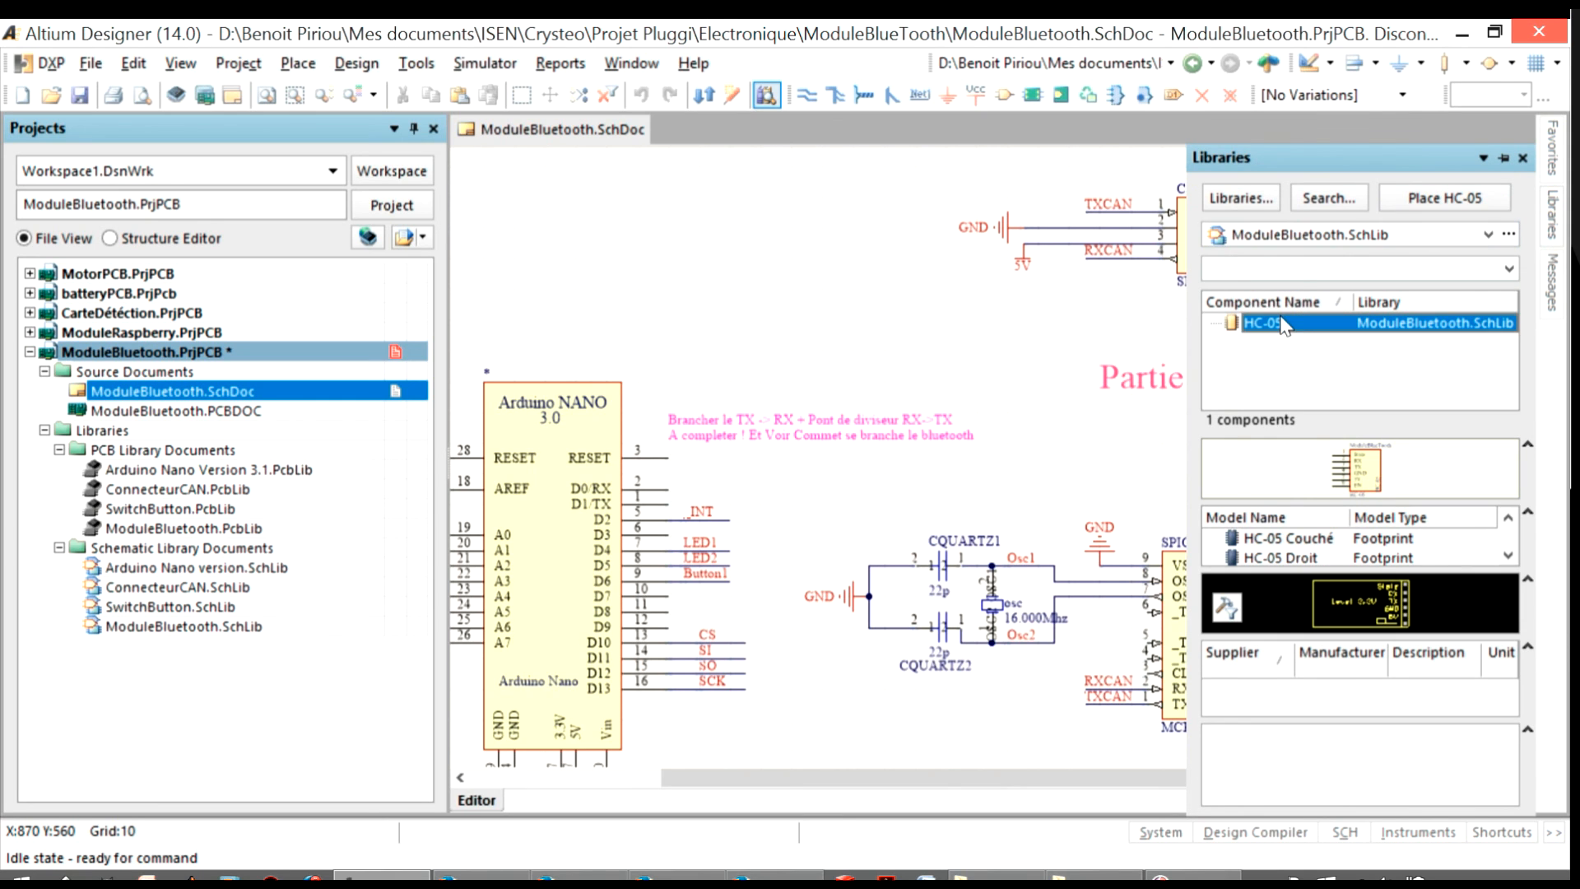
Enlarge the HC-05 model list and compare the previews of the HC-05 Couché and HC-05 Droit footprints
left_click_drag(1279, 576, 1279, 629)
left_click(1288, 543)
left_click(1296, 559)
left_click(1290, 539)
left_click(1292, 558)
left_click(1290, 539)
left_click(1292, 558)
left_click(1290, 539)
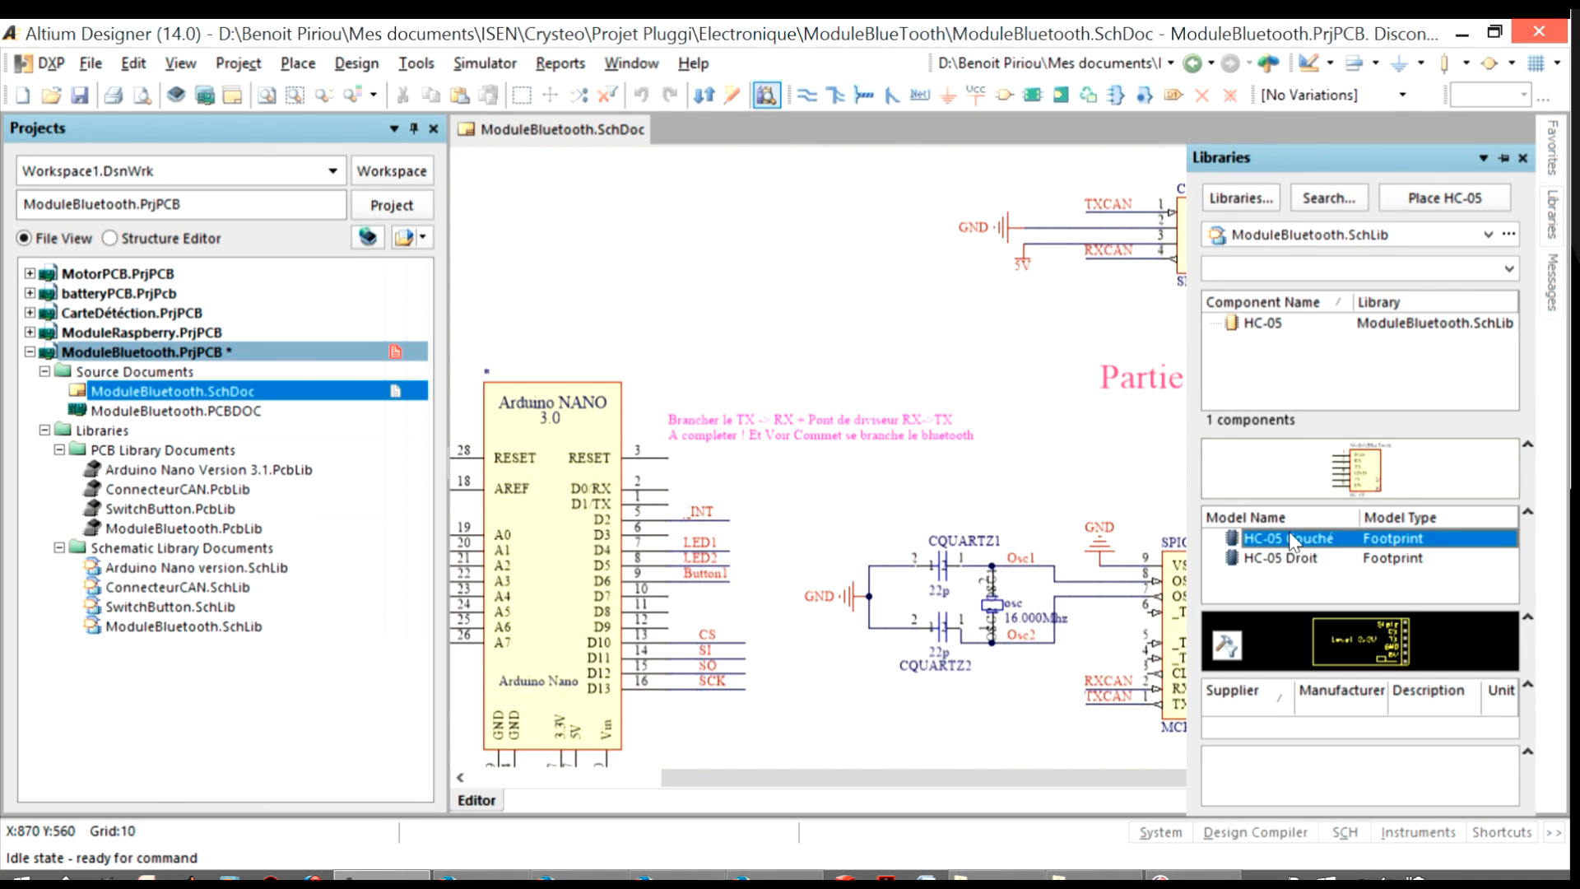
left_click(1162, 879)
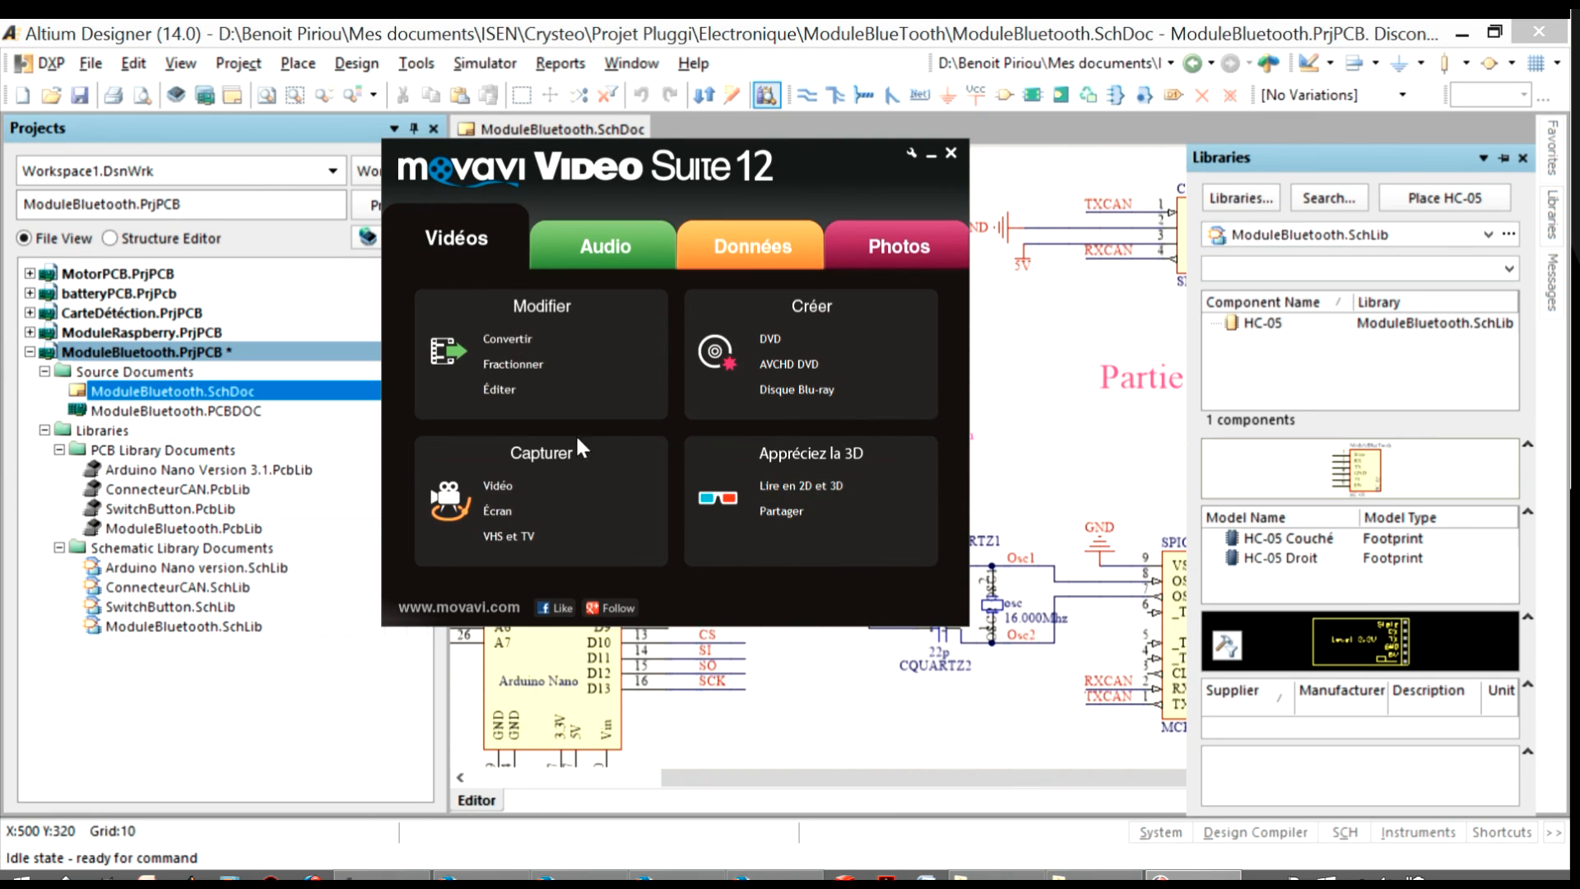